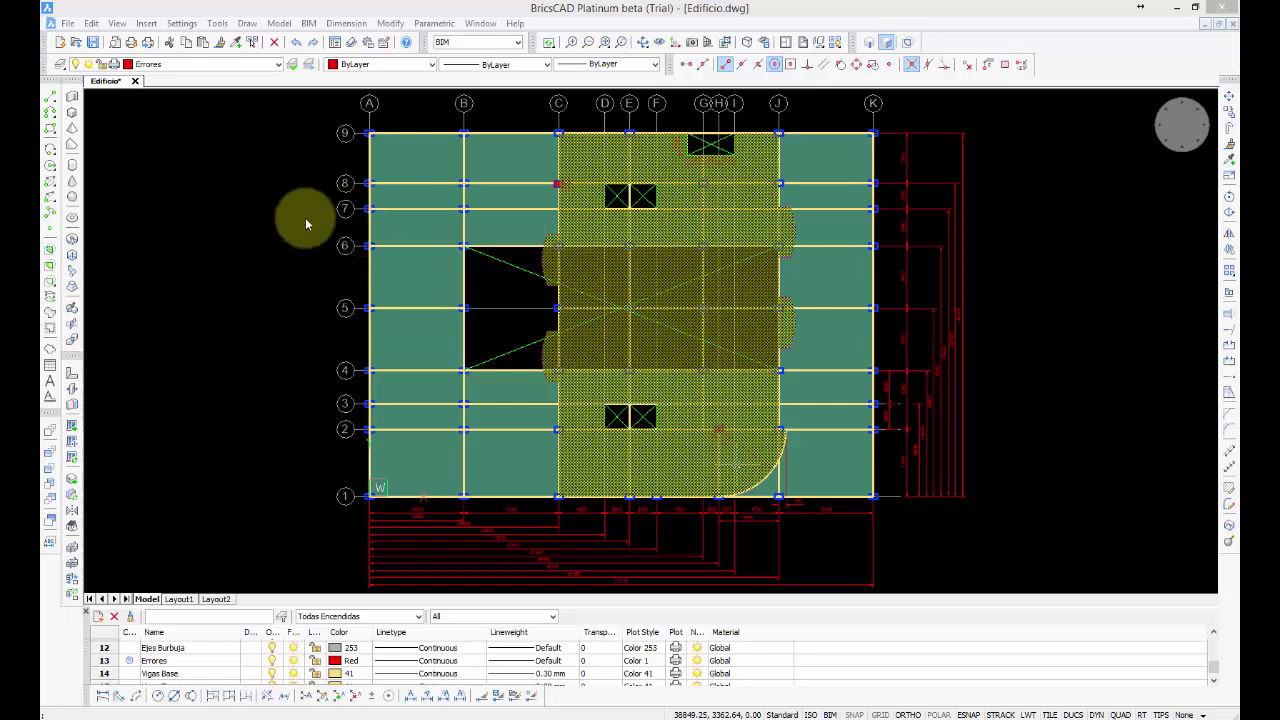
Step: Examine the marked column at grid intersection C-8 and its dimensioned offset from the beam axis
middle_drag(305, 217, 251, 357)
scroll(445, 310, up, 2)
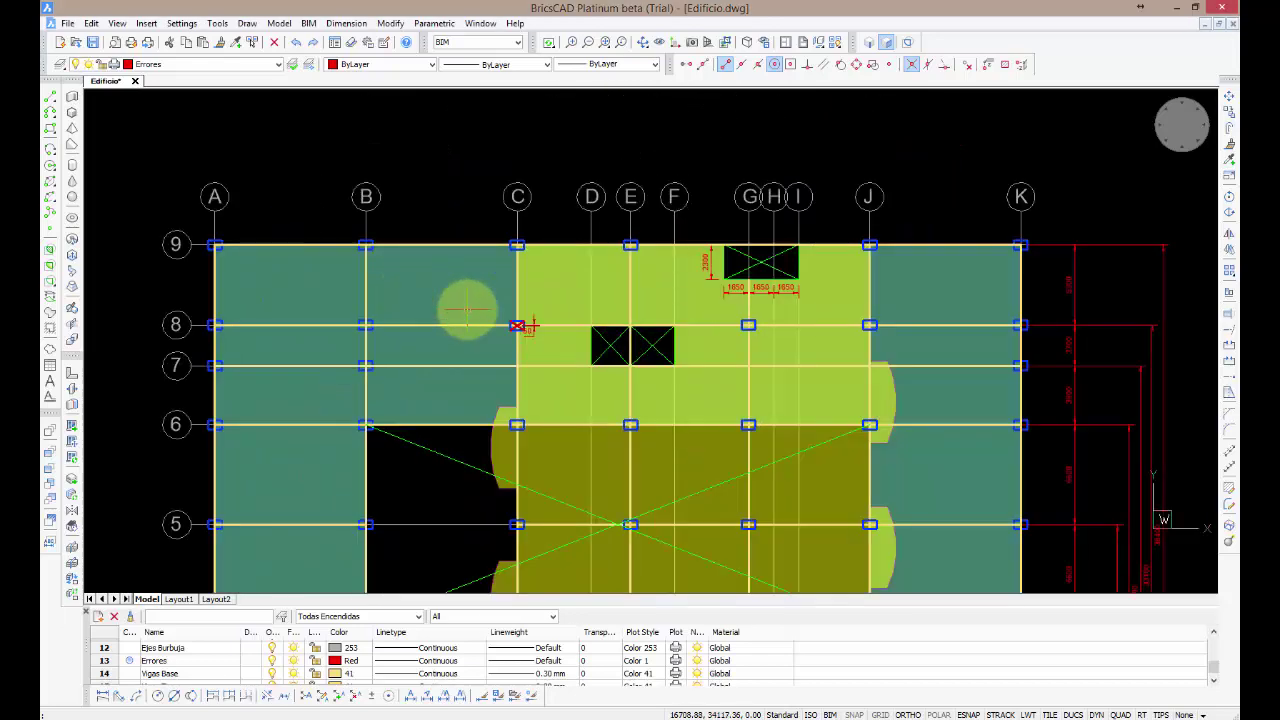
scroll(510, 310, up, 5)
scroll(513, 290, up, 4)
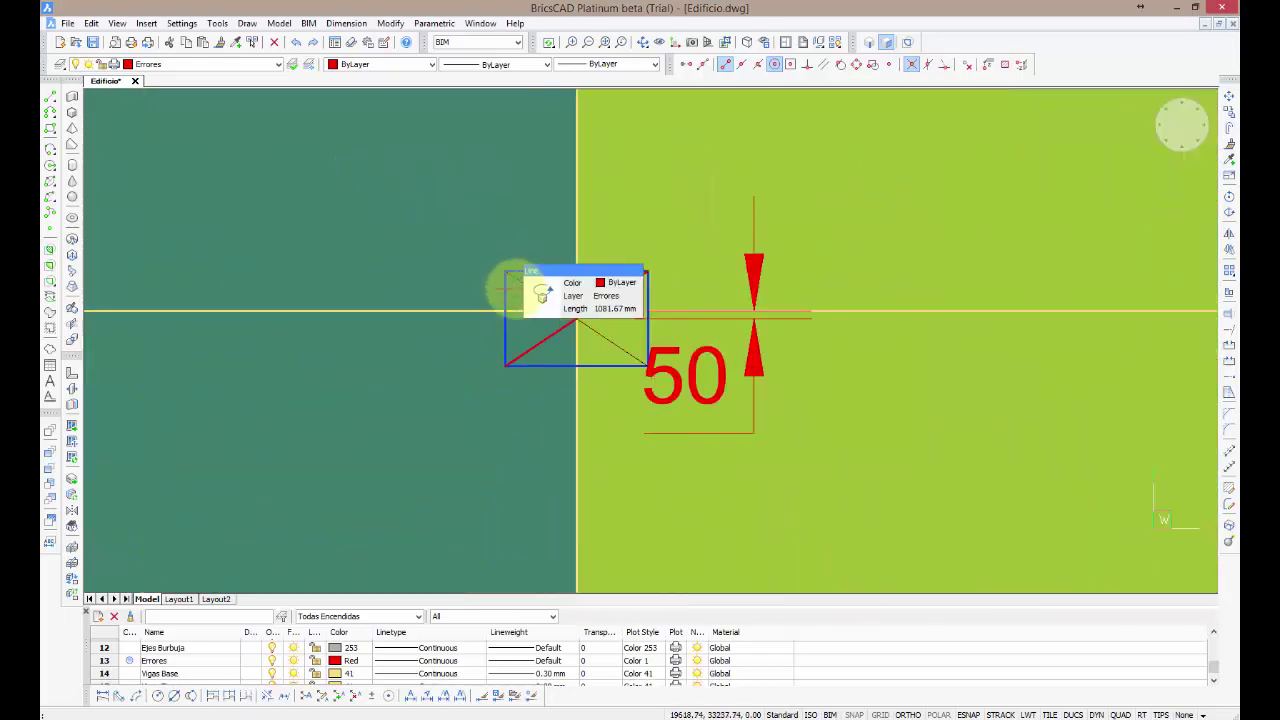
scroll(316, 358, up, 2)
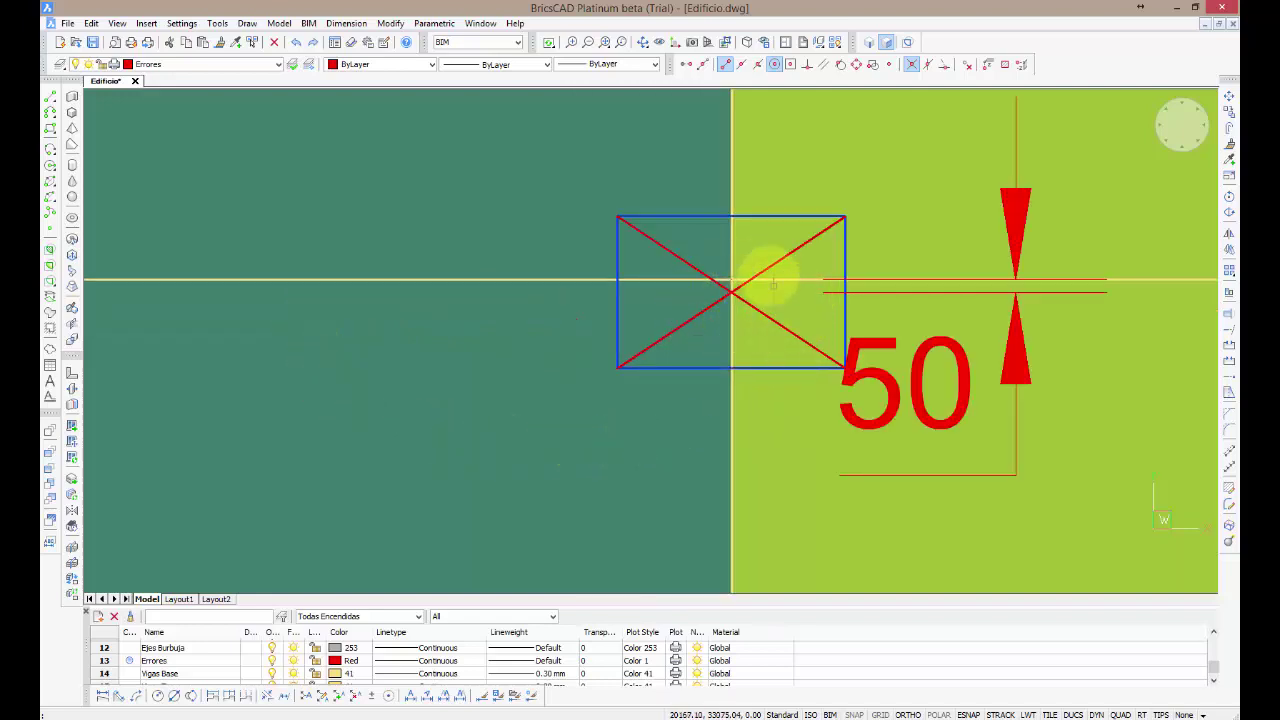
scroll(749, 257, up, 2)
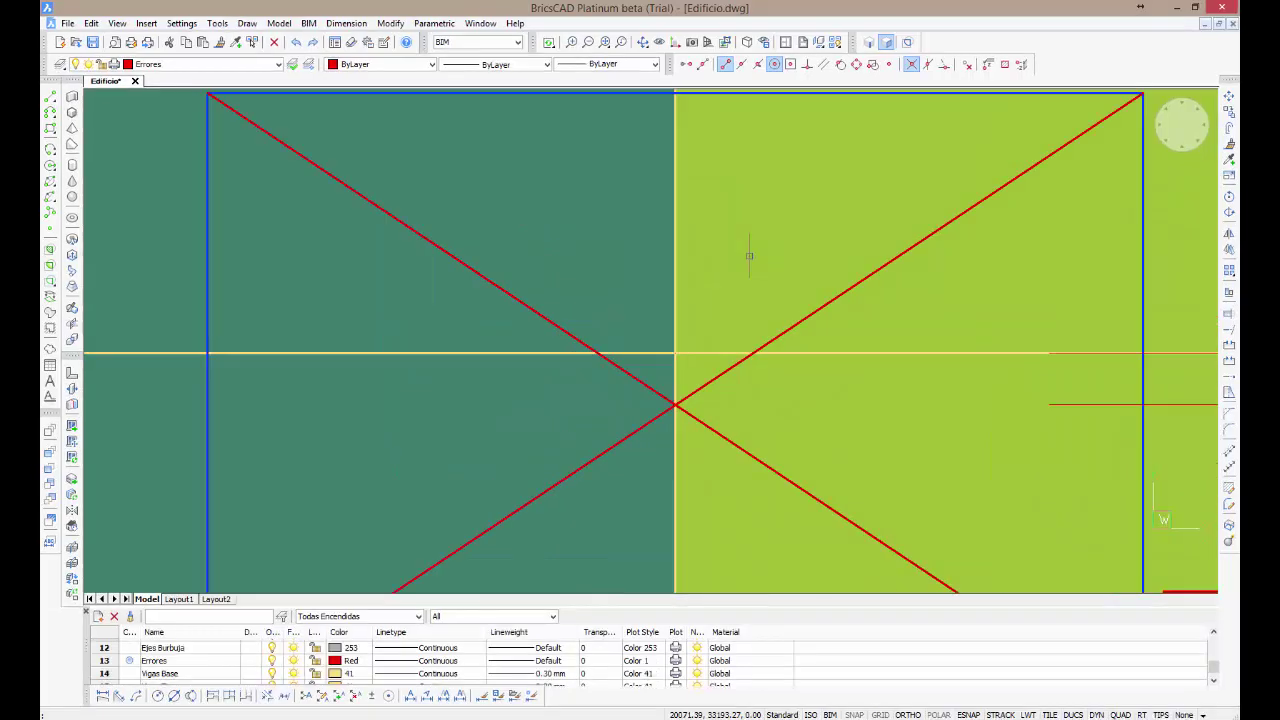
scroll(750, 258, down, 5)
scroll(749, 260, down, 10)
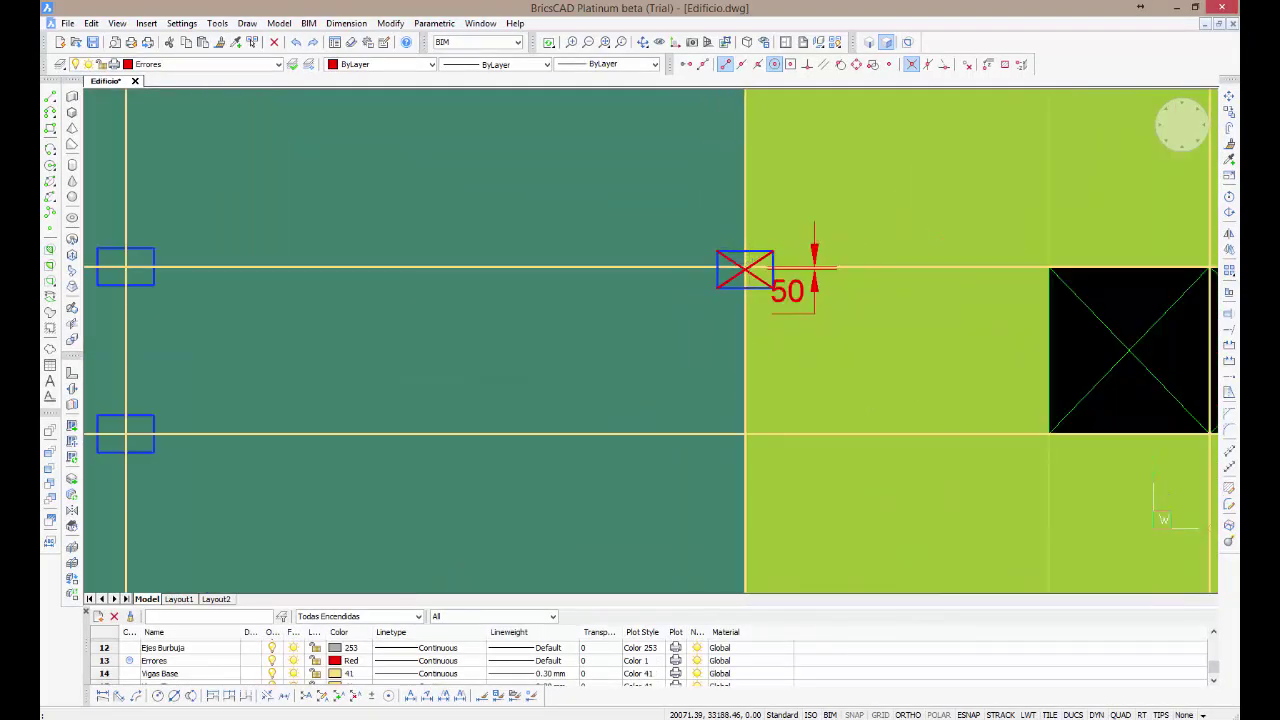
Step: Examine the marked column at grid intersection H-2, including its dimensioned offset and the radius of the curved beam
middle_drag(281, 434, 109, 322)
middle_drag(511, 424, 321, 284)
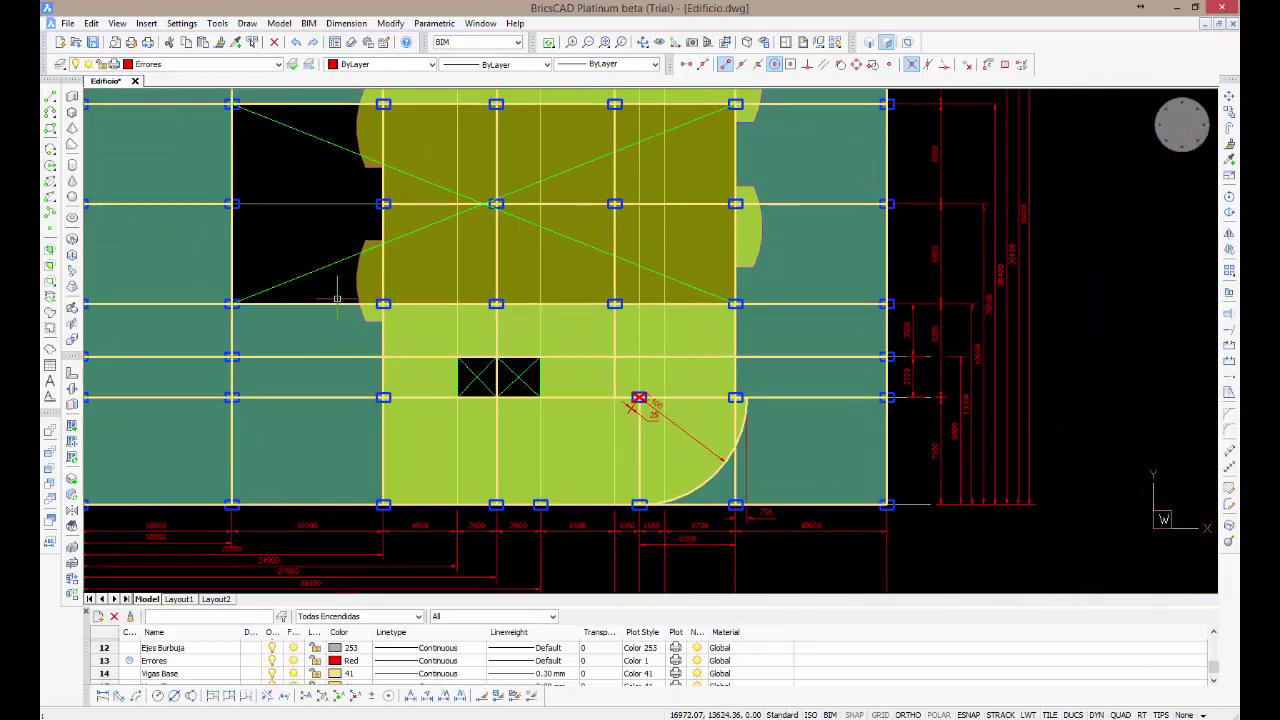
scroll(642, 423, up, 5)
scroll(584, 375, up, 6)
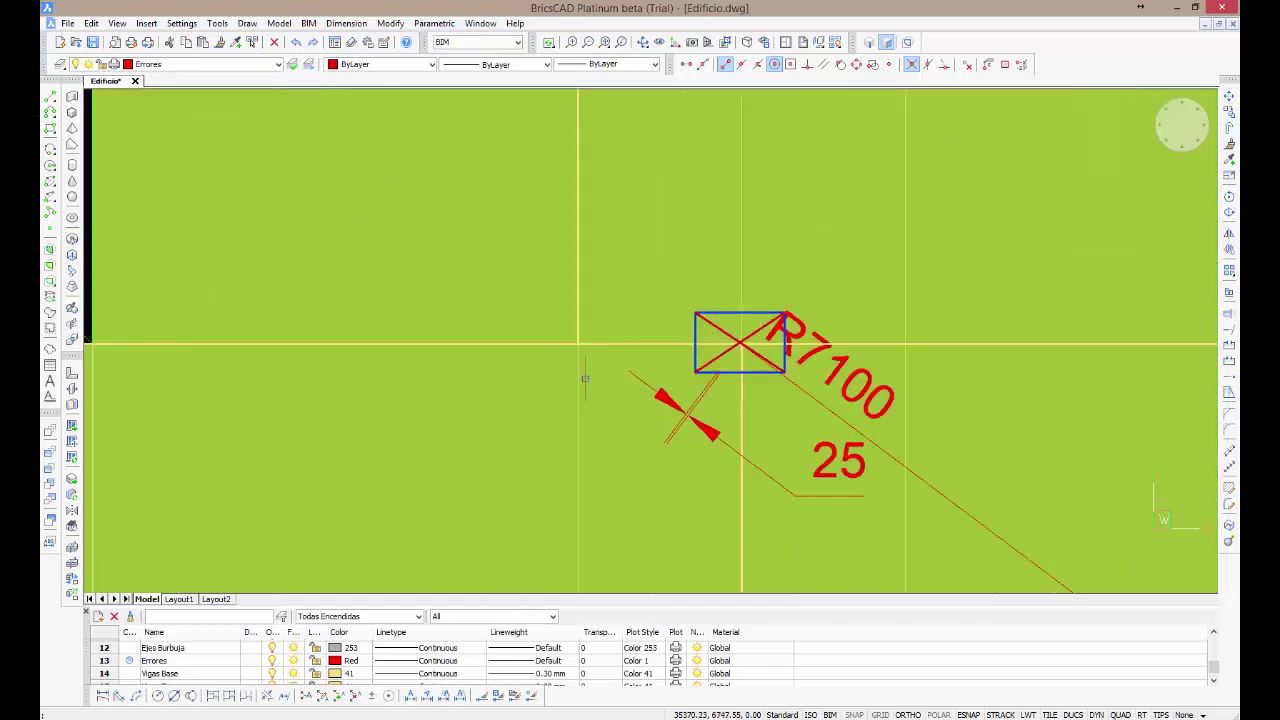
middle_drag(883, 451, 700, 409)
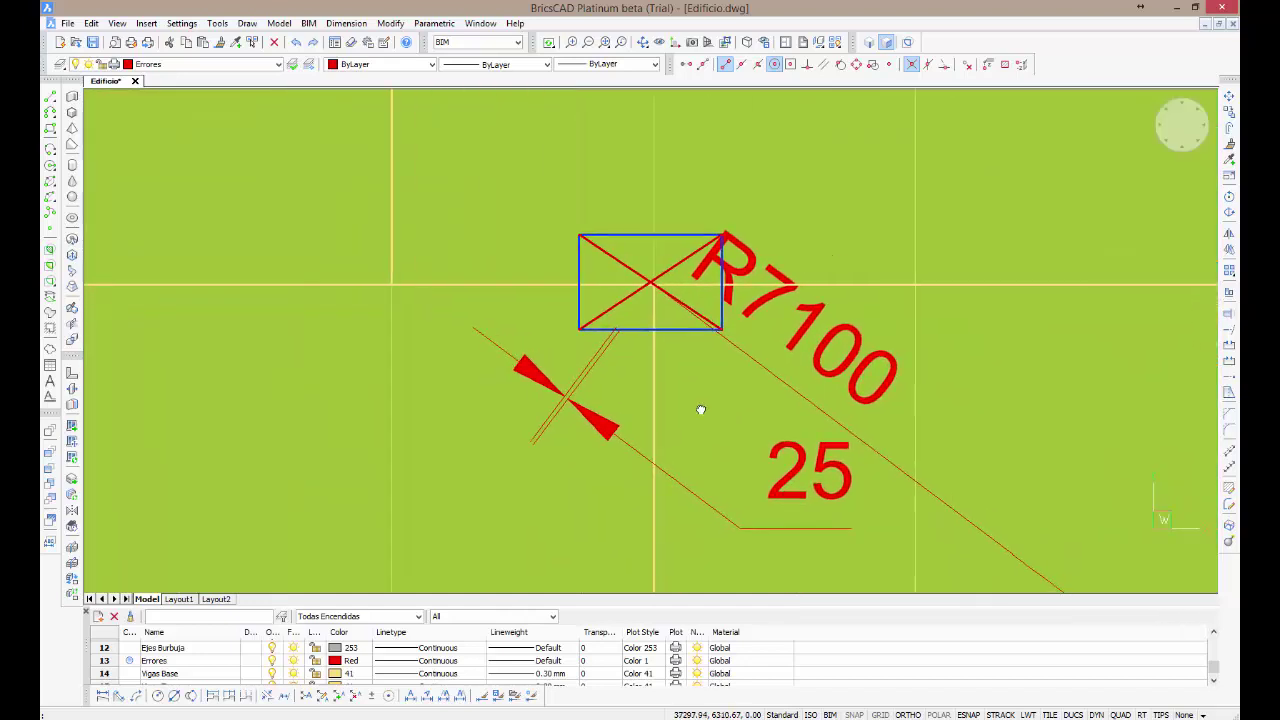
scroll(690, 400, up, 4)
middle_drag(641, 334, 694, 506)
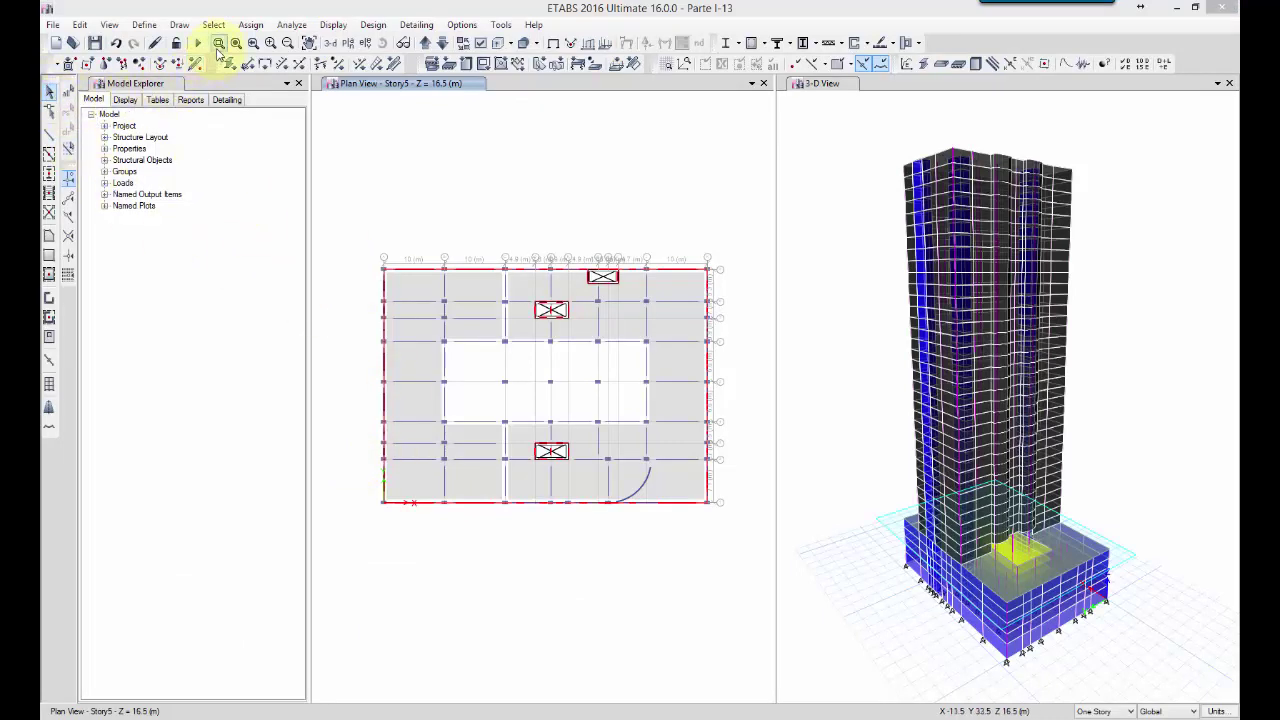
Step: In ETABS, turn off the Invisible option for joint objects in the Story5 plan view and set the story scope to All Stories
click(480, 42)
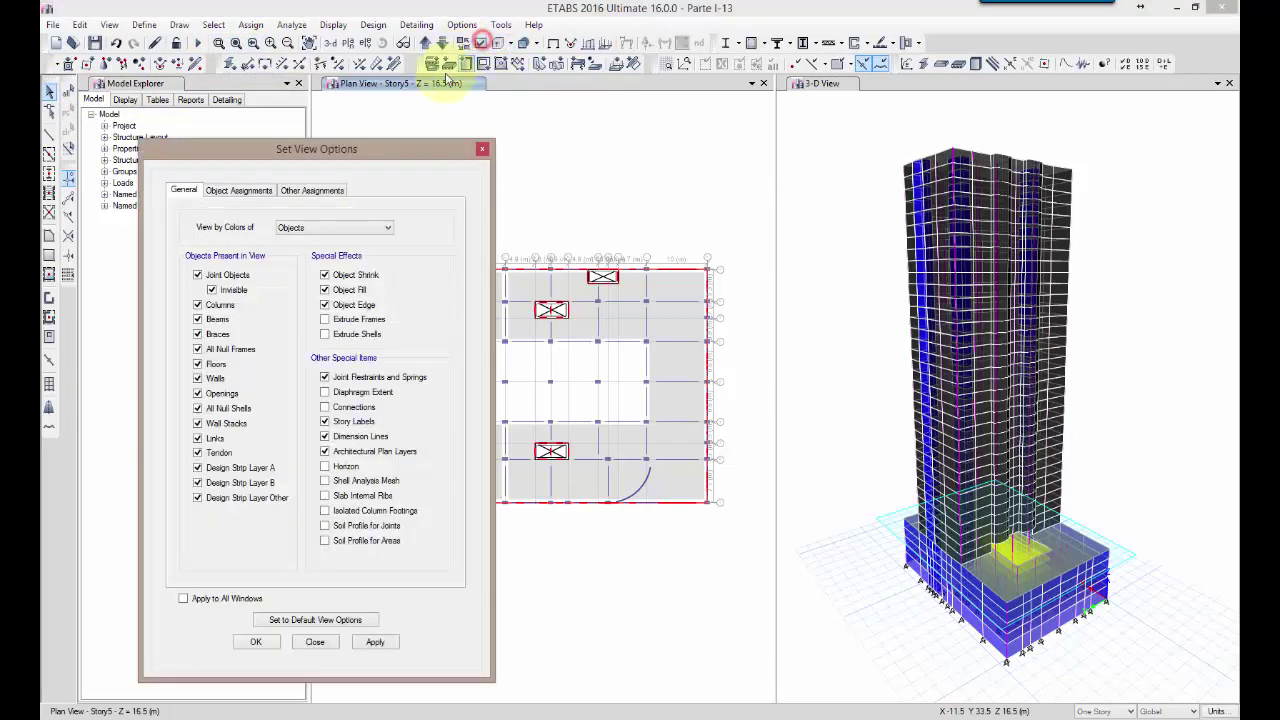
click(211, 289)
click(250, 641)
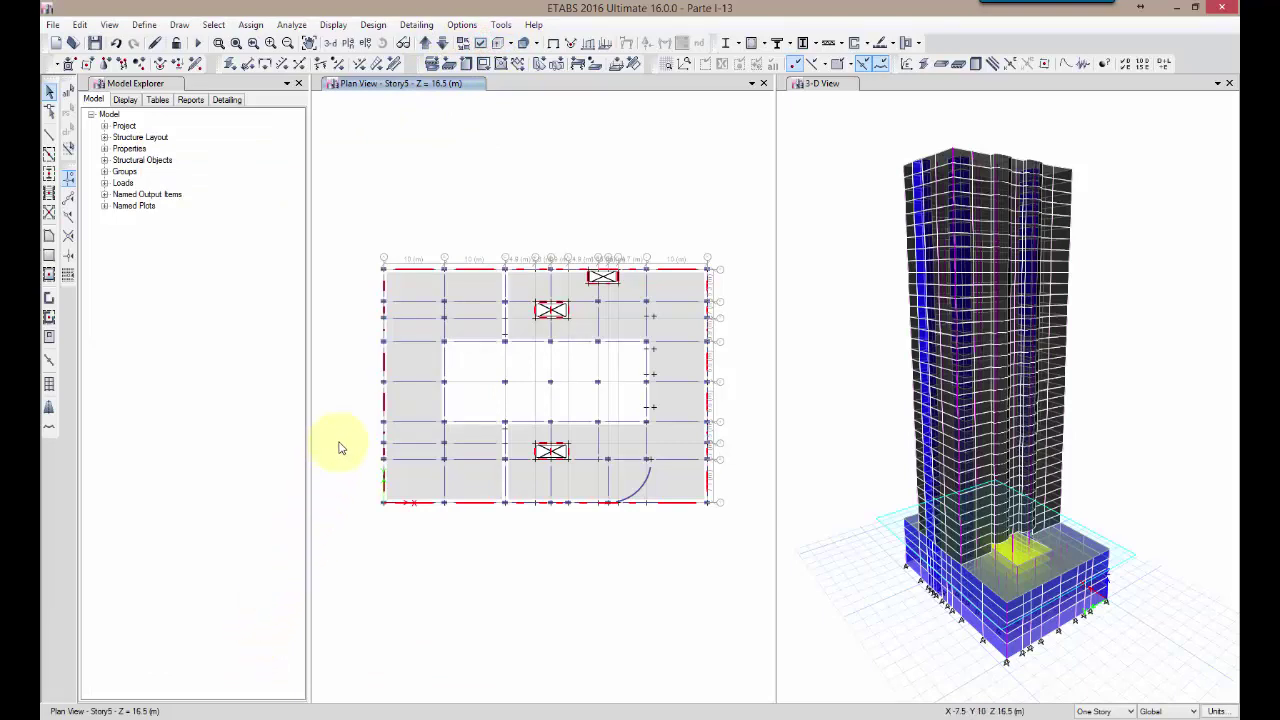
click(1100, 711)
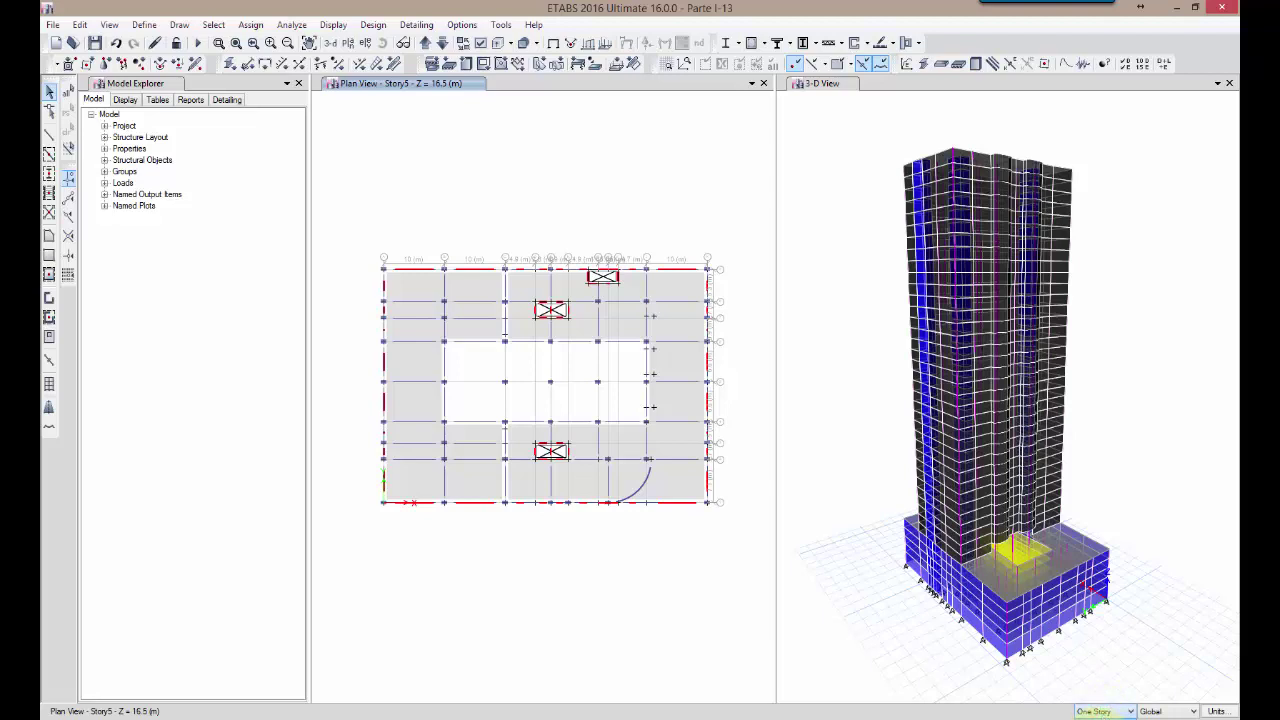
click(1098, 718)
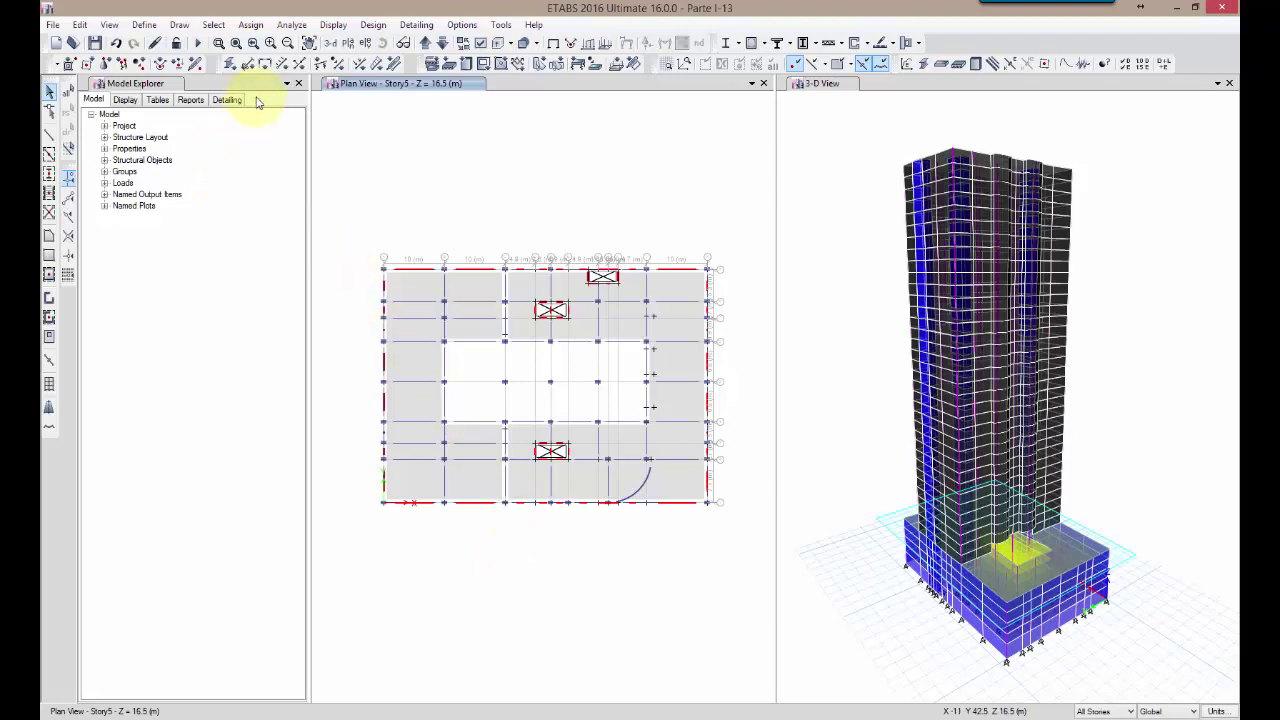
click(446, 155)
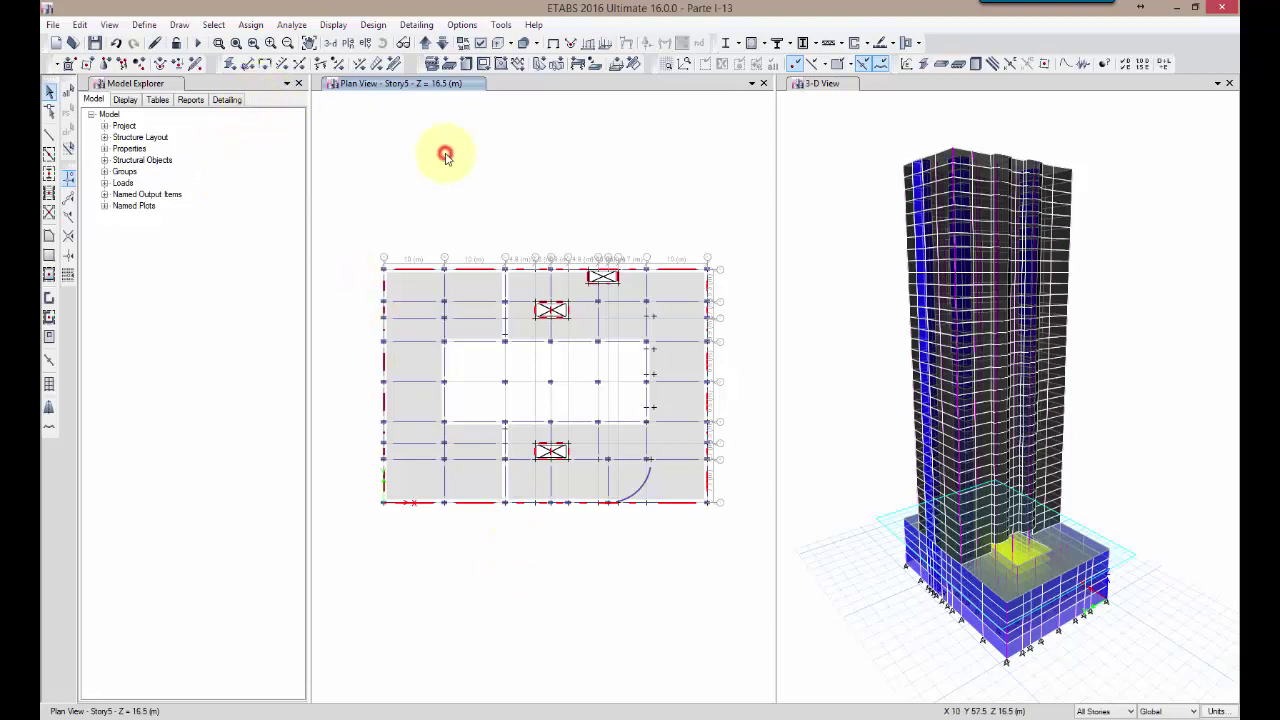
Step: Select the column at grid intersection C-8 together with its offset joint through all stories, leaving out the joint on the grid point
click(218, 42)
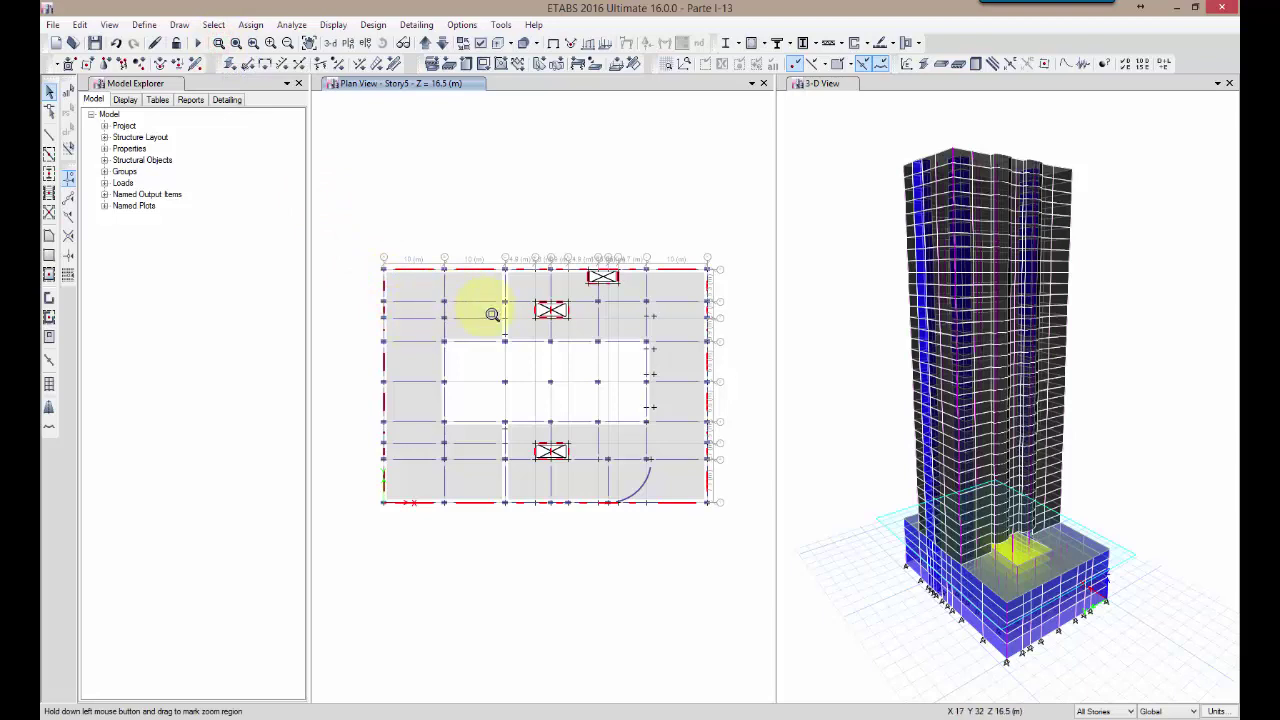
drag(484, 306, 521, 298)
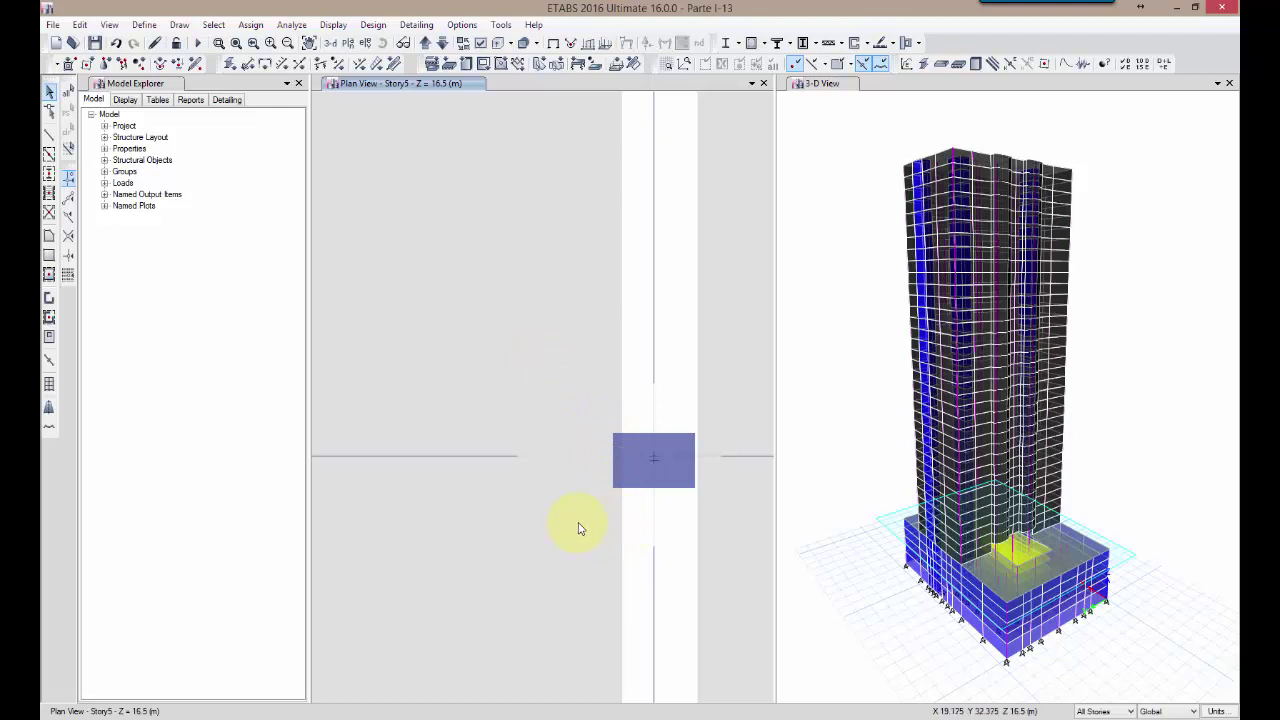
drag(578, 522, 729, 415)
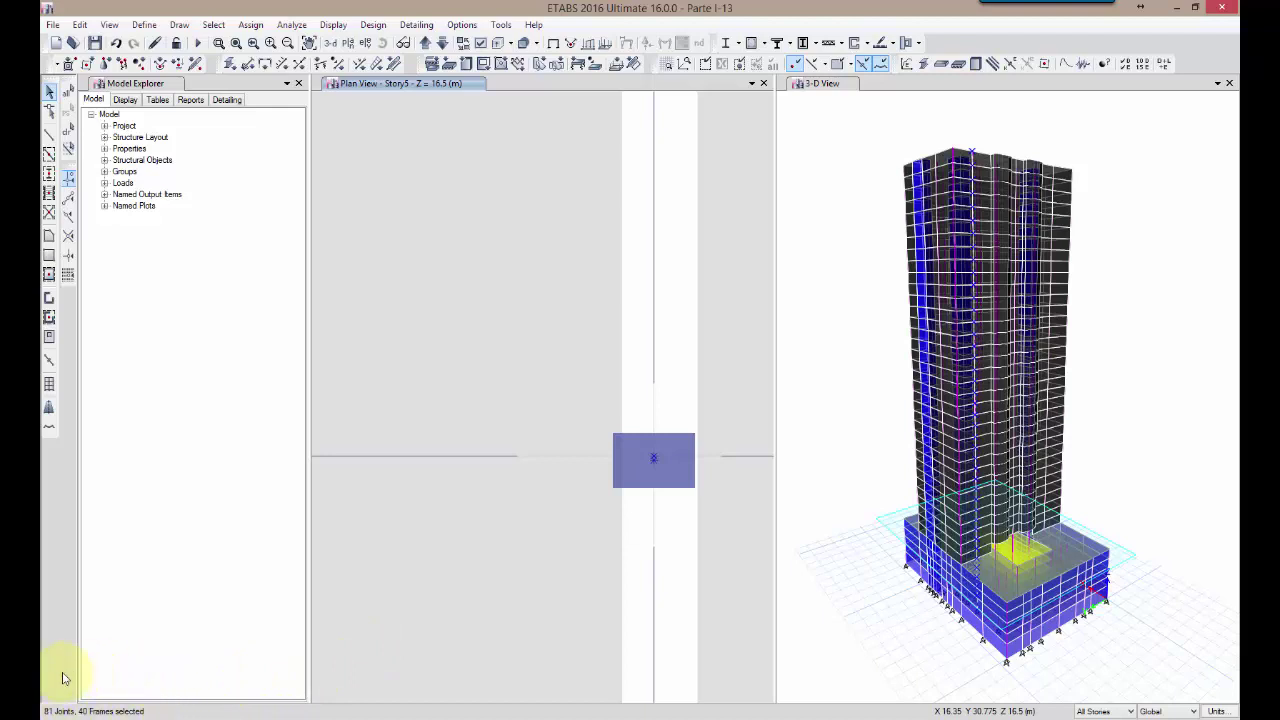
scroll(658, 450, up, 3)
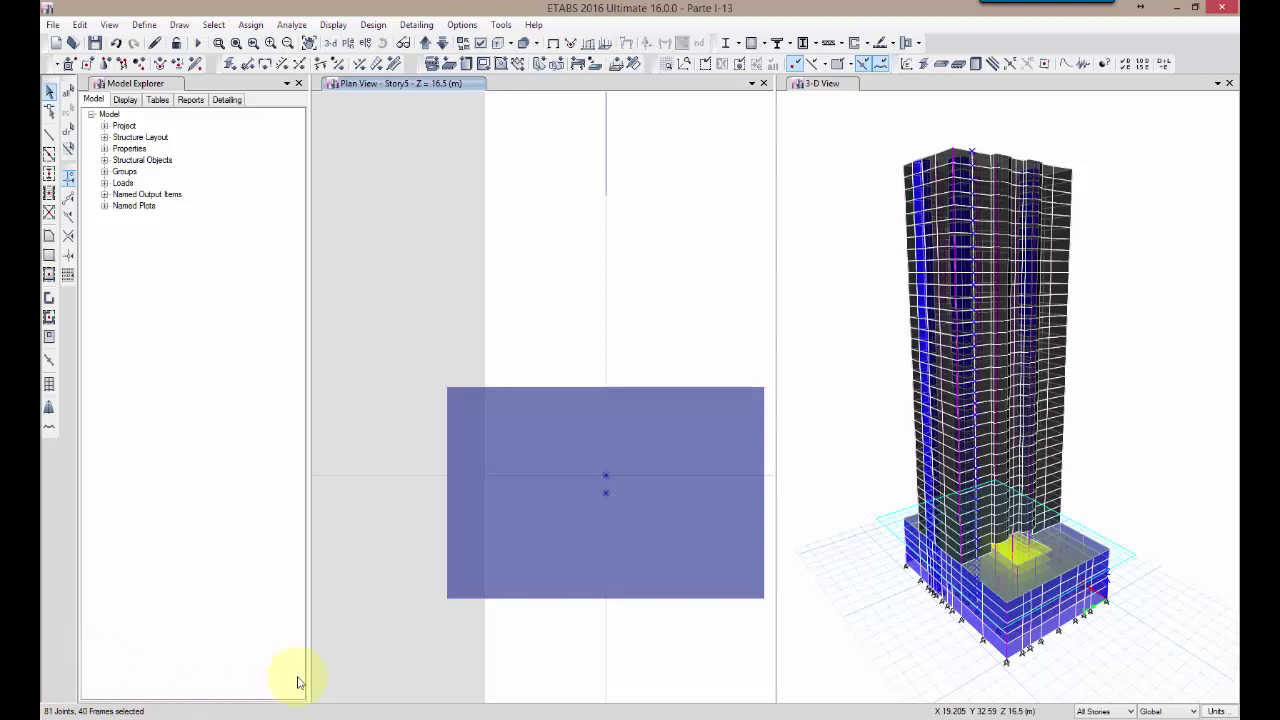
click(68, 131)
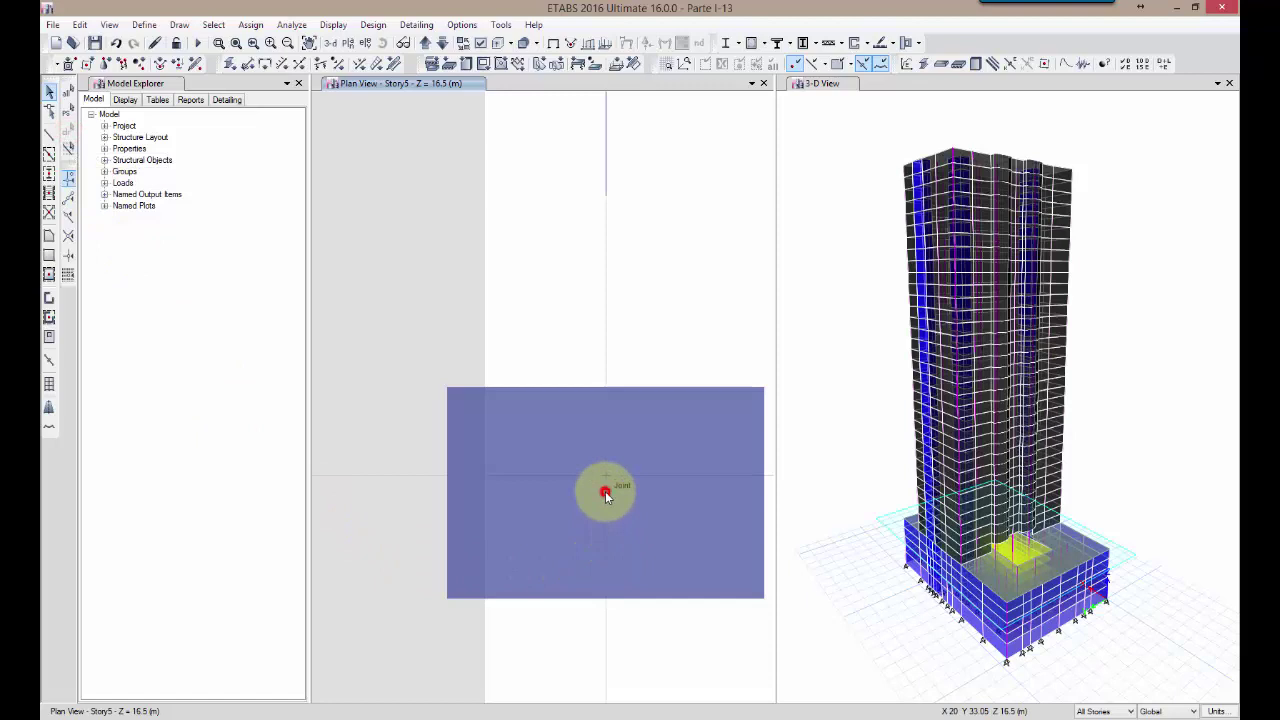
click(605, 491)
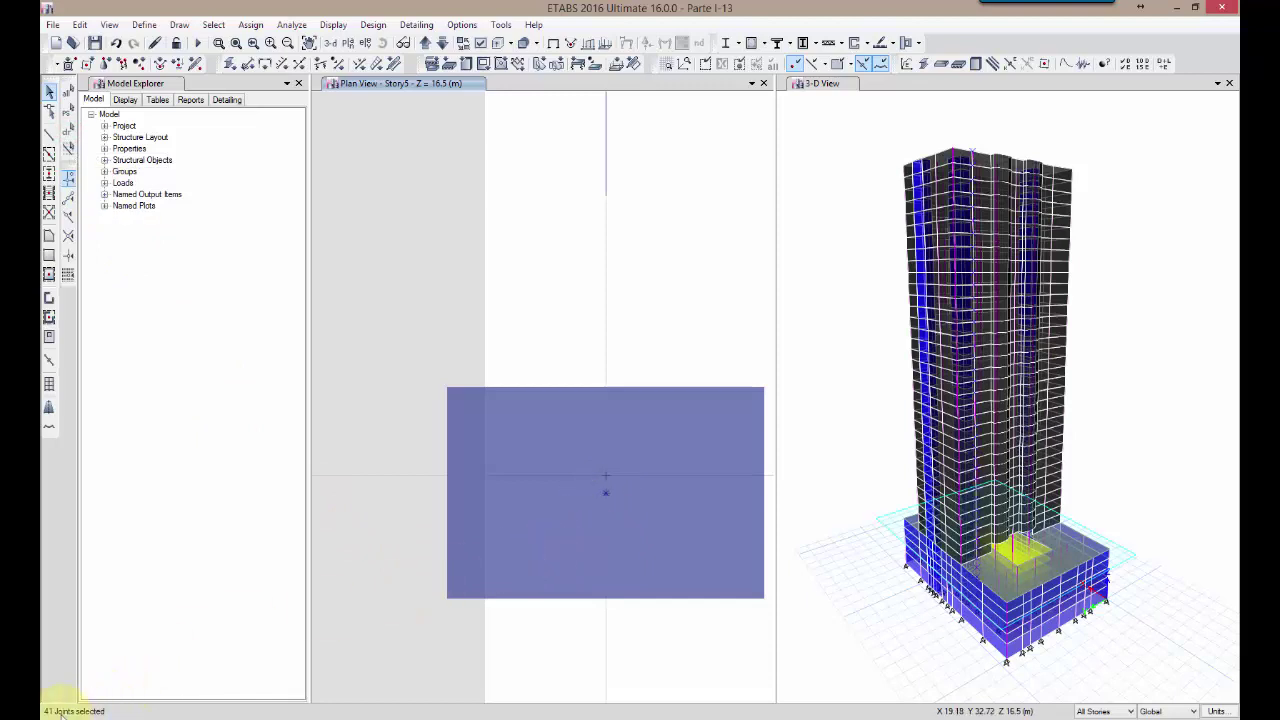
click(590, 514)
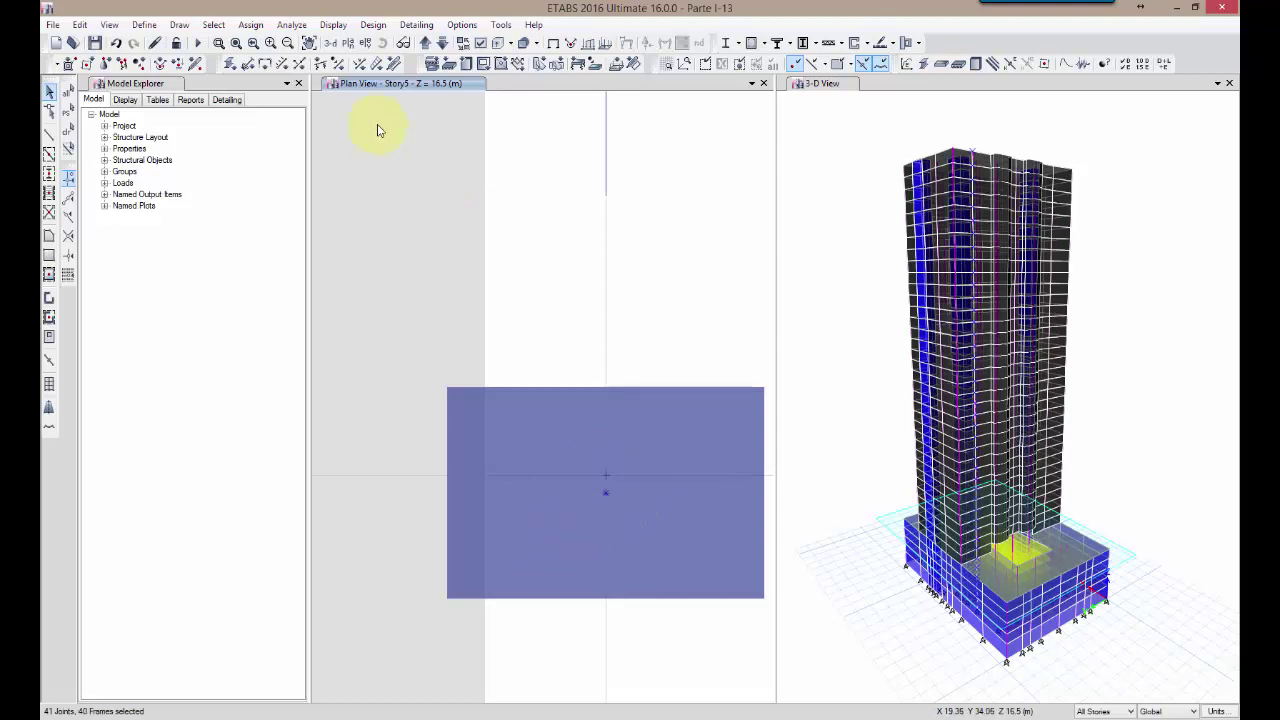
Step: Move the selected column and joints 0.05 m in Y, picking the offset joint and grid point C-8 as the two points, and check the selection
click(81, 25)
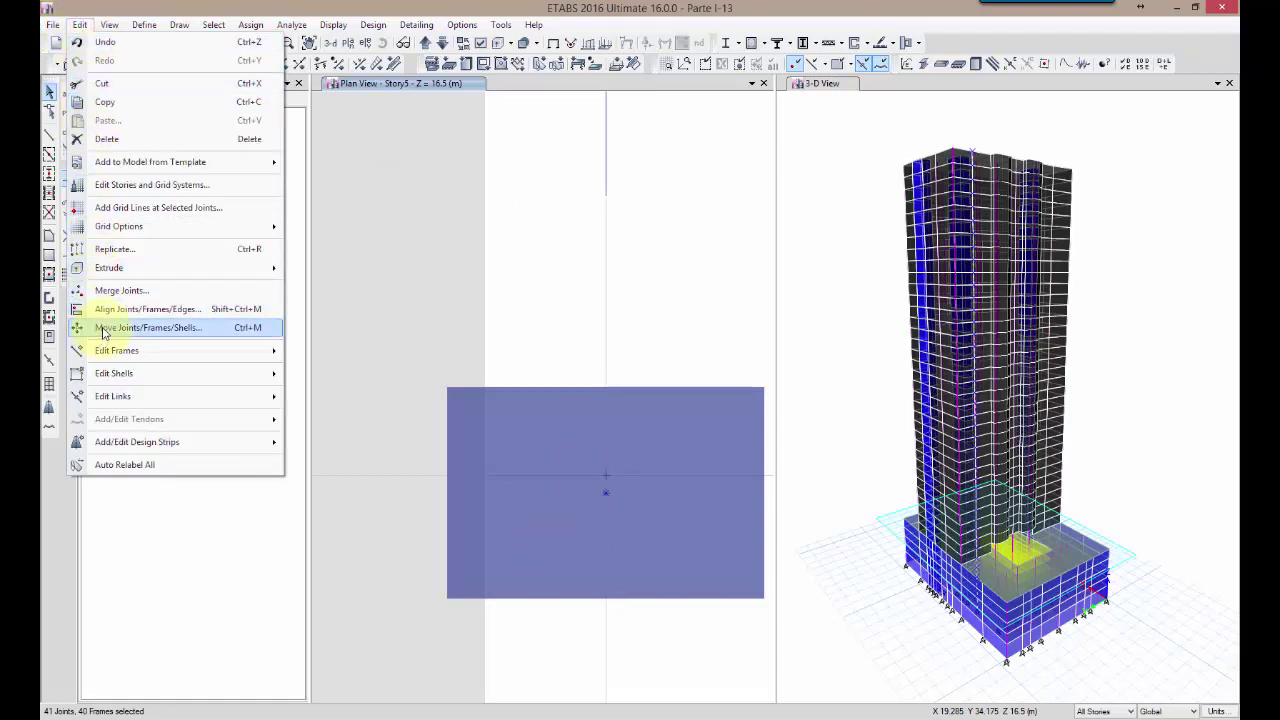
click(100, 328)
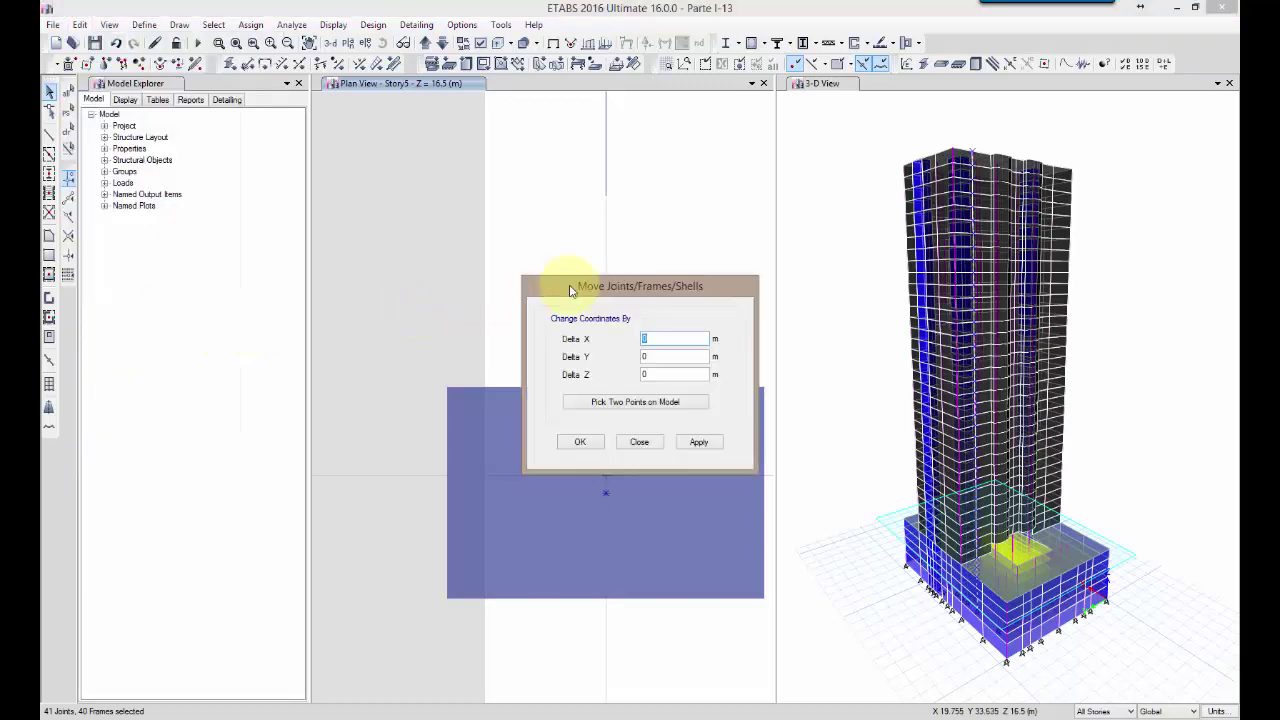
drag(570, 288, 300, 163)
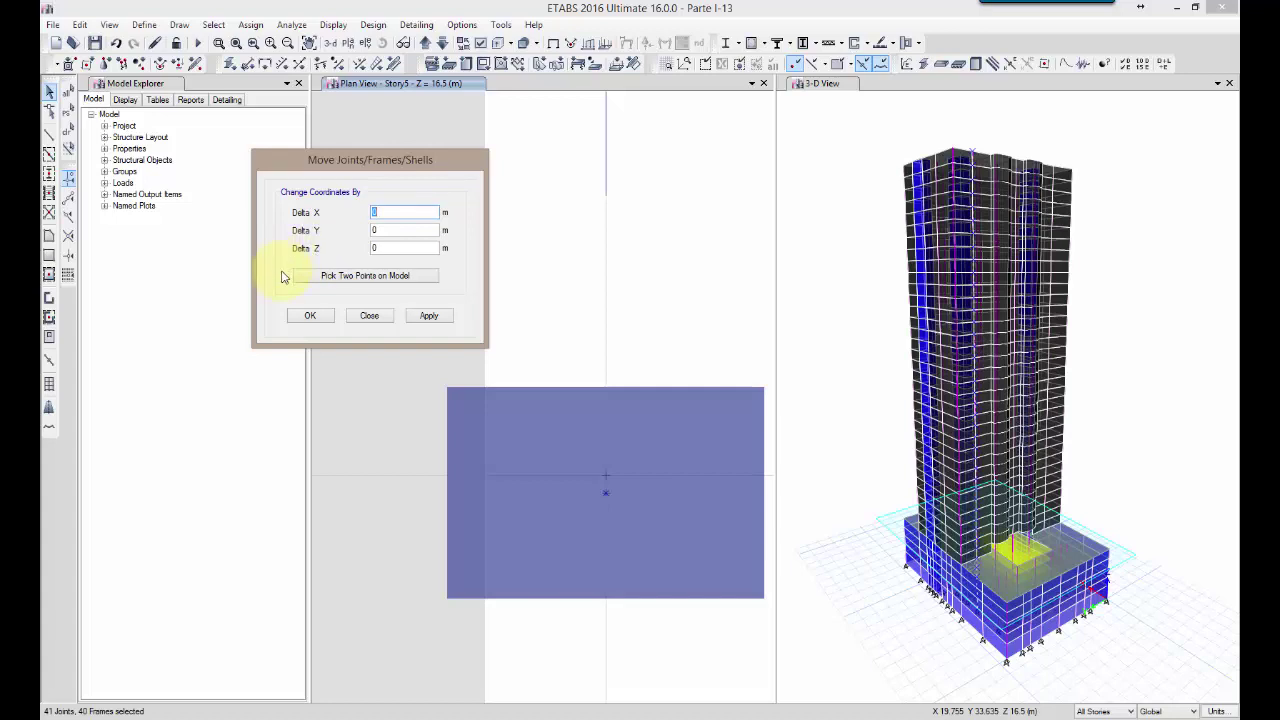
click(382, 280)
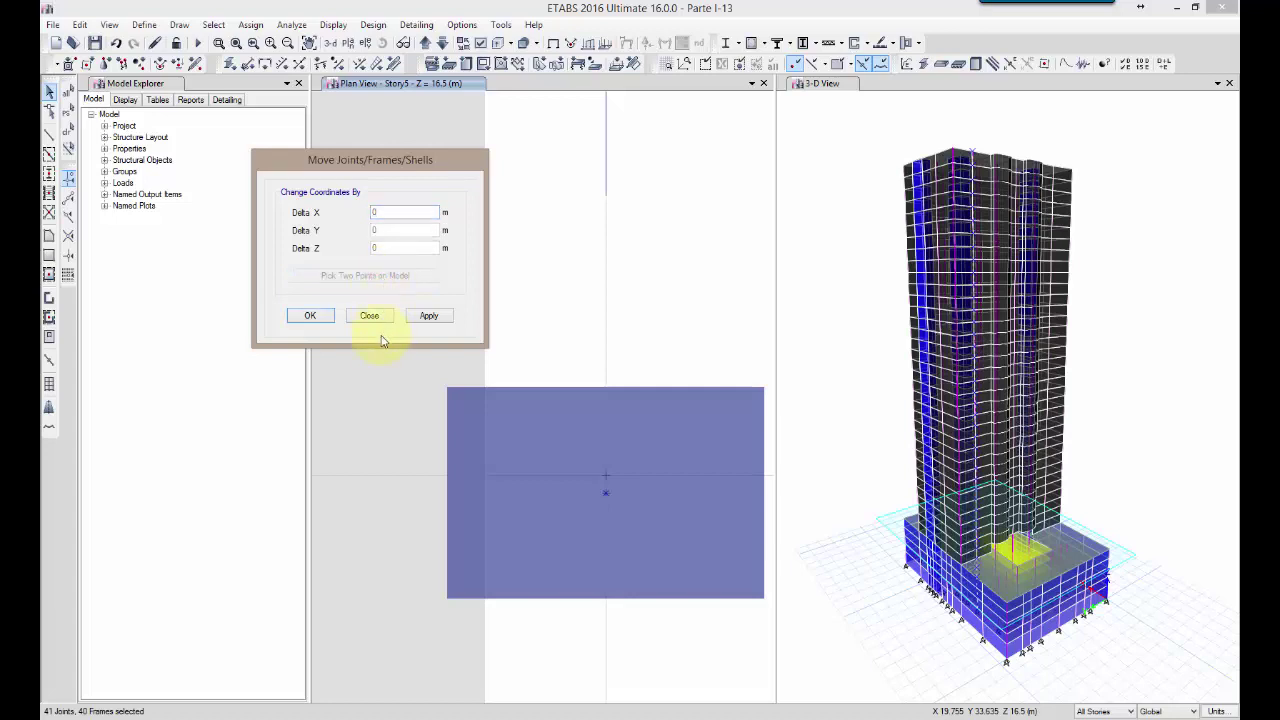
click(605, 495)
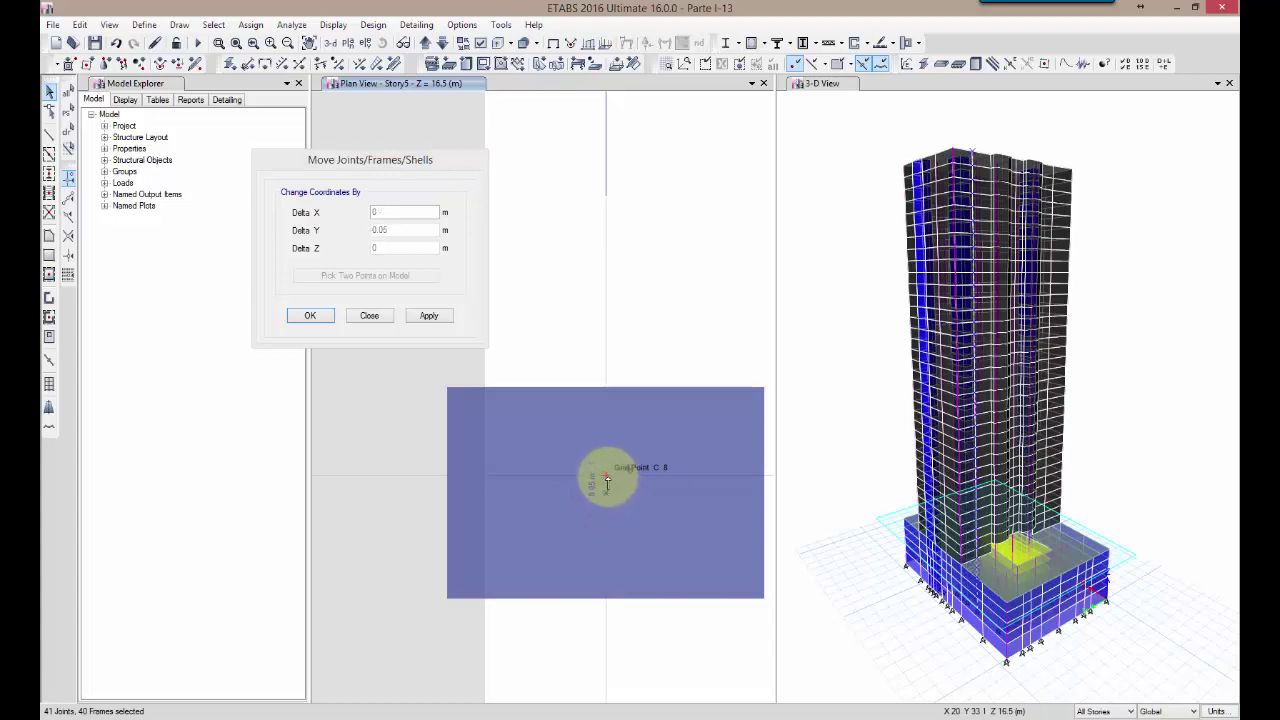
click(606, 482)
click(605, 480)
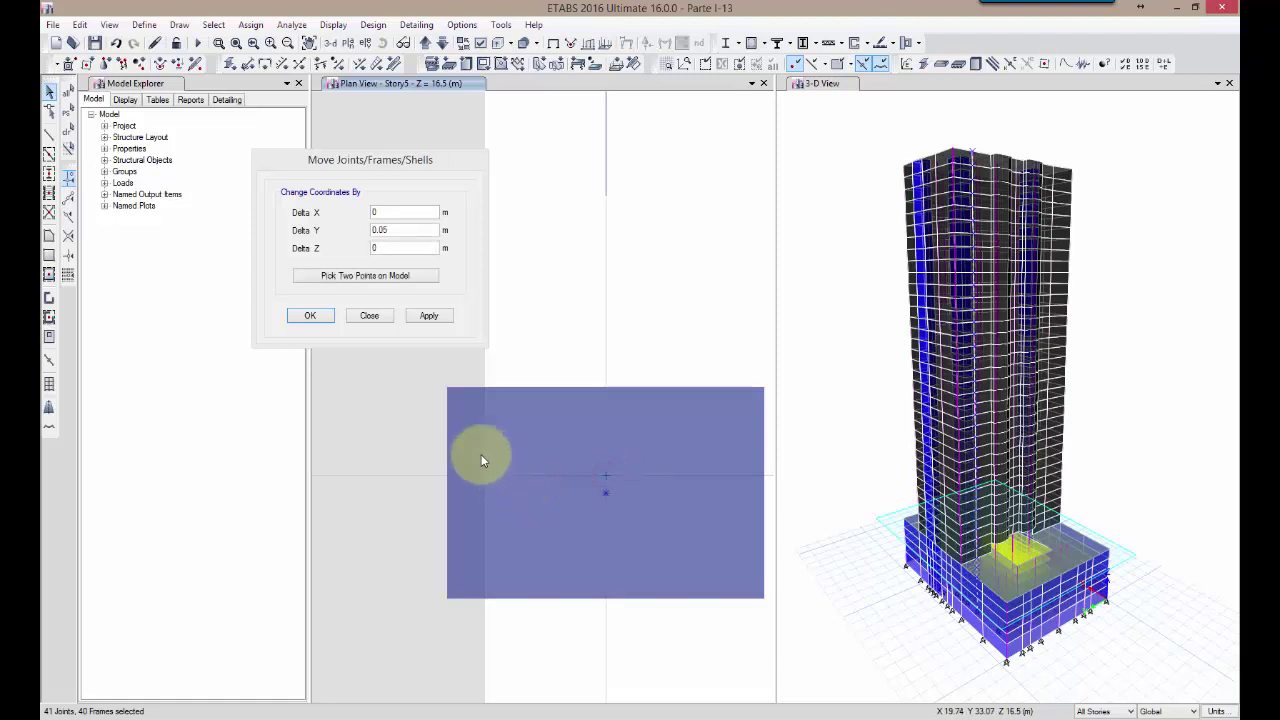
click(428, 315)
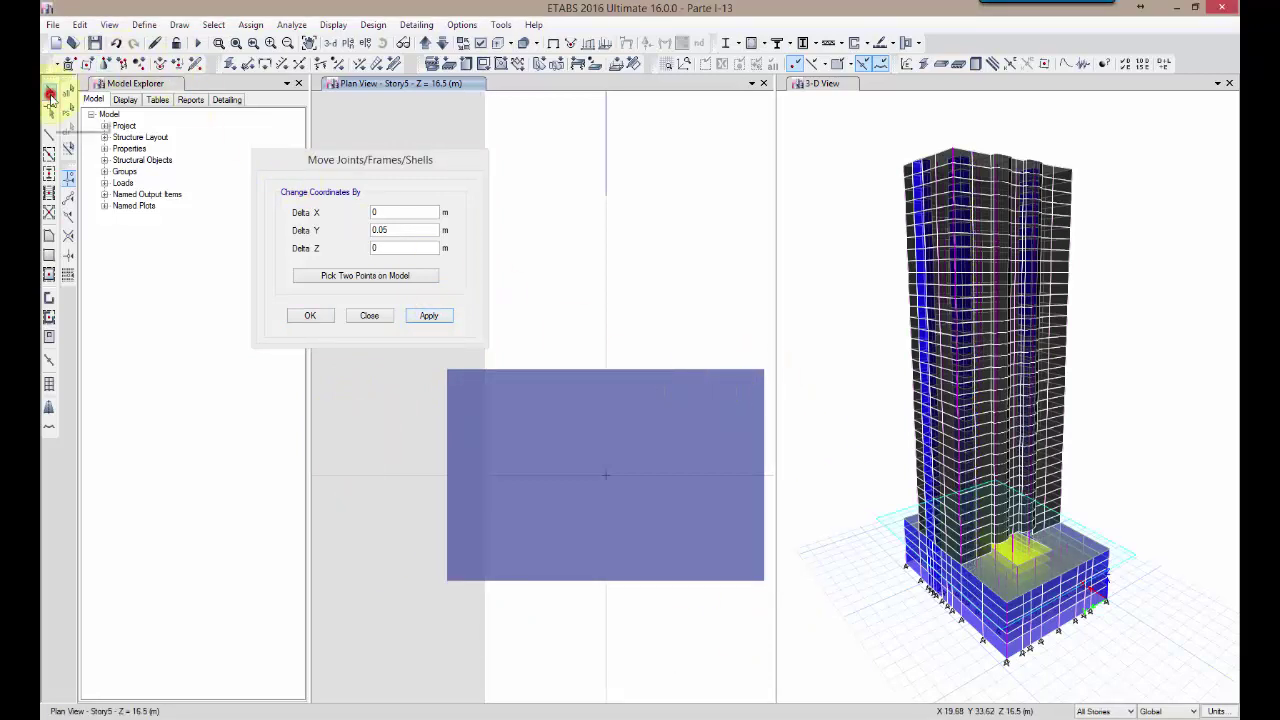
drag(574, 523, 654, 443)
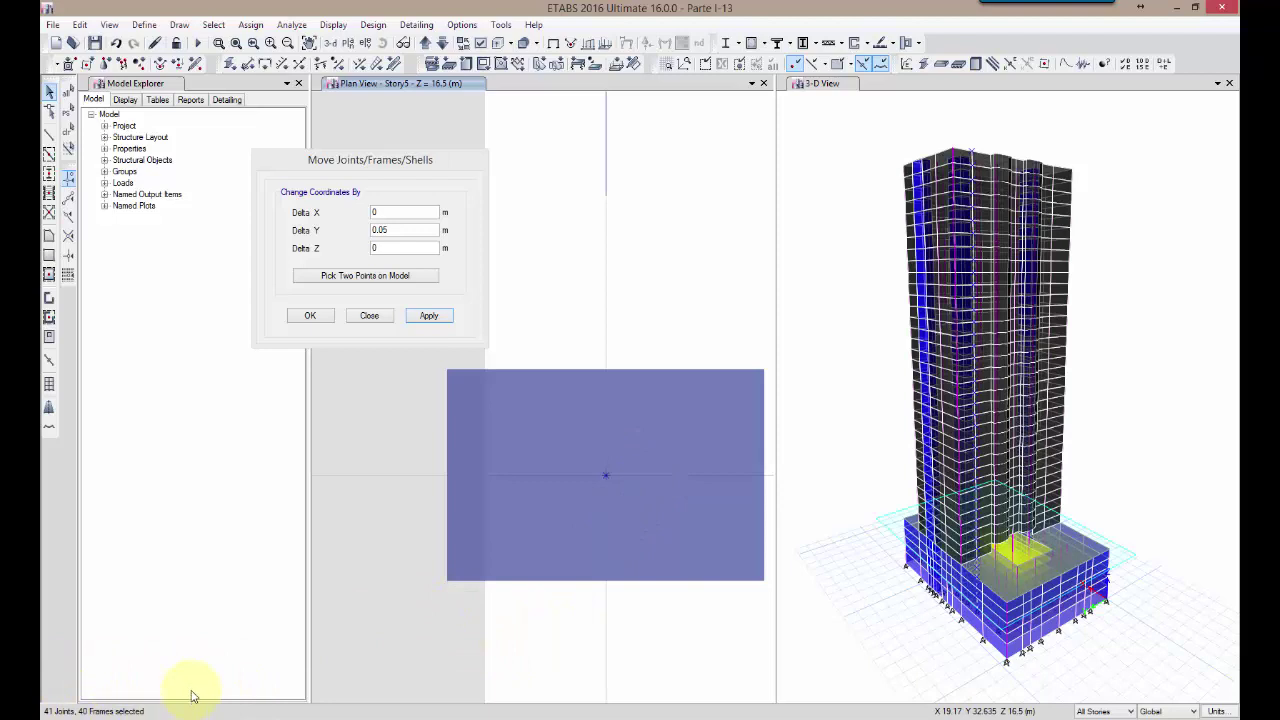
click(370, 316)
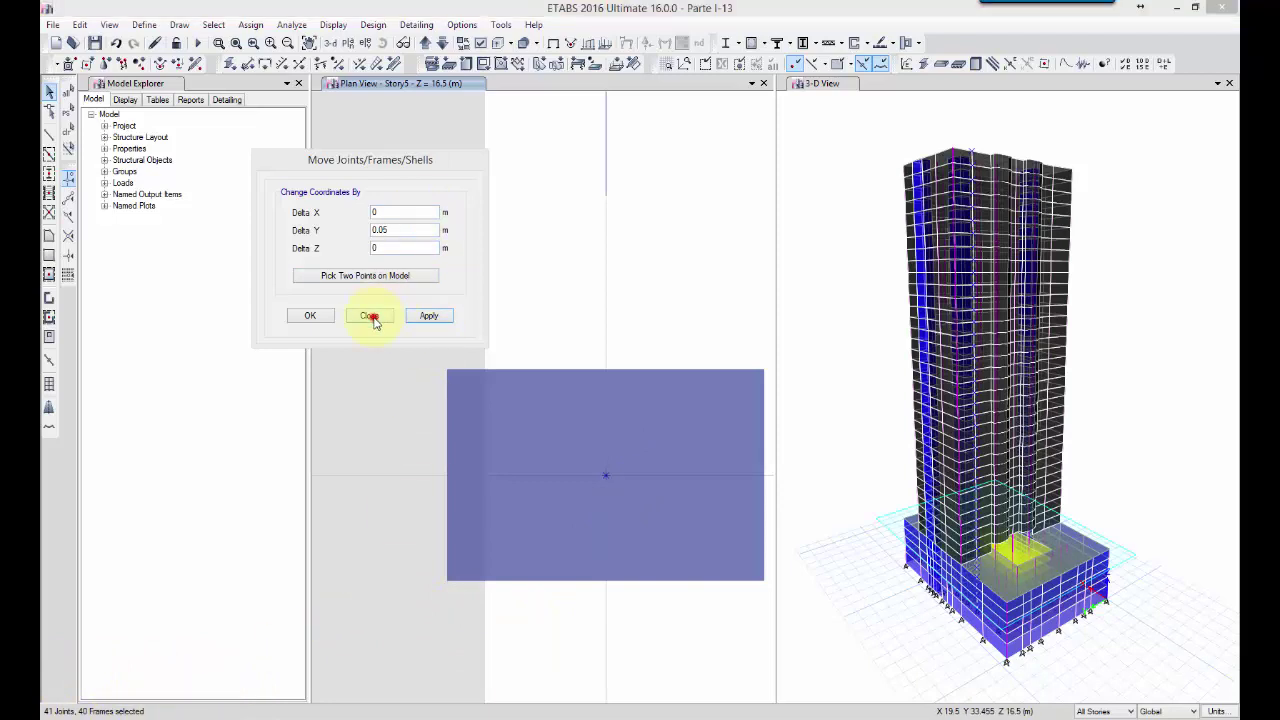
Step: Select the column near grid intersection H-2 and its offset joint in the plan view
click(234, 44)
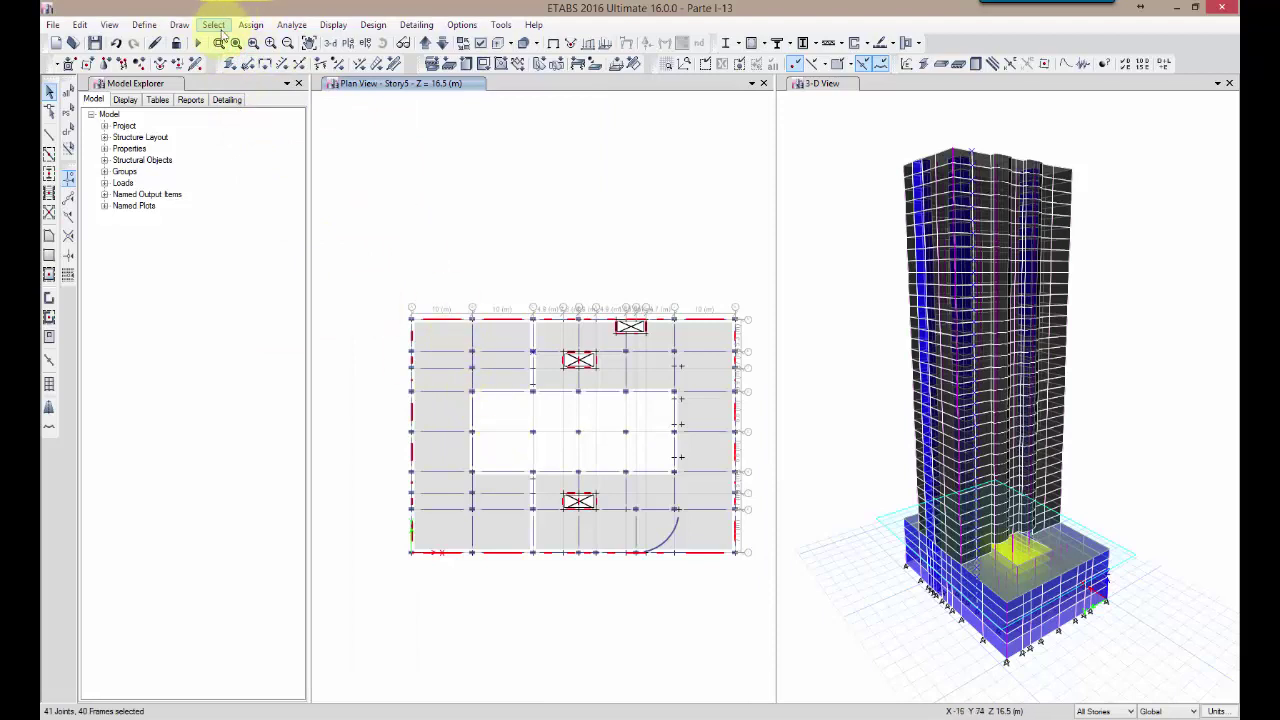
click(219, 43)
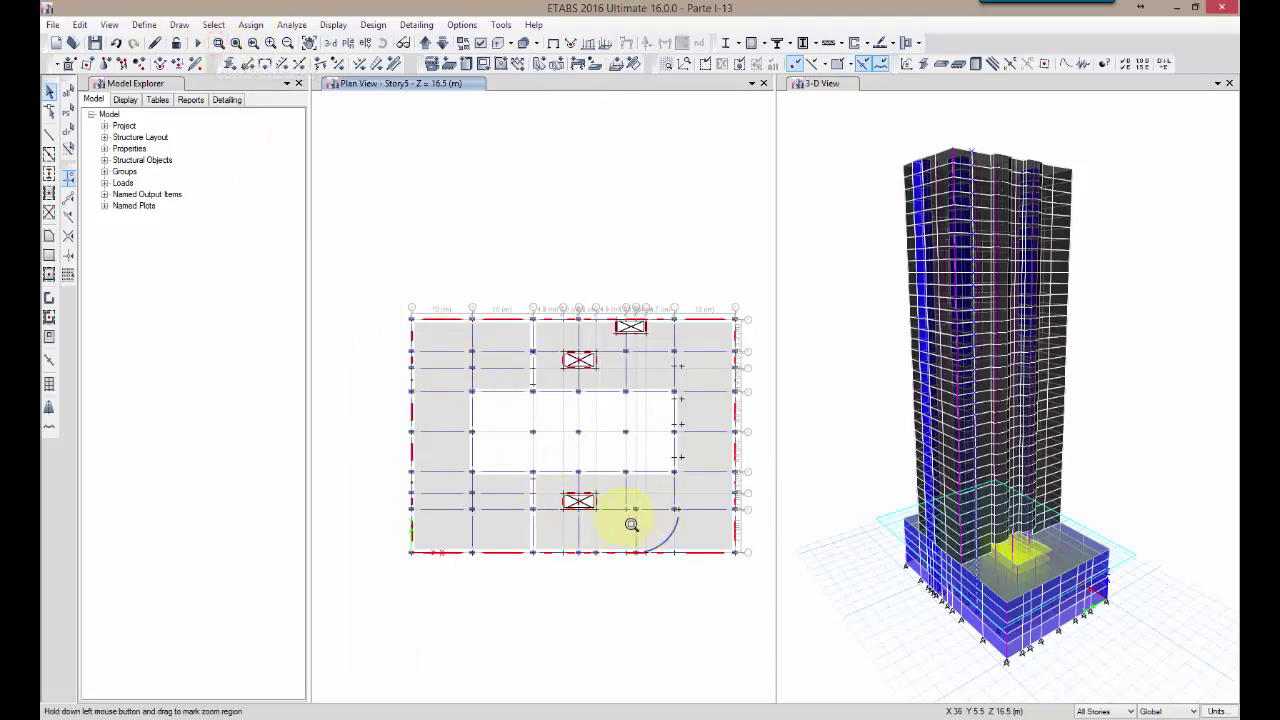
drag(624, 519, 650, 505)
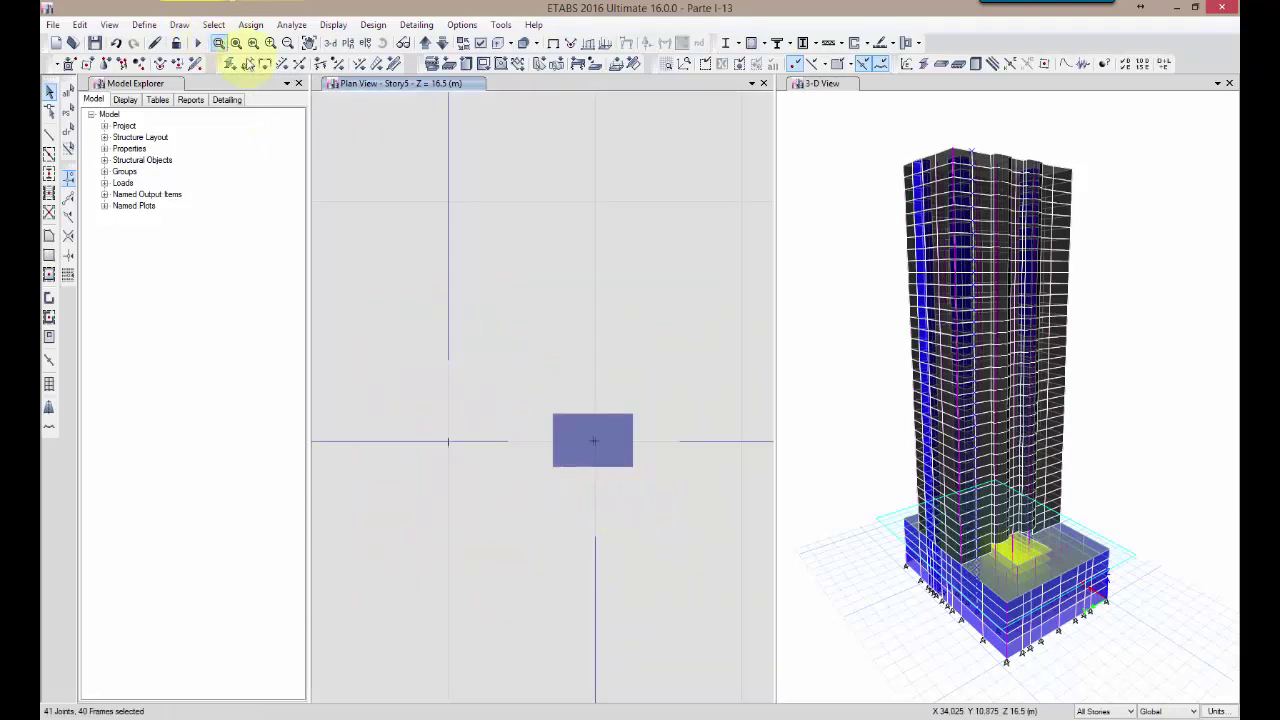
drag(571, 451, 586, 443)
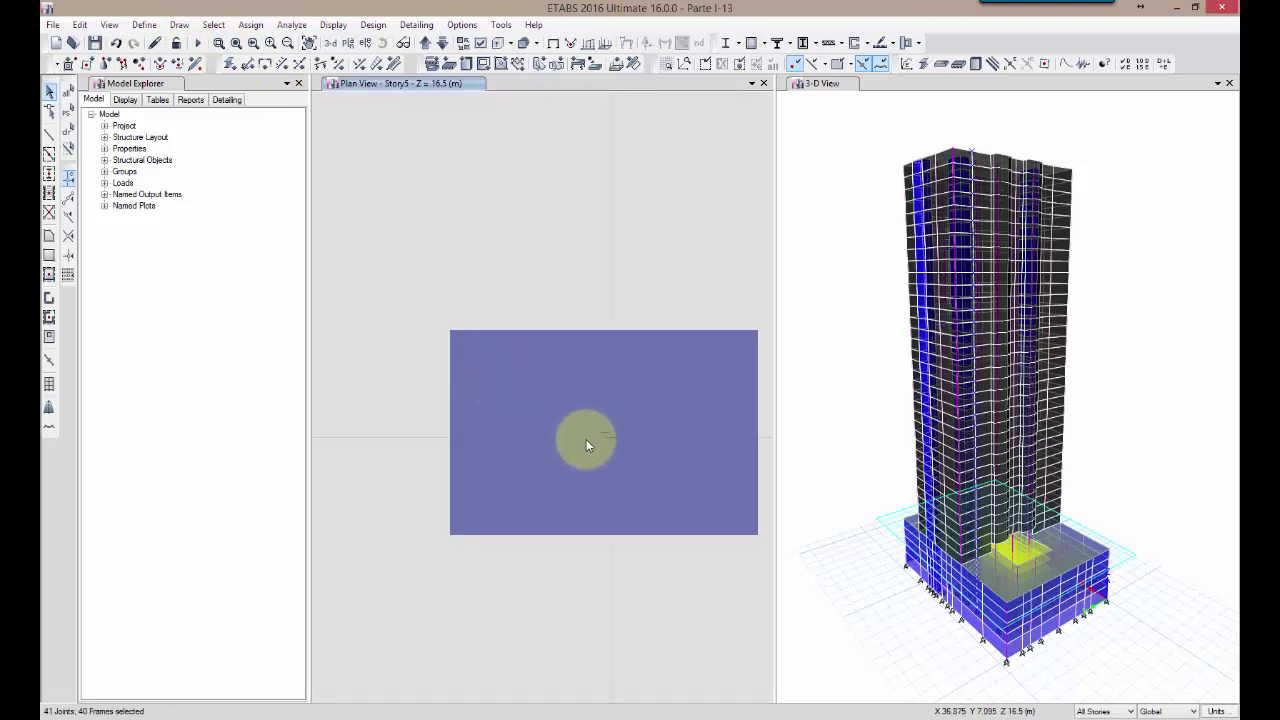
click(591, 438)
click(608, 424)
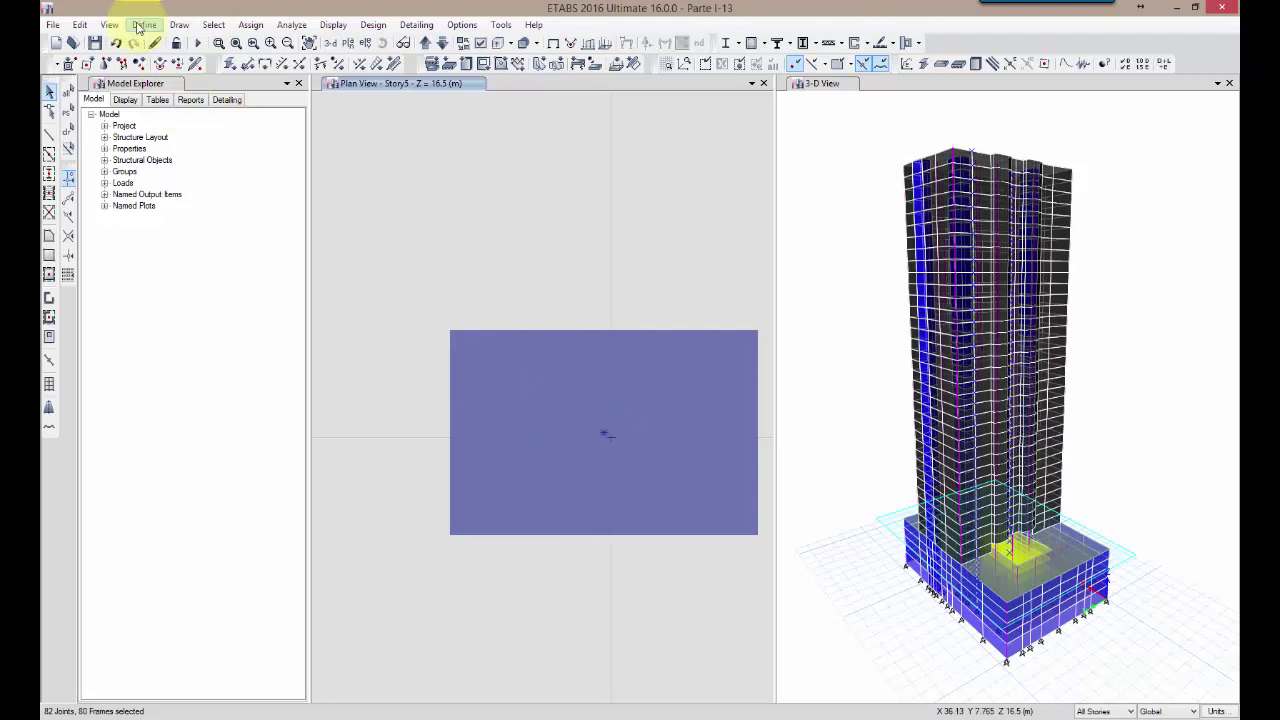
Step: Move the selected column and joints 0.0201 m in X and -0.0152 m in Y by picking the offset joint and grid point H-2
click(82, 25)
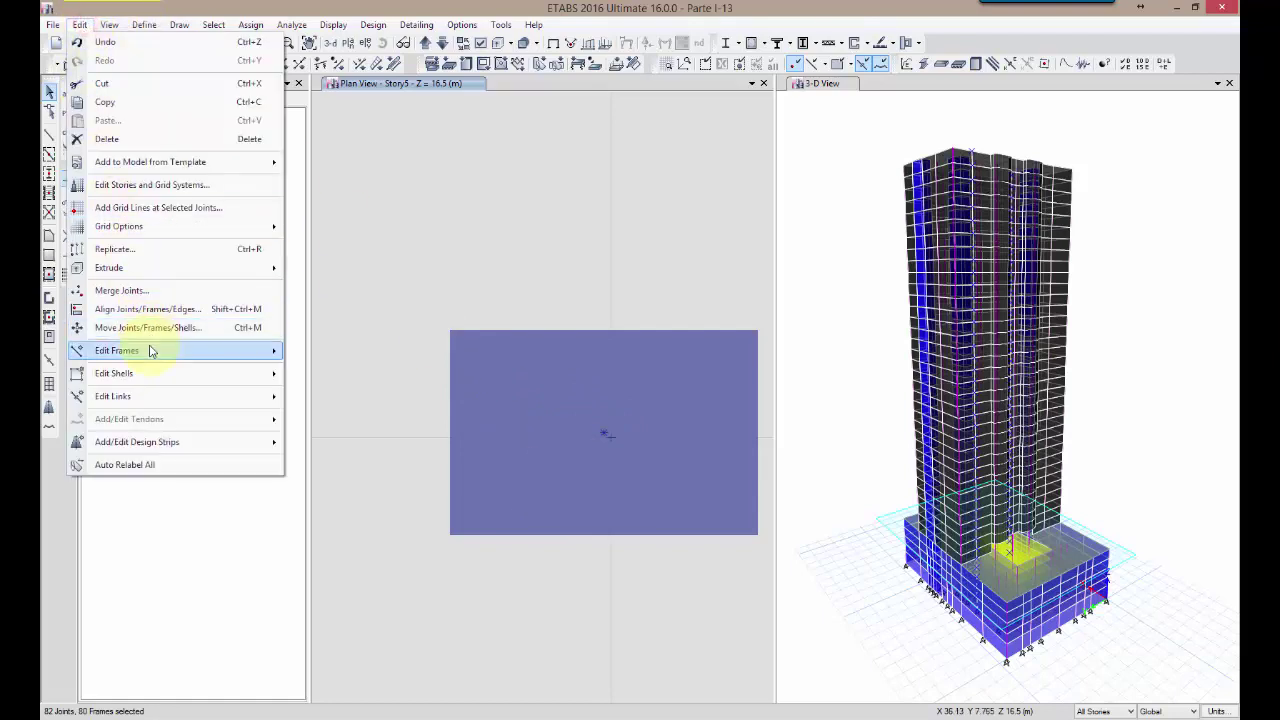
mouse_move(150, 350)
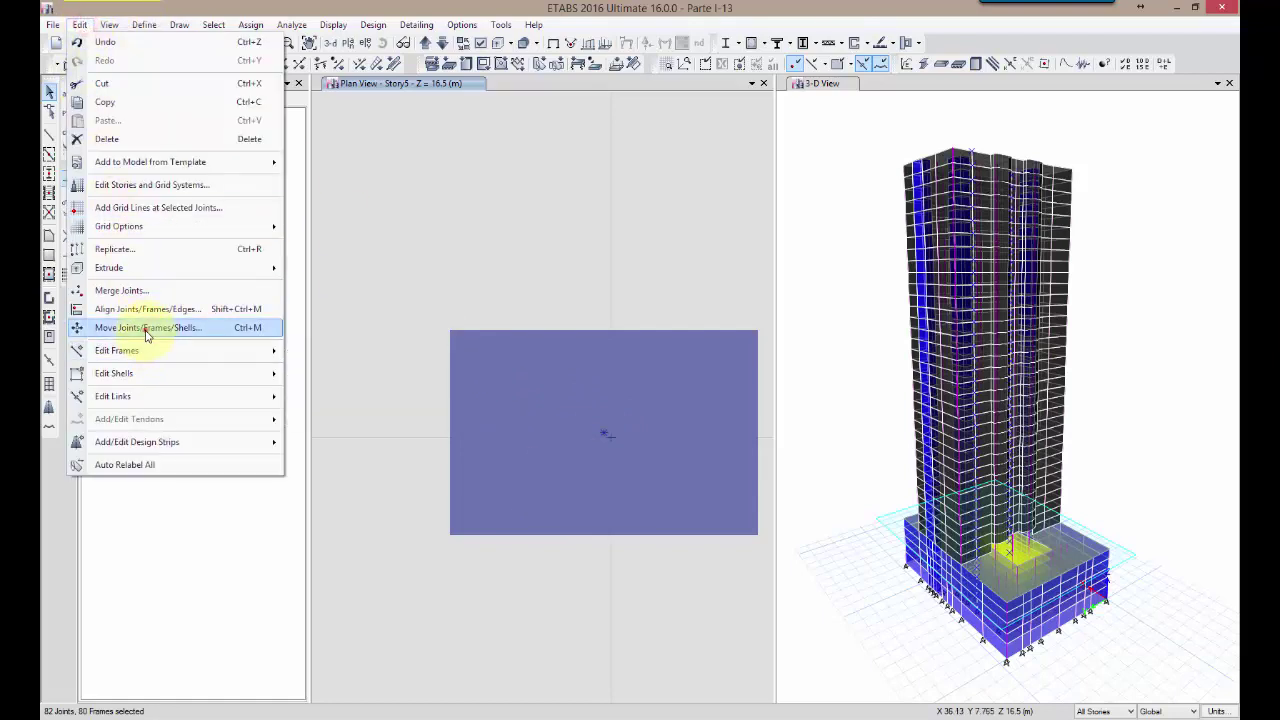
click(143, 328)
click(362, 277)
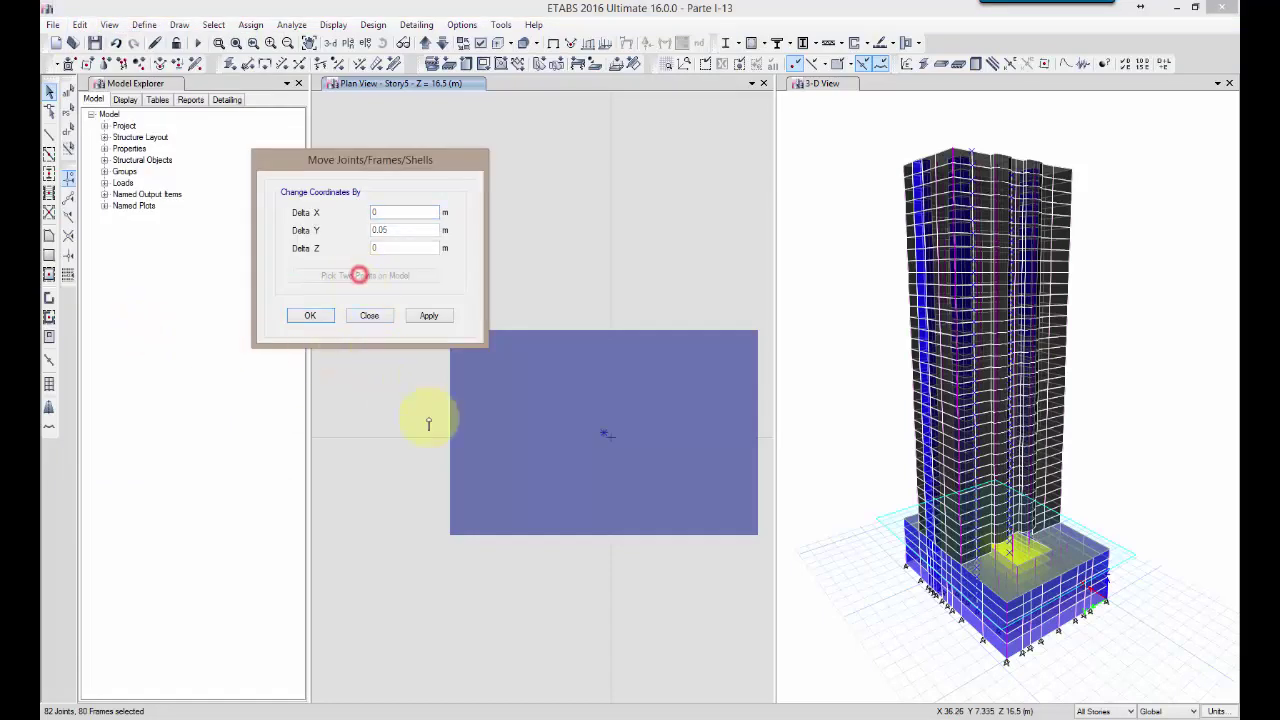
click(602, 434)
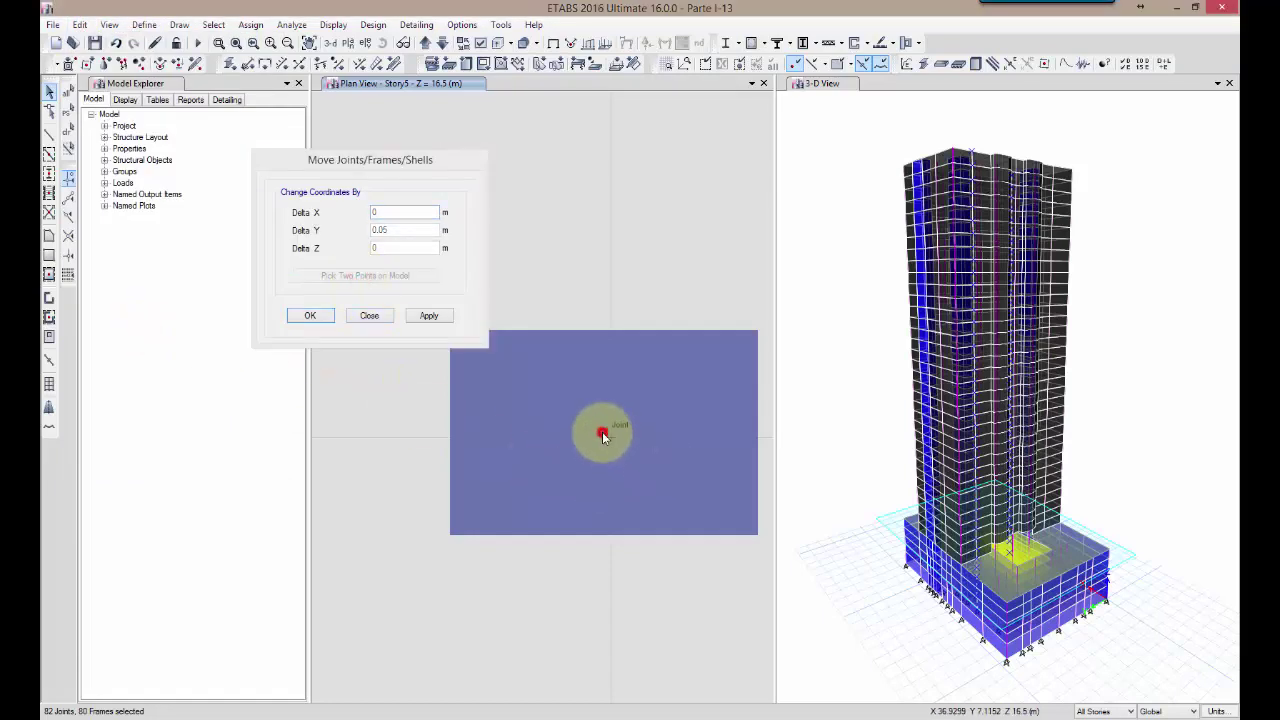
click(607, 437)
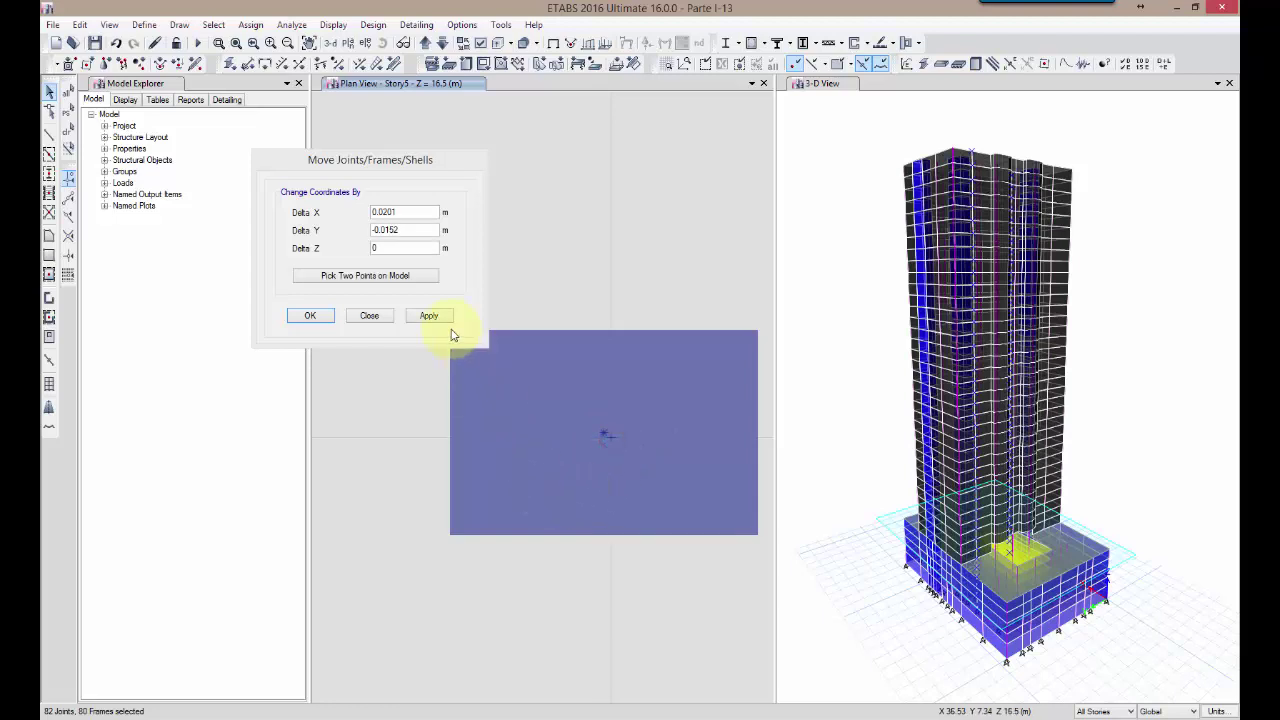
click(424, 315)
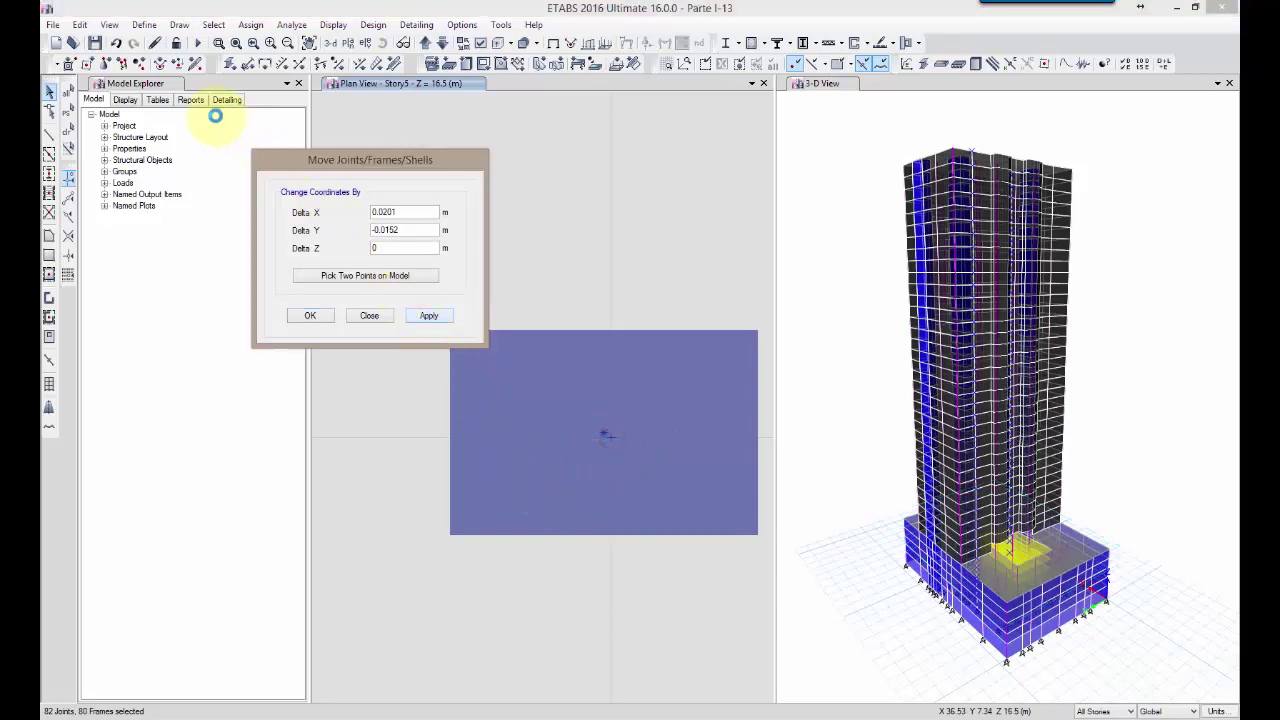
Step: Save the model as a new file named Parte I-14.EDB
click(53, 25)
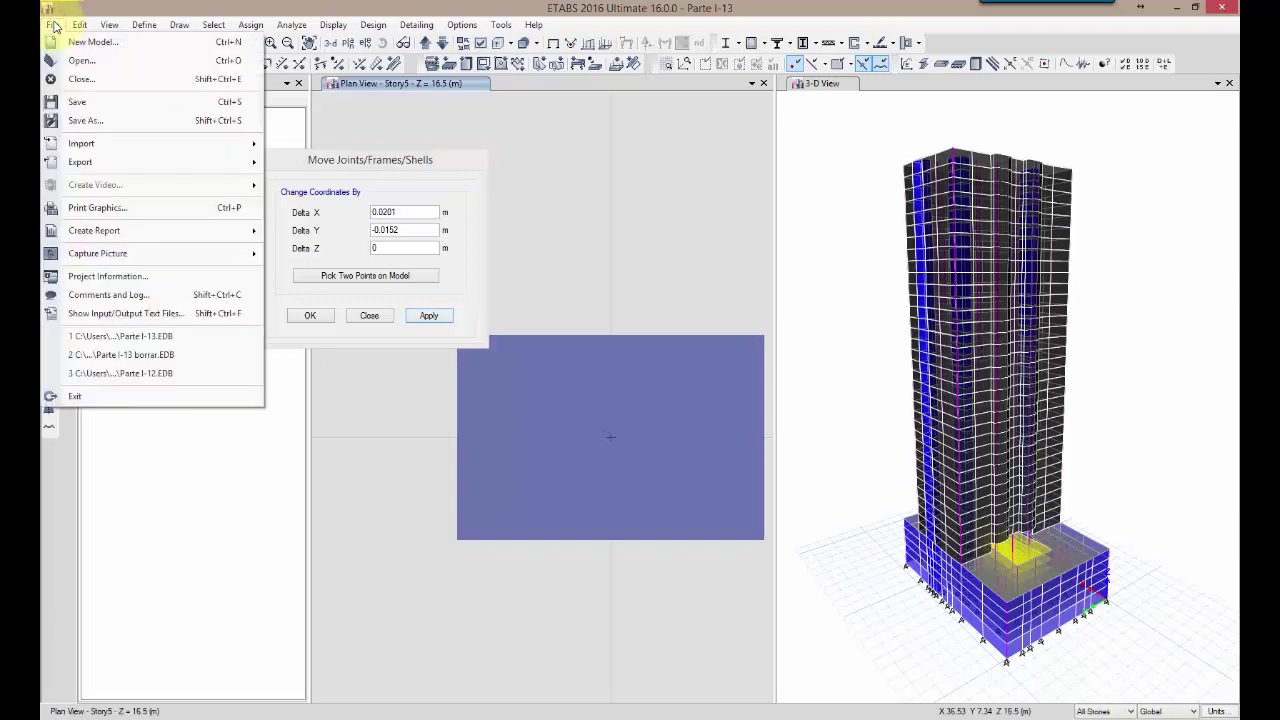
click(86, 120)
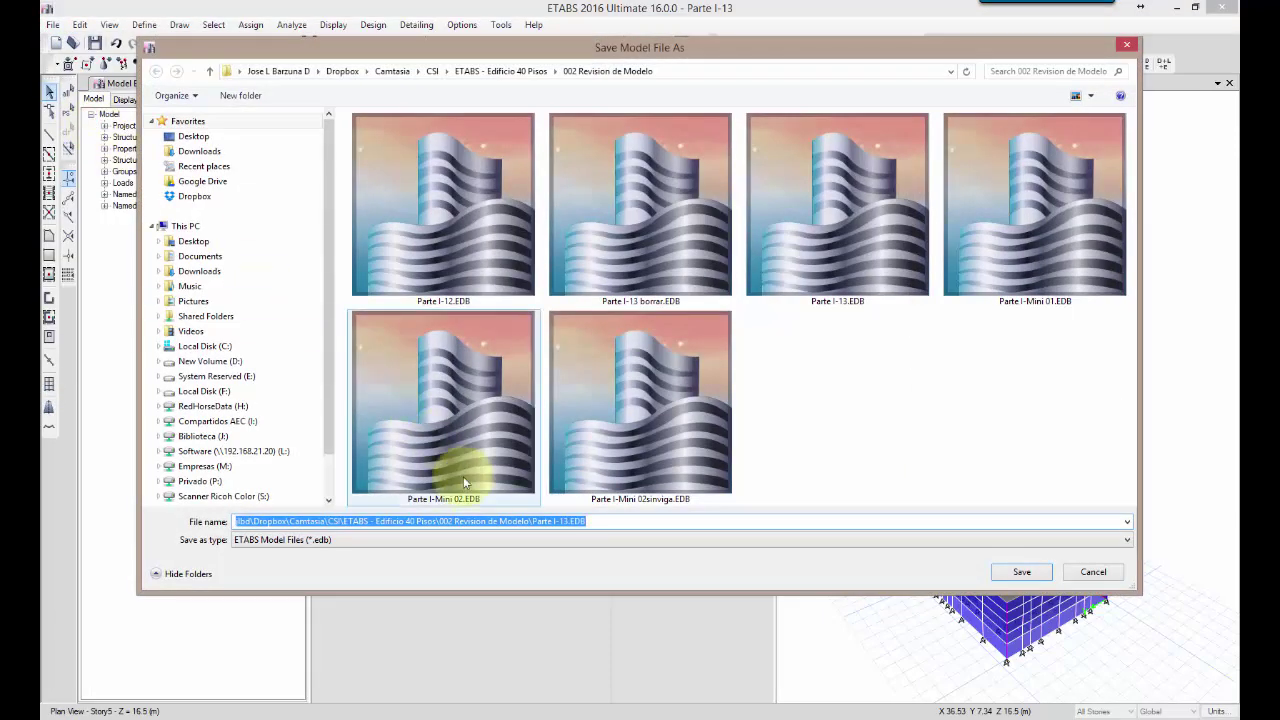
click(564, 521)
drag(564, 521, 580, 522)
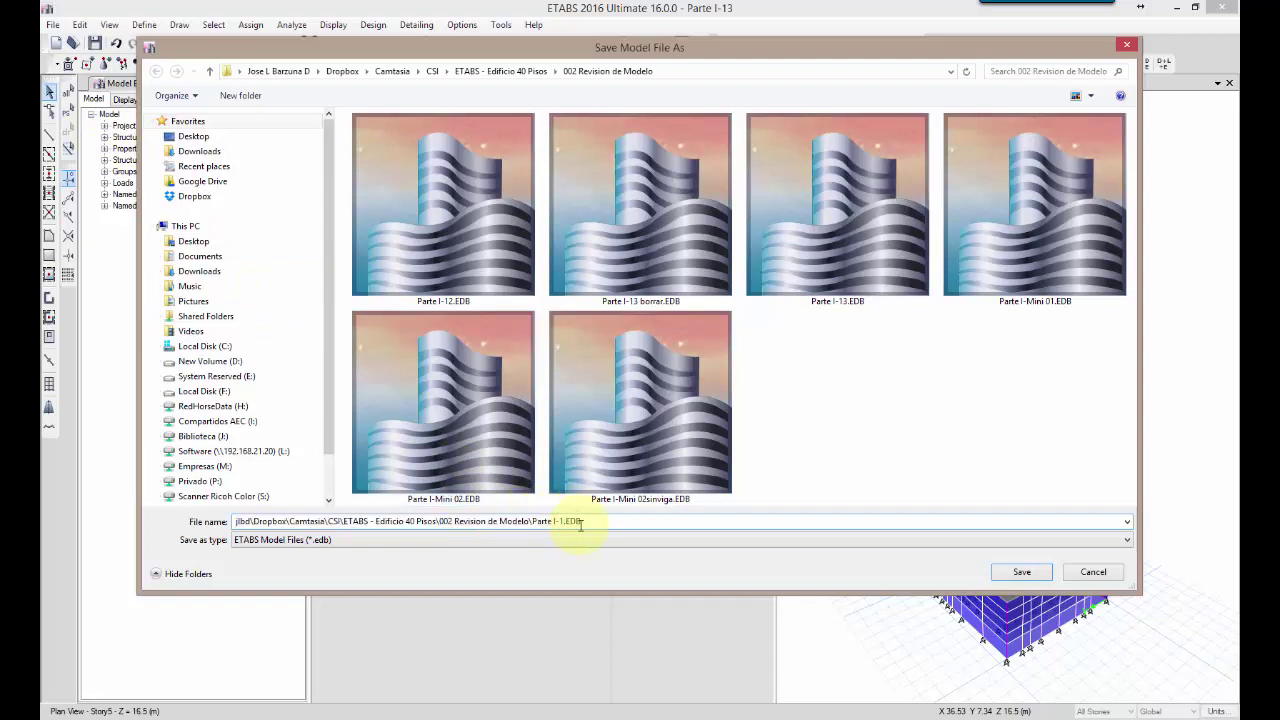
click(1012, 571)
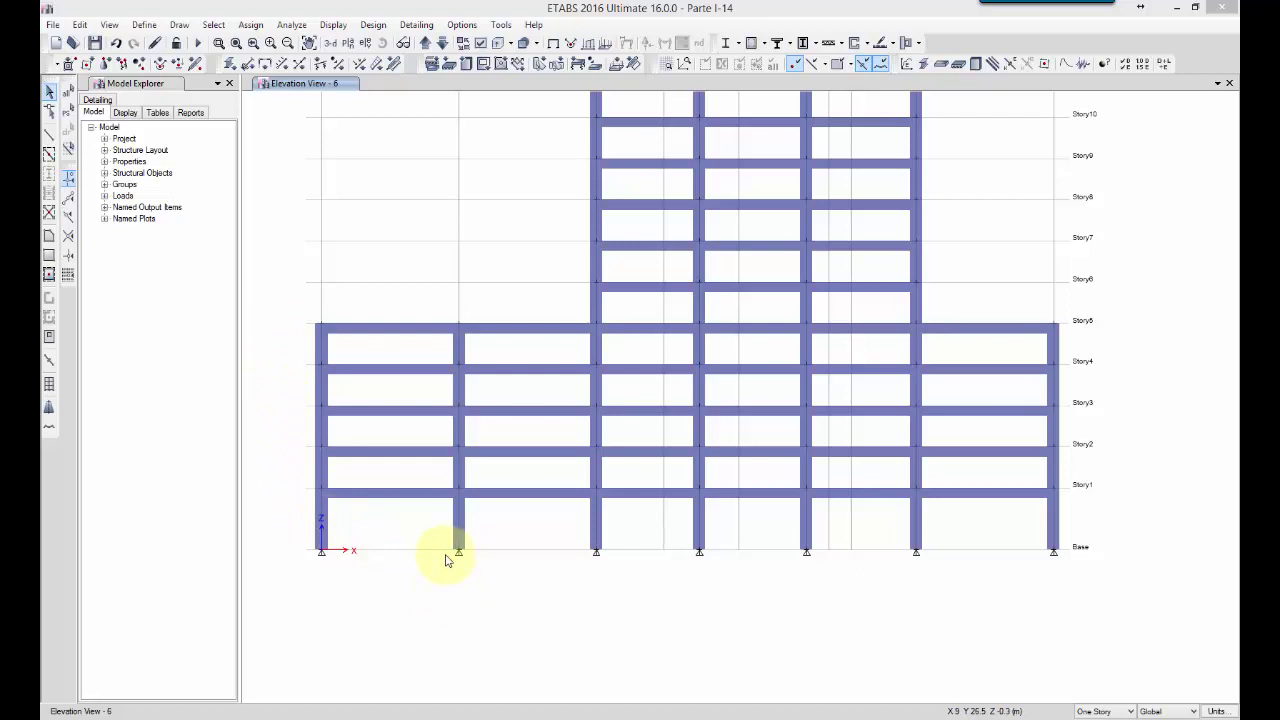
Step: Inspect the geometry of the Story4 column on the third column line and the Story1 column on the second in Elevation 6, then clear the selection
click(594, 389)
right_click(594, 389)
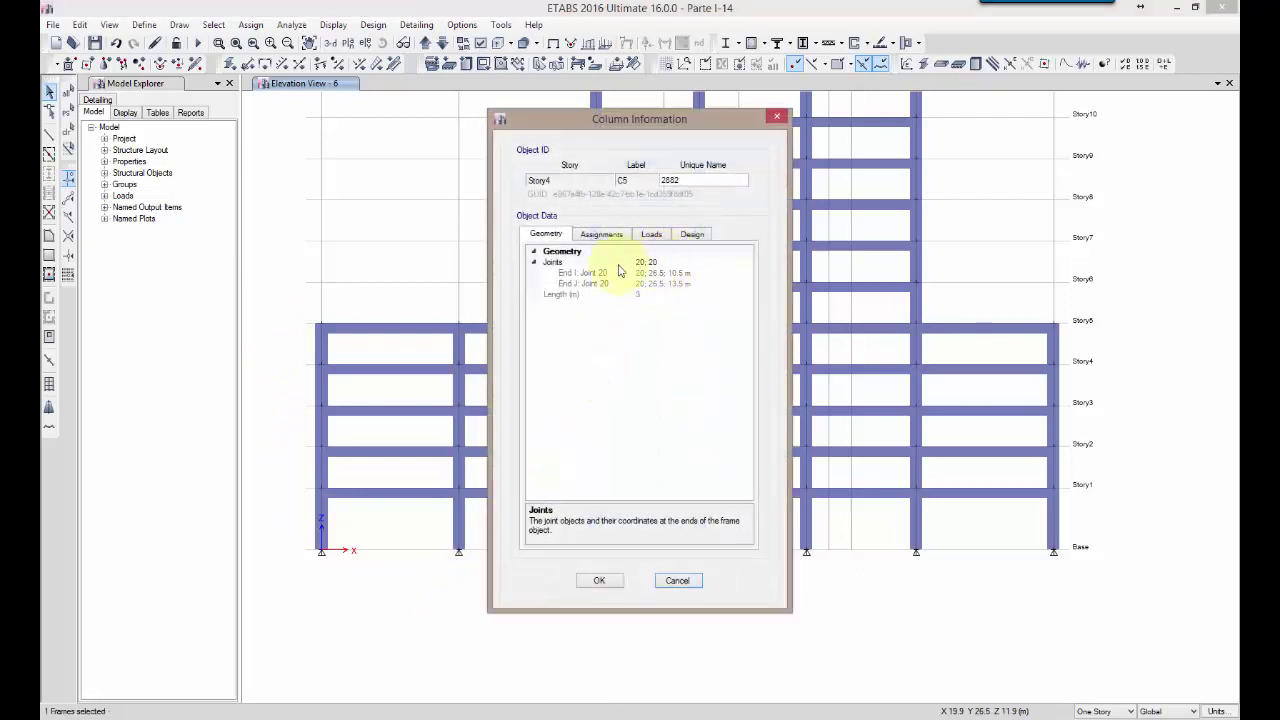
click(688, 580)
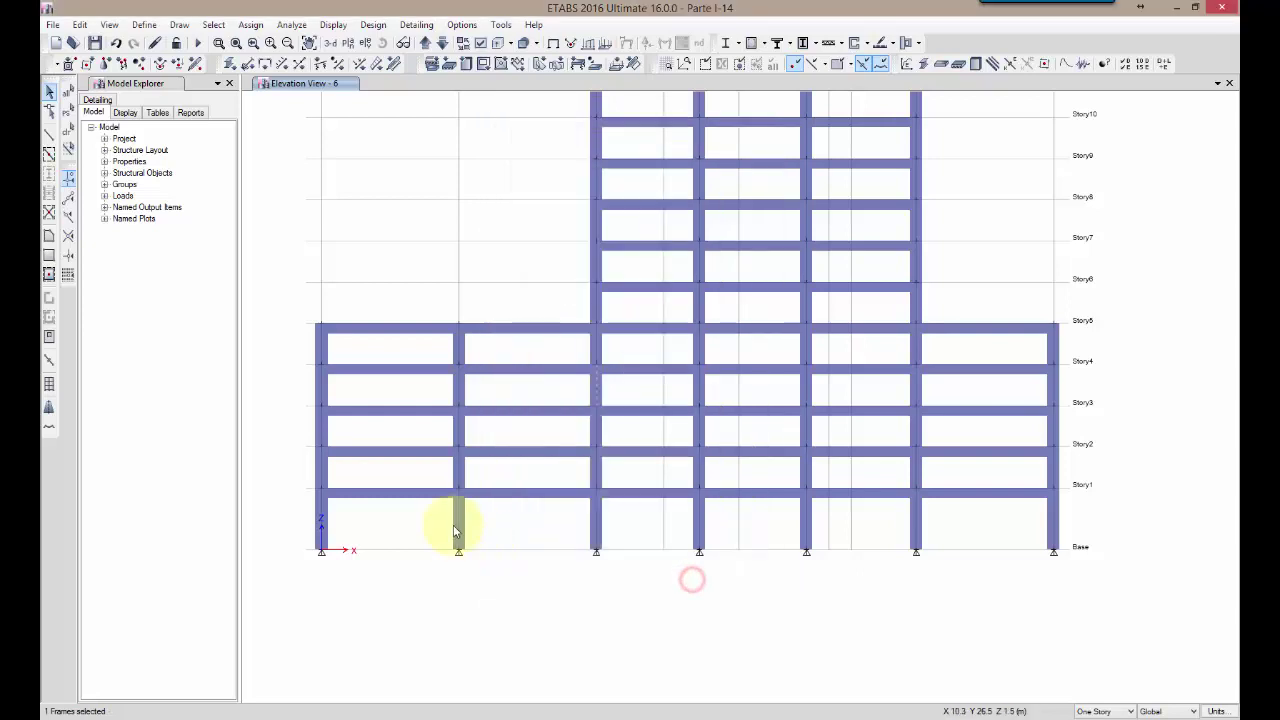
right_click(460, 523)
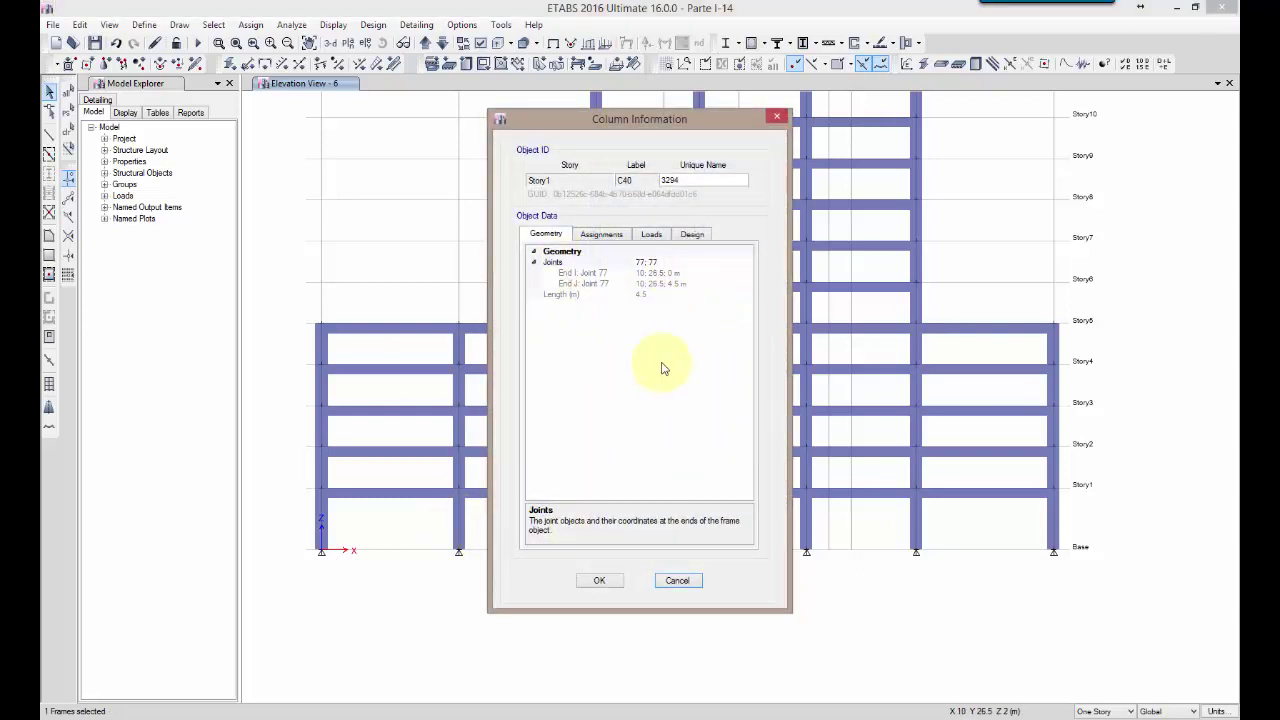
click(600, 580)
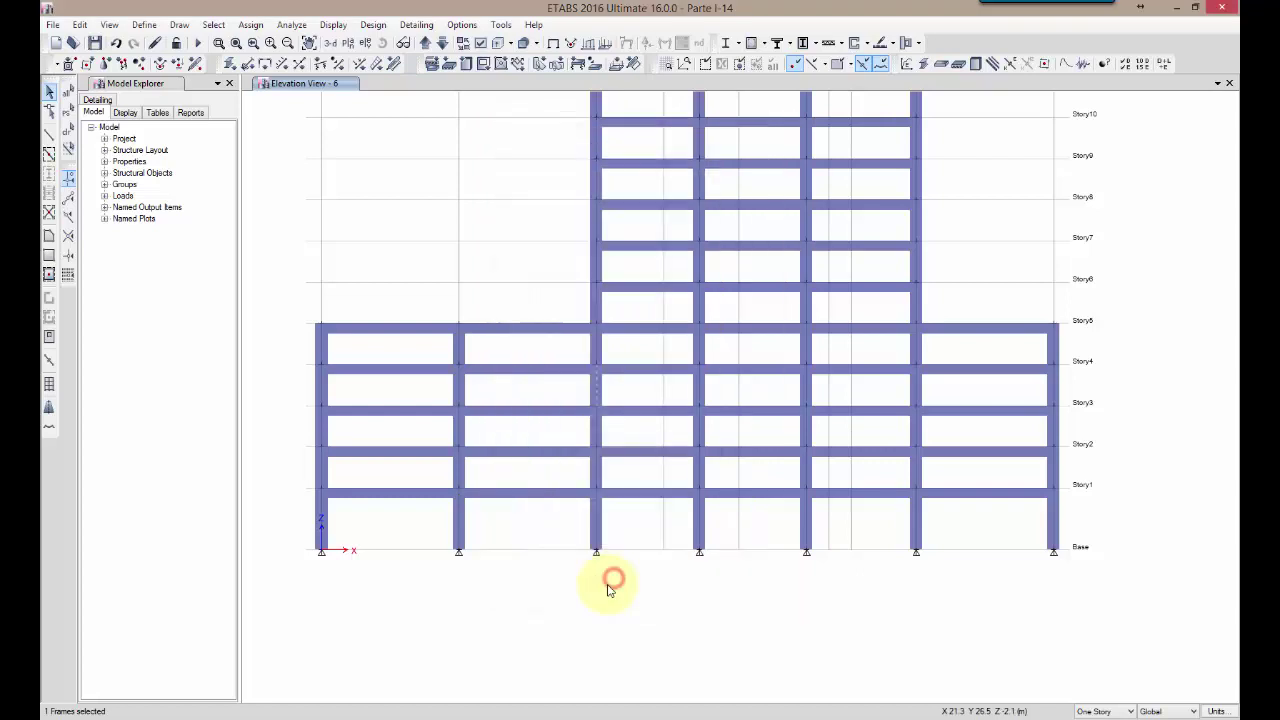
click(67, 133)
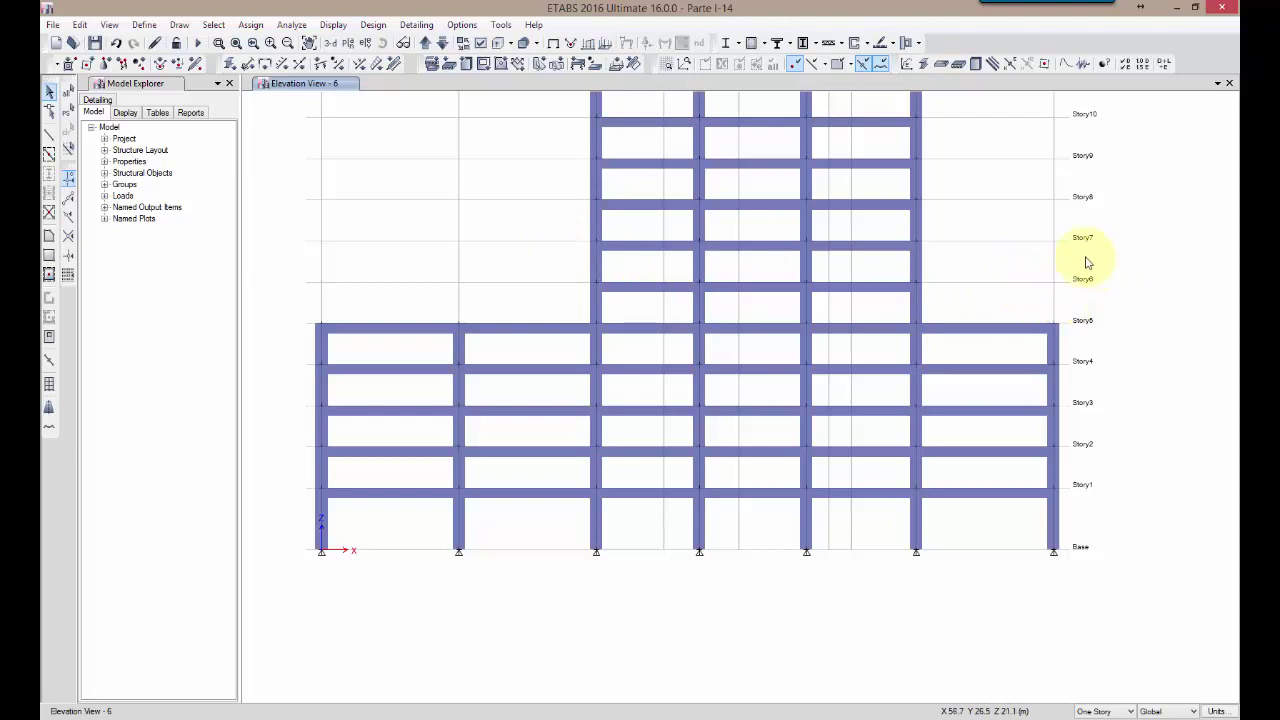
Step: Set the view to the 3D xy direction with an aperture of 0
click(110, 25)
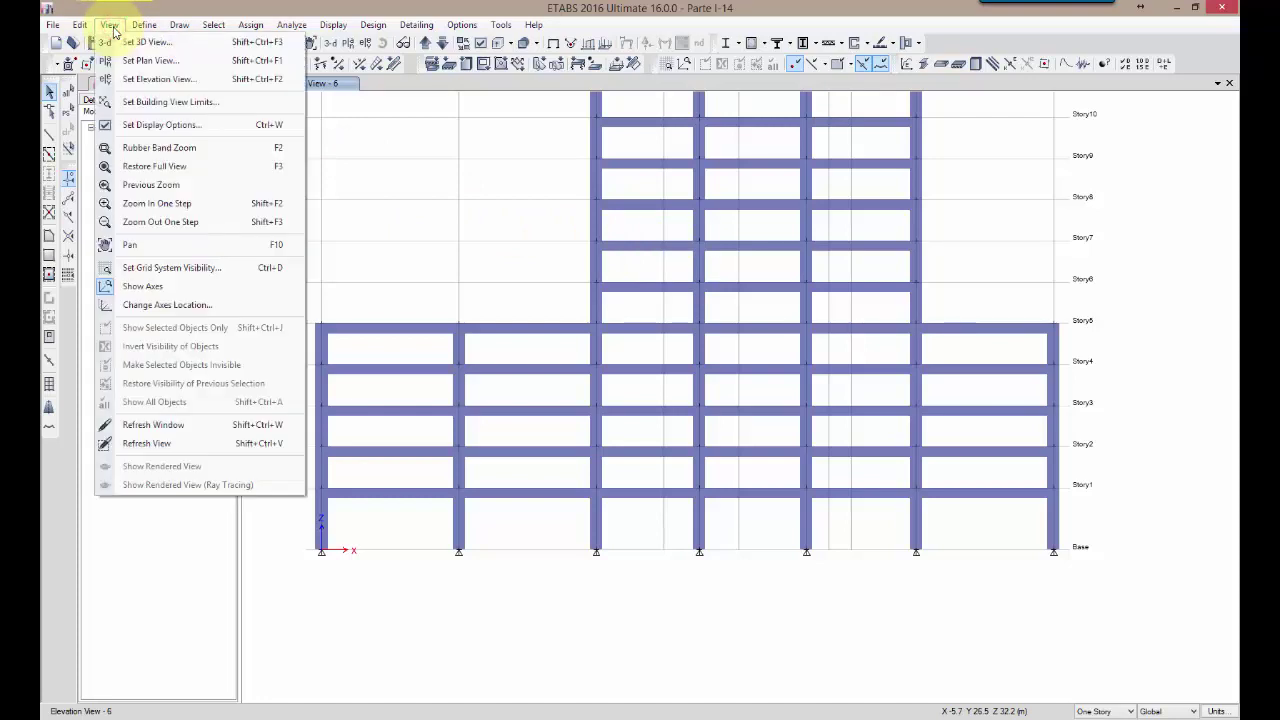
click(191, 45)
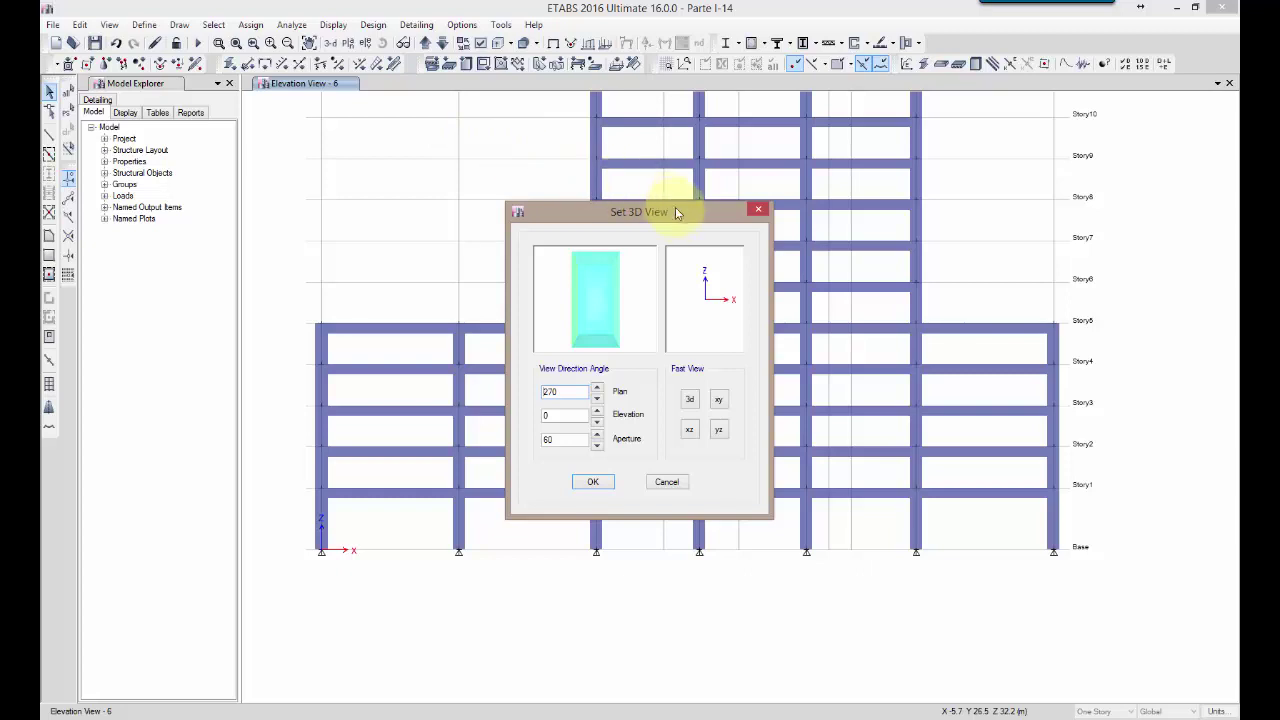
drag(680, 220, 435, 144)
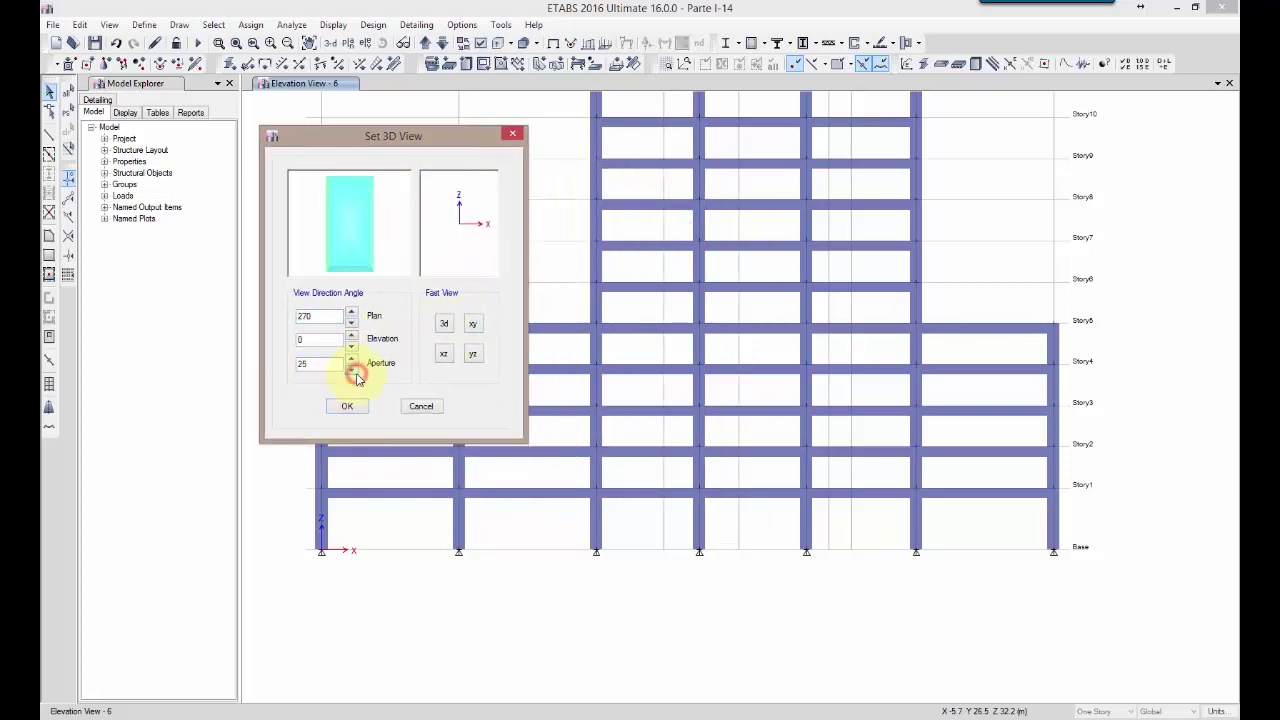
click(471, 321)
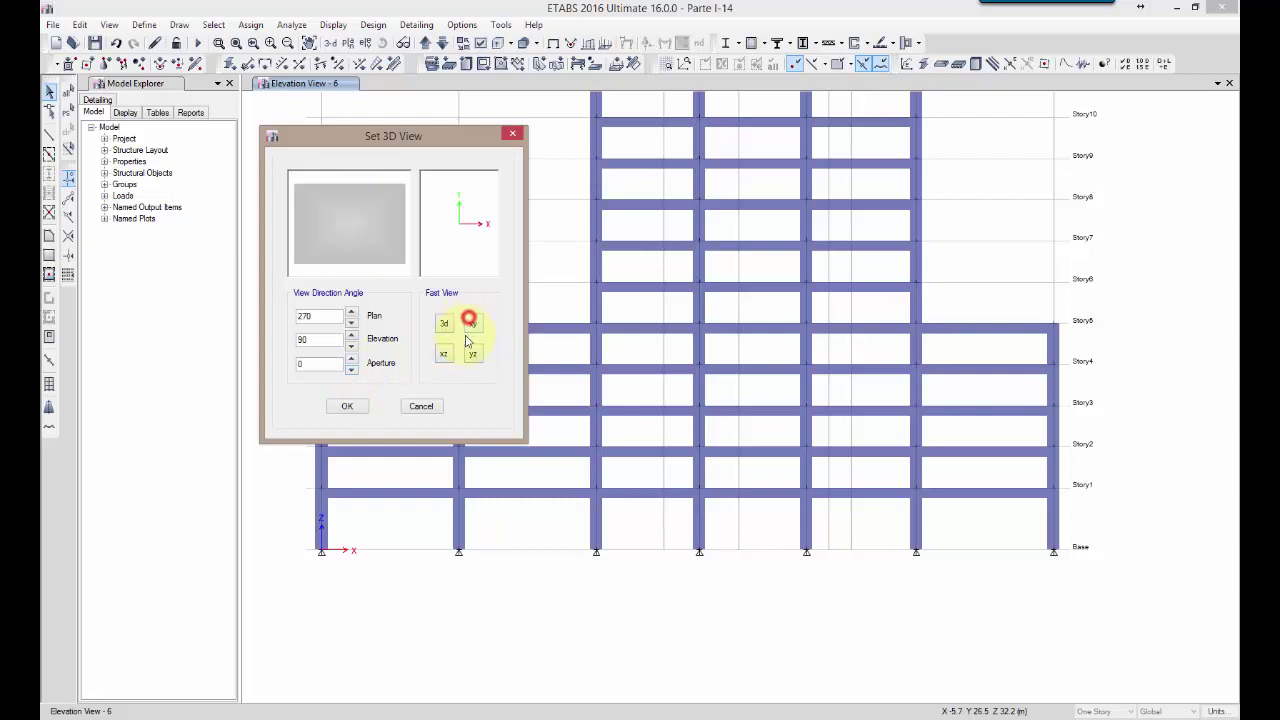
click(347, 408)
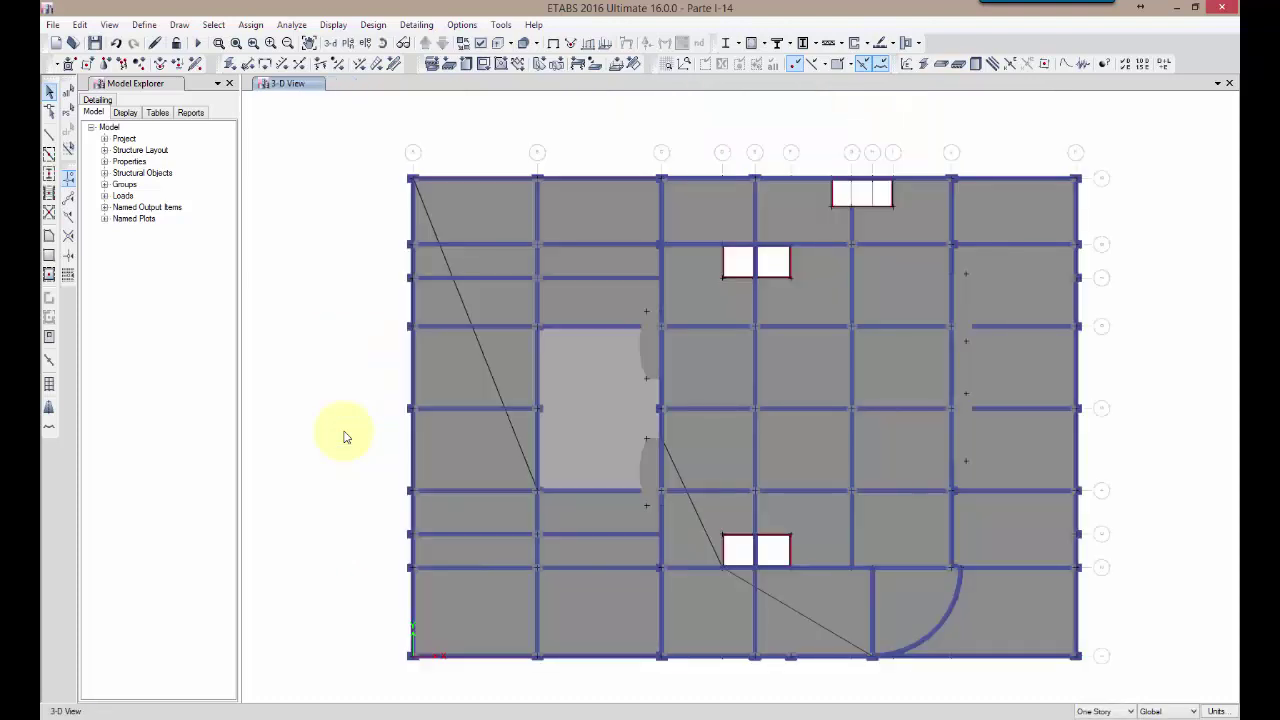
Step: Isolate the objects between grid lines 4 and 6 by window selection, showing only those, and return to the default 3D view
drag(377, 510, 1114, 309)
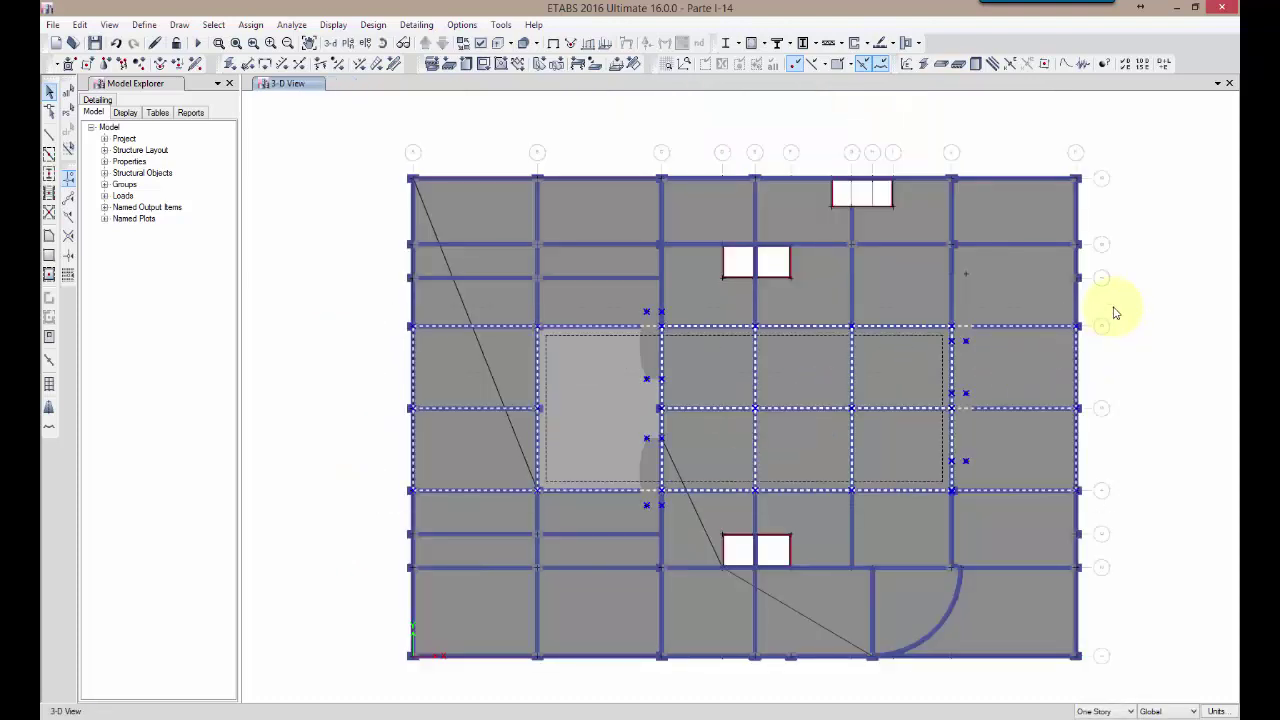
right_click(1144, 318)
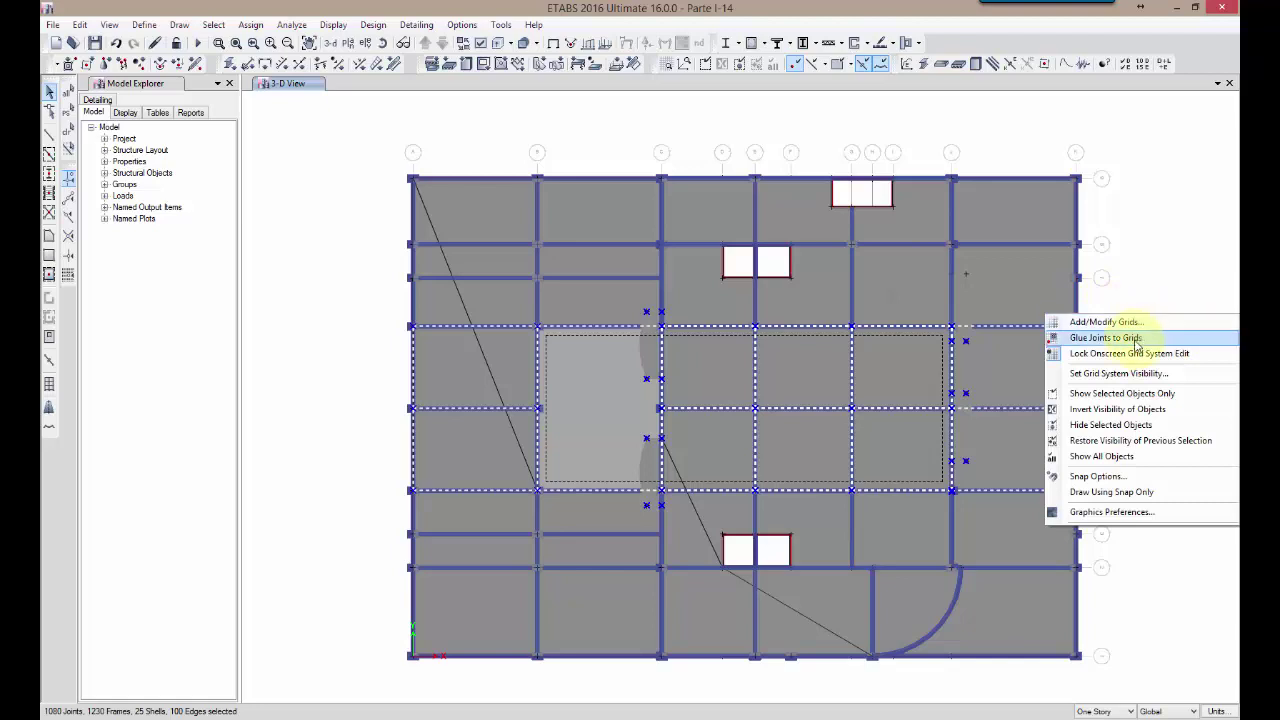
click(1124, 395)
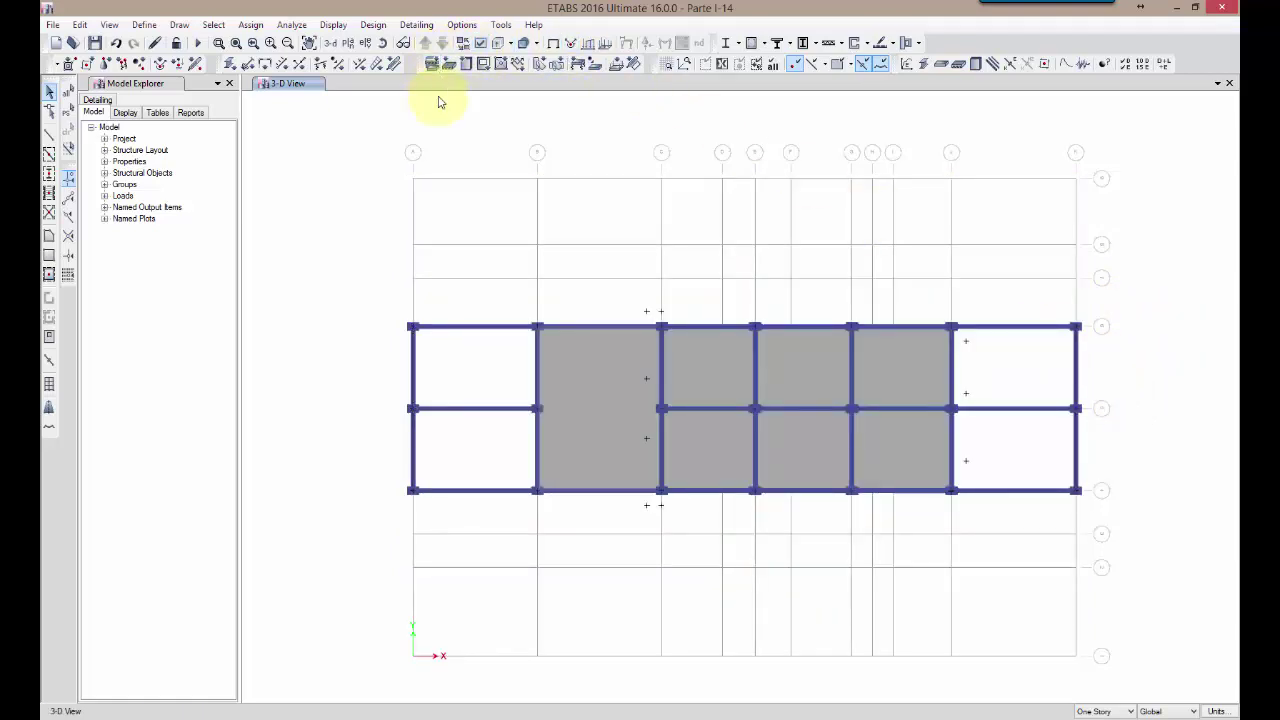
click(330, 44)
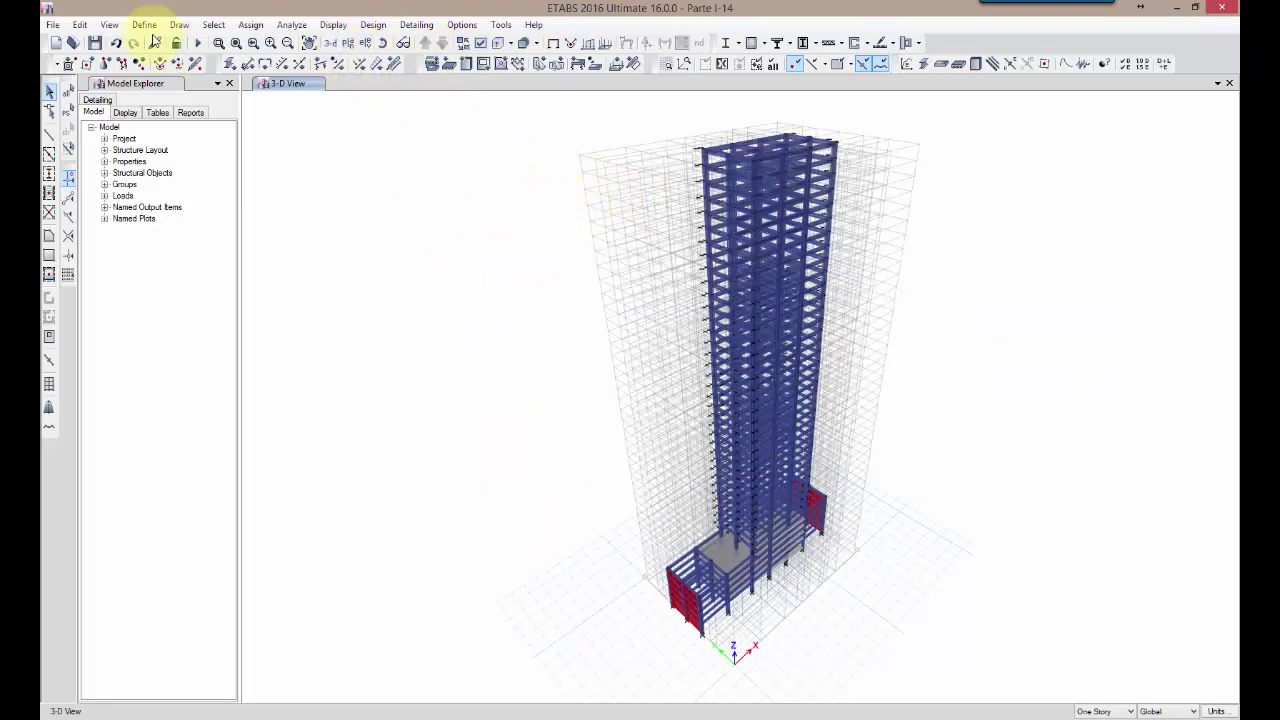
Step: Save the current view as a new named display called "tajada entre 4 y 6"
click(110, 25)
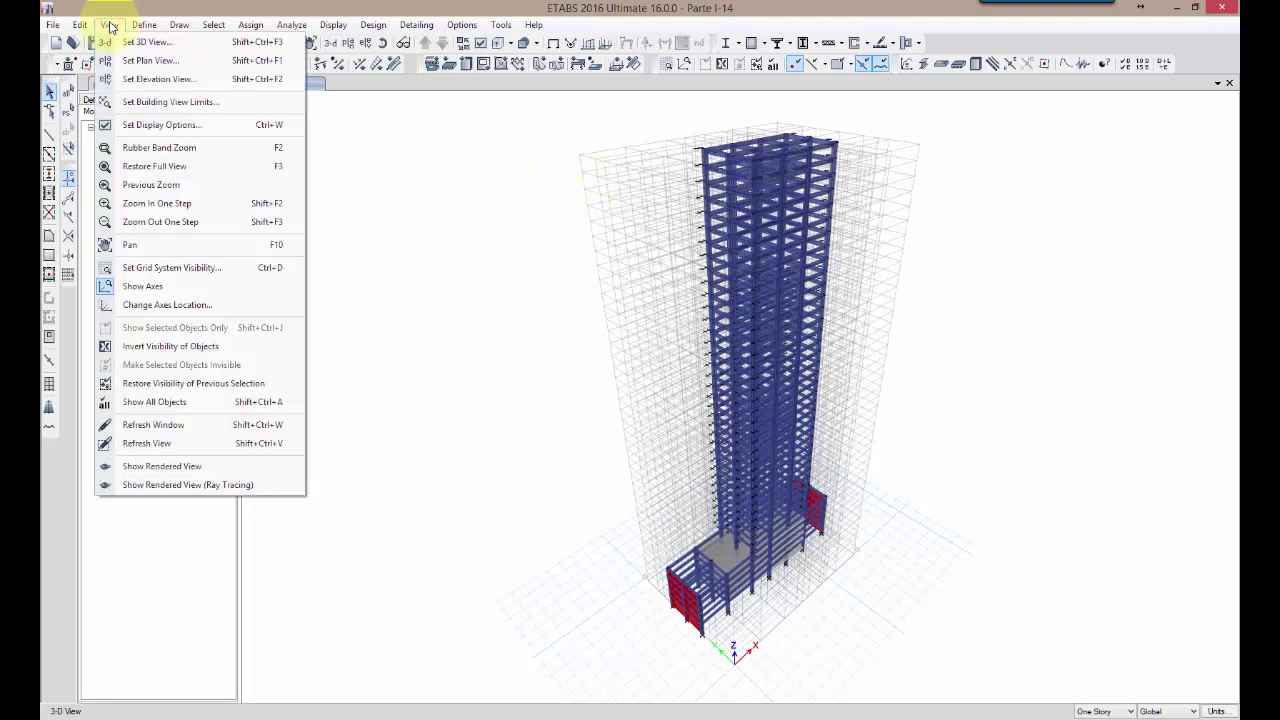
click(112, 27)
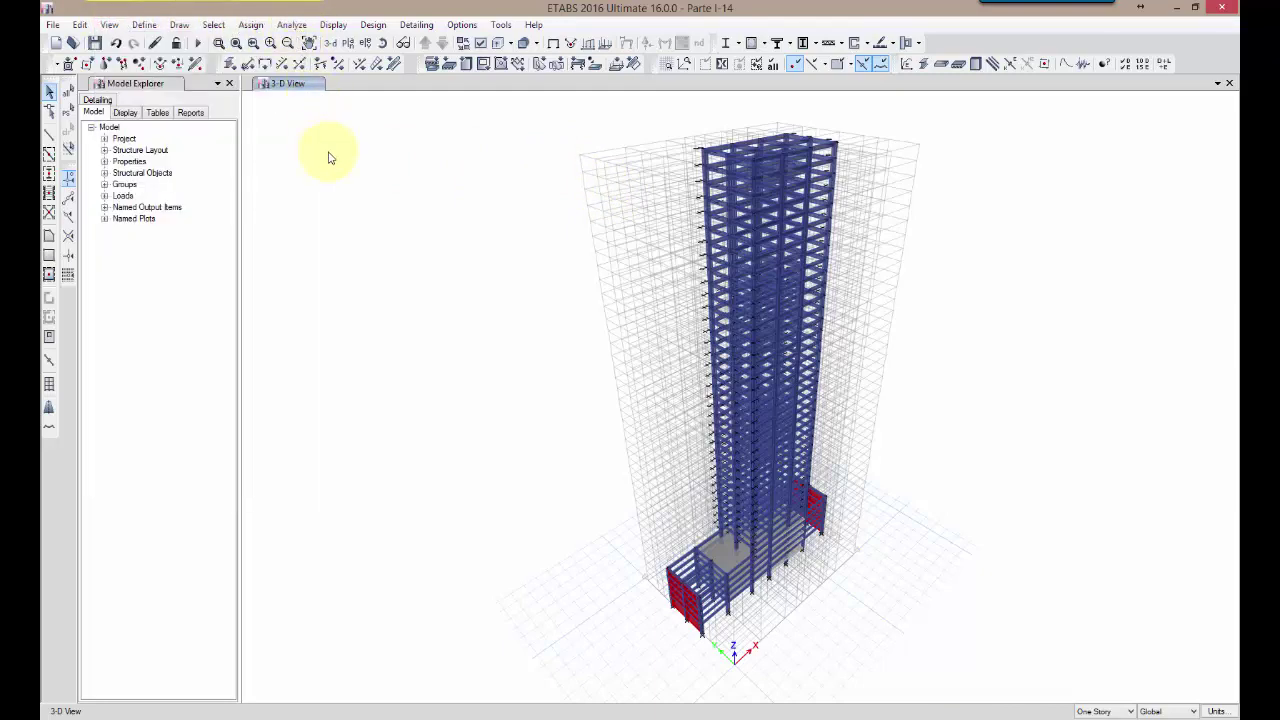
click(333, 24)
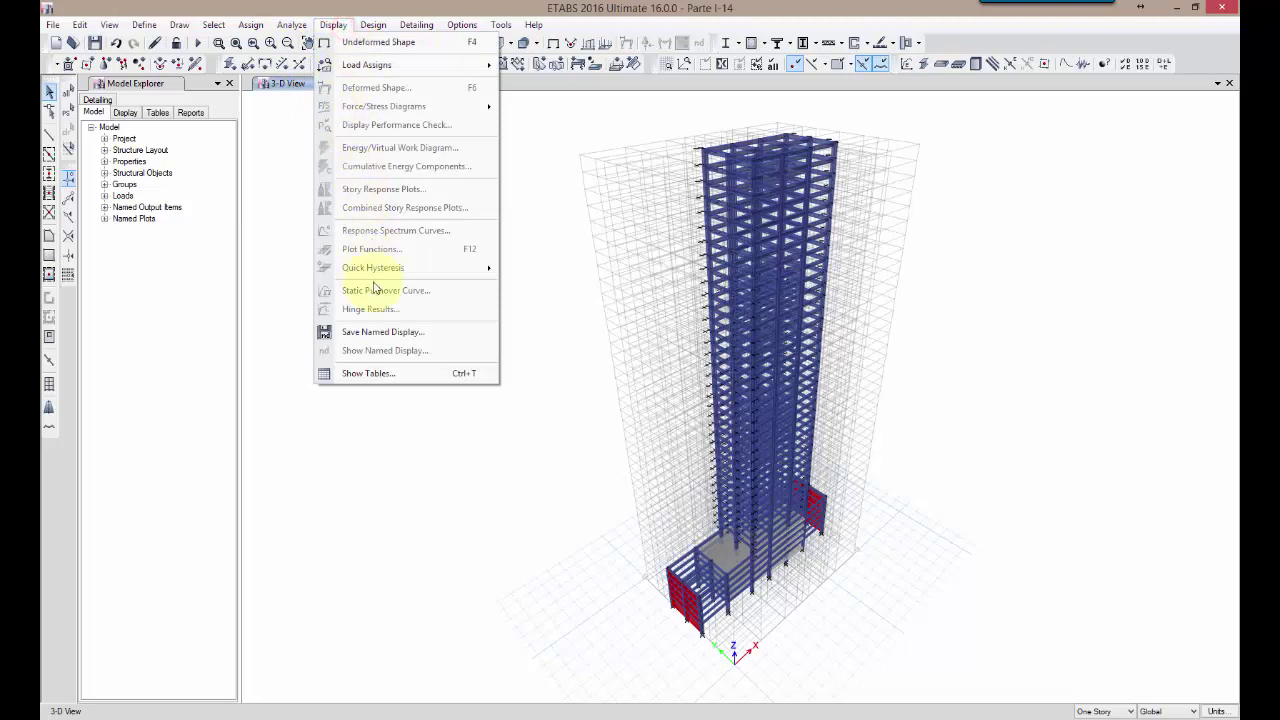
click(376, 332)
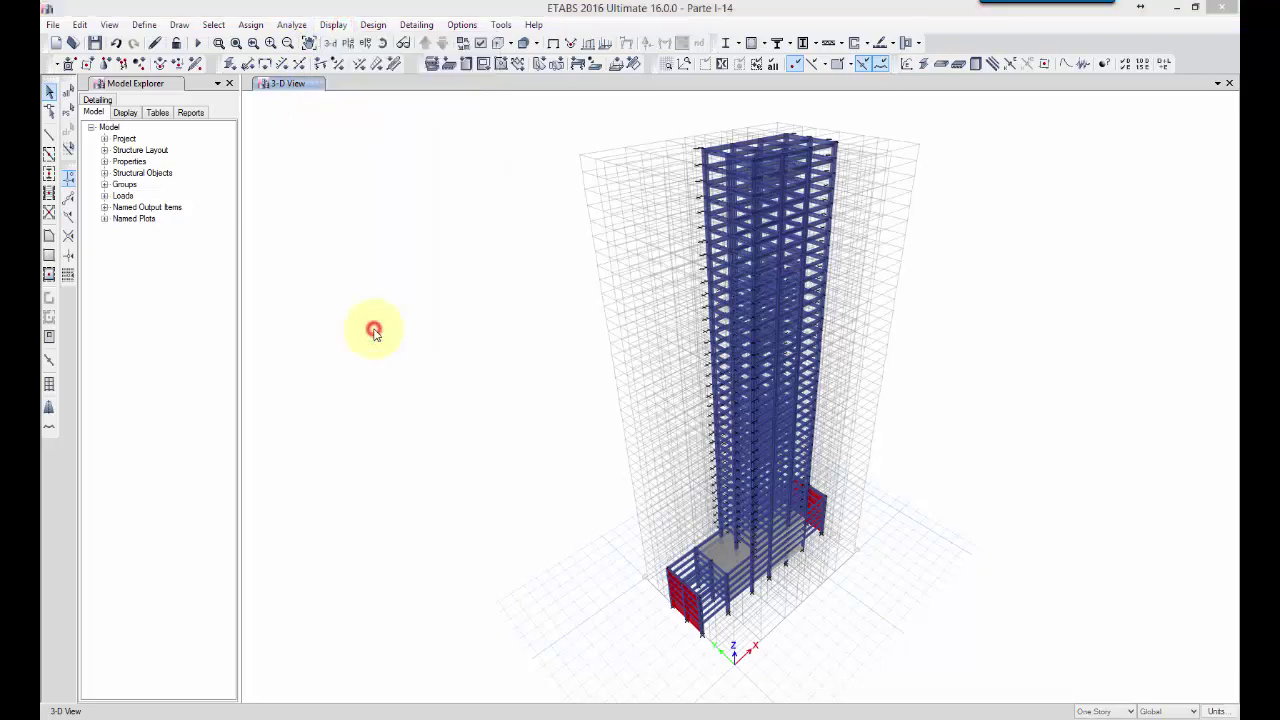
drag(680, 273, 530, 194)
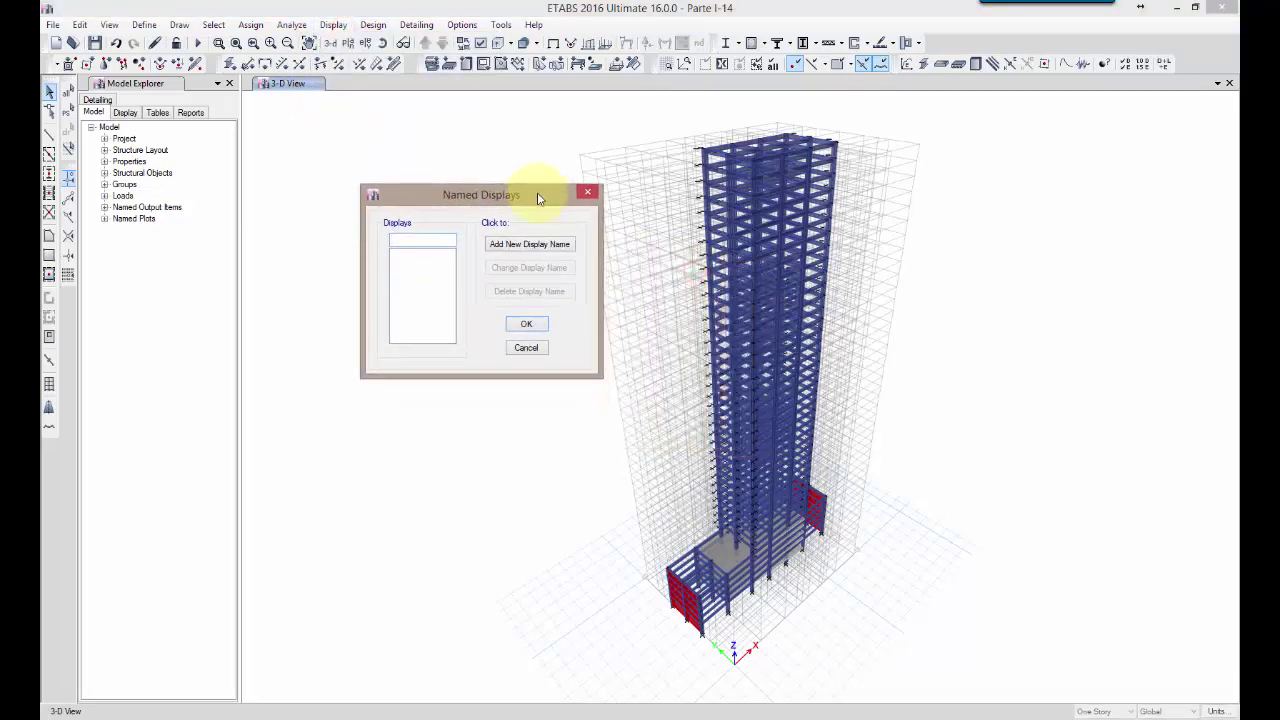
click(427, 241)
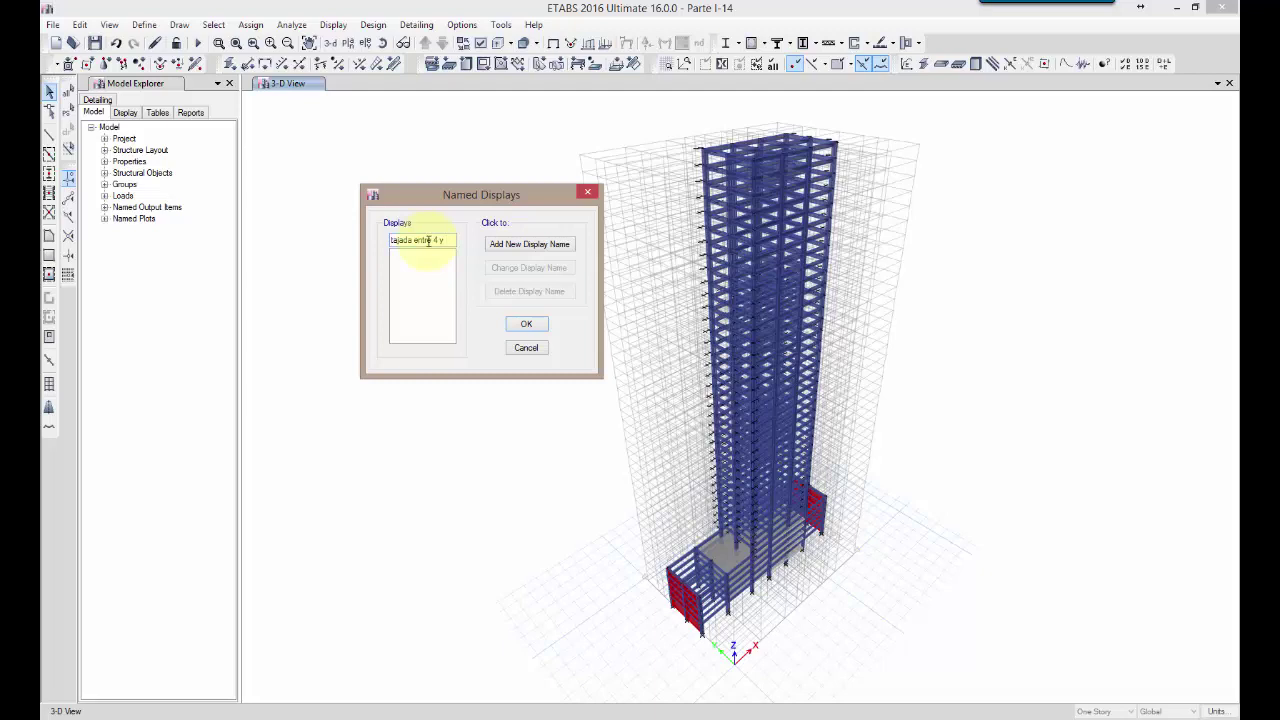
click(530, 244)
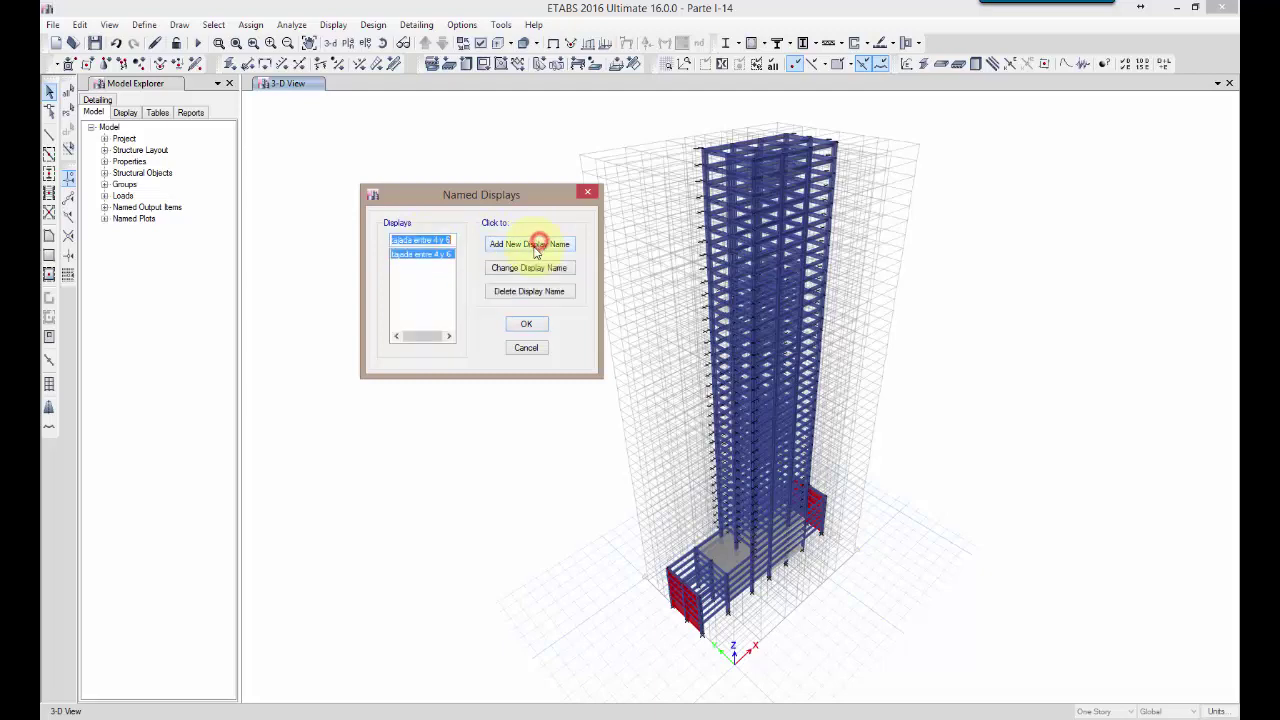
click(520, 324)
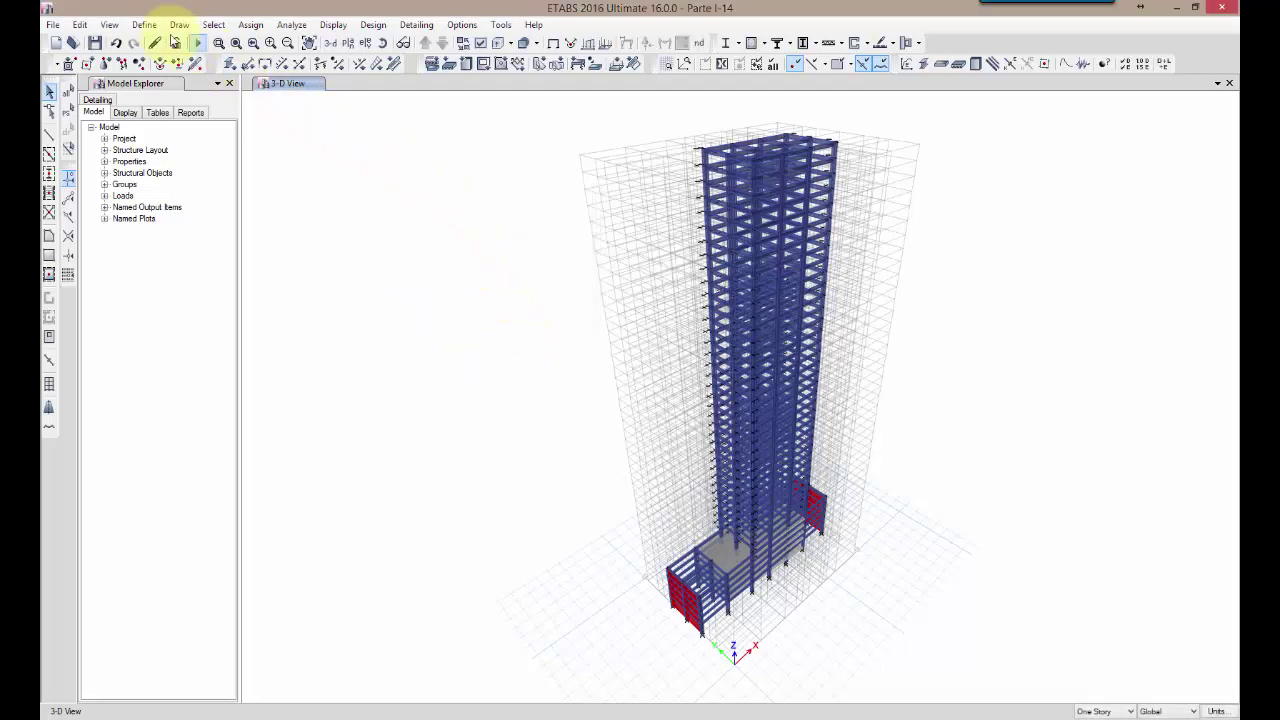
Step: Set the 3D view to the xz direction with an aperture of 0
click(108, 25)
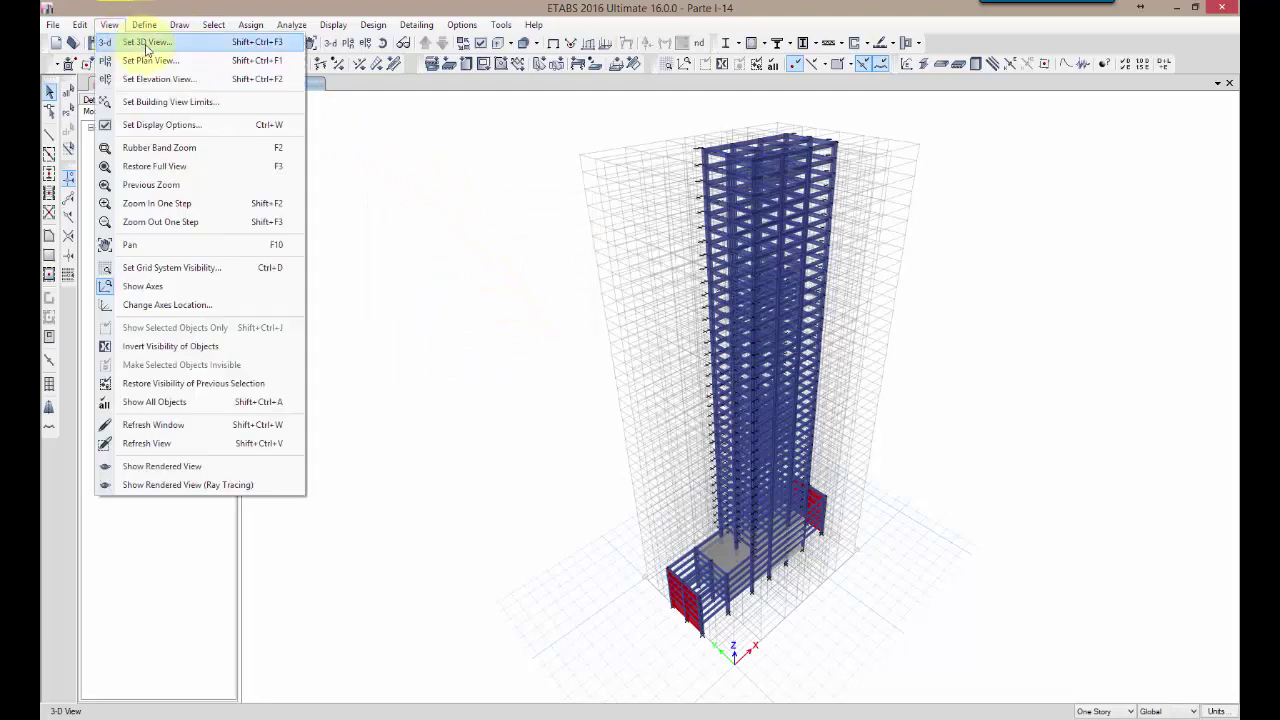
click(145, 44)
click(689, 429)
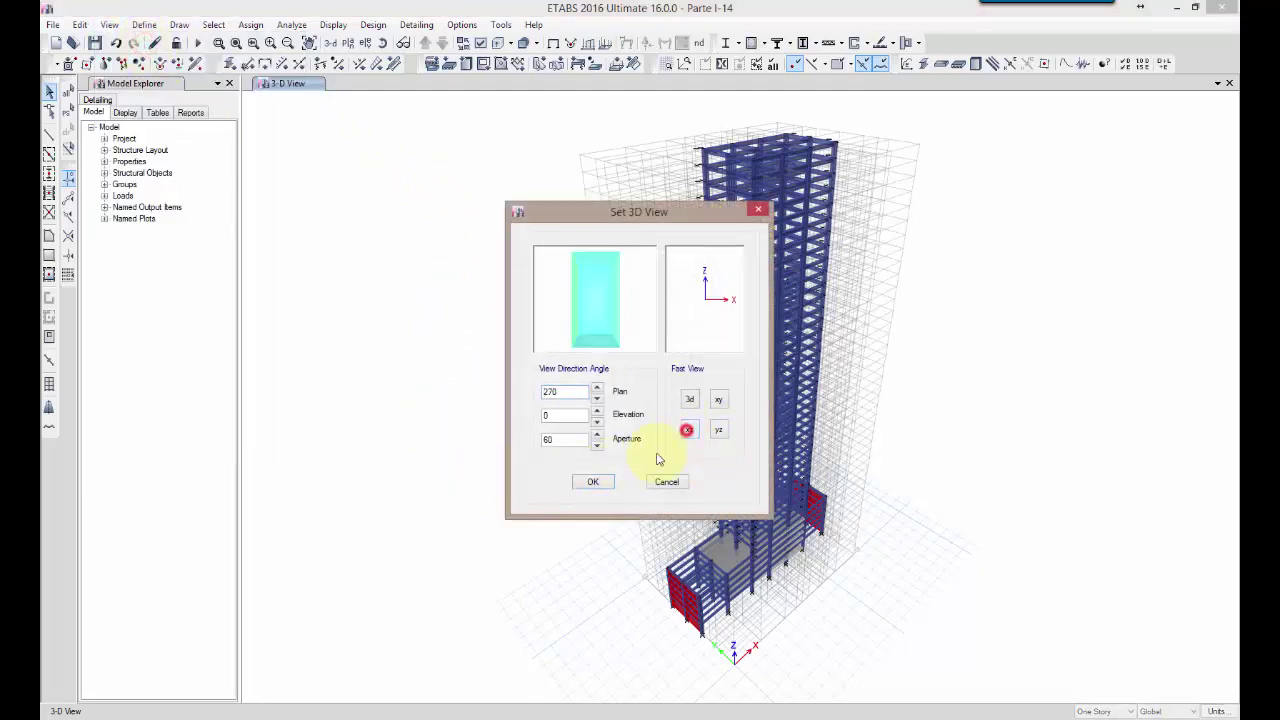
click(598, 447)
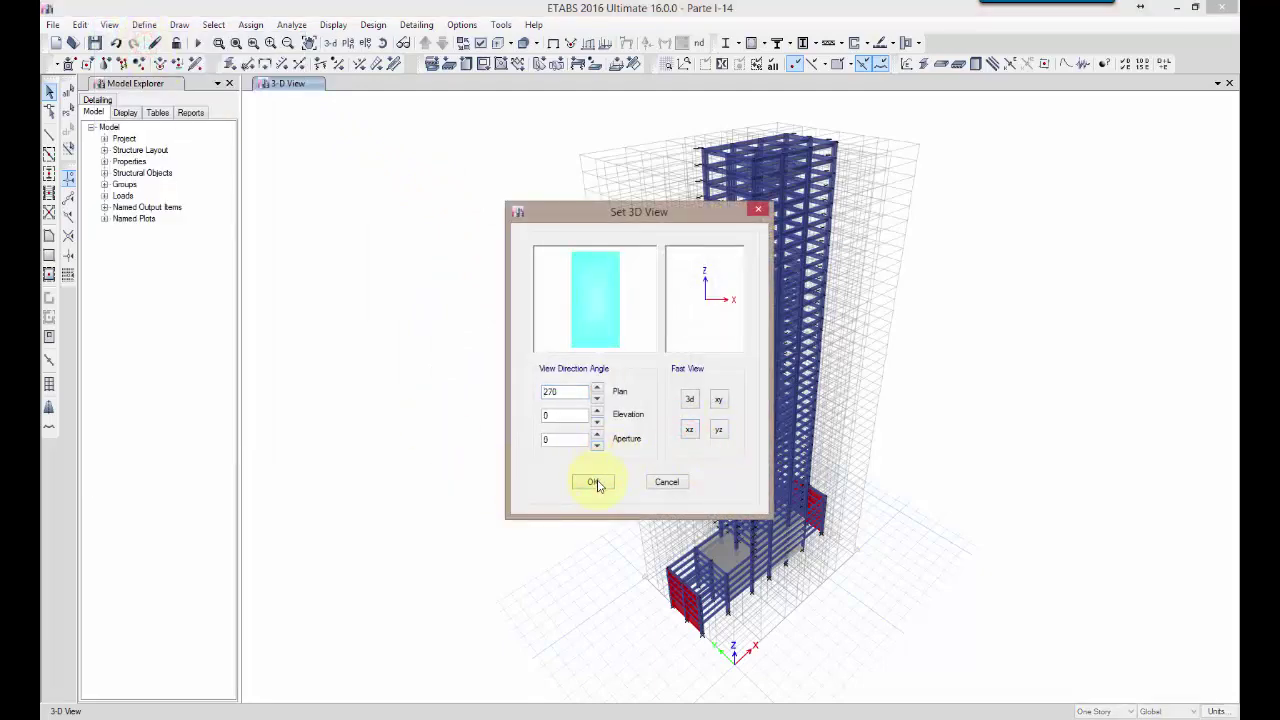
click(594, 482)
Step: Limit the building view's story range to Story6 as the top story
middle_drag(946, 580, 954, 449)
scroll(797, 523, up, 2)
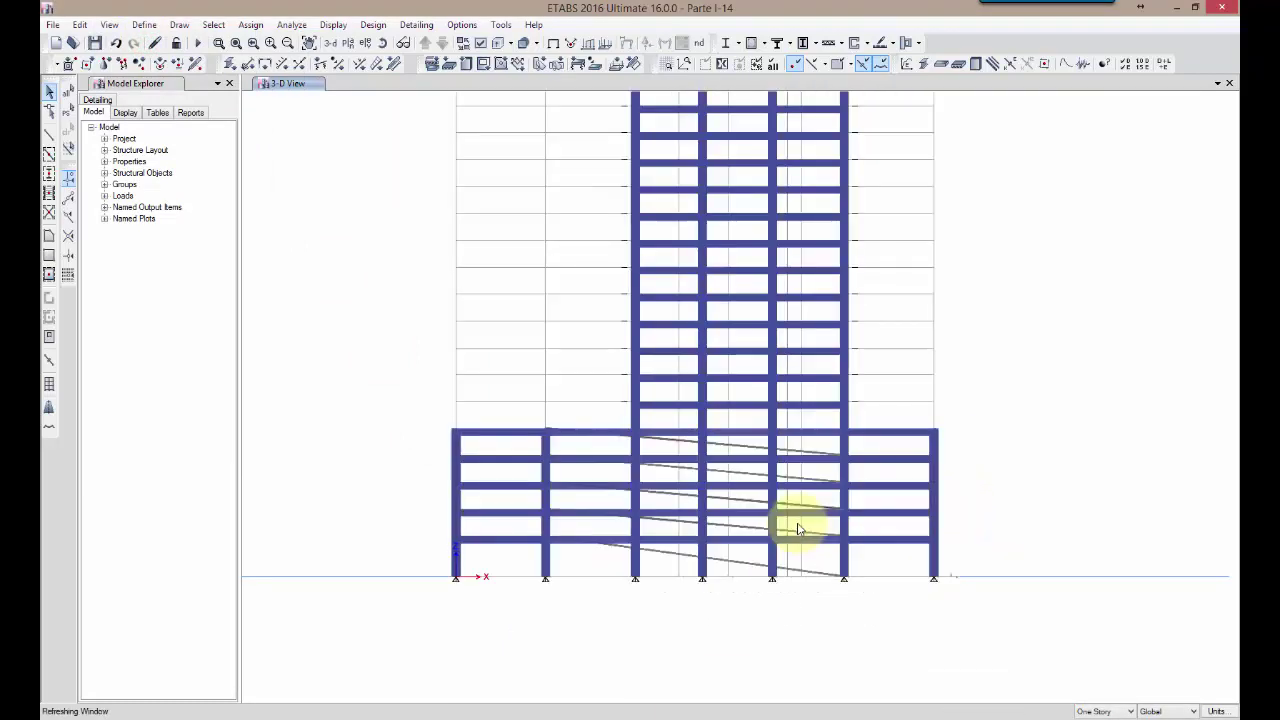
scroll(797, 528, up, 2)
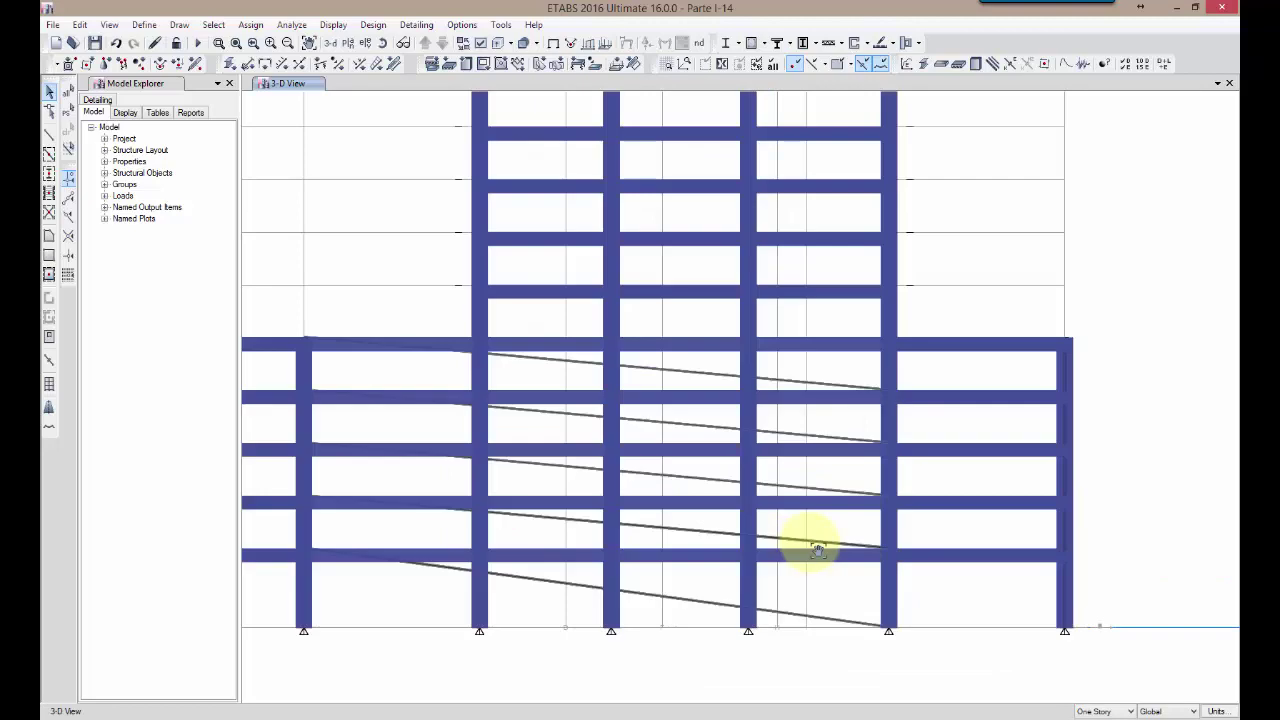
middle_drag(808, 543, 855, 503)
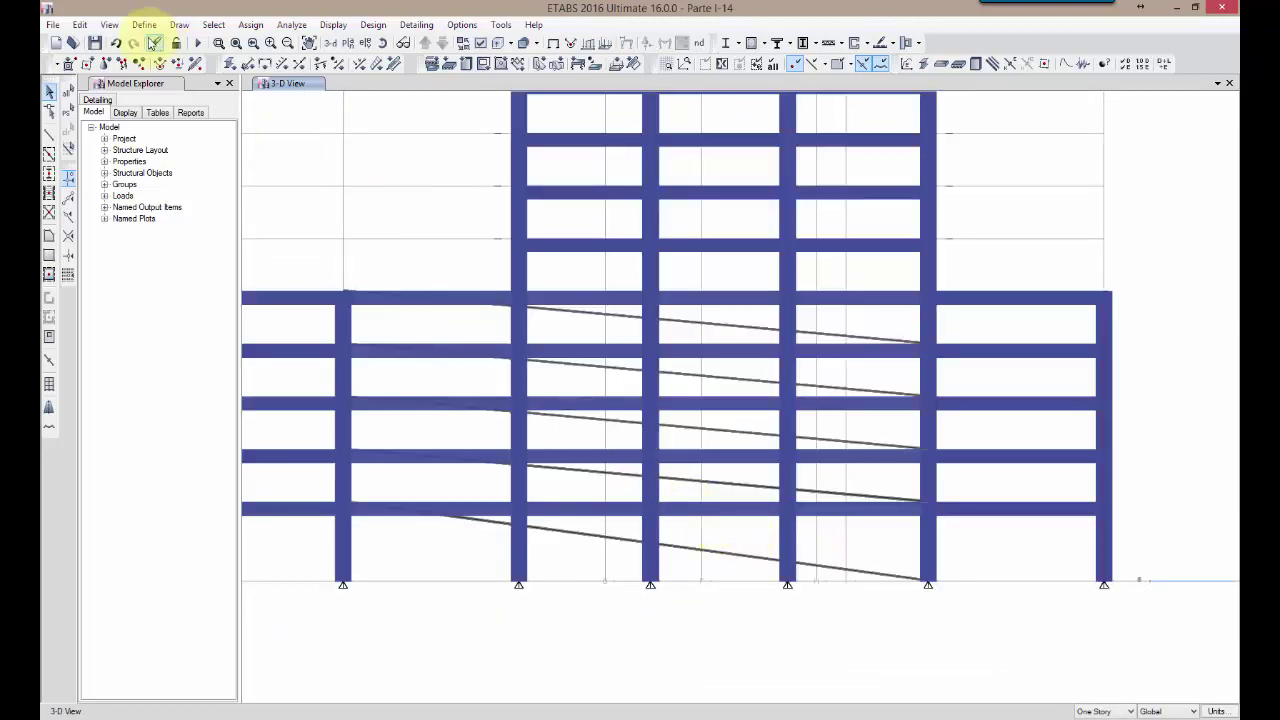
click(110, 25)
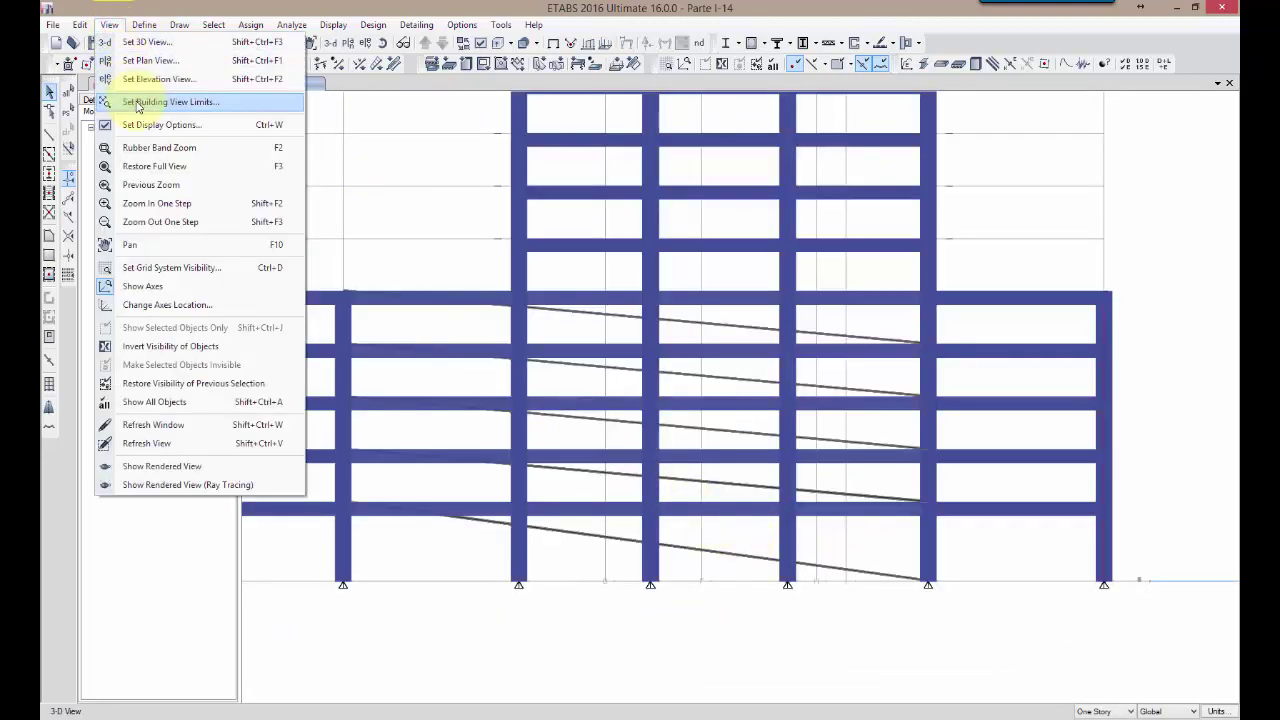
click(135, 102)
click(607, 446)
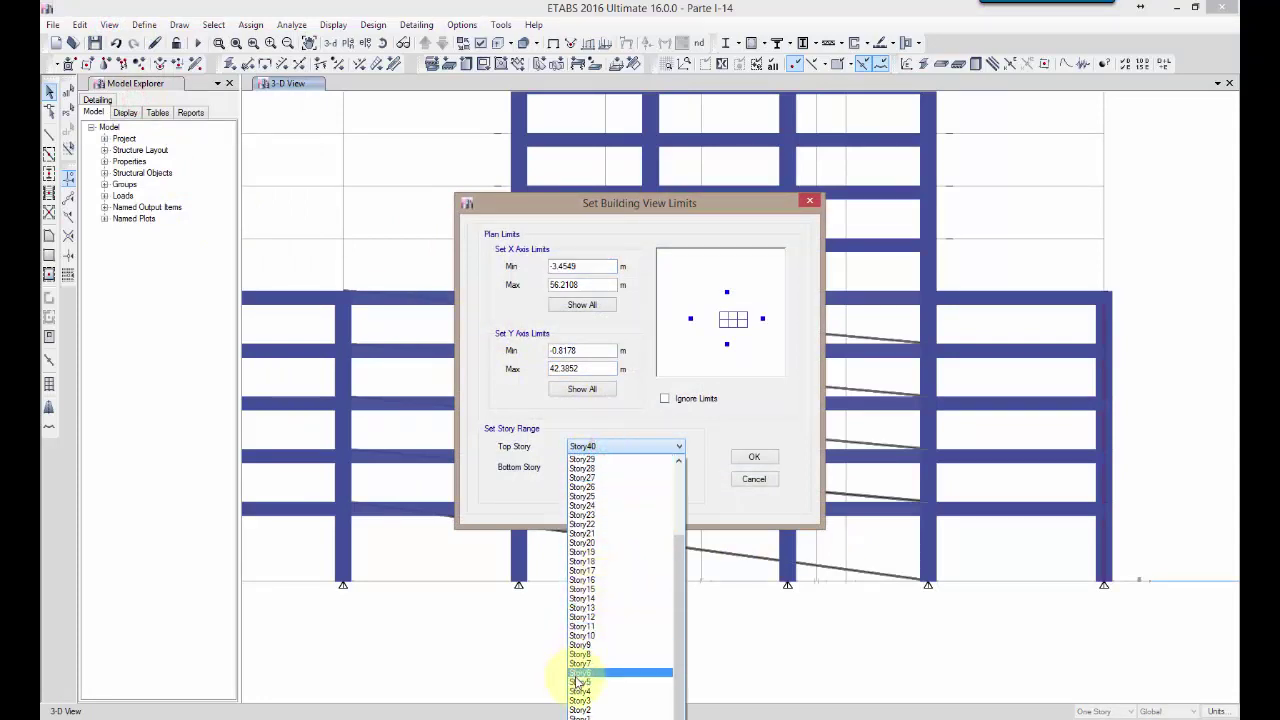
click(577, 672)
click(757, 457)
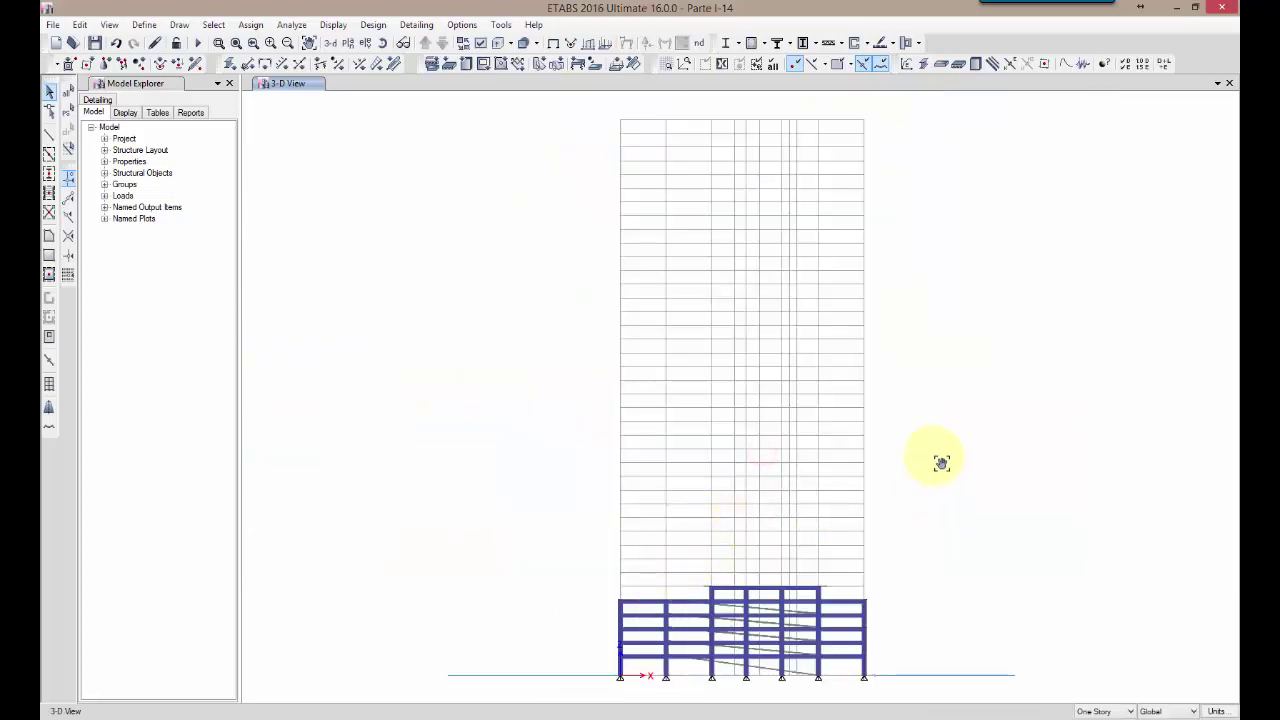
Step: Open the story data table from the story and grid system settings, keeping the lower stories of the model in sight
middle_drag(943, 460, 937, 301)
scroll(766, 443, up, 2)
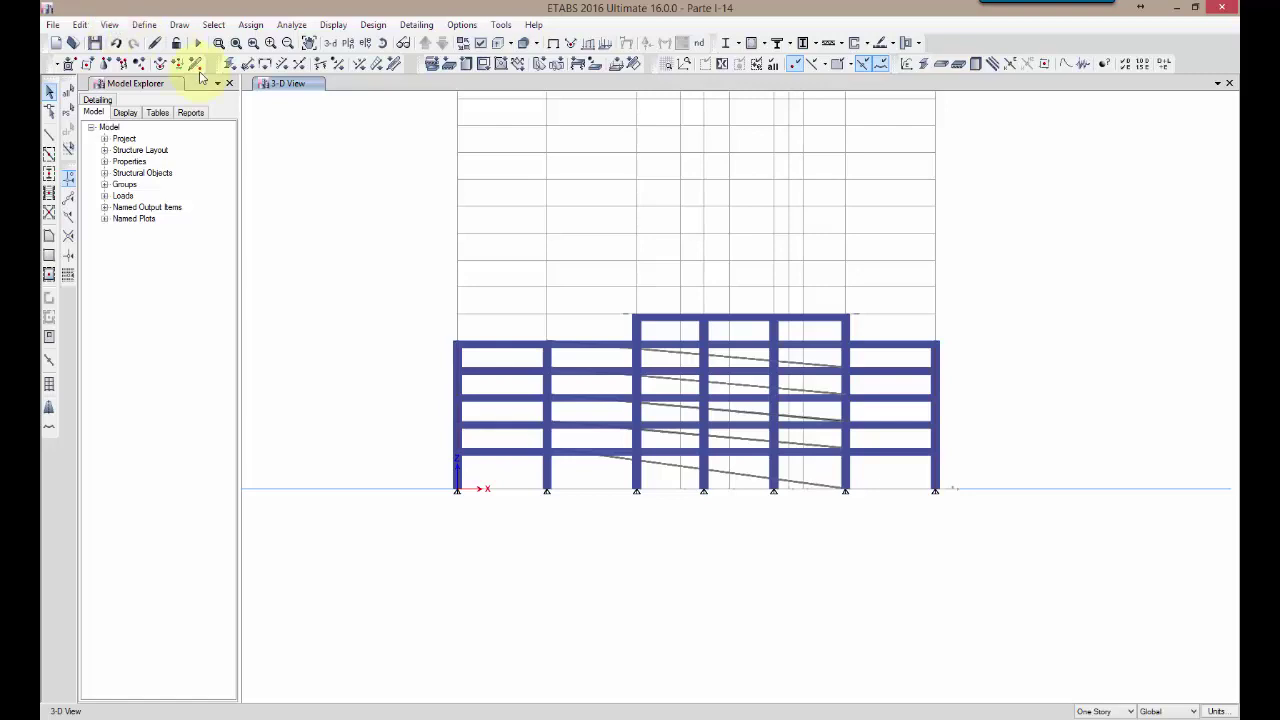
click(77, 25)
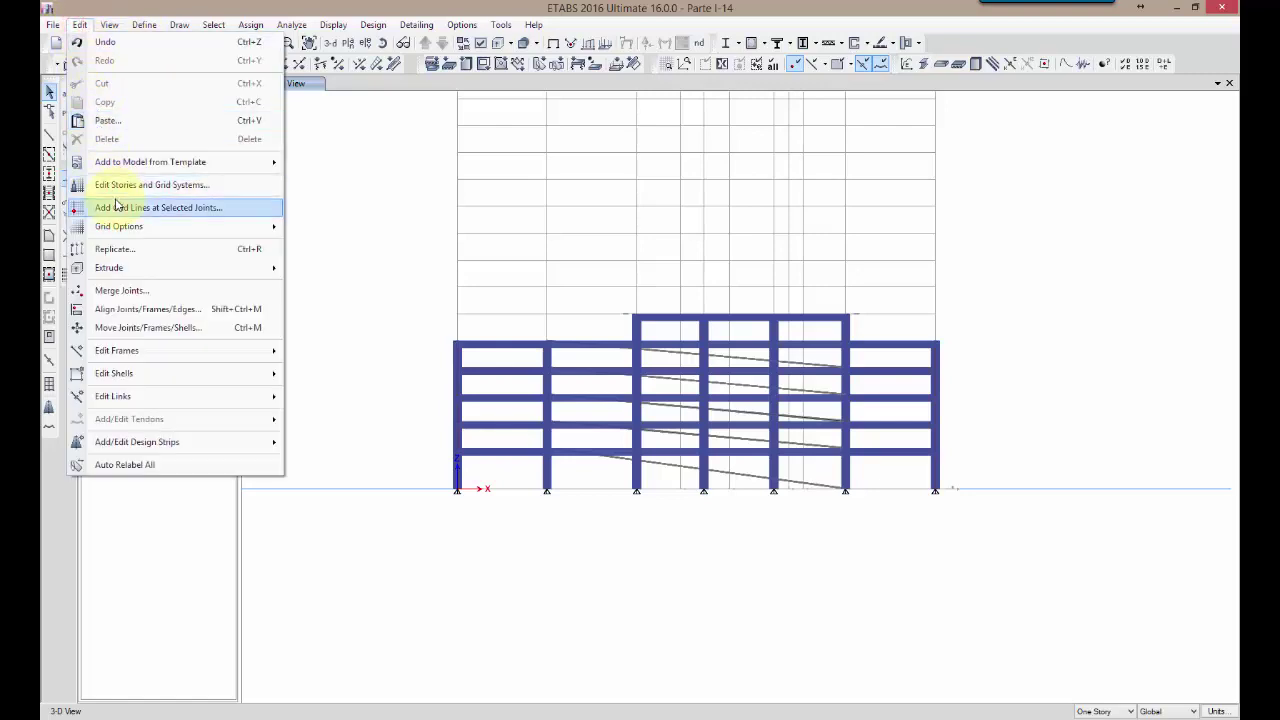
right_click(371, 210)
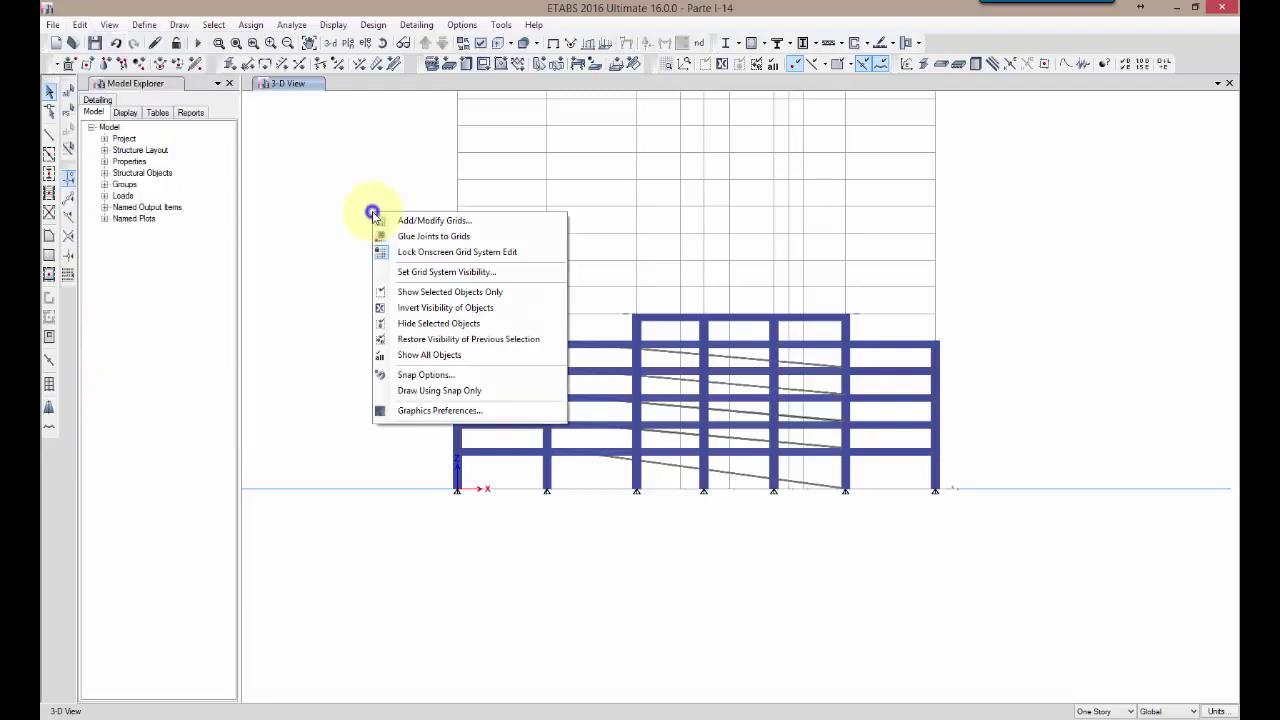
click(406, 218)
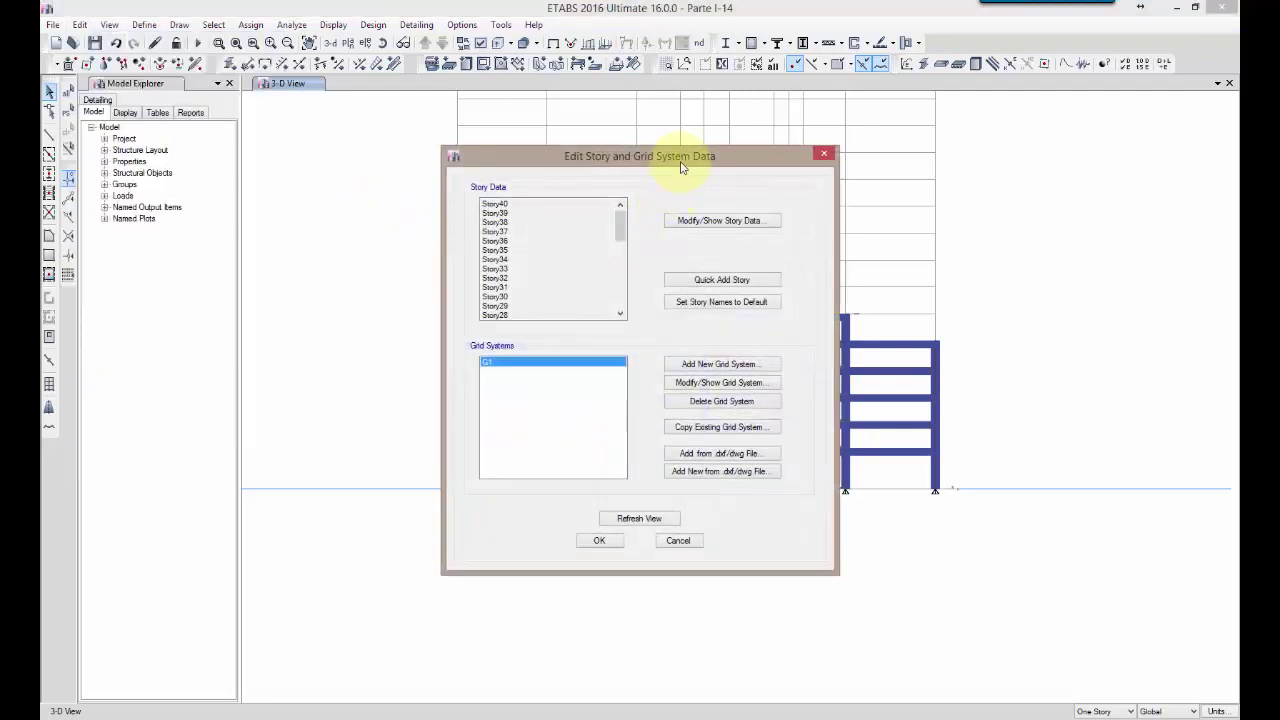
drag(668, 162, 296, 154)
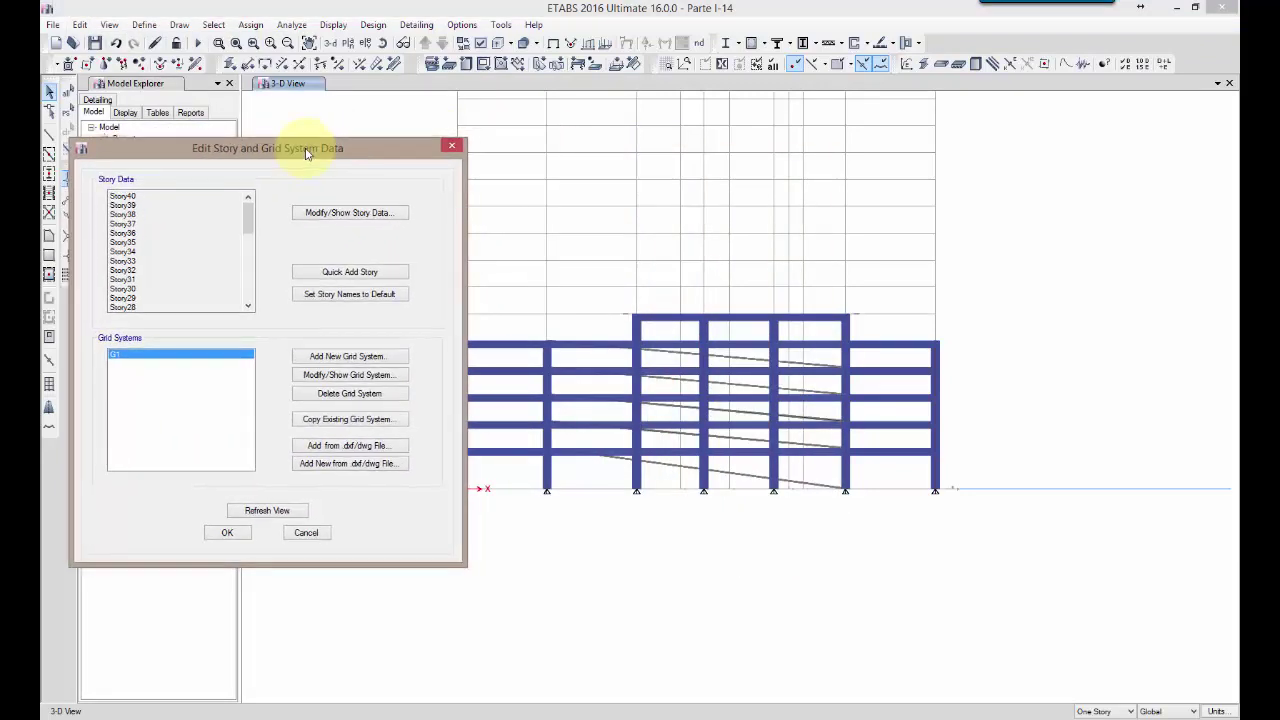
click(367, 220)
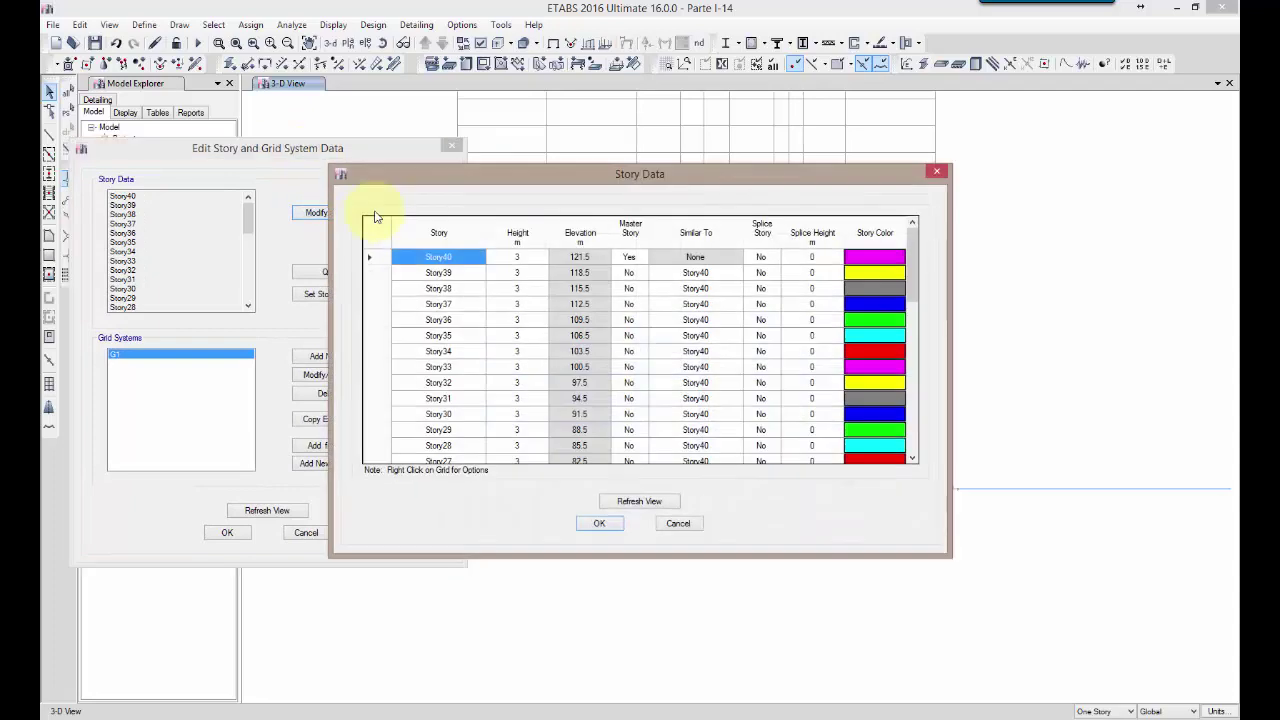
drag(529, 177, 276, 168)
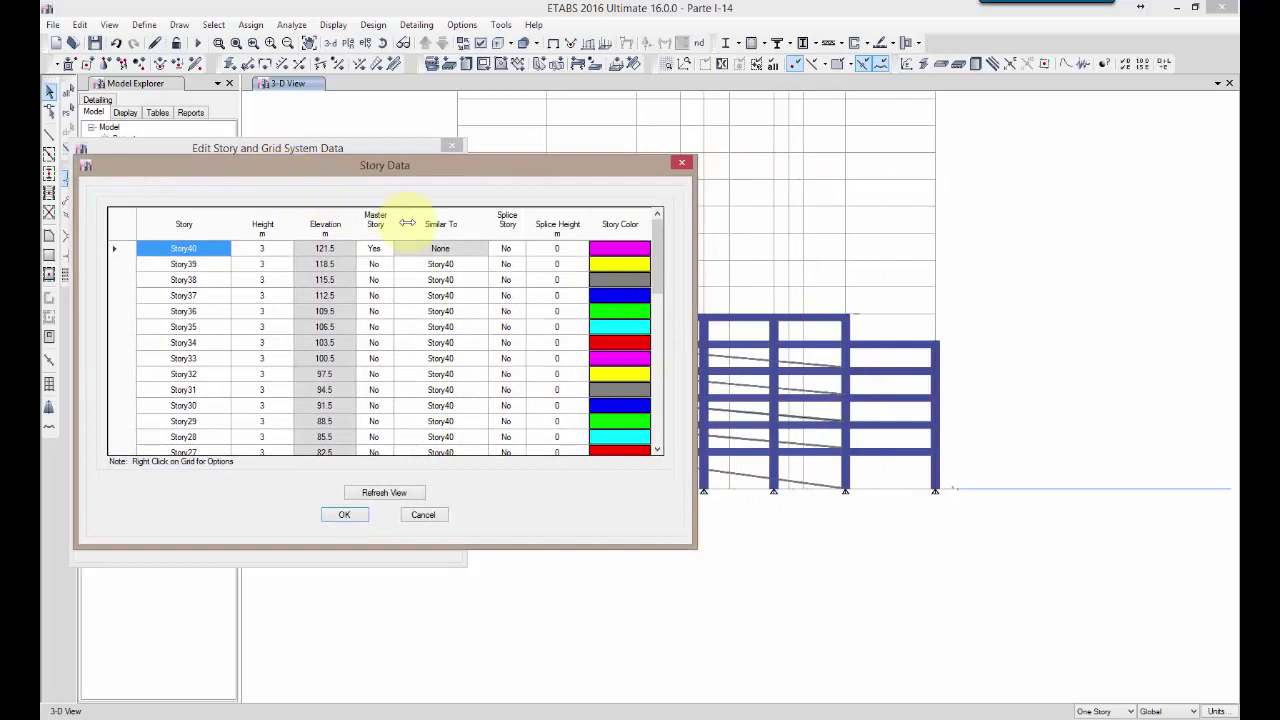
Step: Set the height of Story6 to 4.5 m in the story data
drag(659, 260, 657, 377)
click(252, 437)
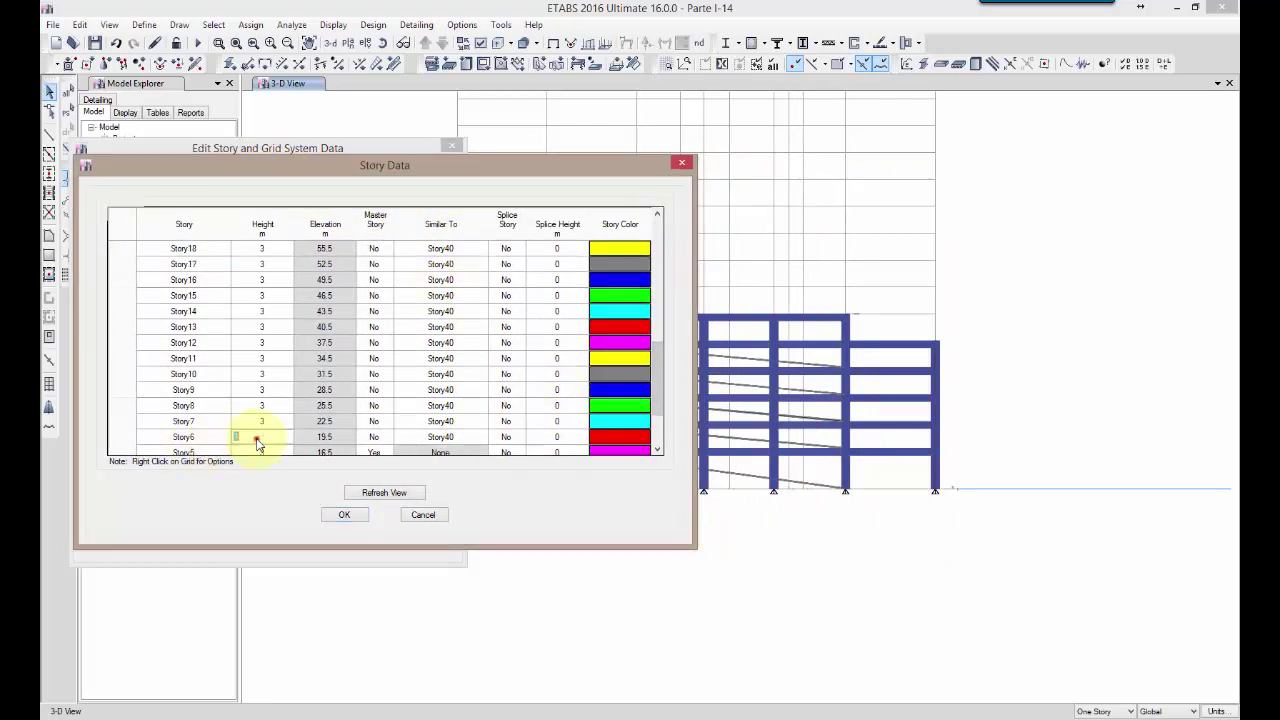
click(252, 437)
text(4.5)
key(Return)
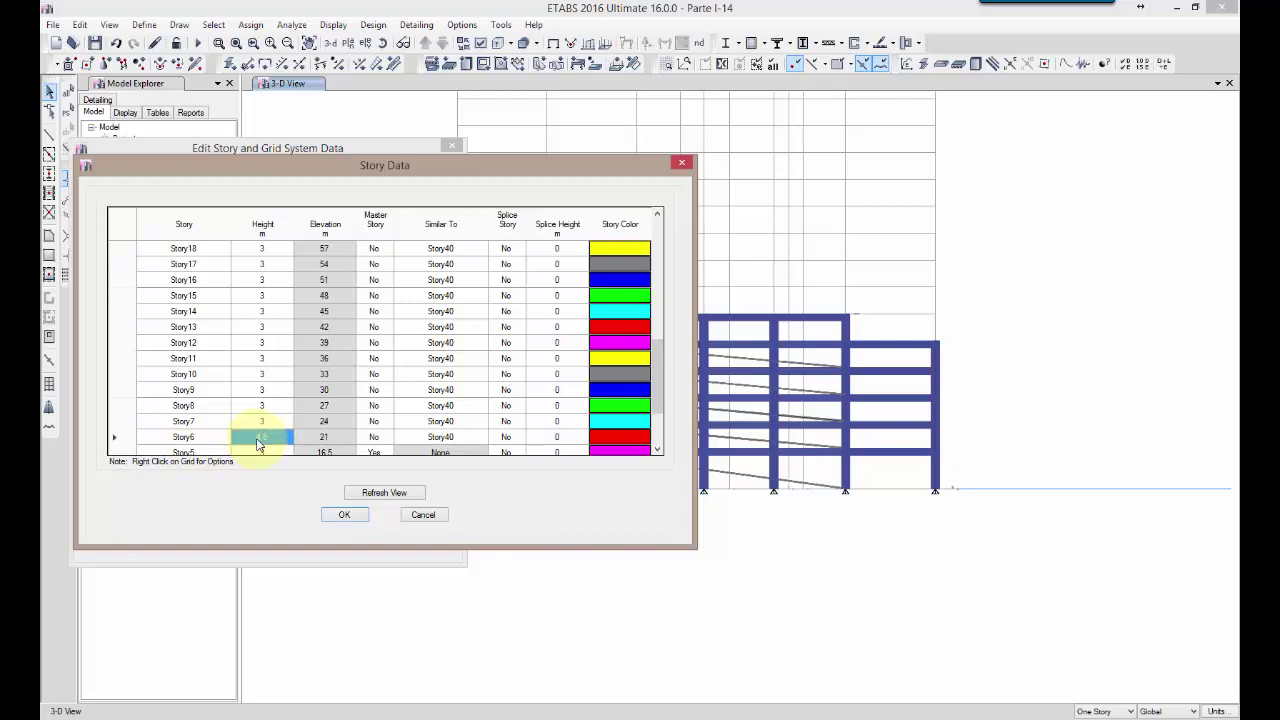
Step: Set the height of Story1 to 3 m in the story data
click(660, 432)
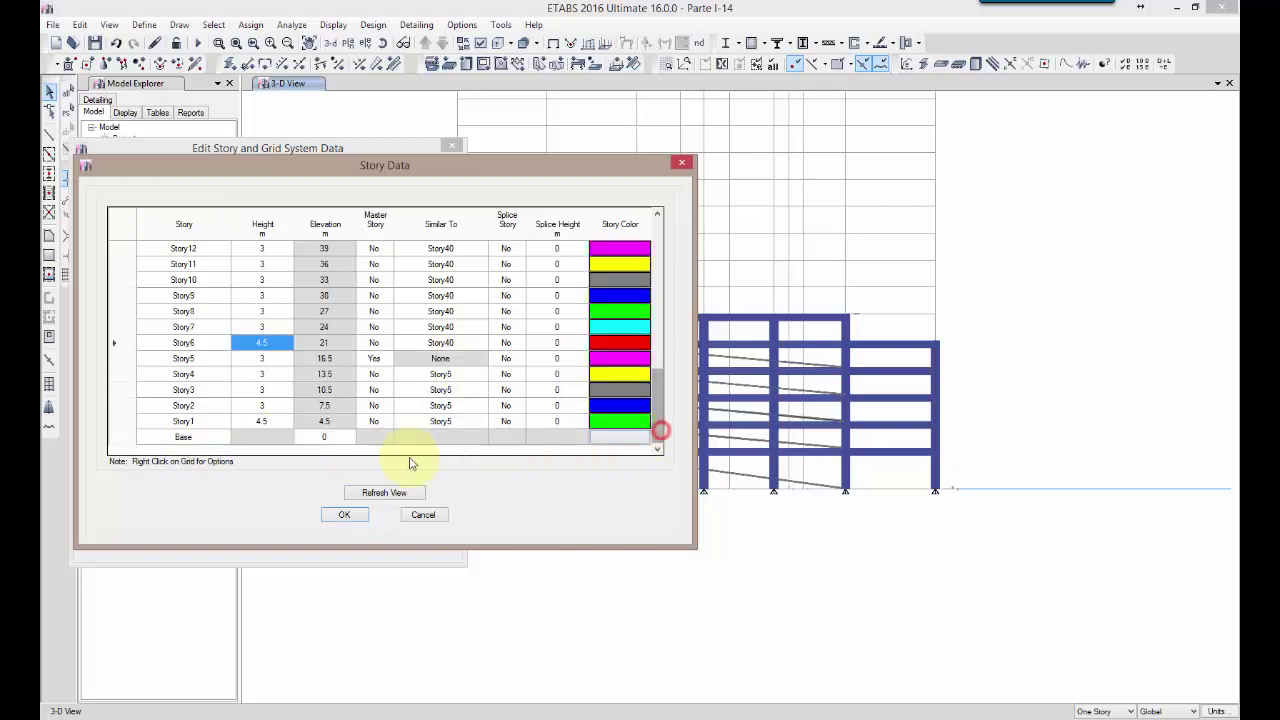
click(256, 421)
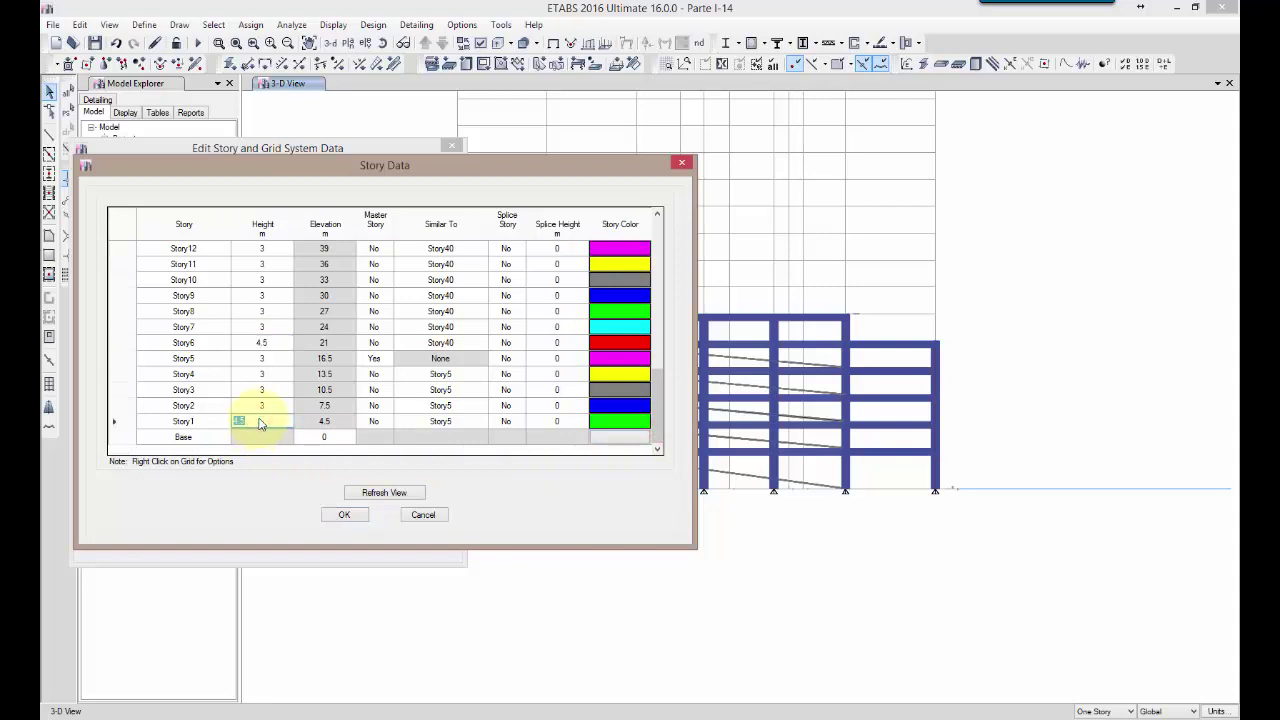
text(3)
click(315, 437)
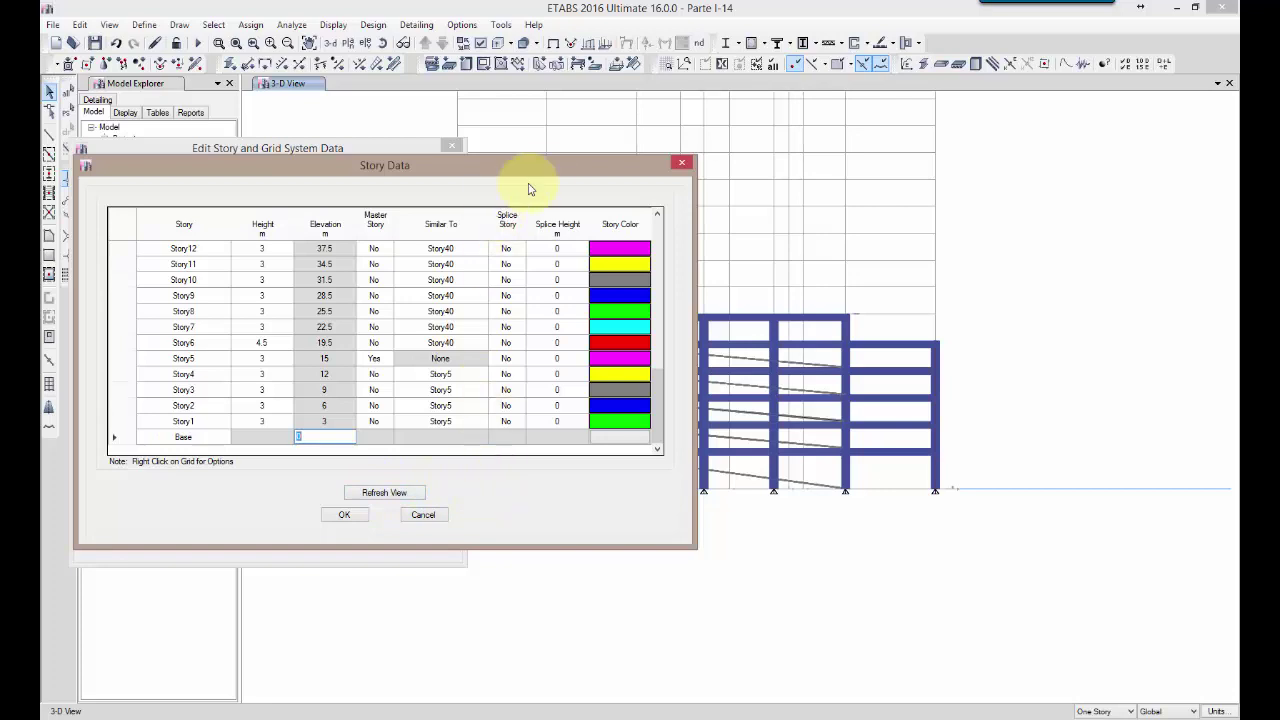
Step: Refresh the model view with the edited story heights and accept the story and grid system changes
drag(545, 172, 418, 172)
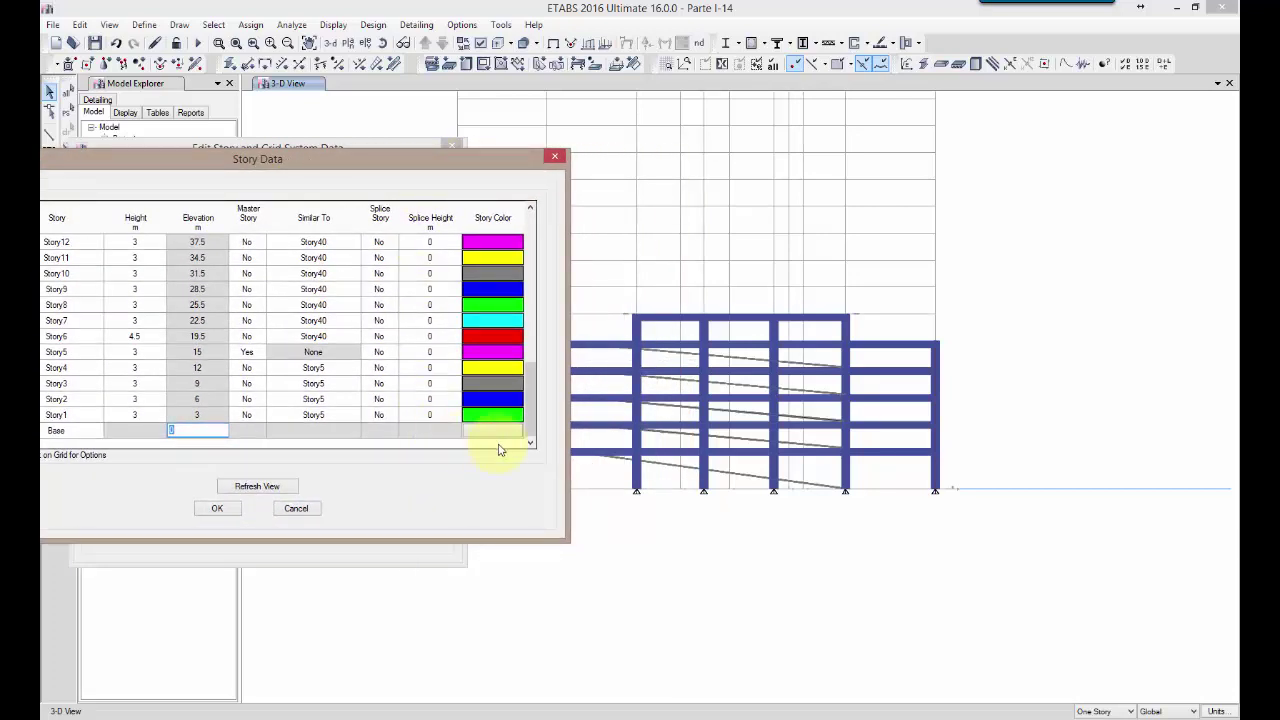
click(262, 487)
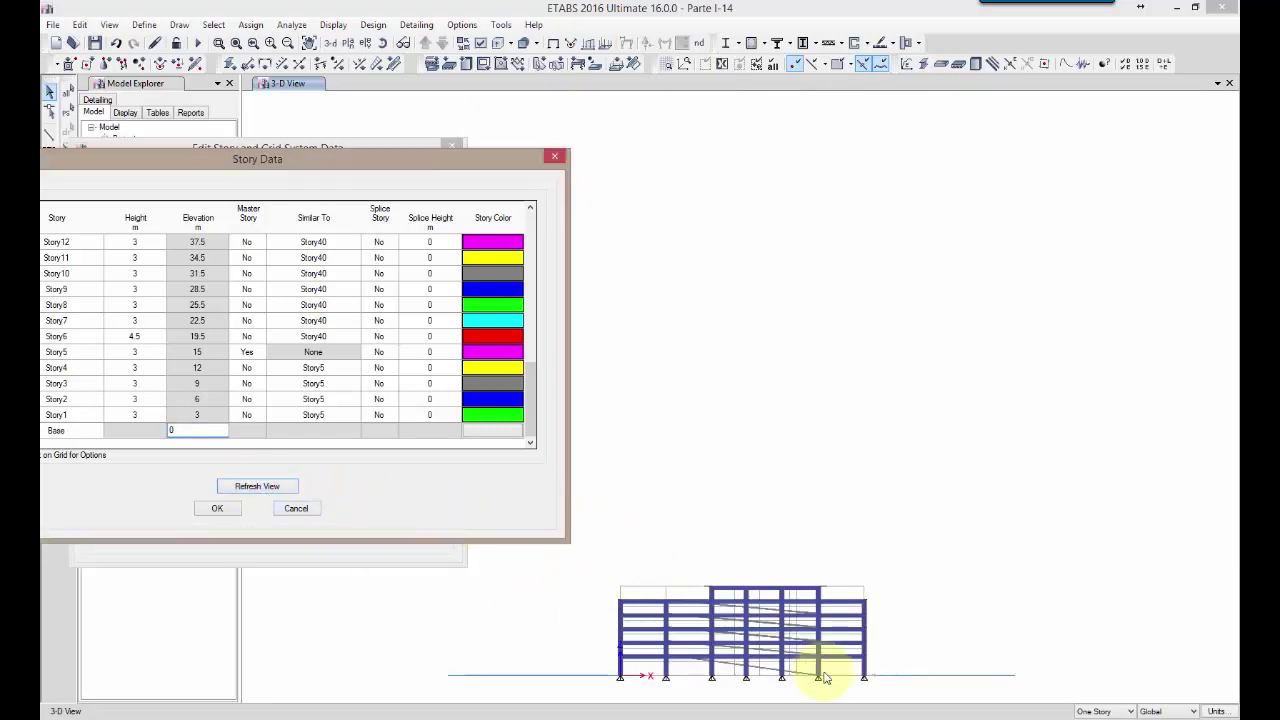
click(220, 509)
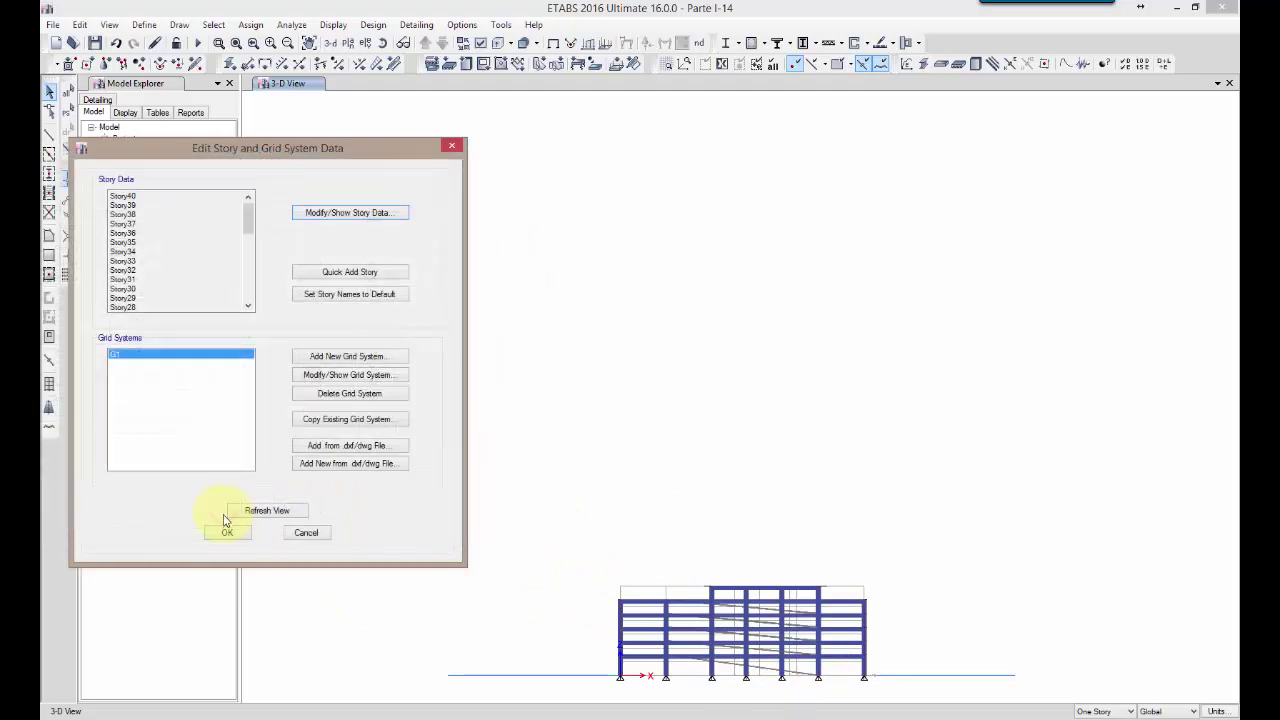
click(220, 532)
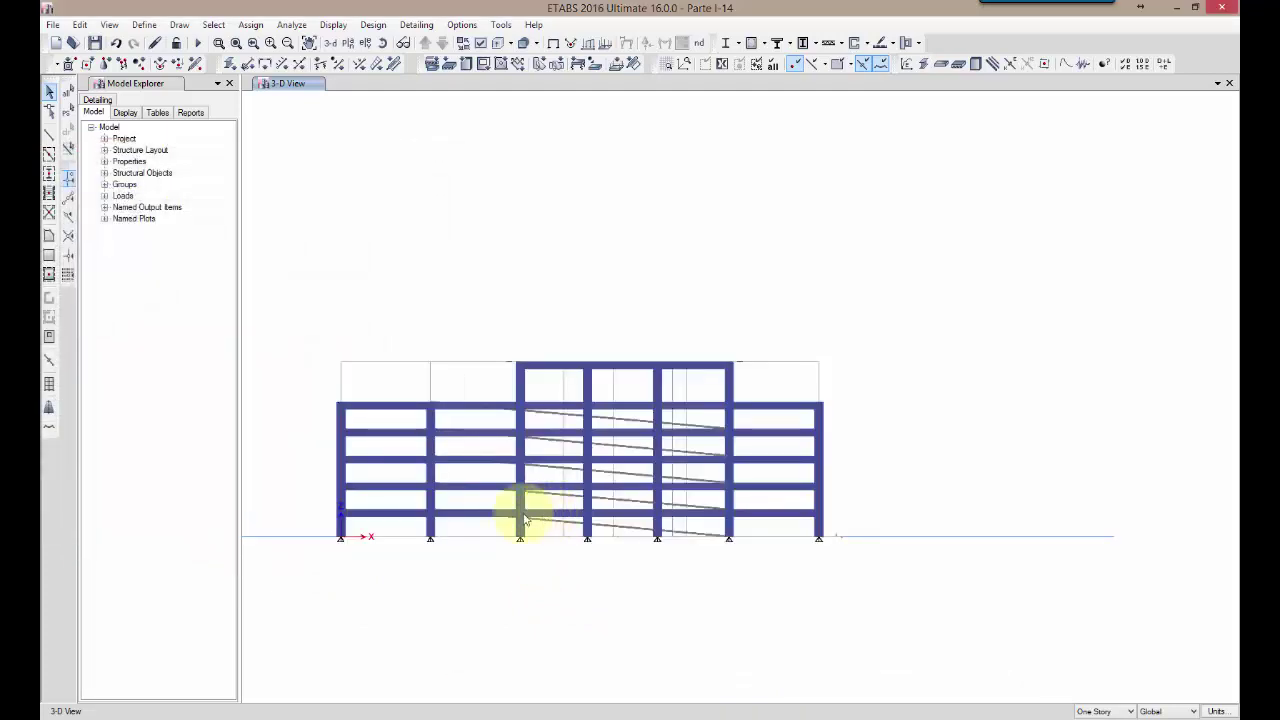
Step: Inspect the geometry of the Story1 and Story6 columns on the third column line, then clear the selection
middle_drag(434, 591, 511, 594)
scroll(527, 583, up, 2)
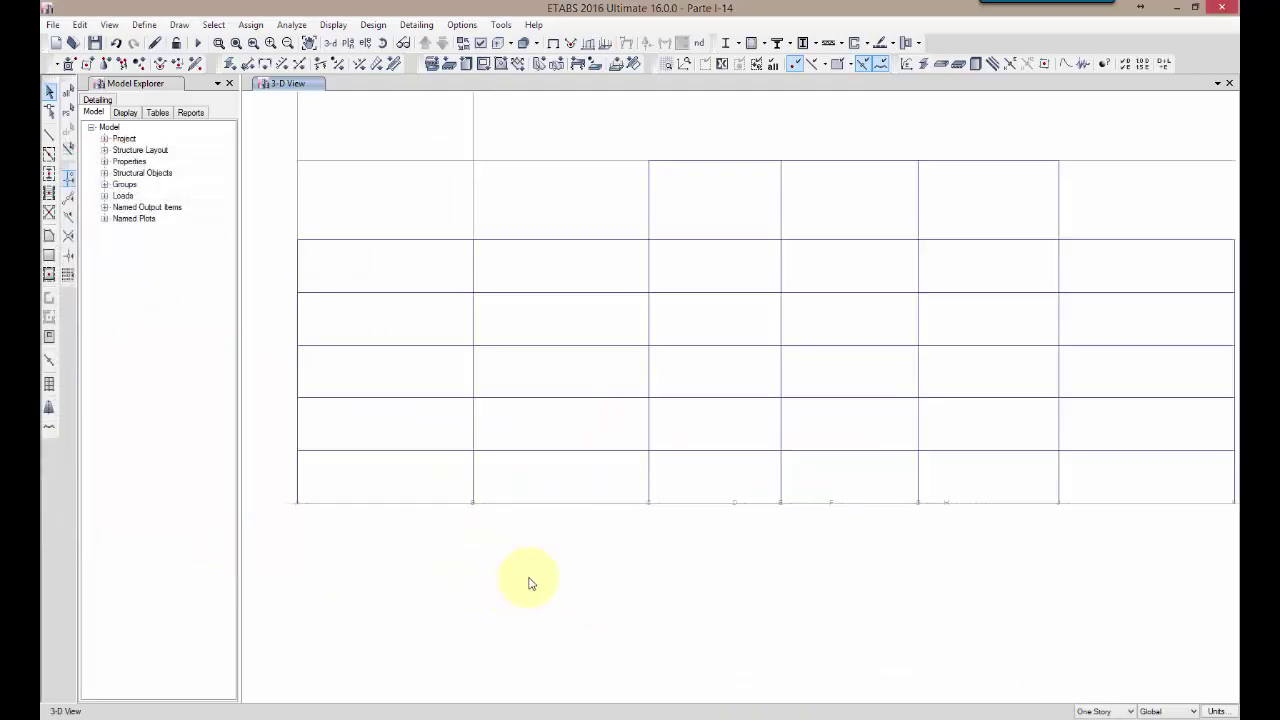
right_click(648, 484)
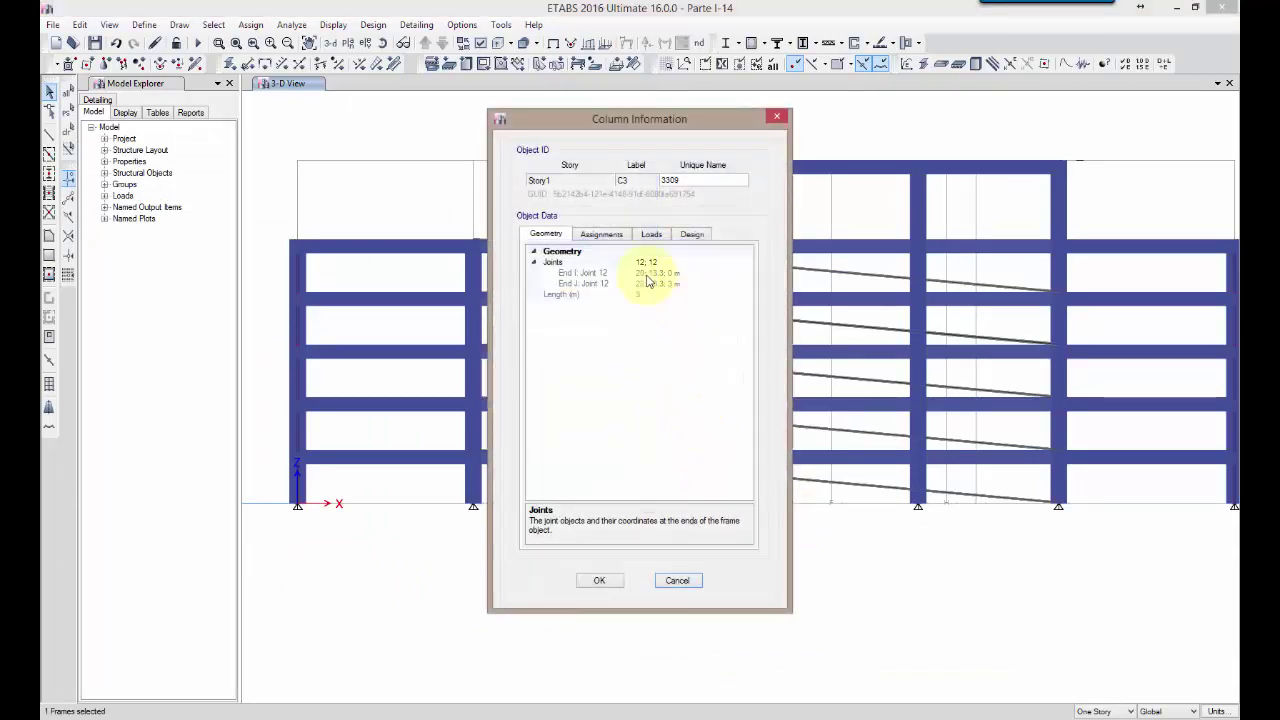
click(684, 578)
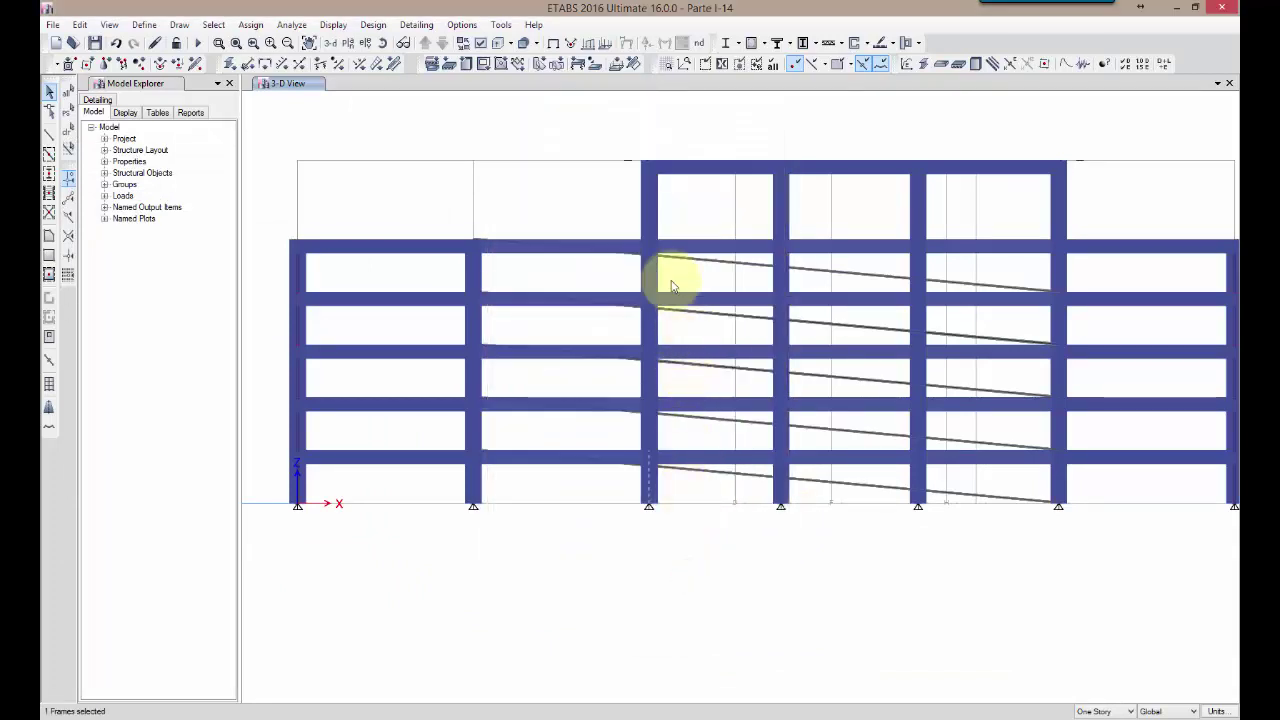
right_click(652, 219)
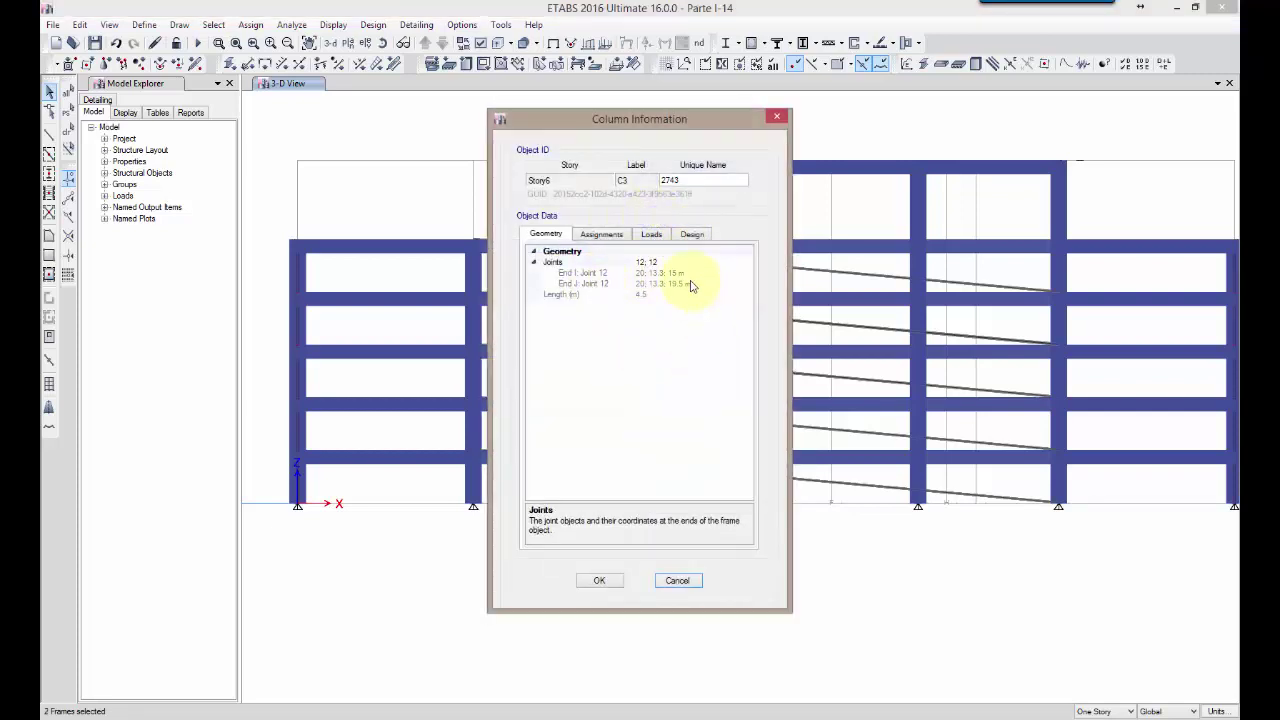
click(680, 580)
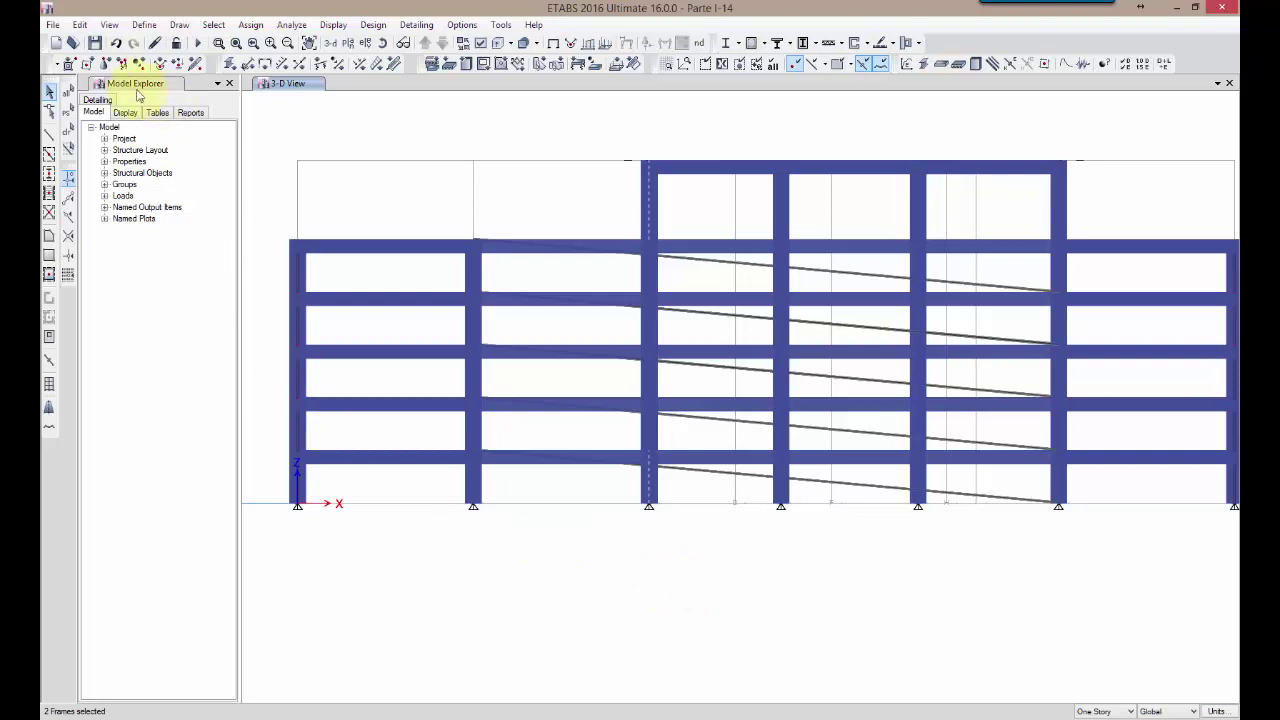
click(66, 131)
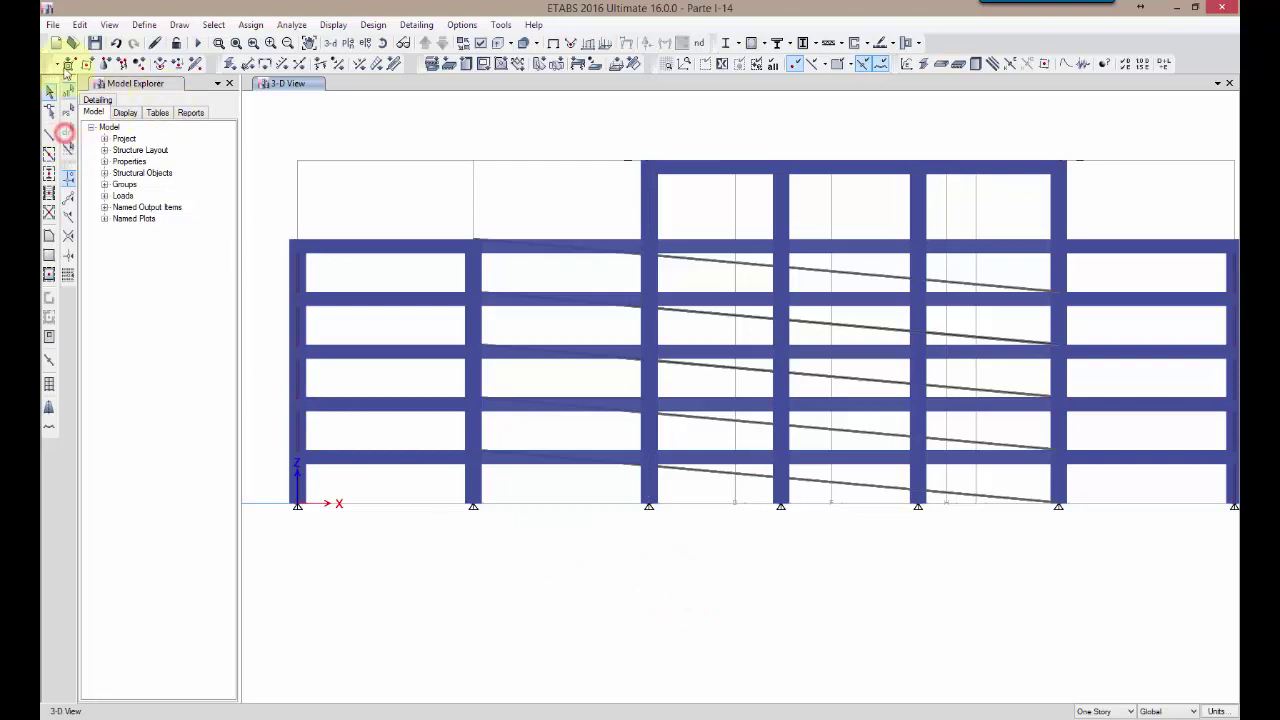
Step: Save the model as Parte I-15.EDB in the 002 Revision de Modelo folder, overwriting the existing file
click(52, 24)
click(70, 118)
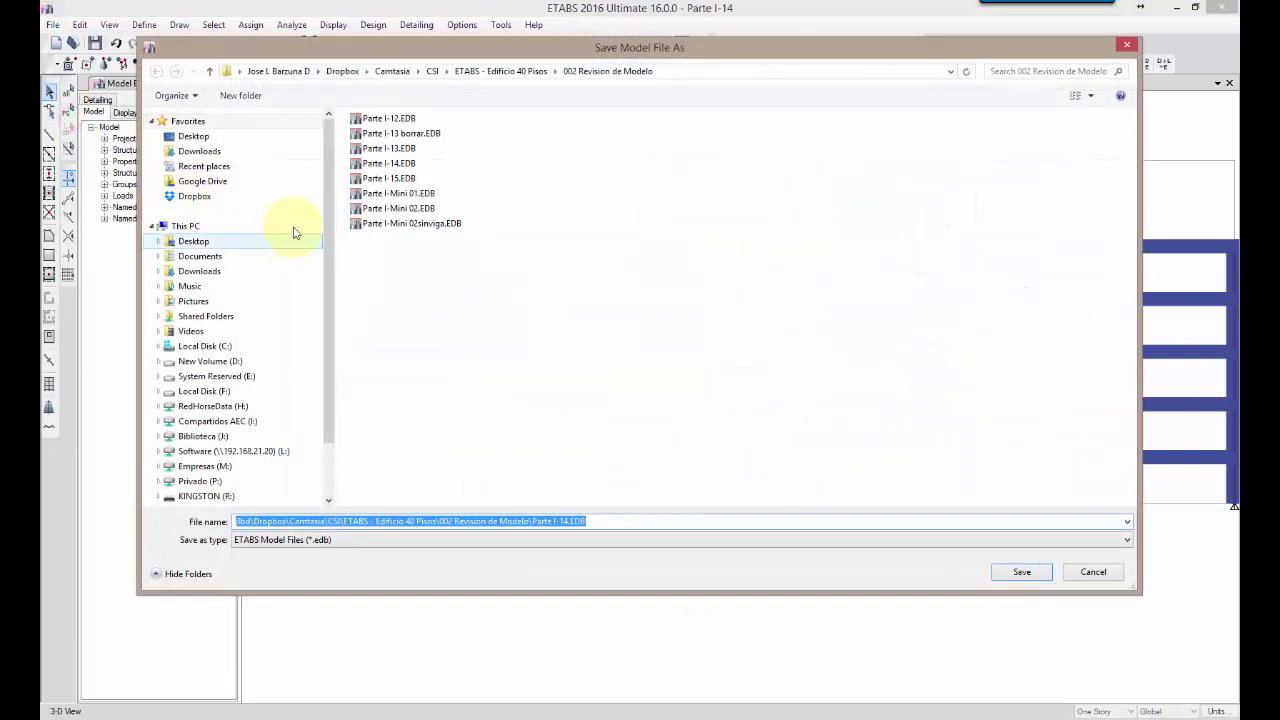
click(388, 178)
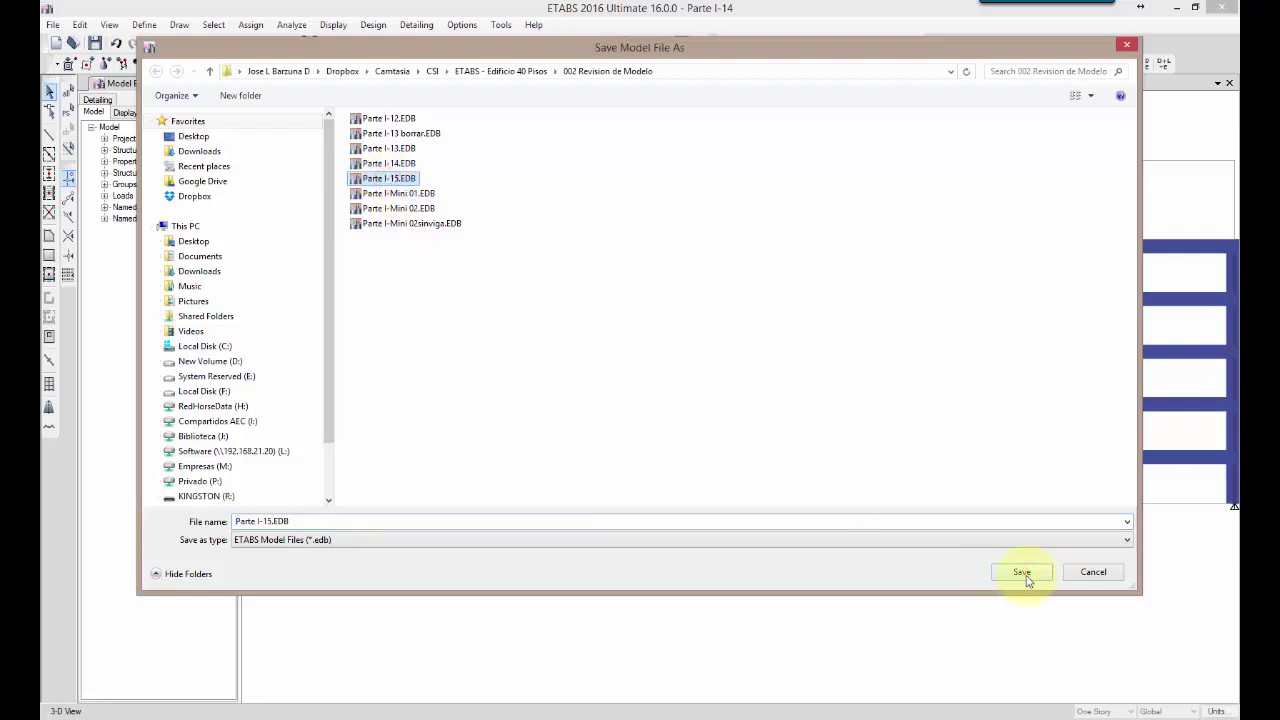
click(1021, 572)
click(683, 373)
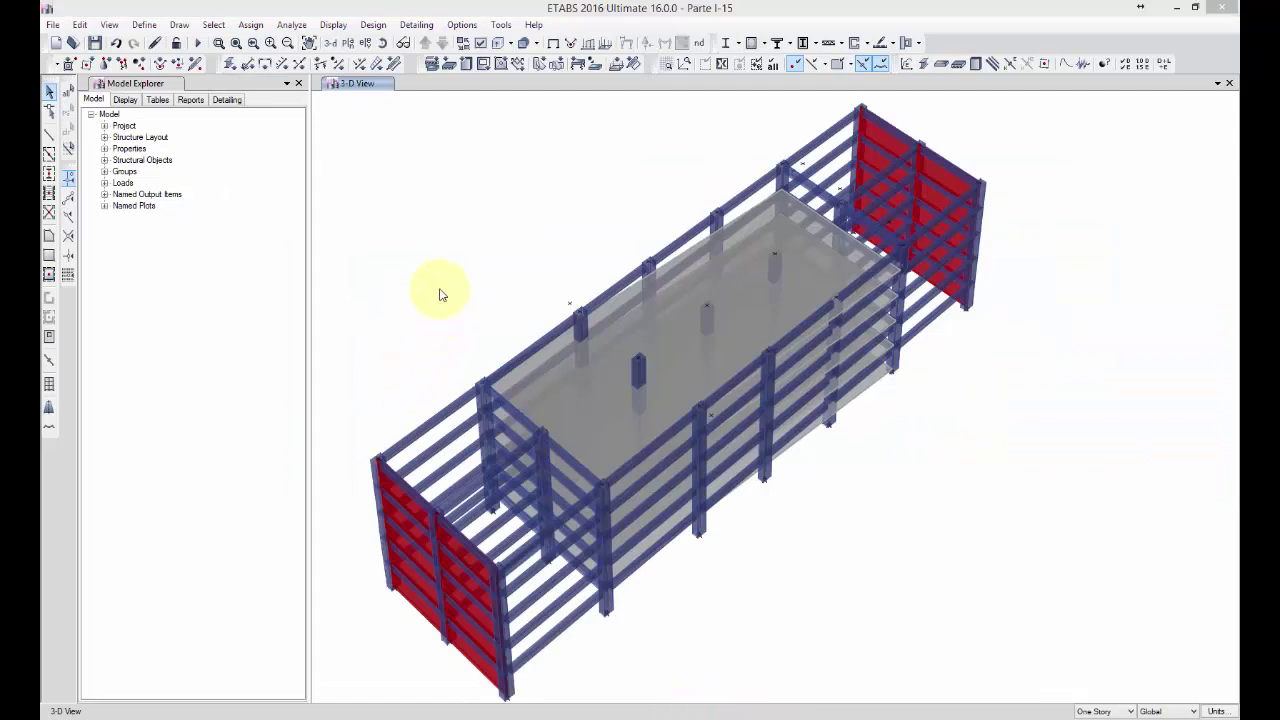
Step: Turn on object shrink to display the 3D model's members and shells separated at their joints
click(463, 43)
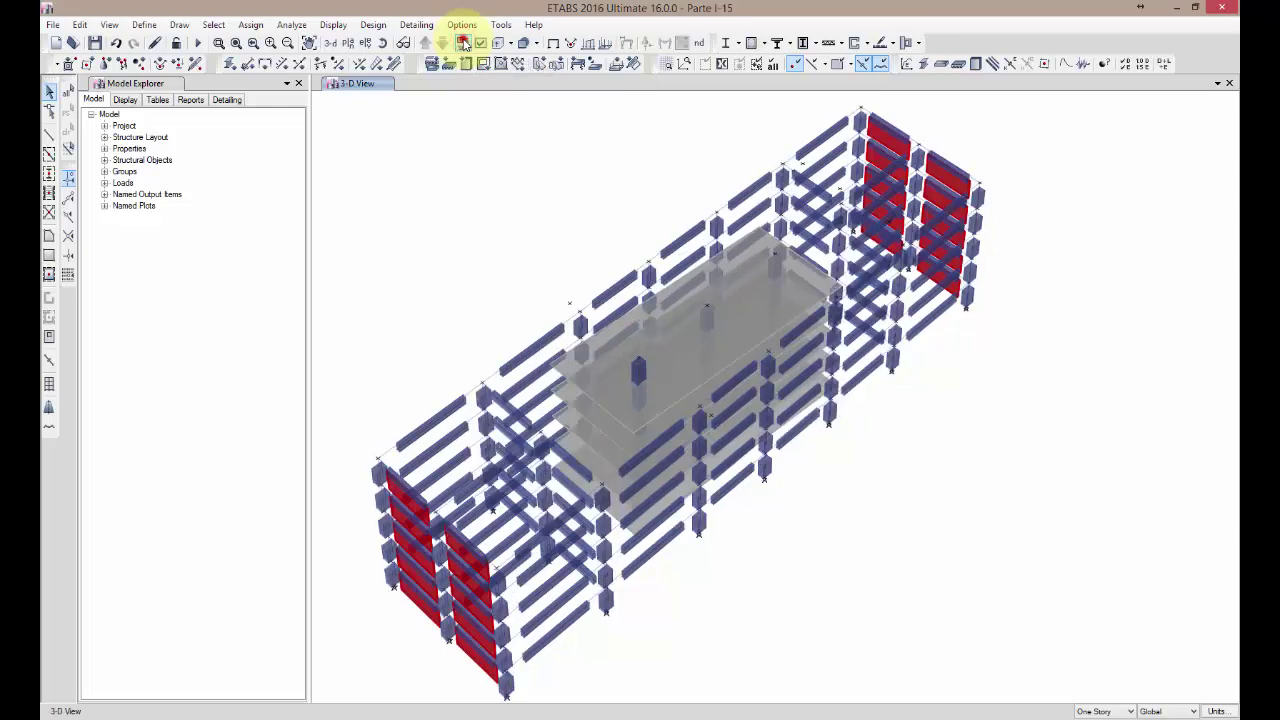
Step: Turn off object shrink in the 3D view and set the story editing scope to Similar Stories
click(463, 43)
click(463, 43)
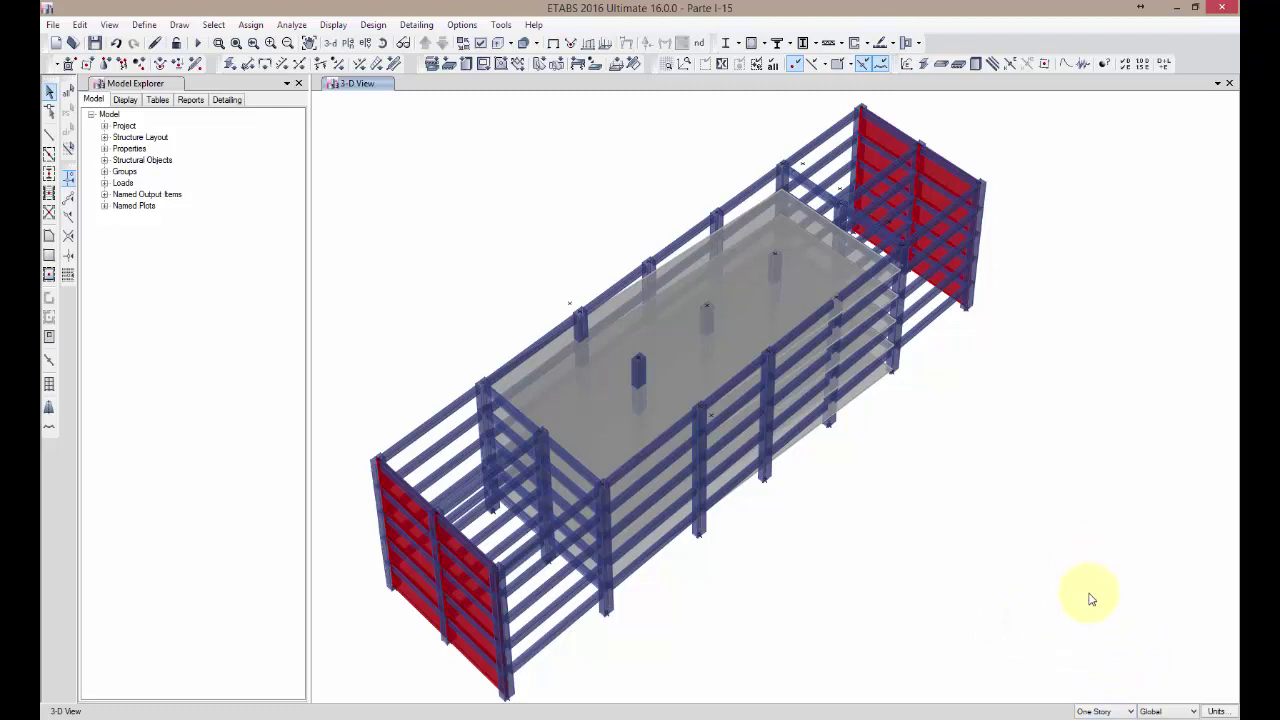
click(1095, 711)
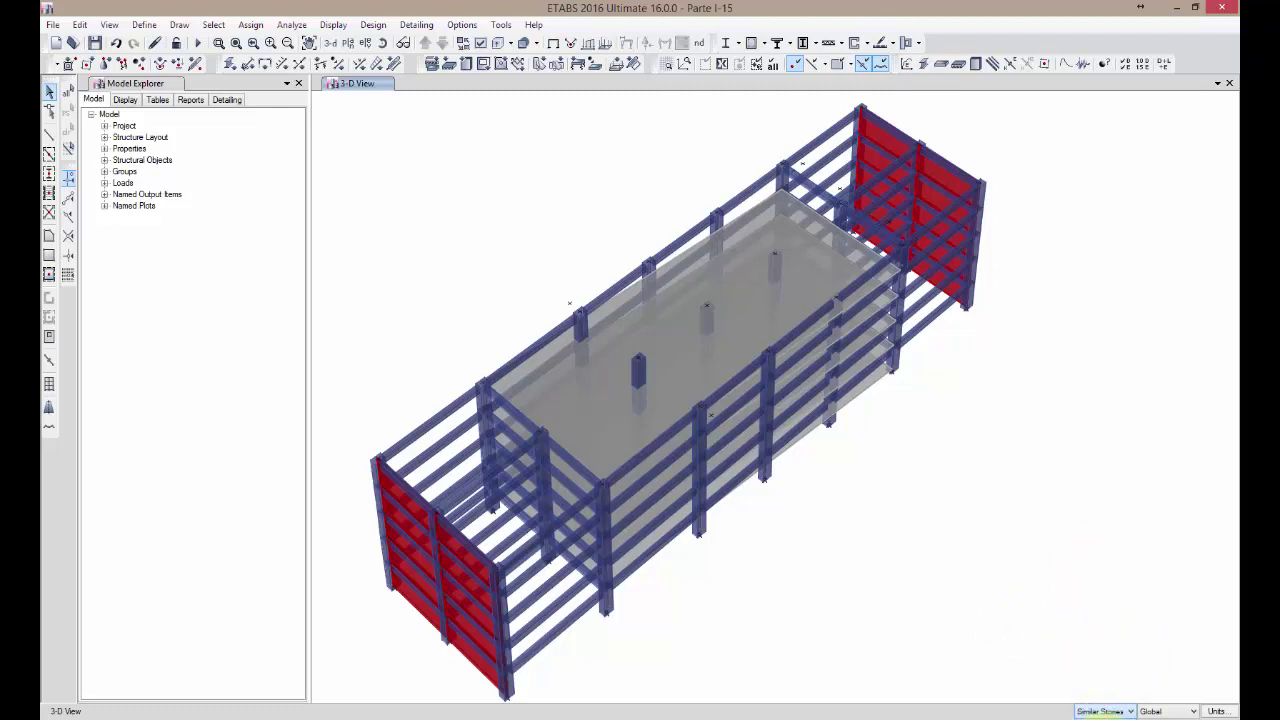
click(1101, 662)
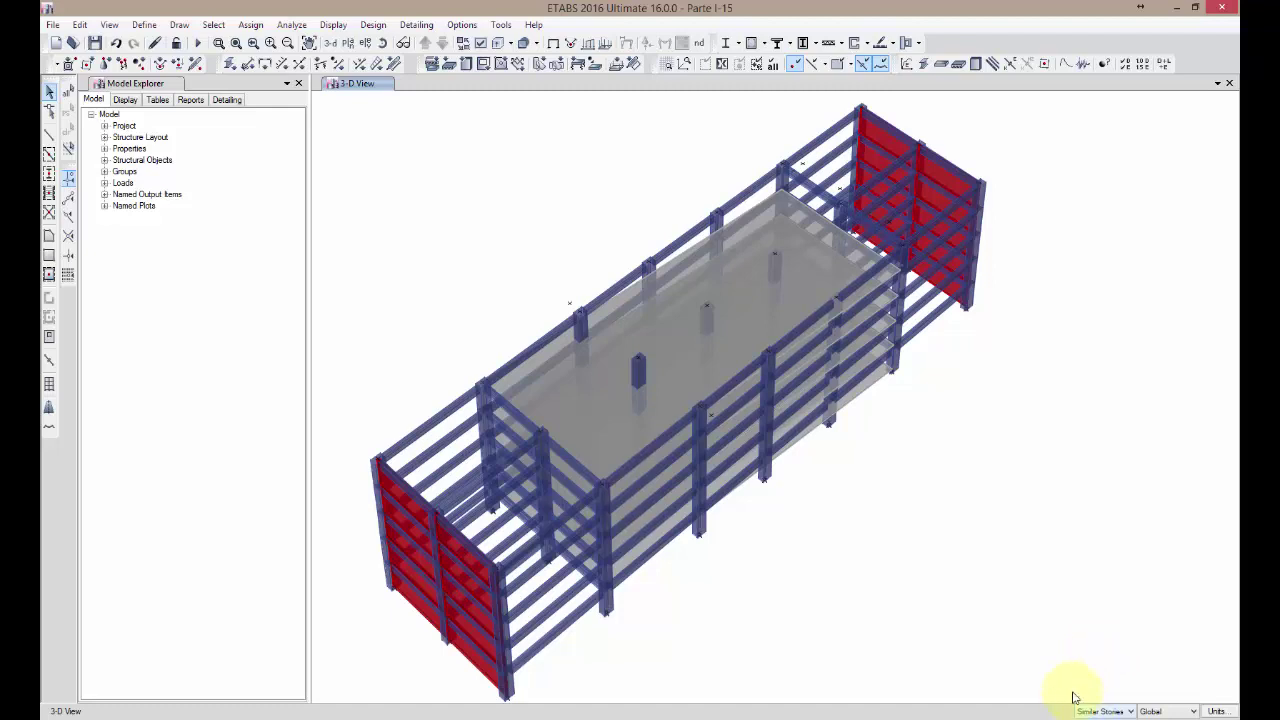
Step: Assign the Lex200-SL90 slab section to the central floor slab on all similar stories
click(758, 226)
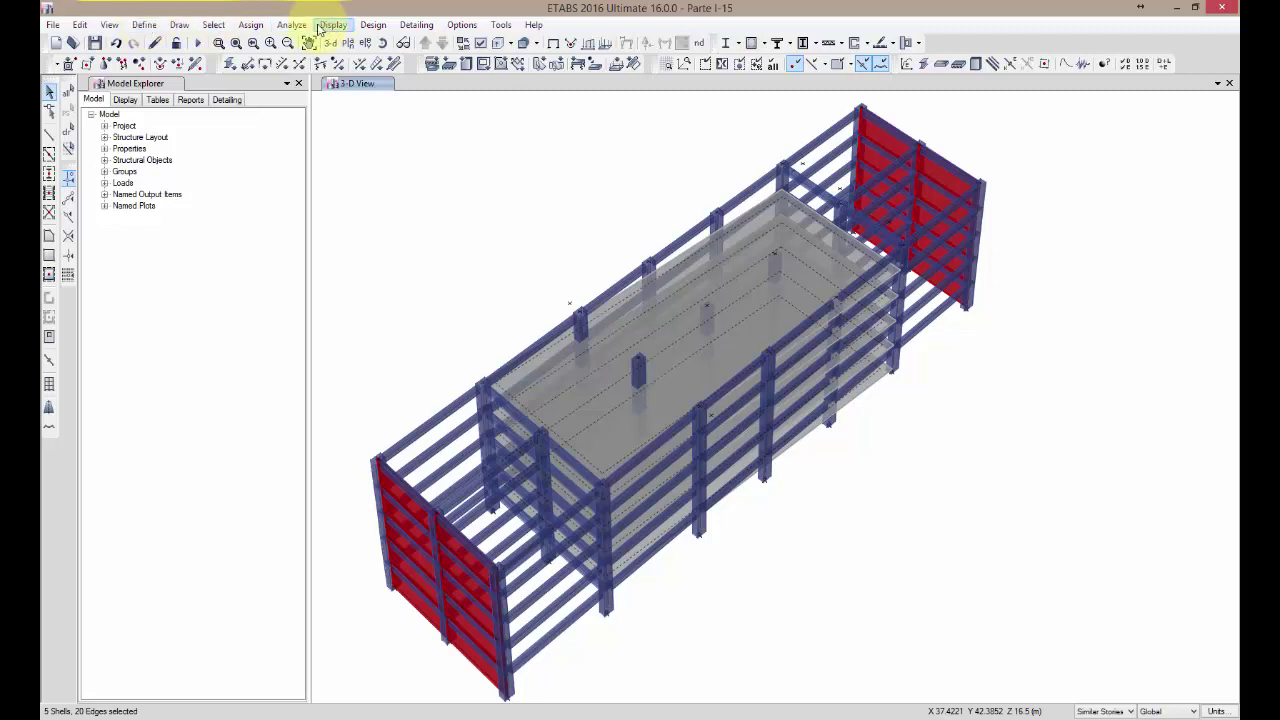
click(250, 25)
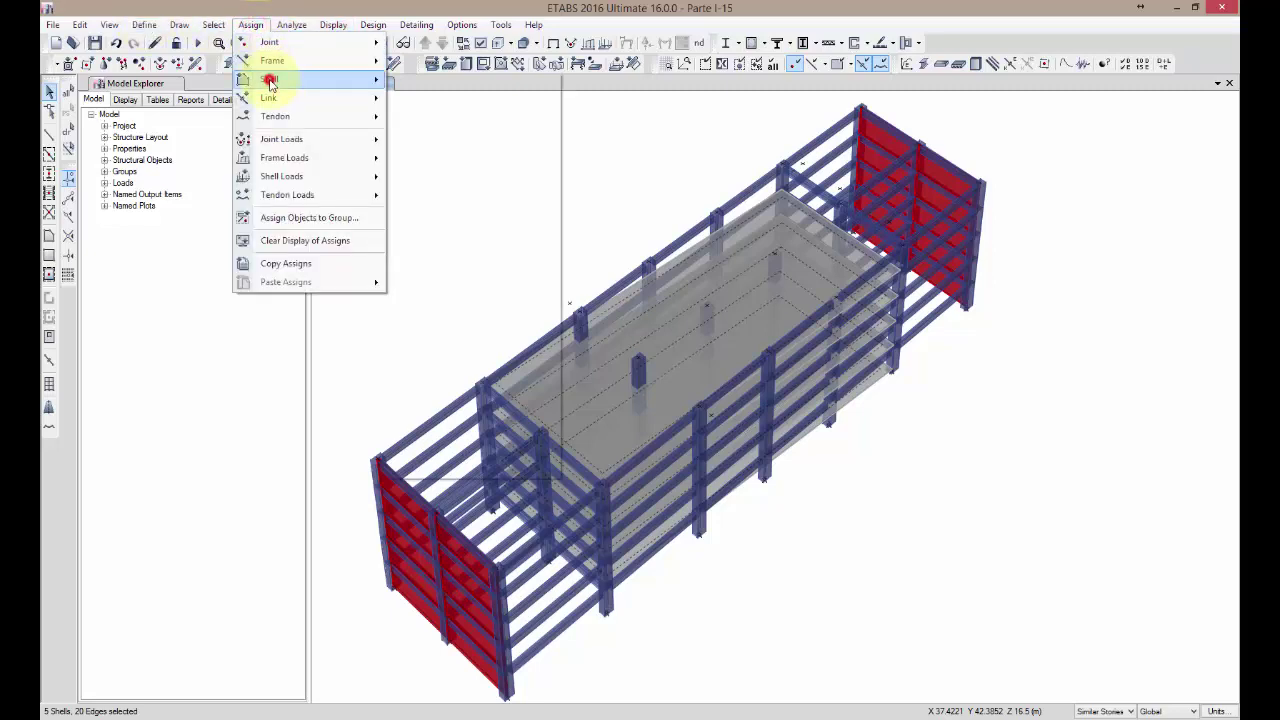
mouse_move(265, 79)
click(440, 97)
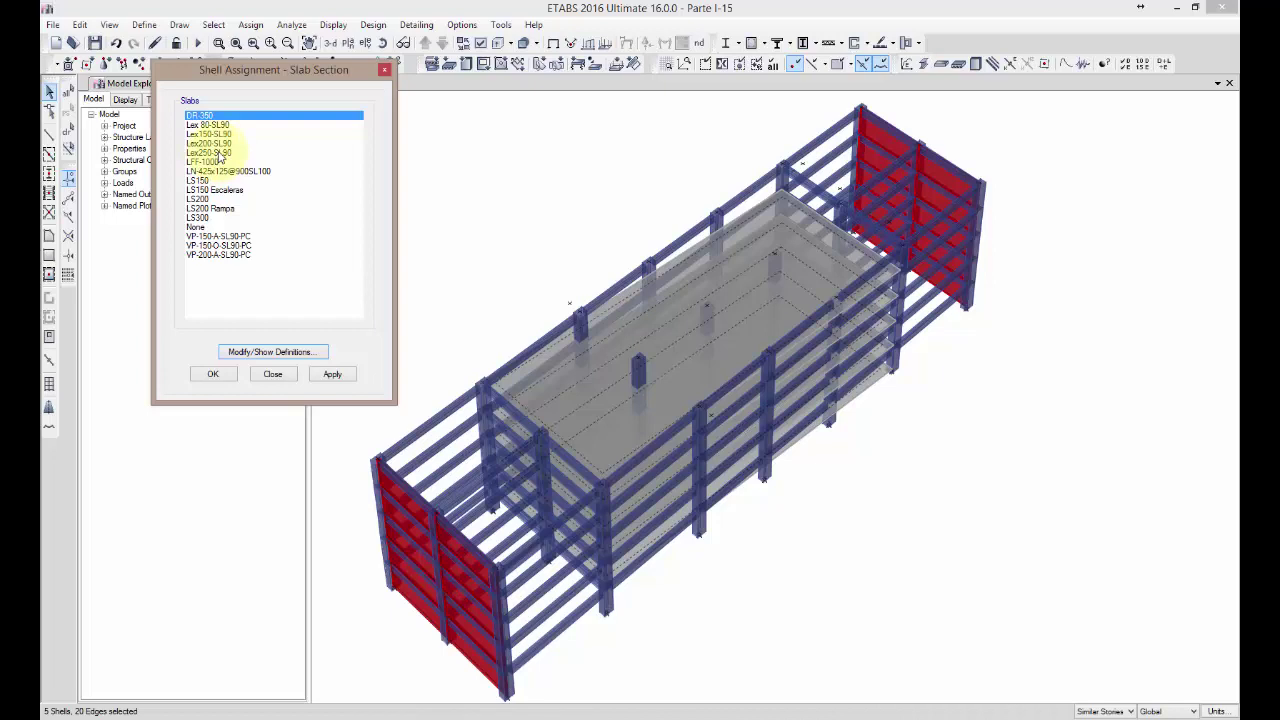
click(221, 143)
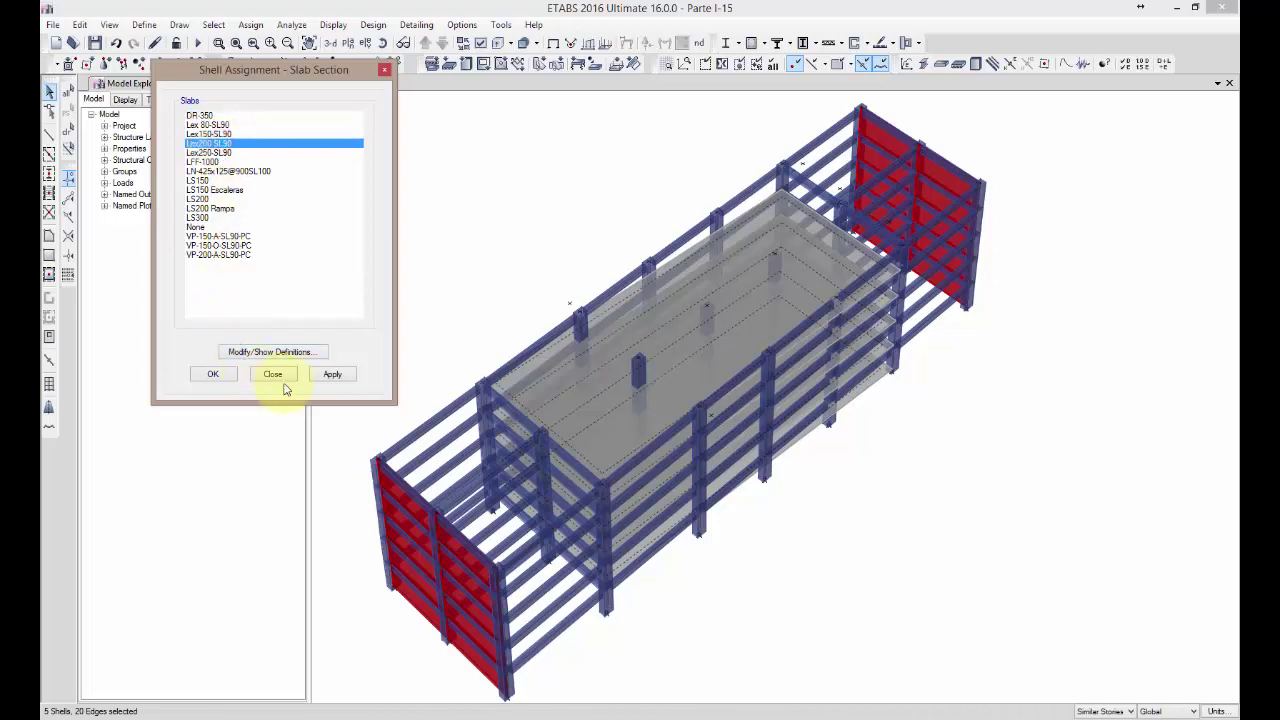
click(333, 375)
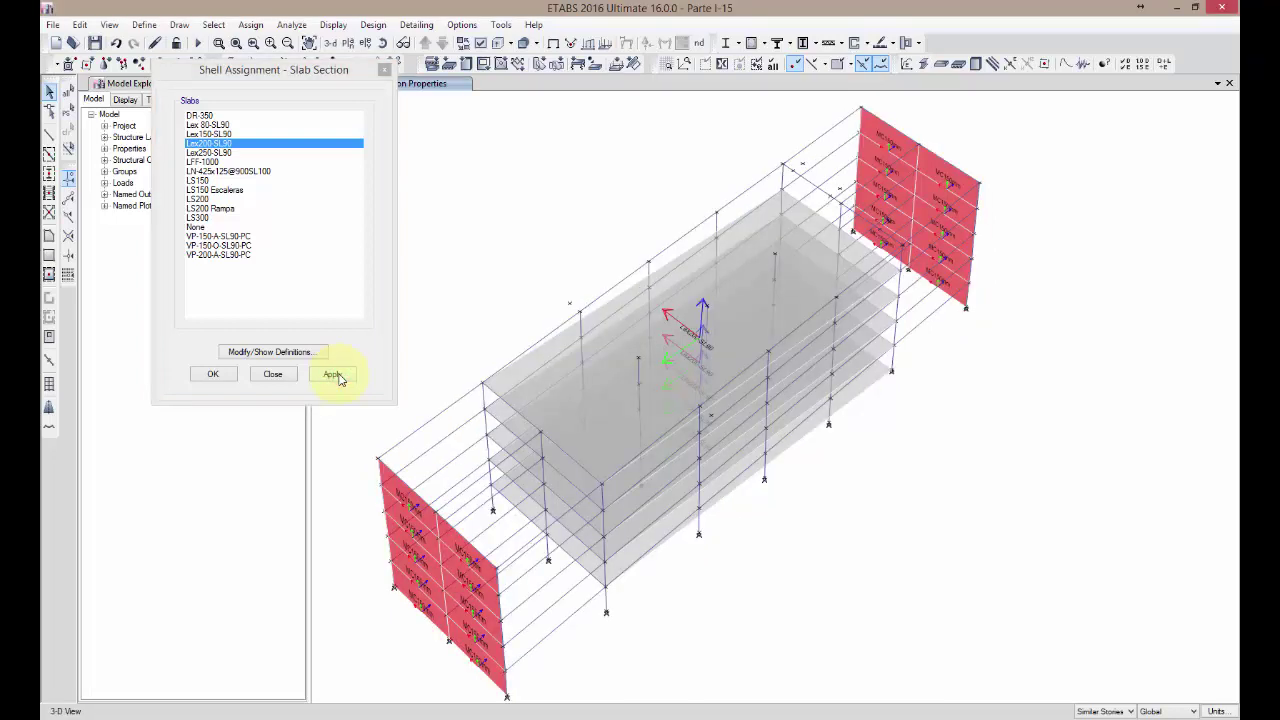
click(215, 374)
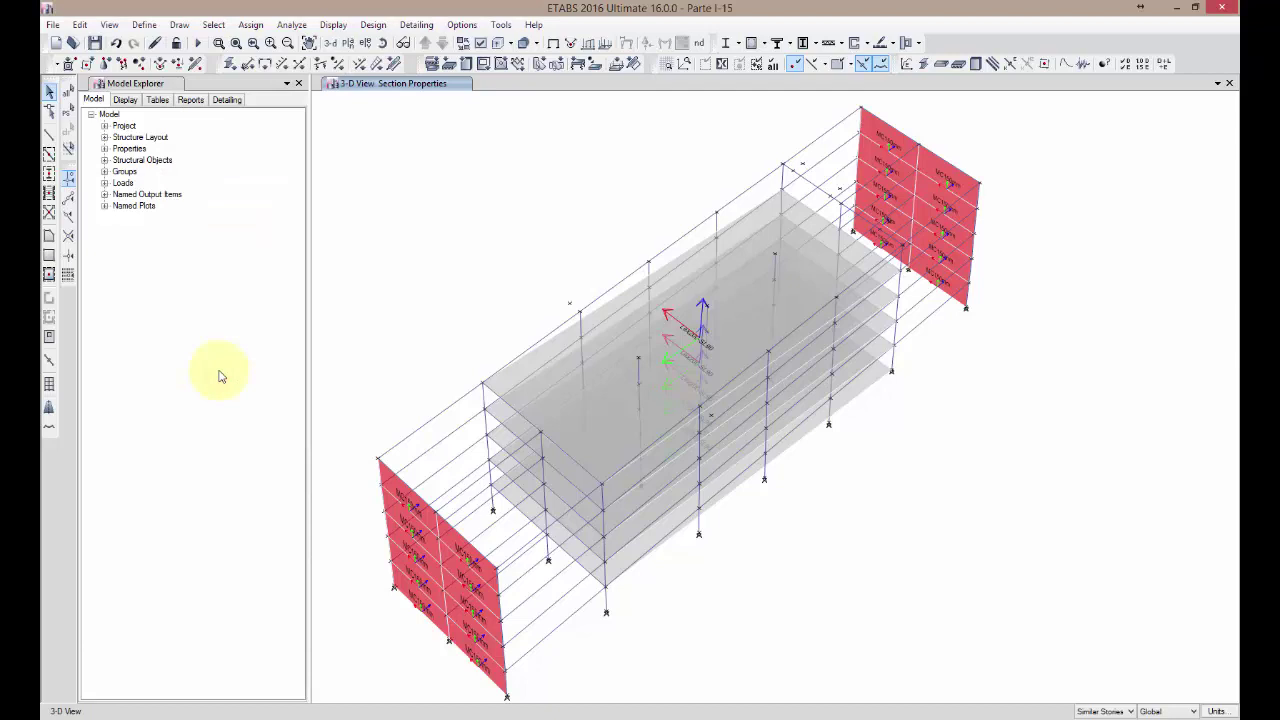
Step: Add a copy of the VC300x600-I3R frame section named VC-RampaL, keeping the 600 mm depth and 300 mm width
click(143, 24)
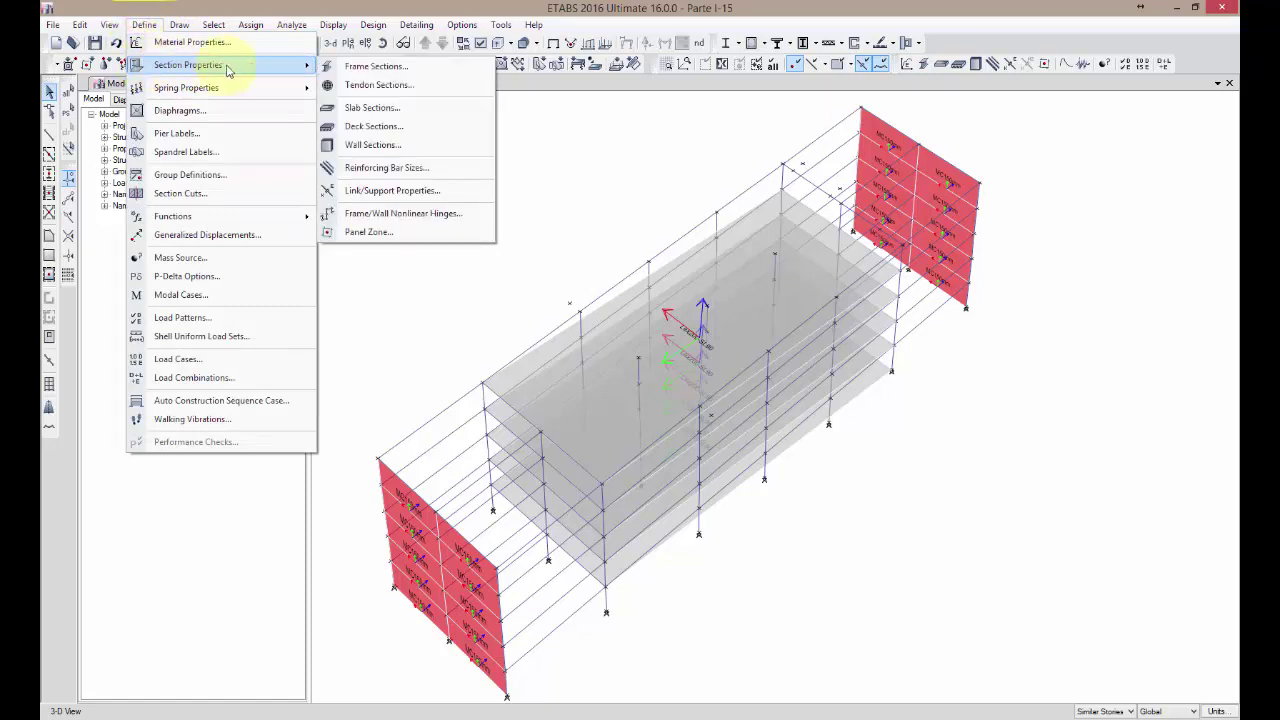
click(362, 72)
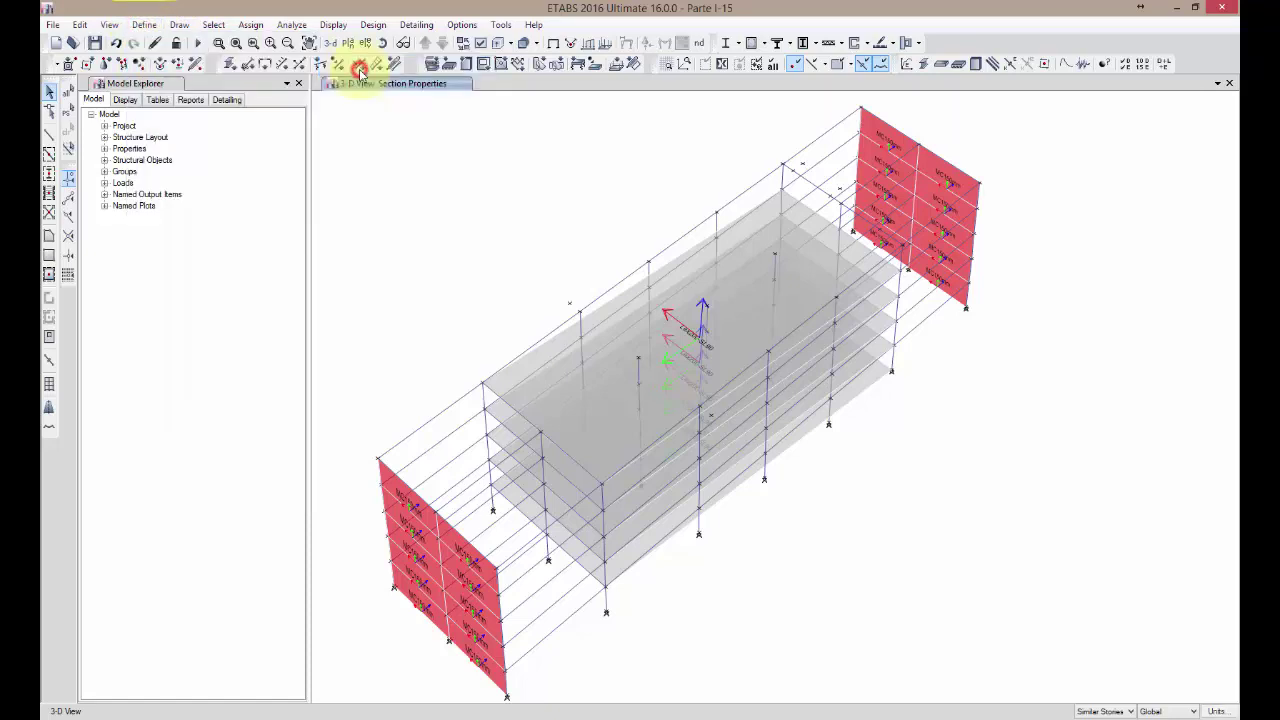
drag(575, 180, 218, 68)
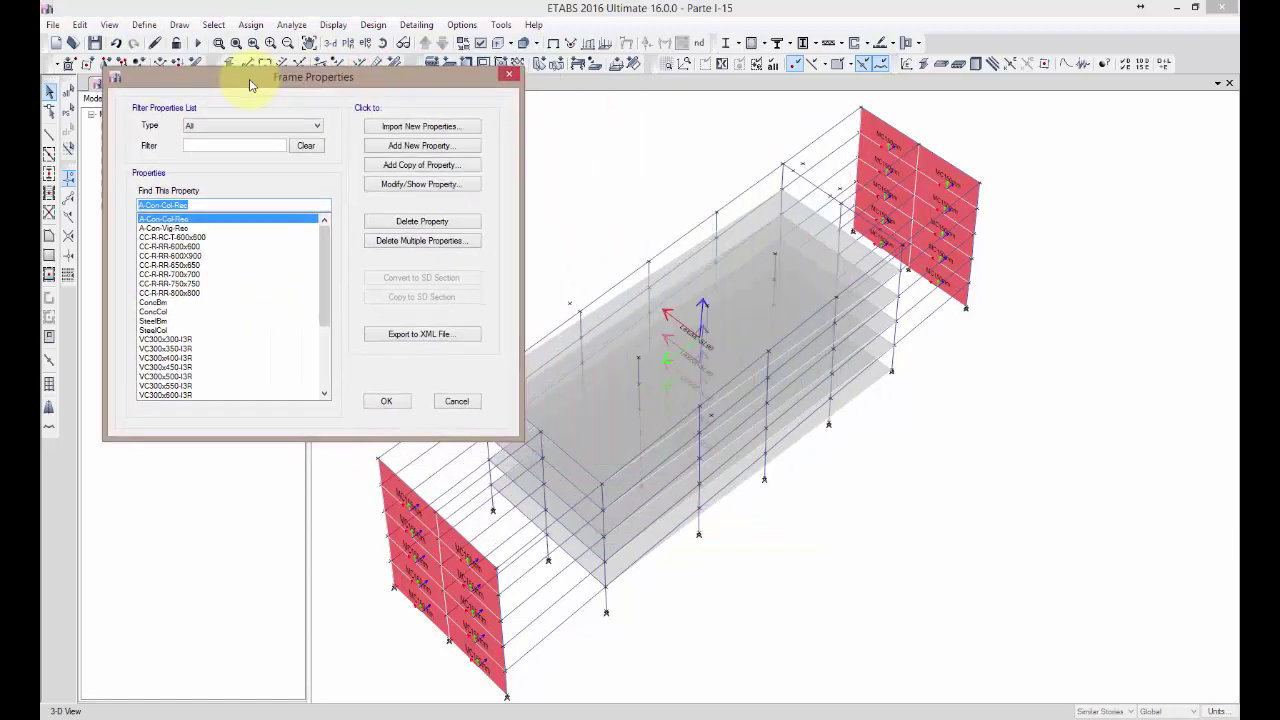
click(178, 395)
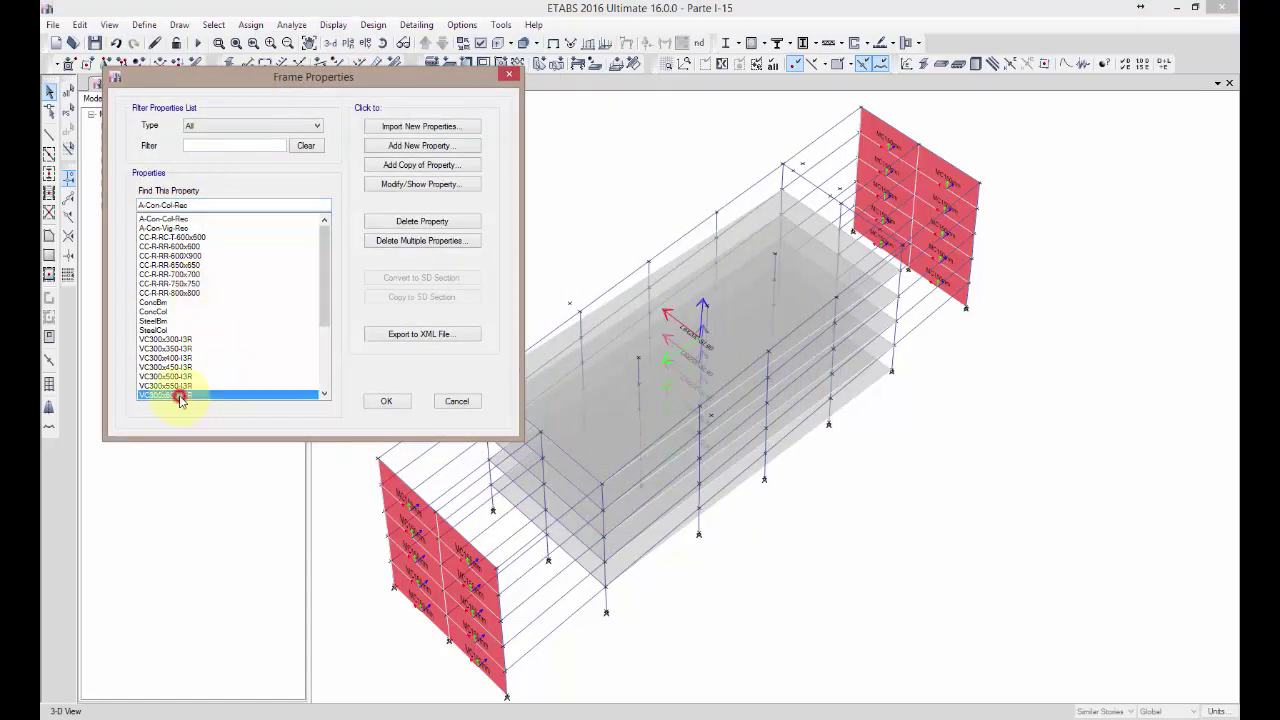
click(425, 165)
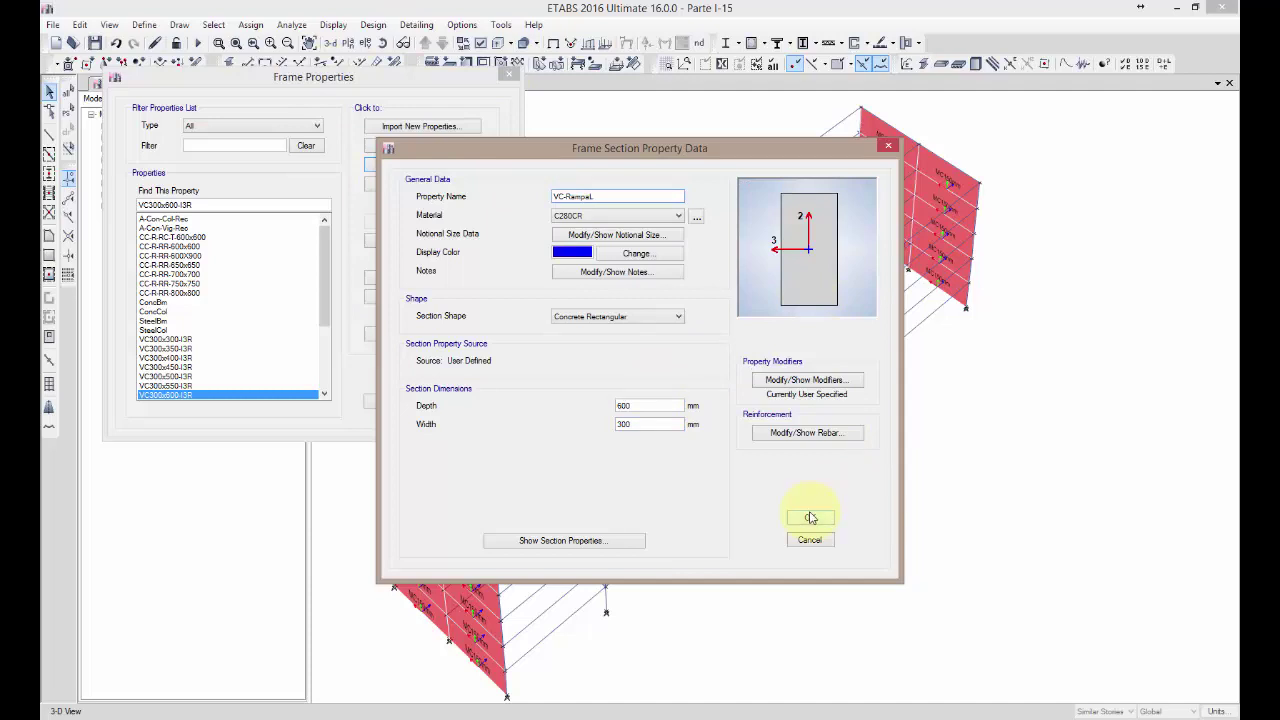
click(598, 197)
drag(588, 196, 529, 203)
key(ctrl+c)
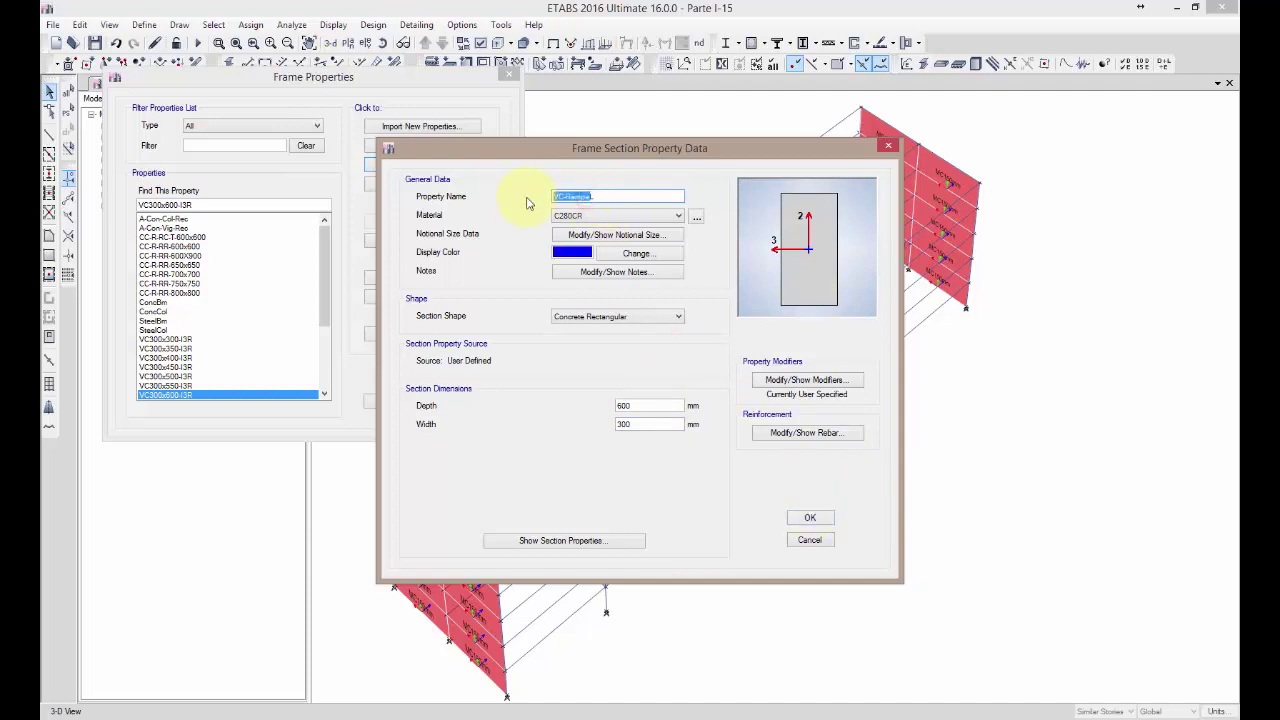
click(810, 517)
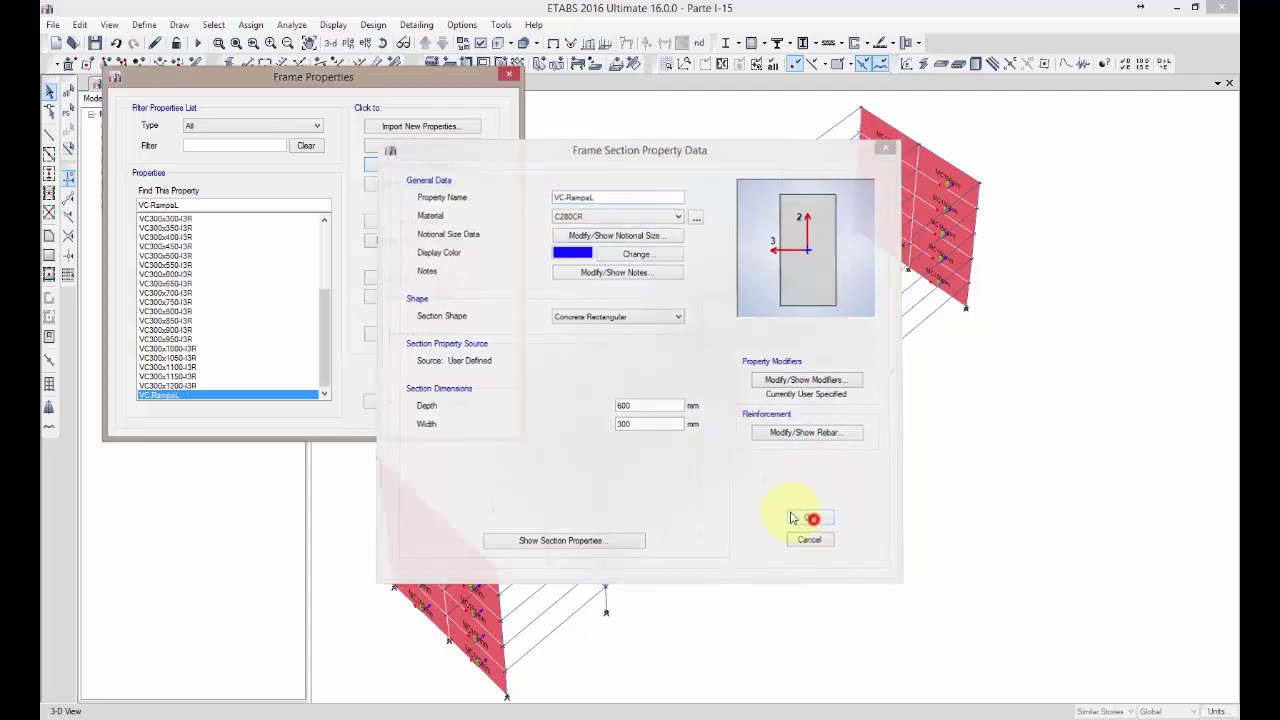
Step: Add a copy of the VC-RampaL frame section named VC-RampaT and accept the frame property changes
click(404, 166)
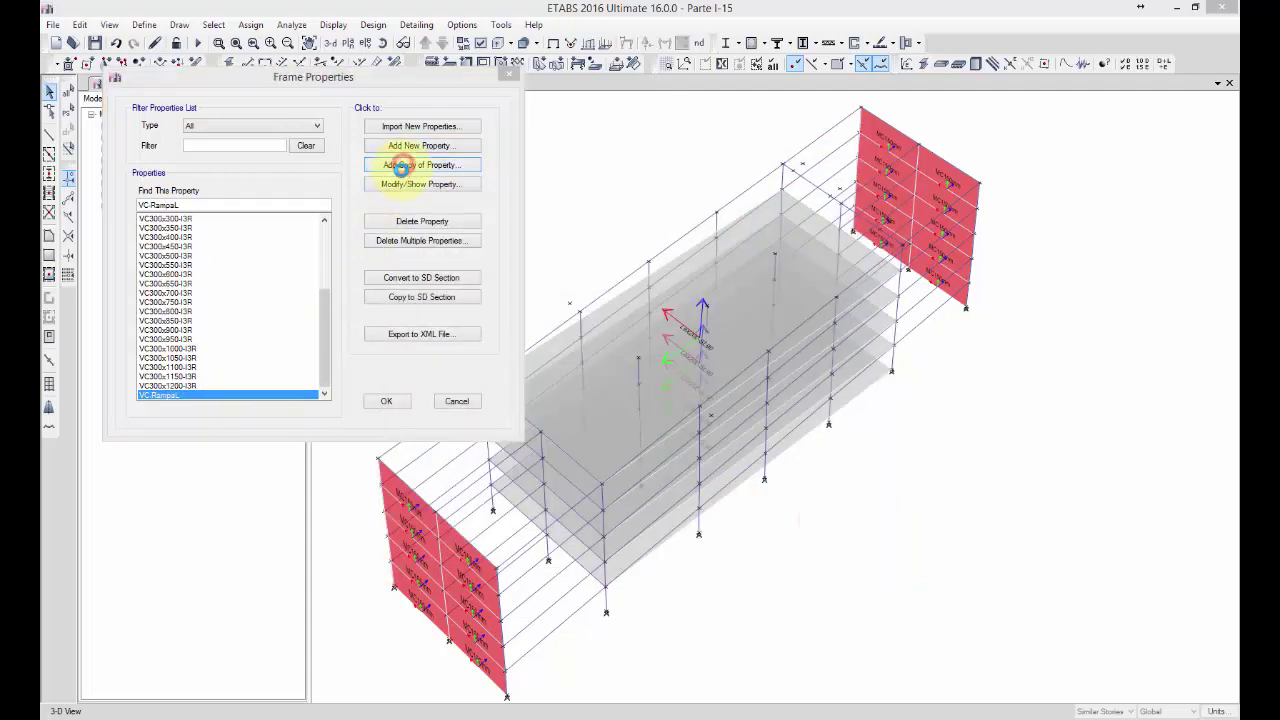
drag(607, 191, 516, 191)
key(ctrl+v)
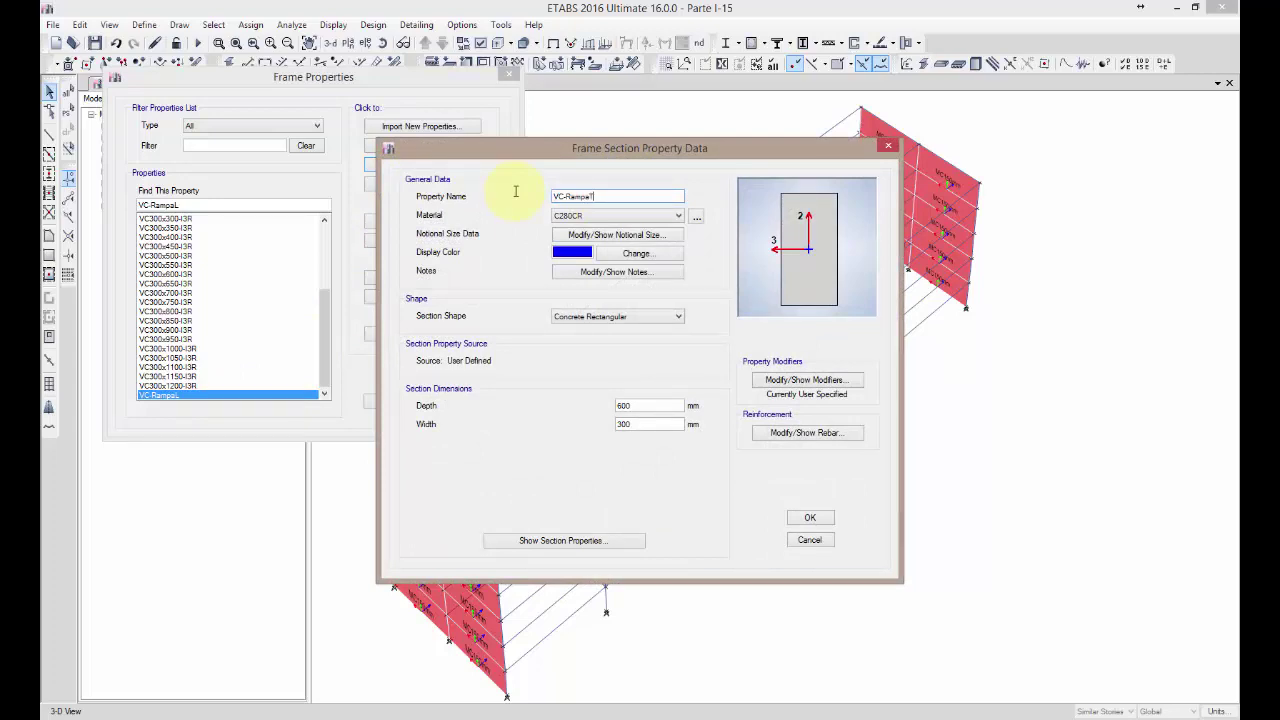
click(812, 517)
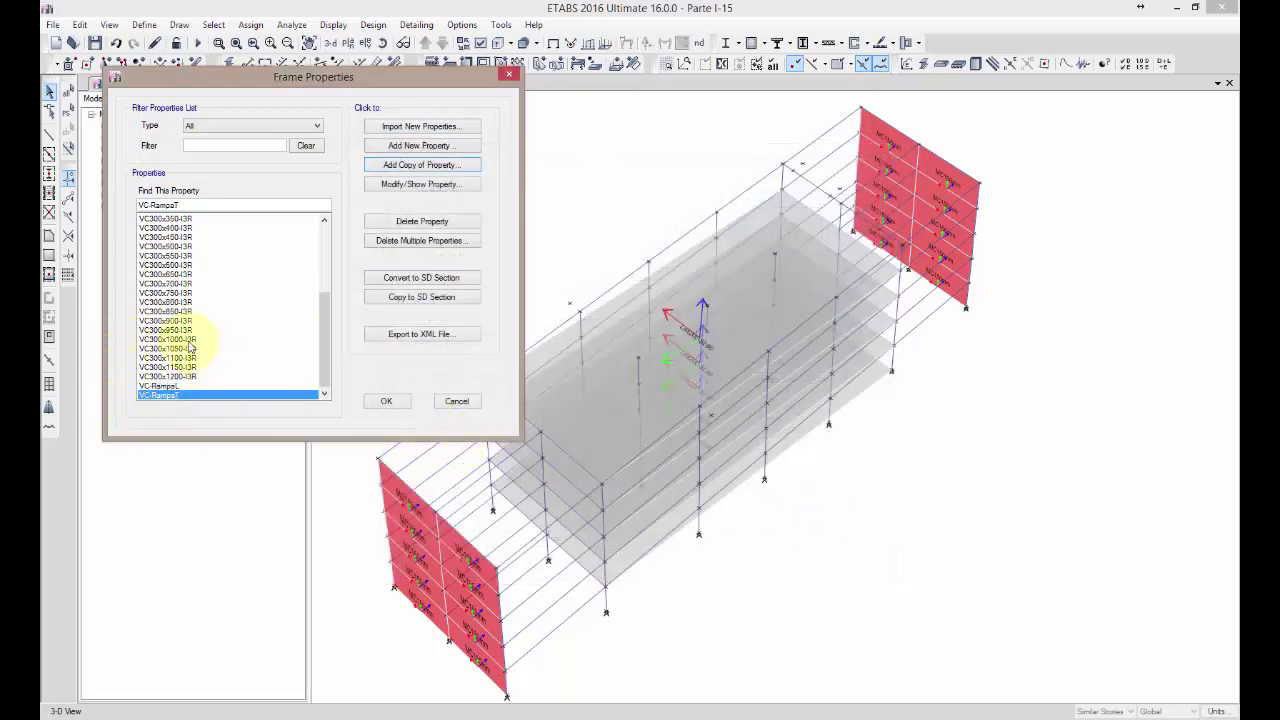
click(386, 401)
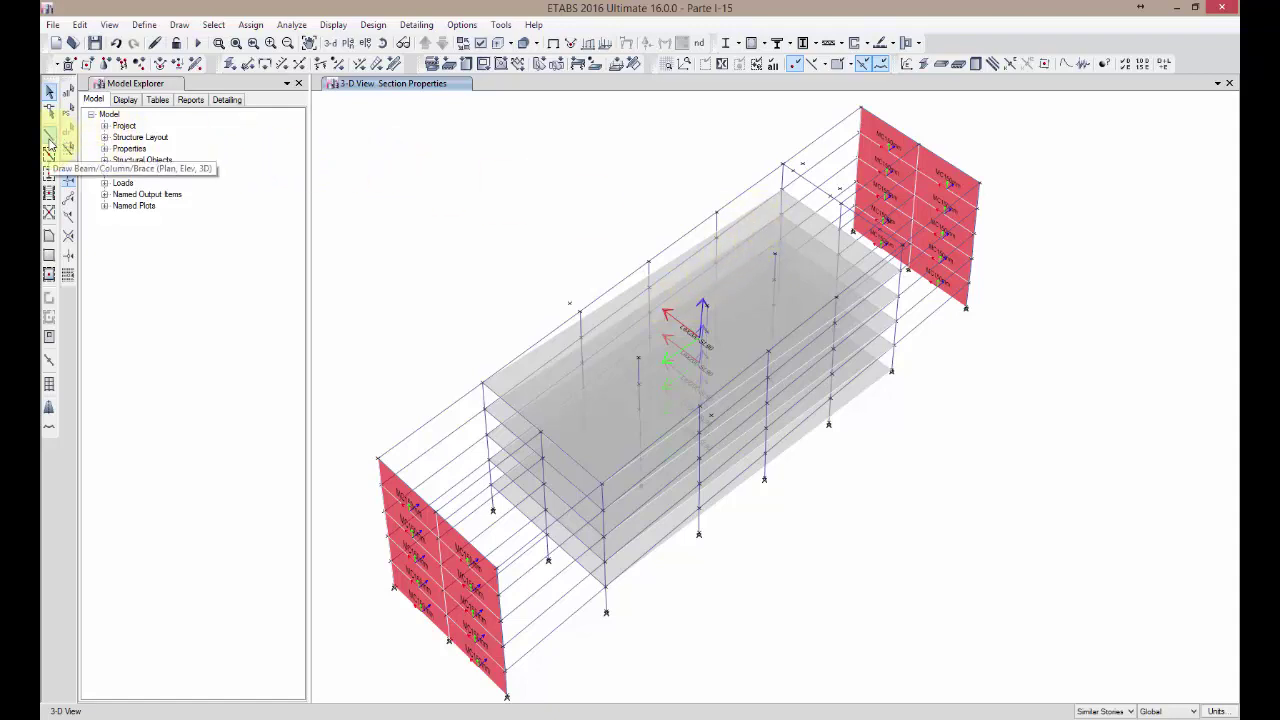
Step: Draw a continuous VC-RampaL beam along the rear long edge of the central slab, corner to corner, and leave drawing mode
click(48, 143)
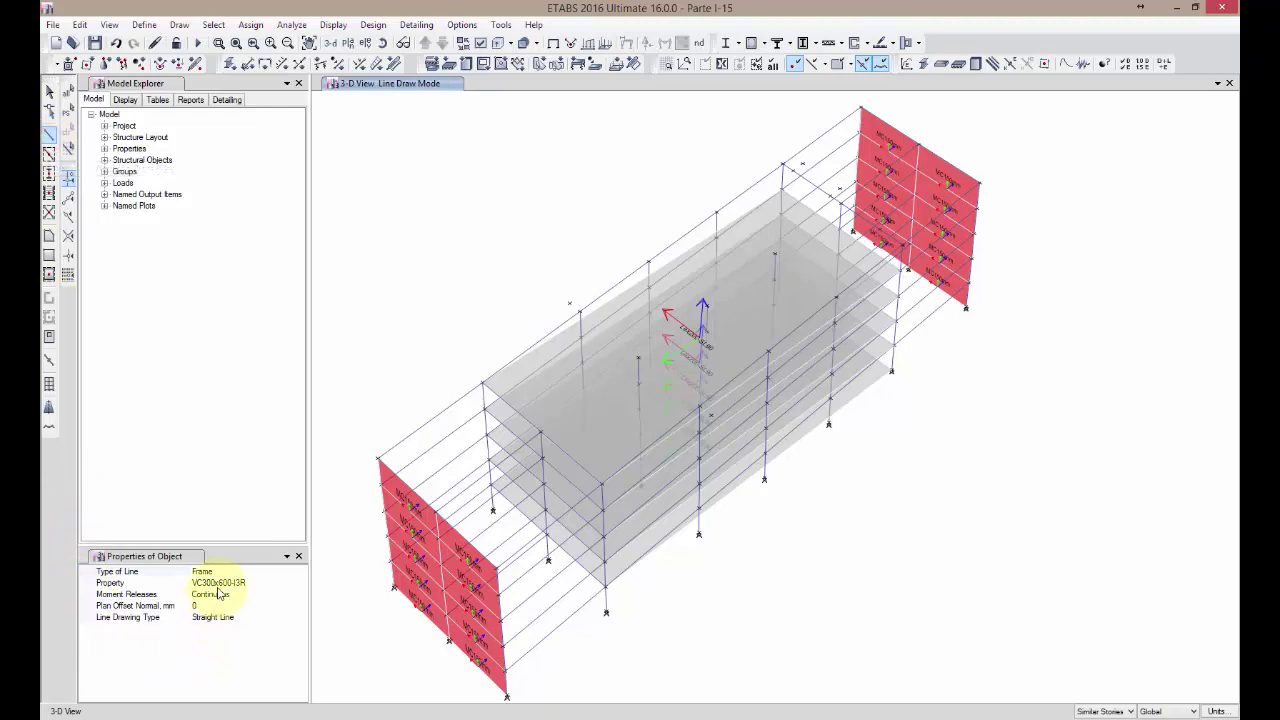
click(236, 583)
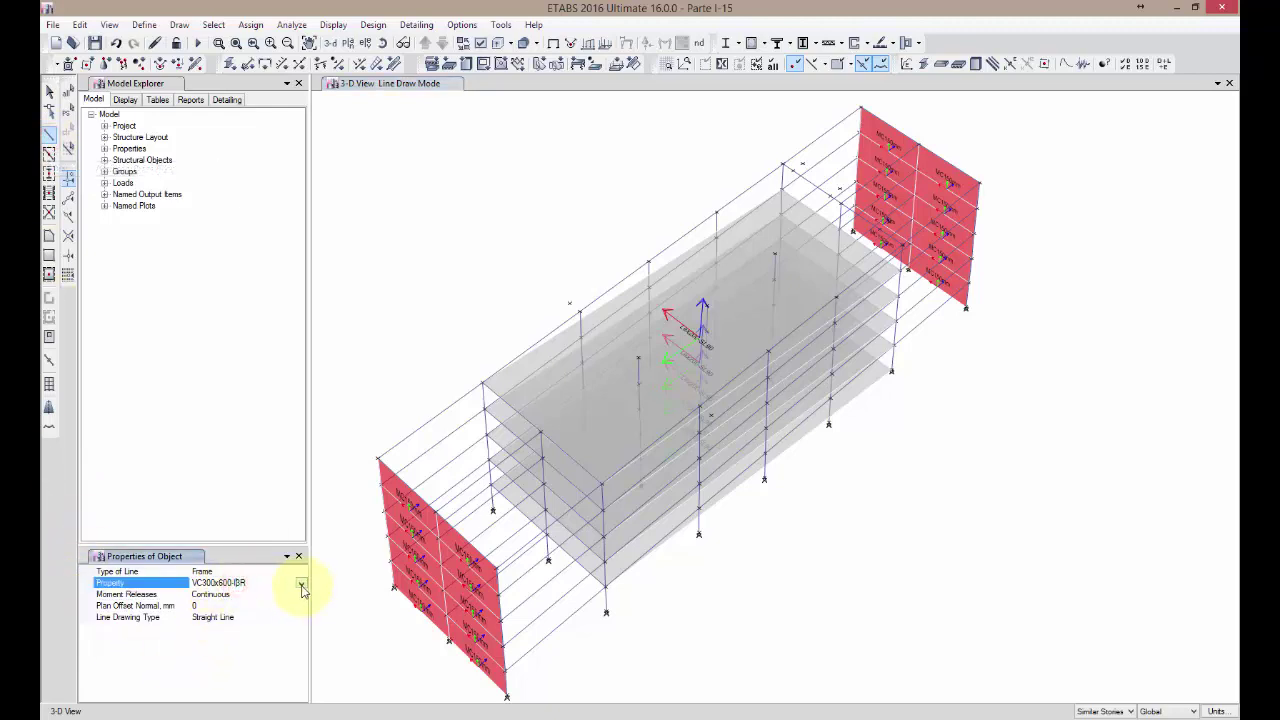
click(301, 583)
scroll(258, 655, down, 3)
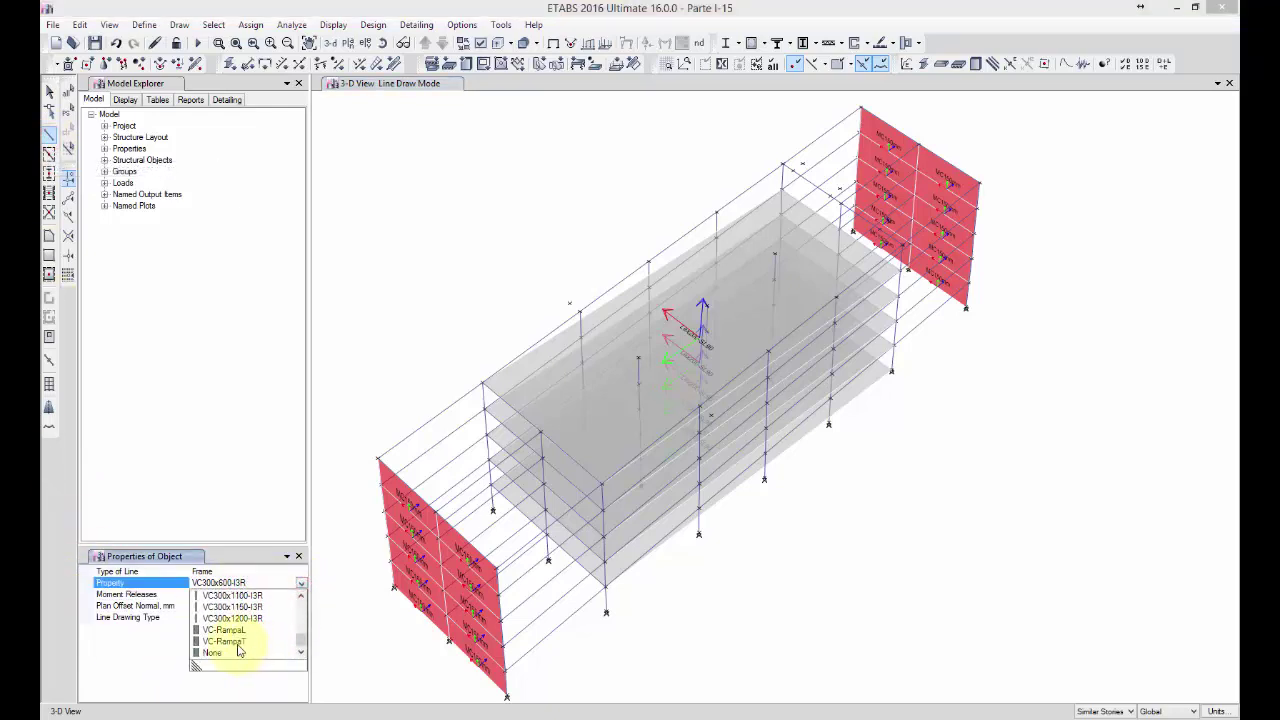
click(256, 632)
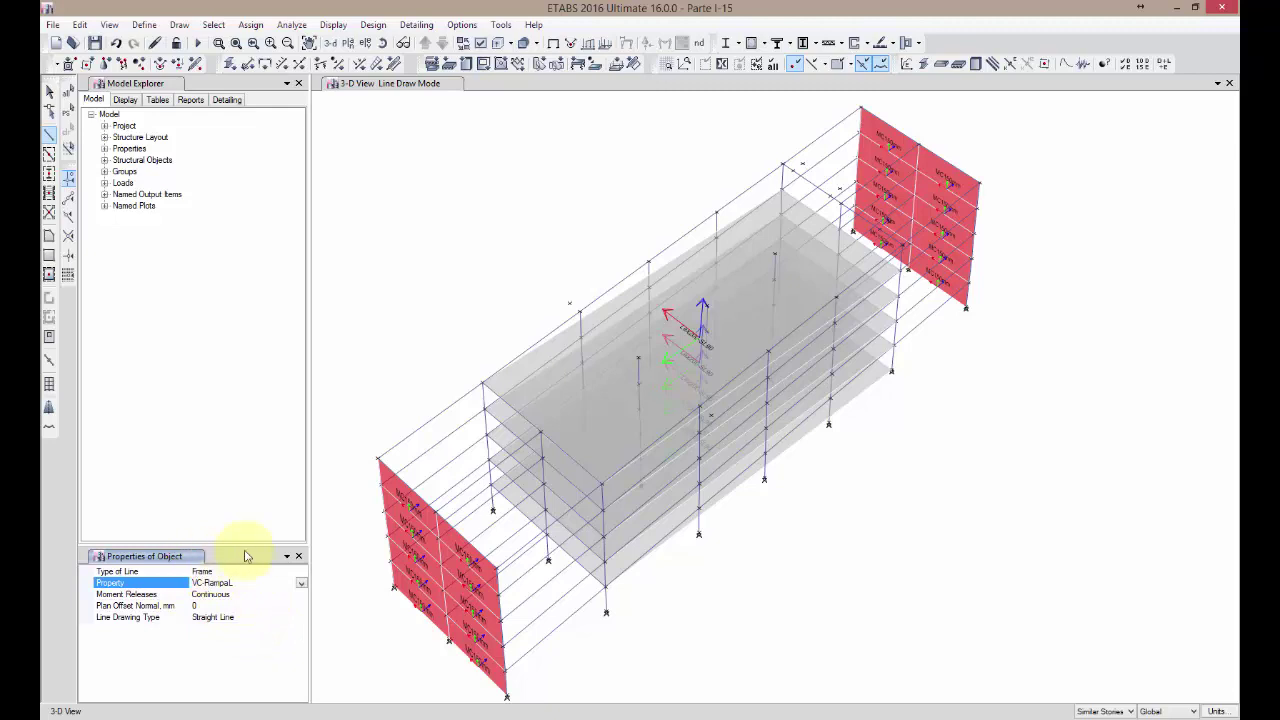
click(482, 385)
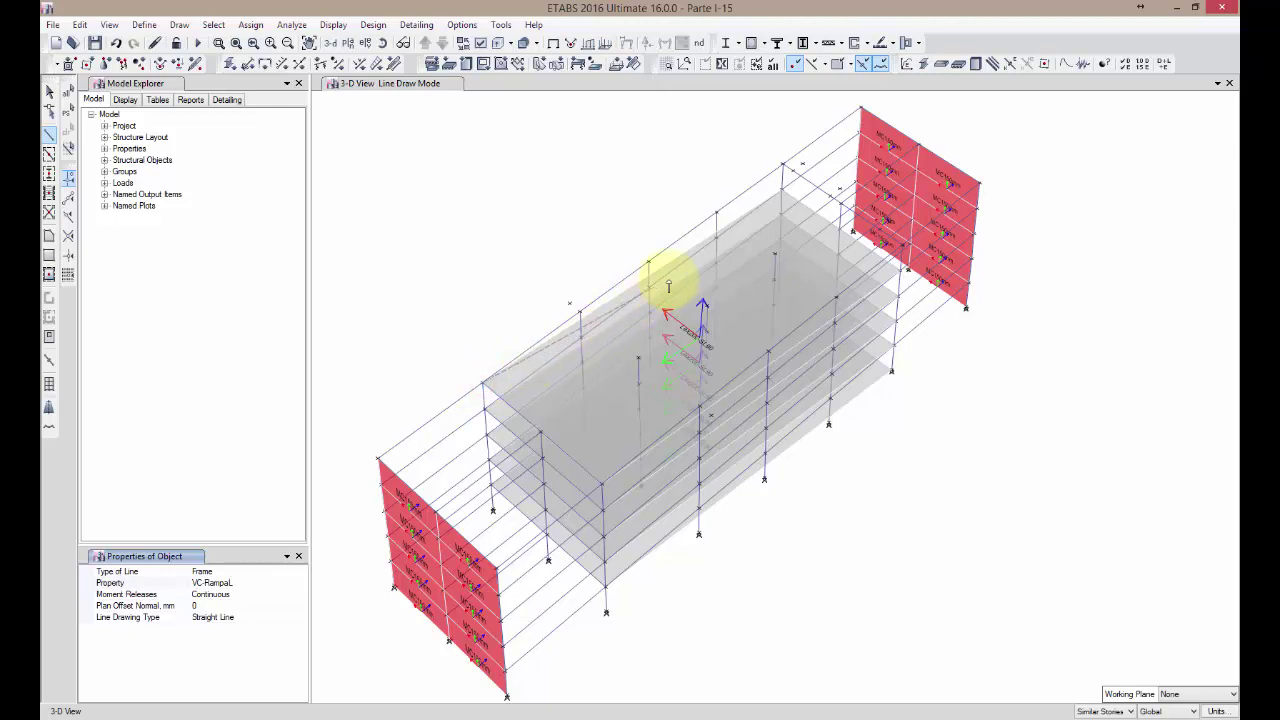
click(780, 190)
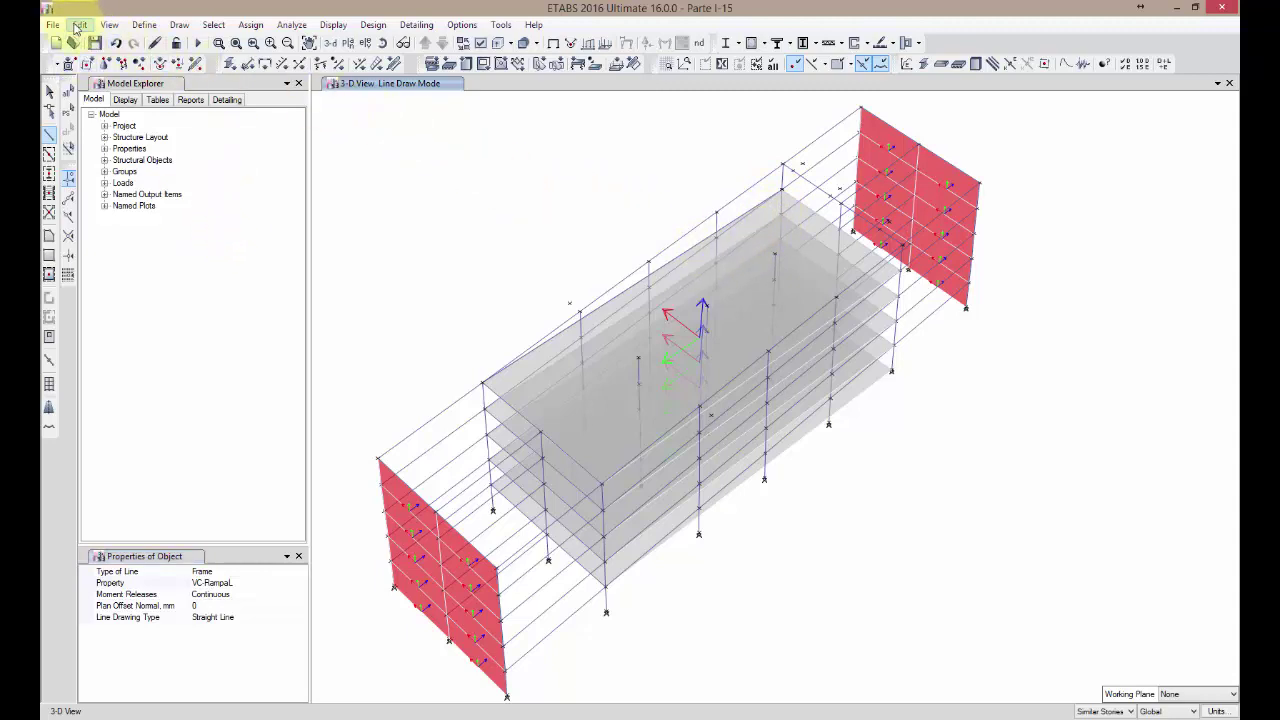
click(50, 92)
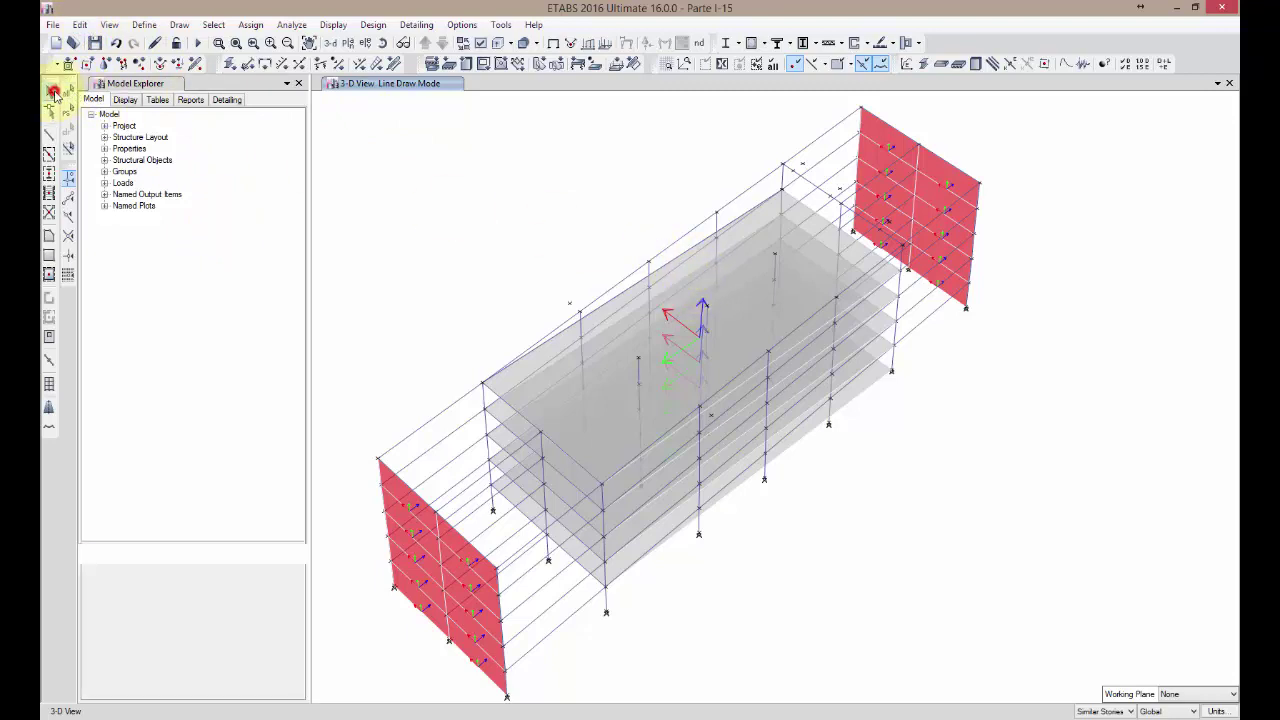
Step: Replicate the new rear-edge ramp beams linearly on all similar stories with dy -6.6 m and 2 copies
click(676, 260)
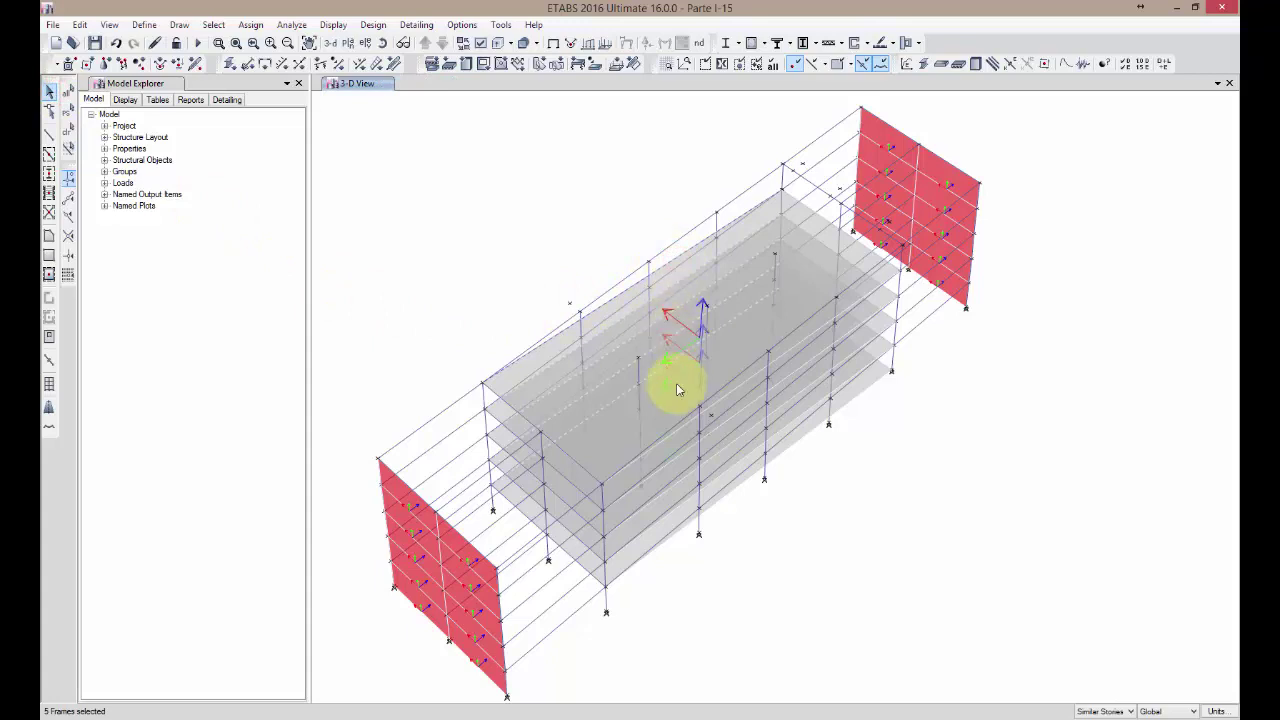
click(88, 27)
click(112, 249)
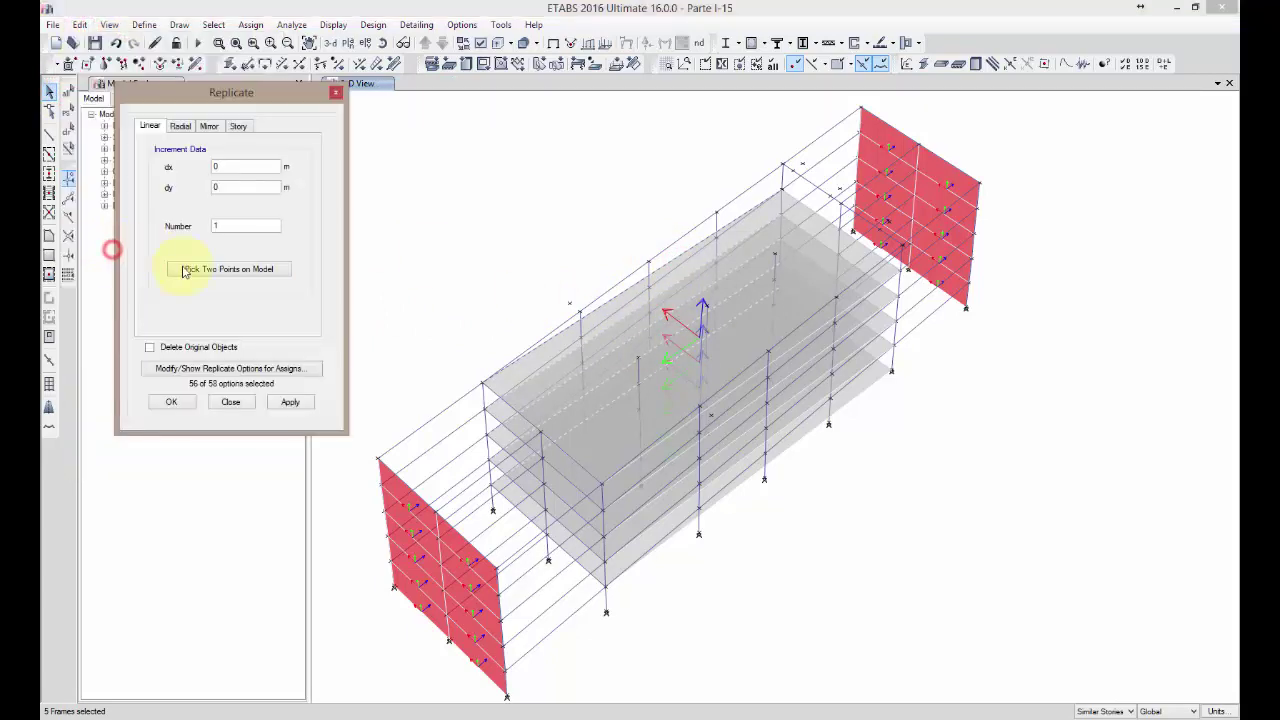
double_click(233, 224)
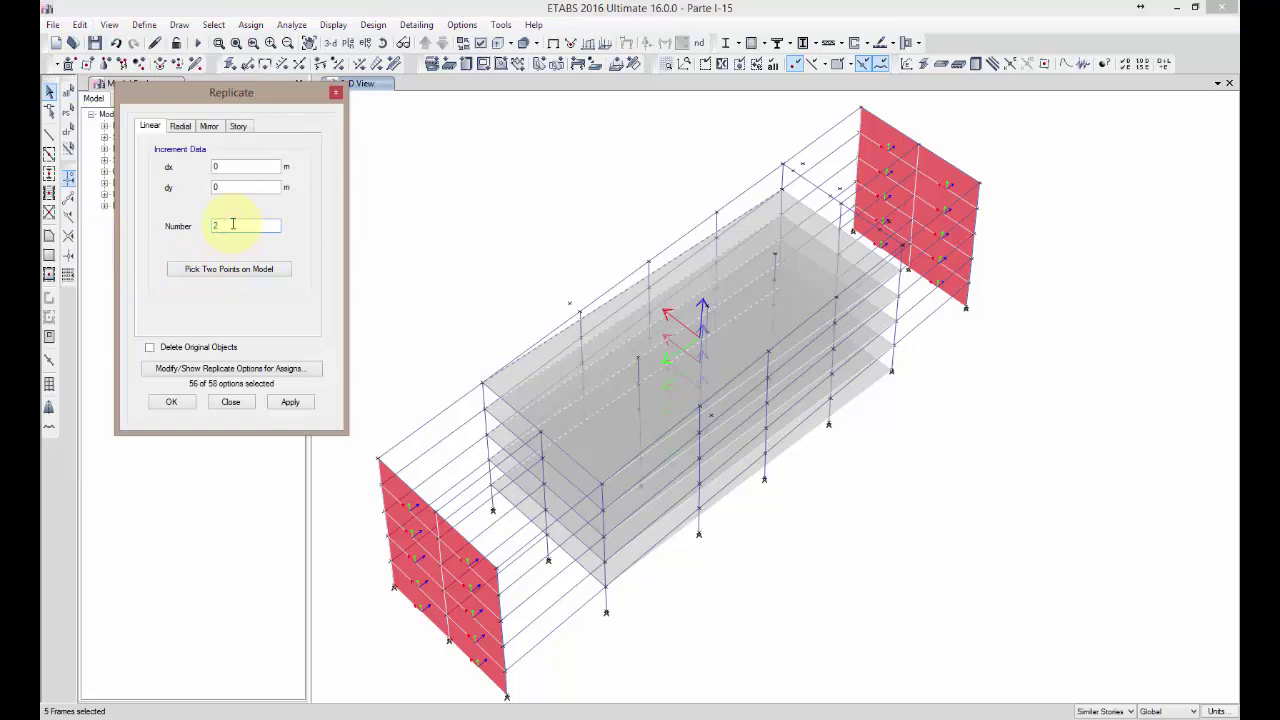
double_click(229, 185)
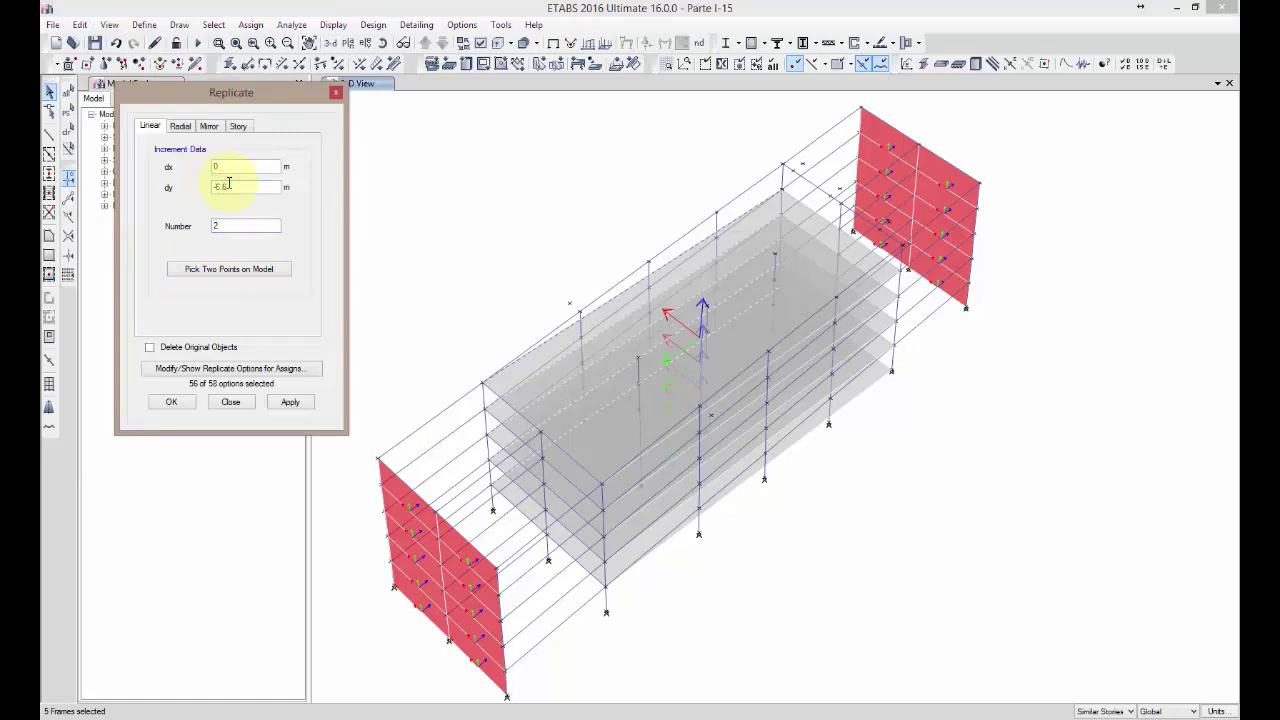
click(285, 402)
click(290, 403)
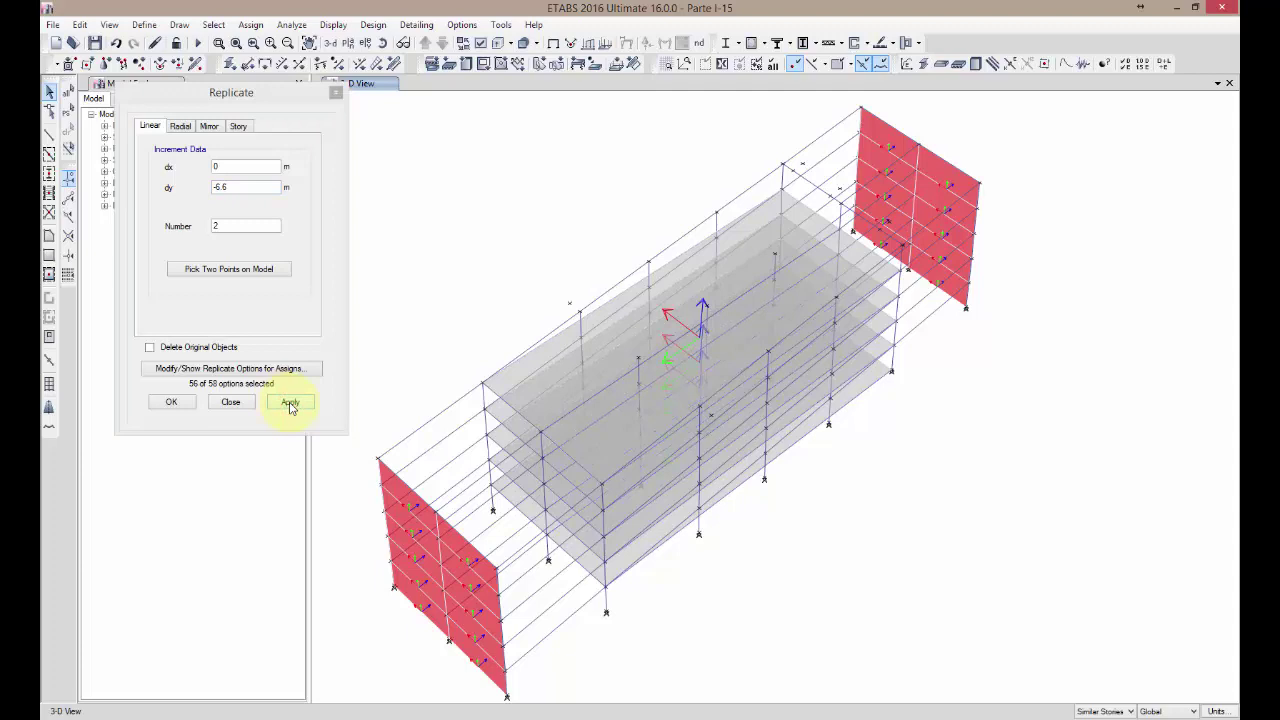
click(231, 402)
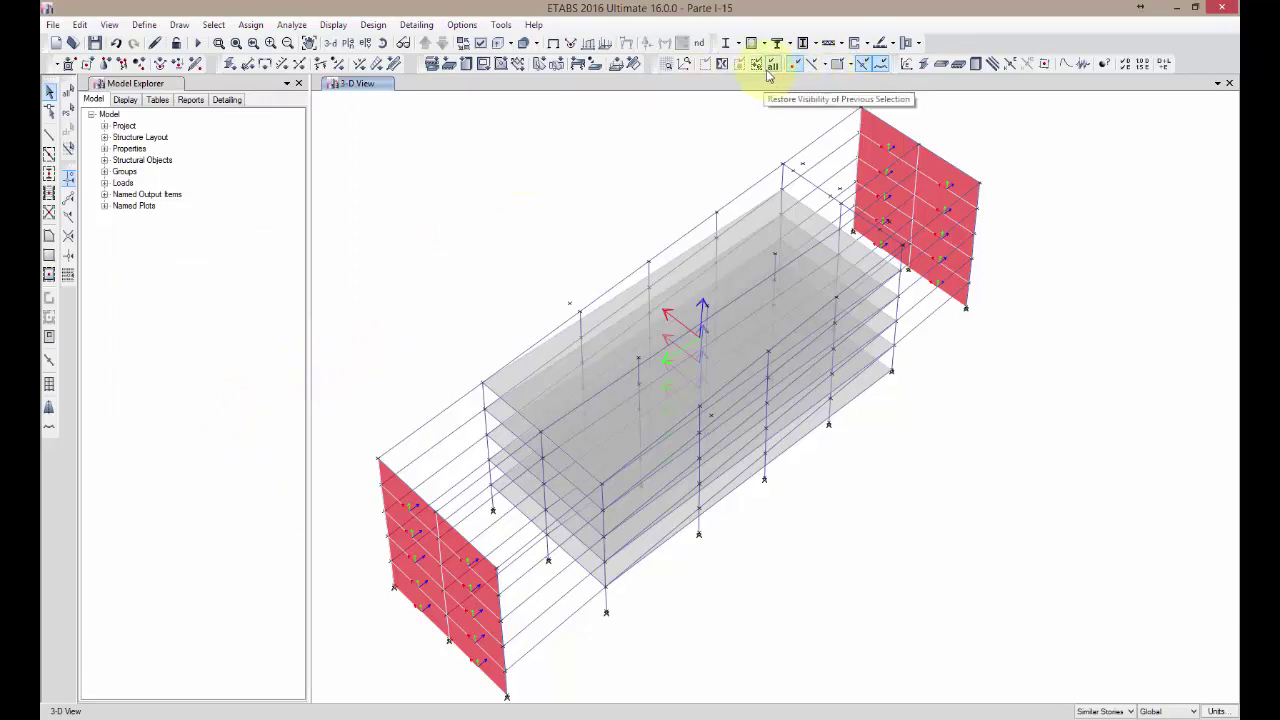
Step: Hide the shells, show the extruded named display of the "tajada entre 4 y 6", and switch off the extruded frame view
click(838, 64)
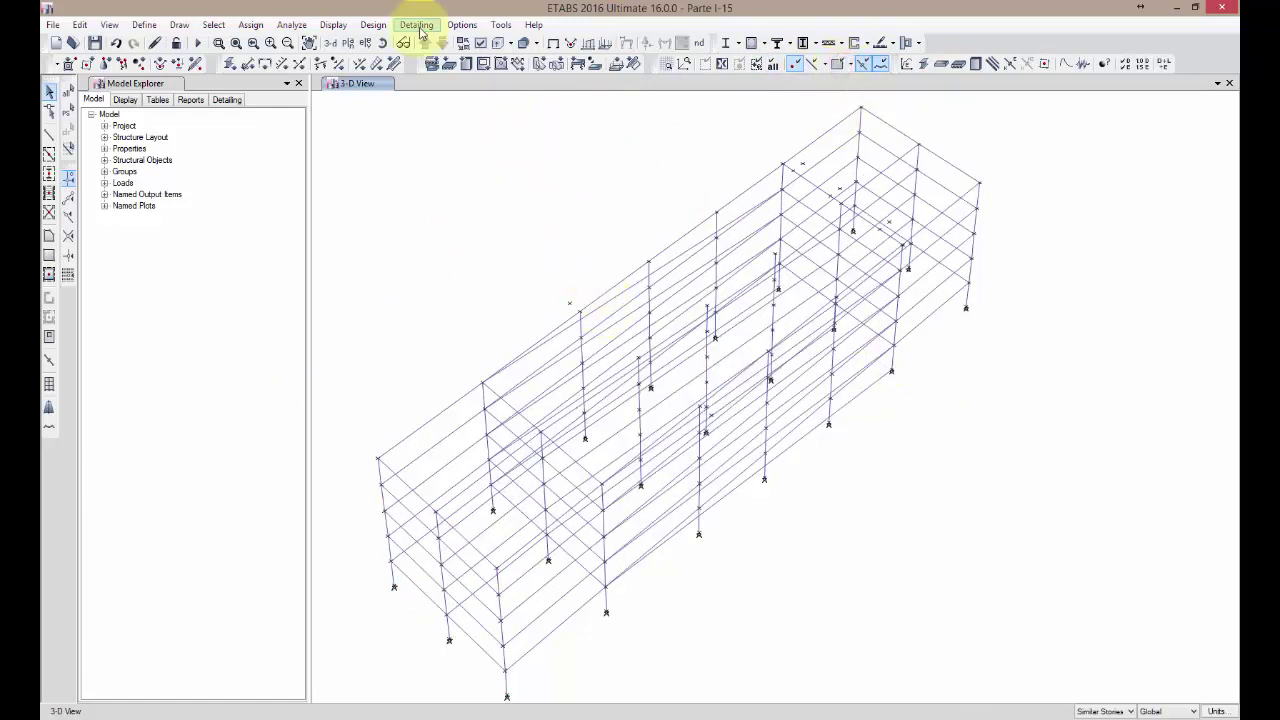
click(334, 25)
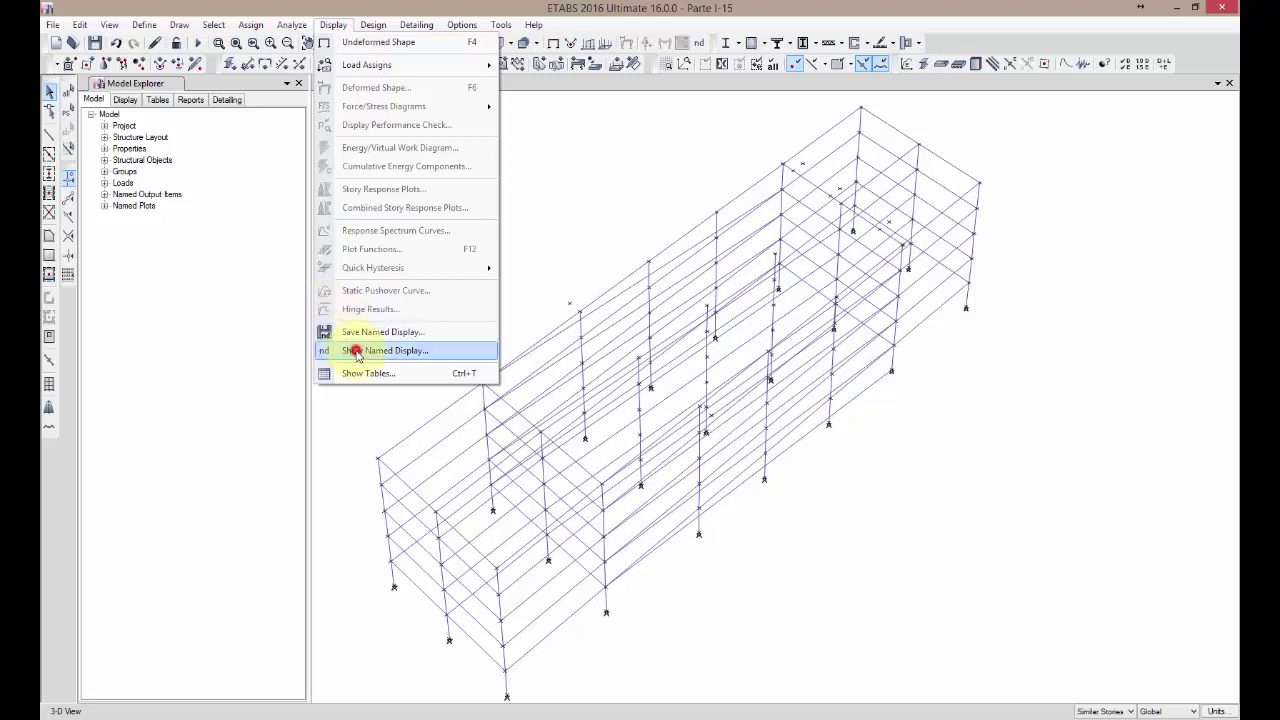
click(349, 350)
click(588, 274)
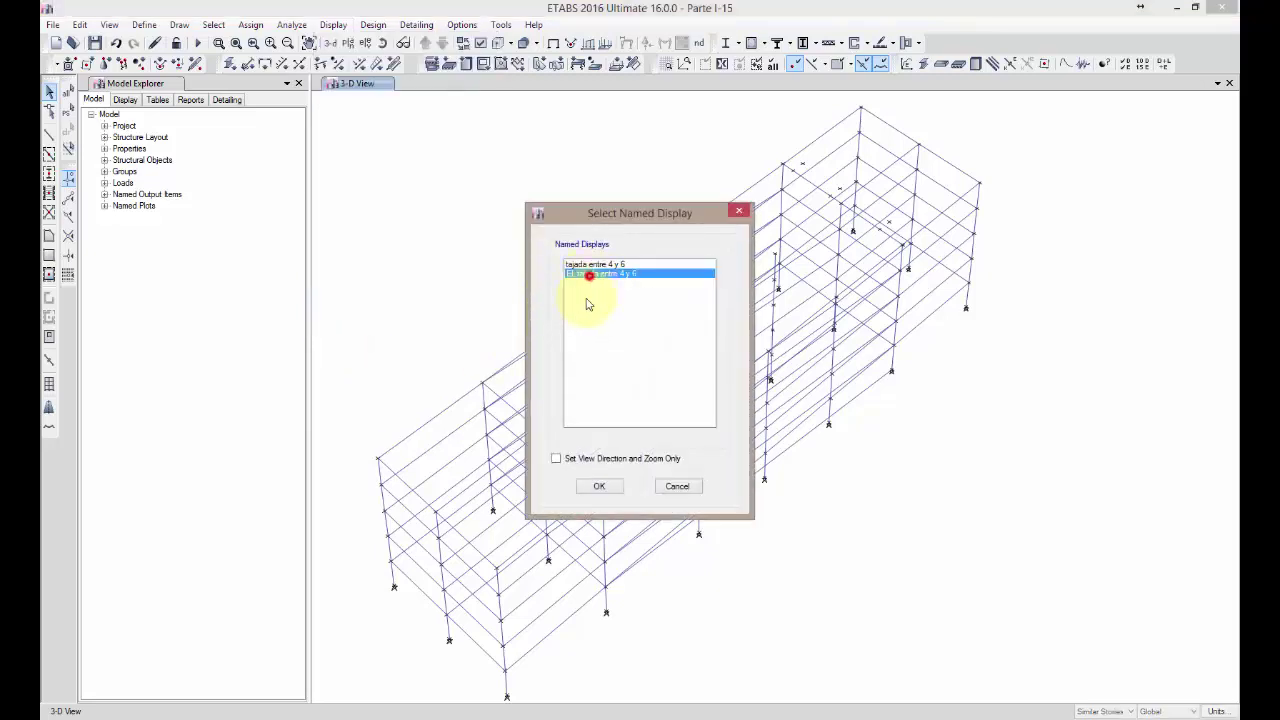
click(593, 487)
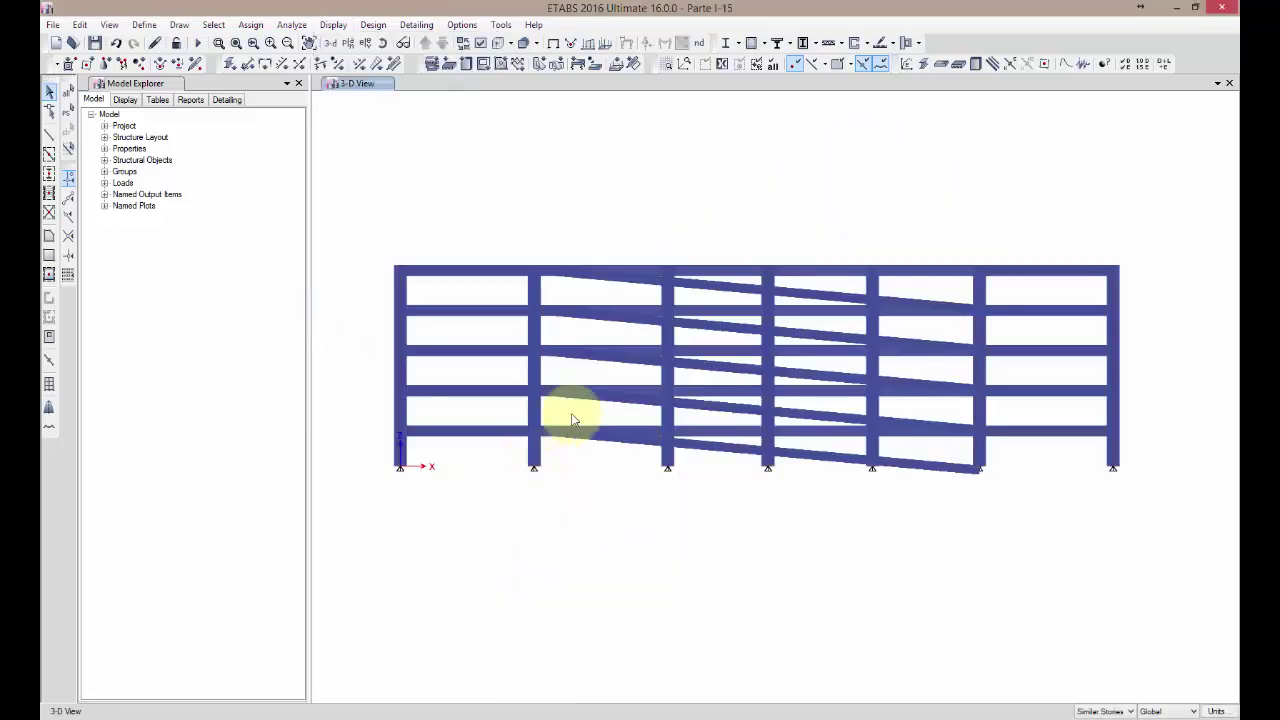
middle_drag(837, 563, 803, 560)
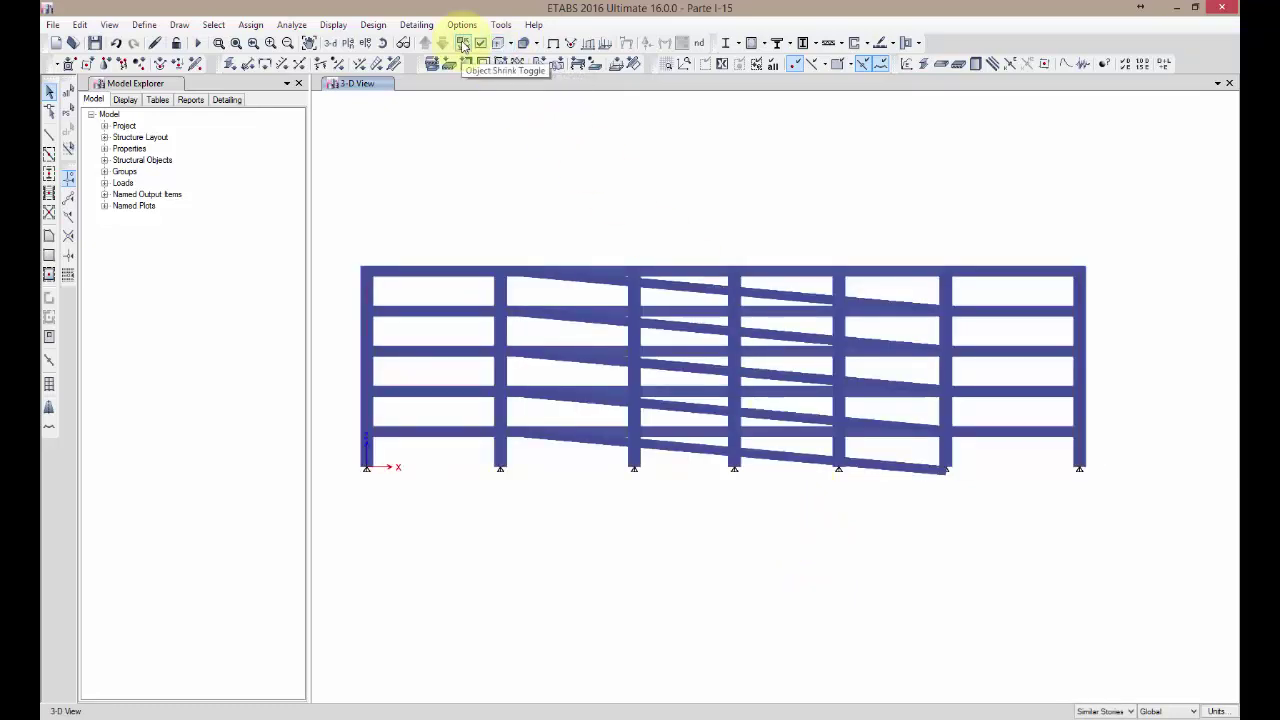
click(496, 43)
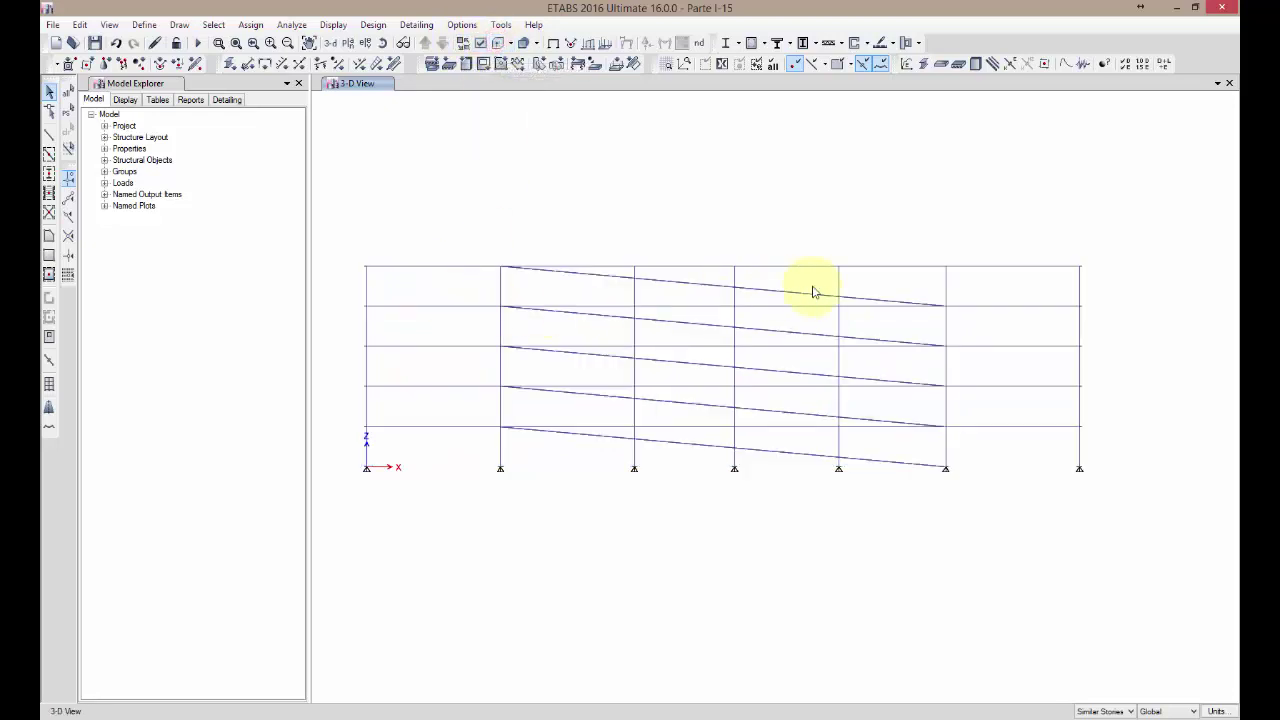
Step: Divide the inclined ramp beams and the intermediate columns they cross on all five levels, breaking at intersections with selected frames and joints
drag(886, 280, 546, 297)
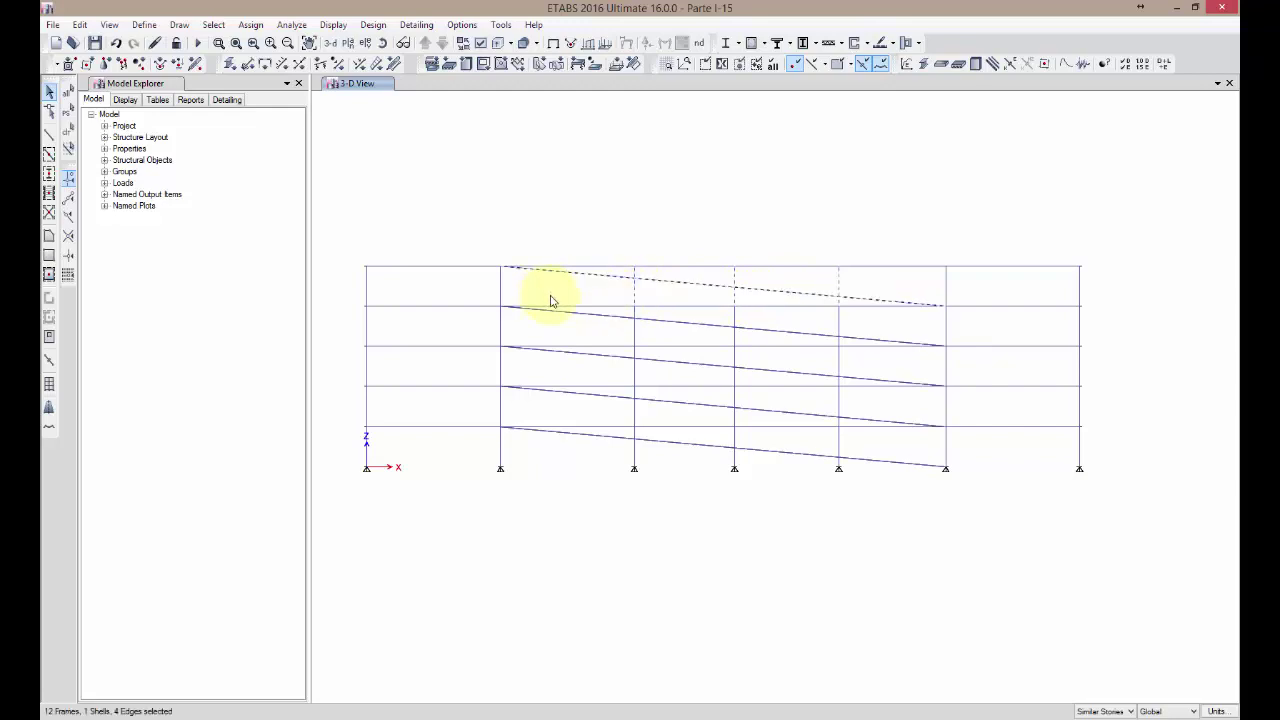
drag(864, 321, 566, 340)
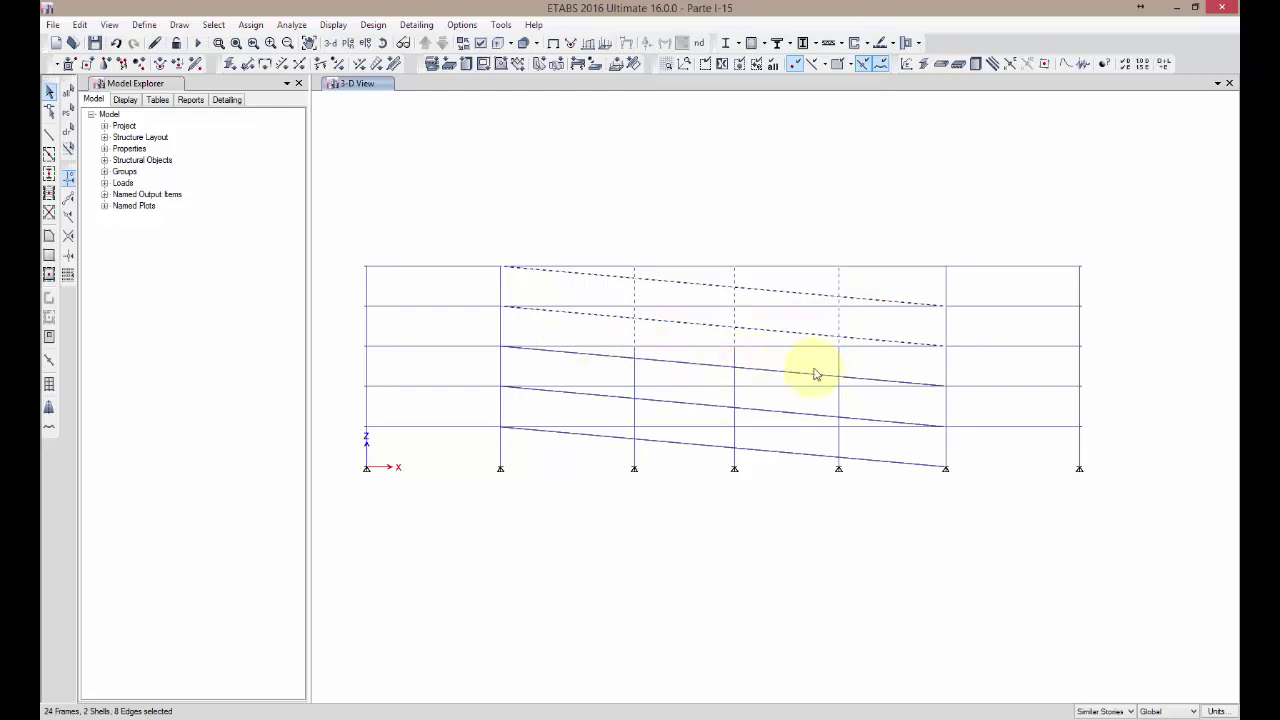
drag(874, 362, 560, 378)
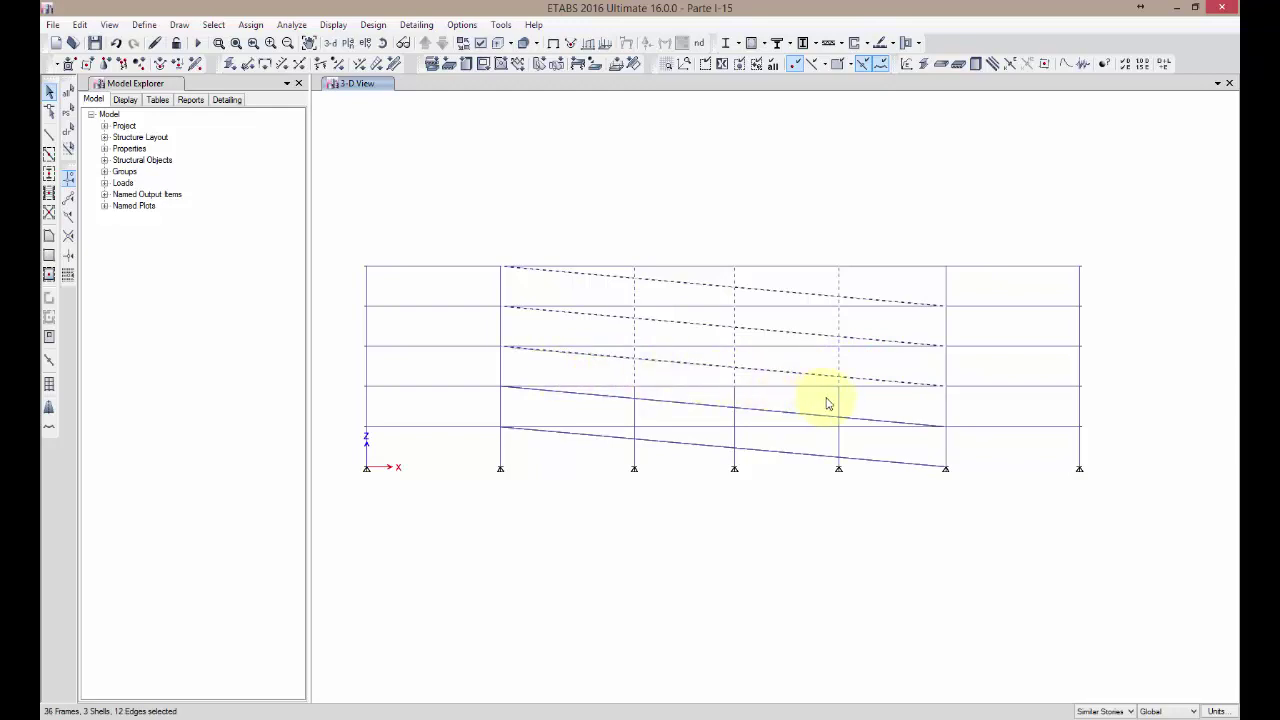
drag(858, 405, 591, 421)
drag(866, 450, 557, 450)
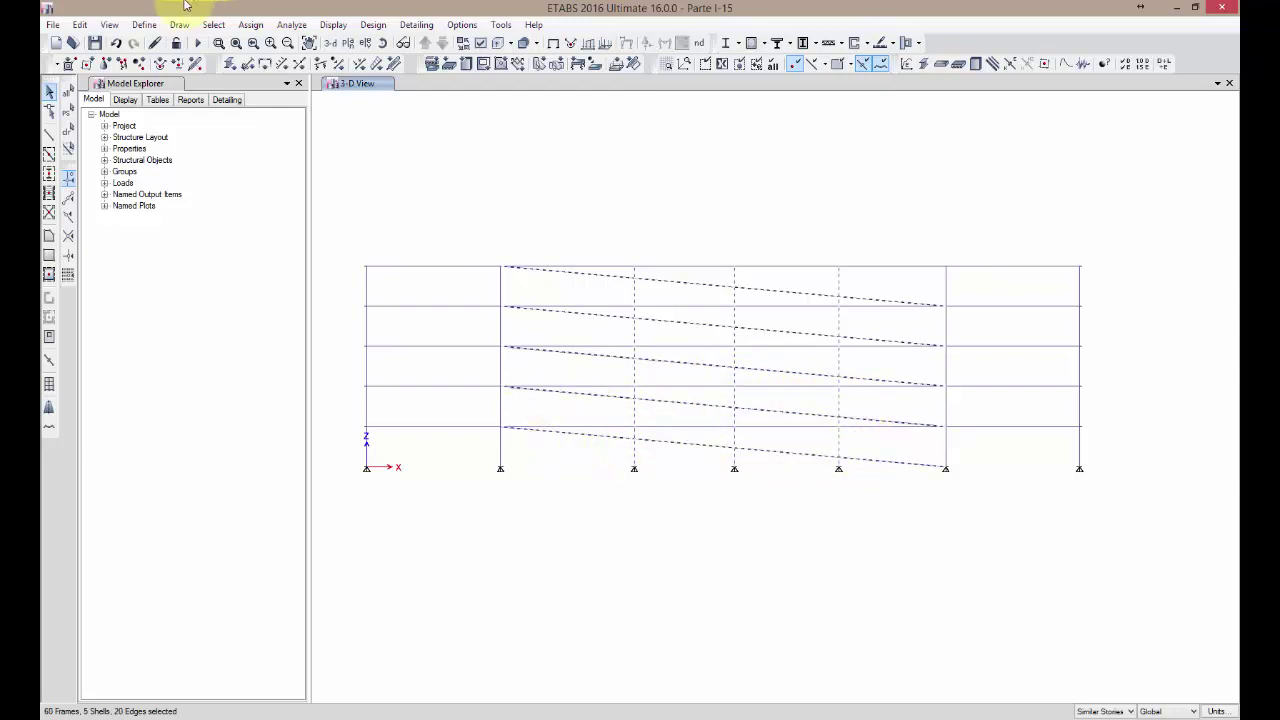
click(79, 24)
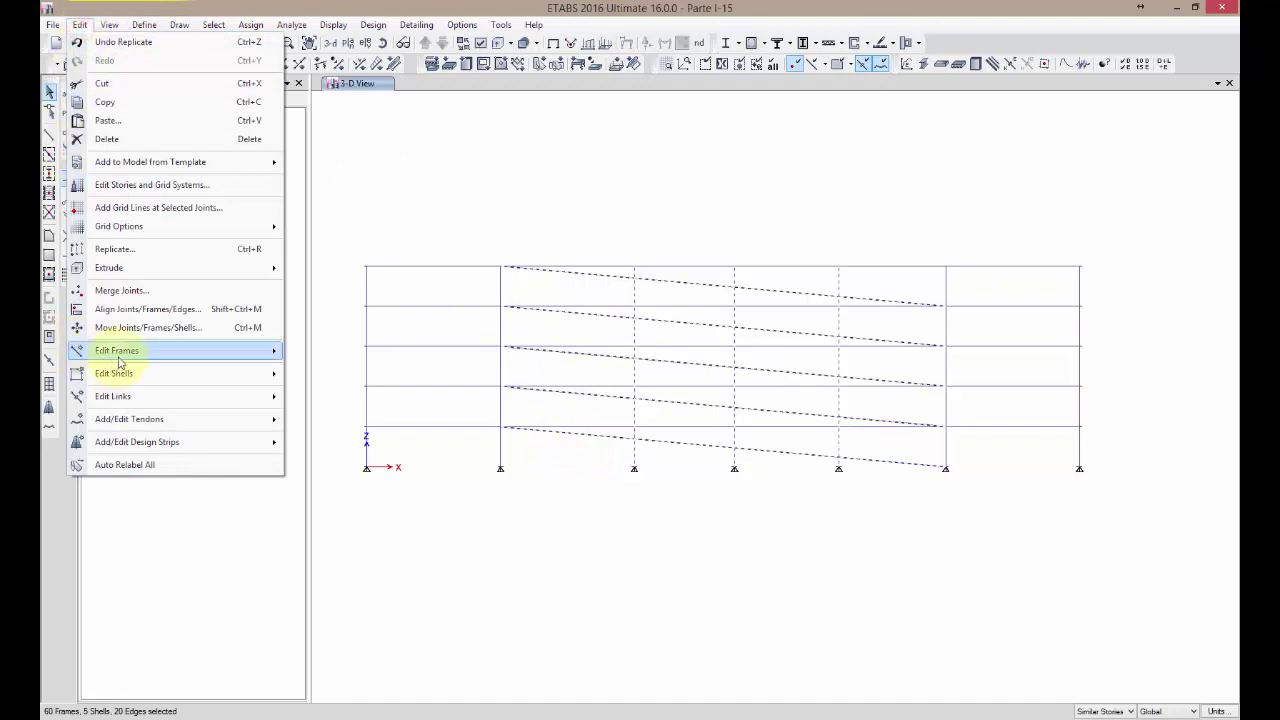
mouse_move(123, 351)
click(345, 352)
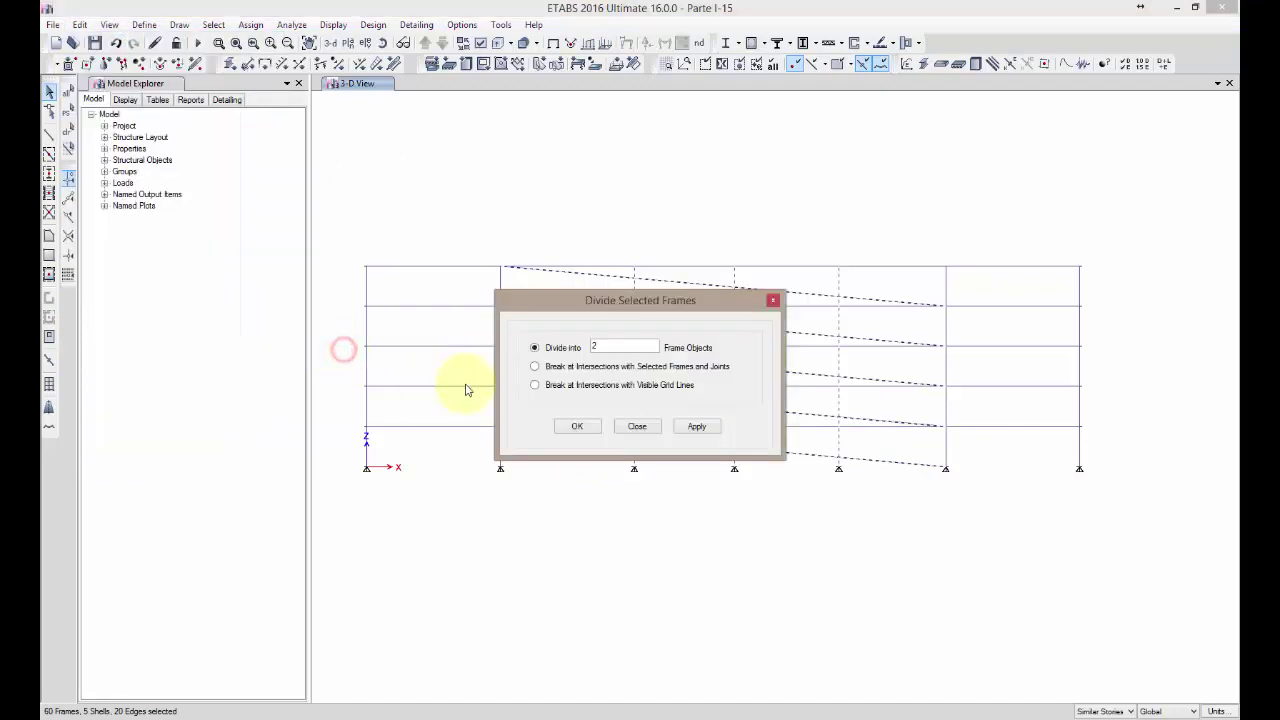
click(535, 367)
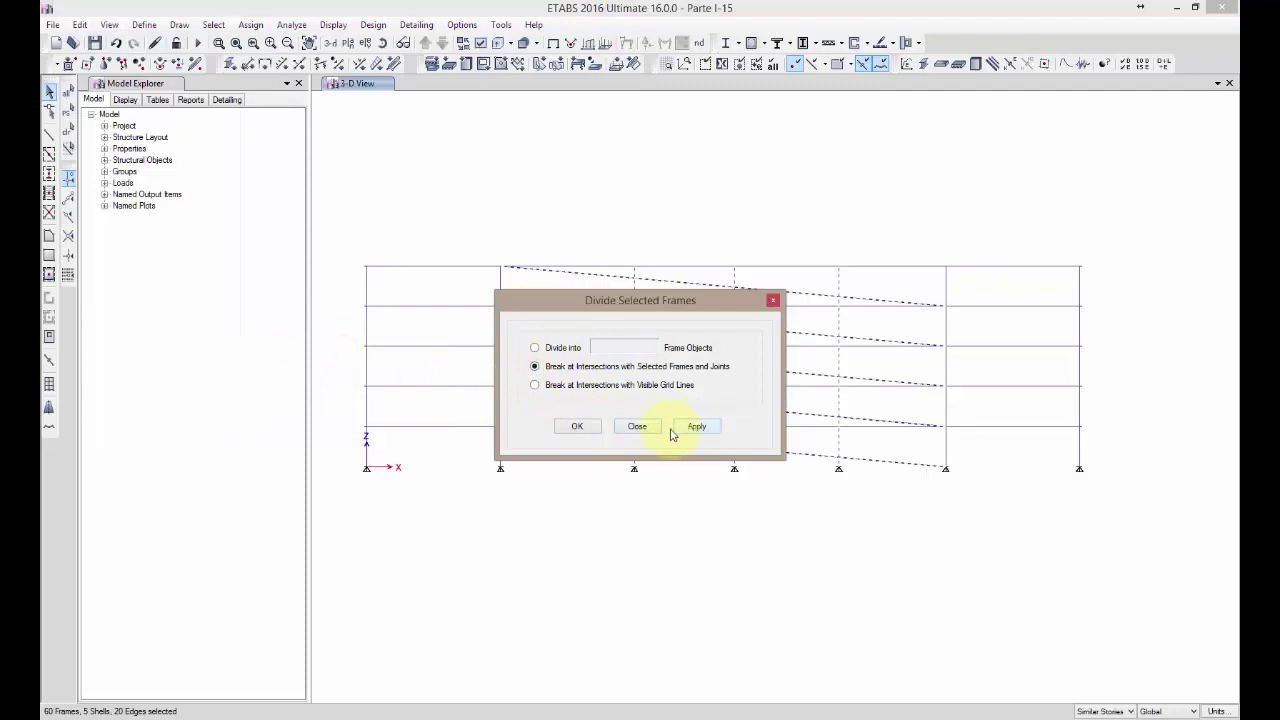
drag(651, 300, 417, 218)
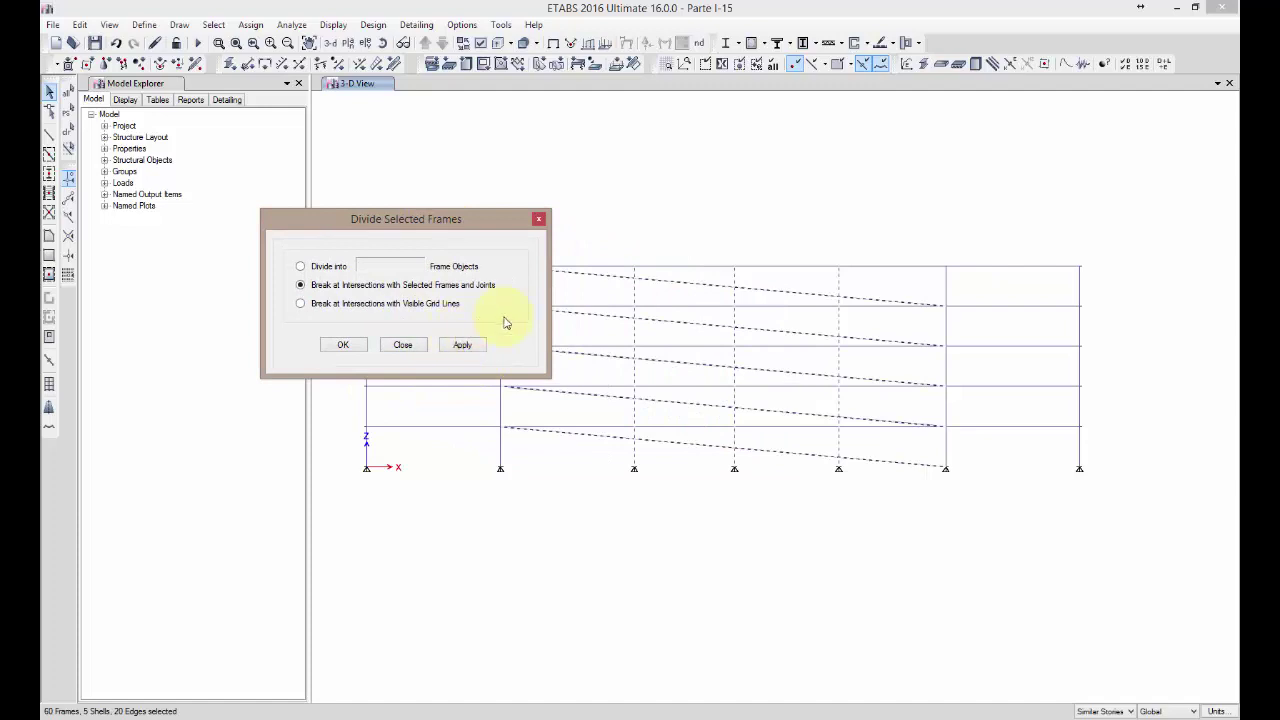
click(470, 345)
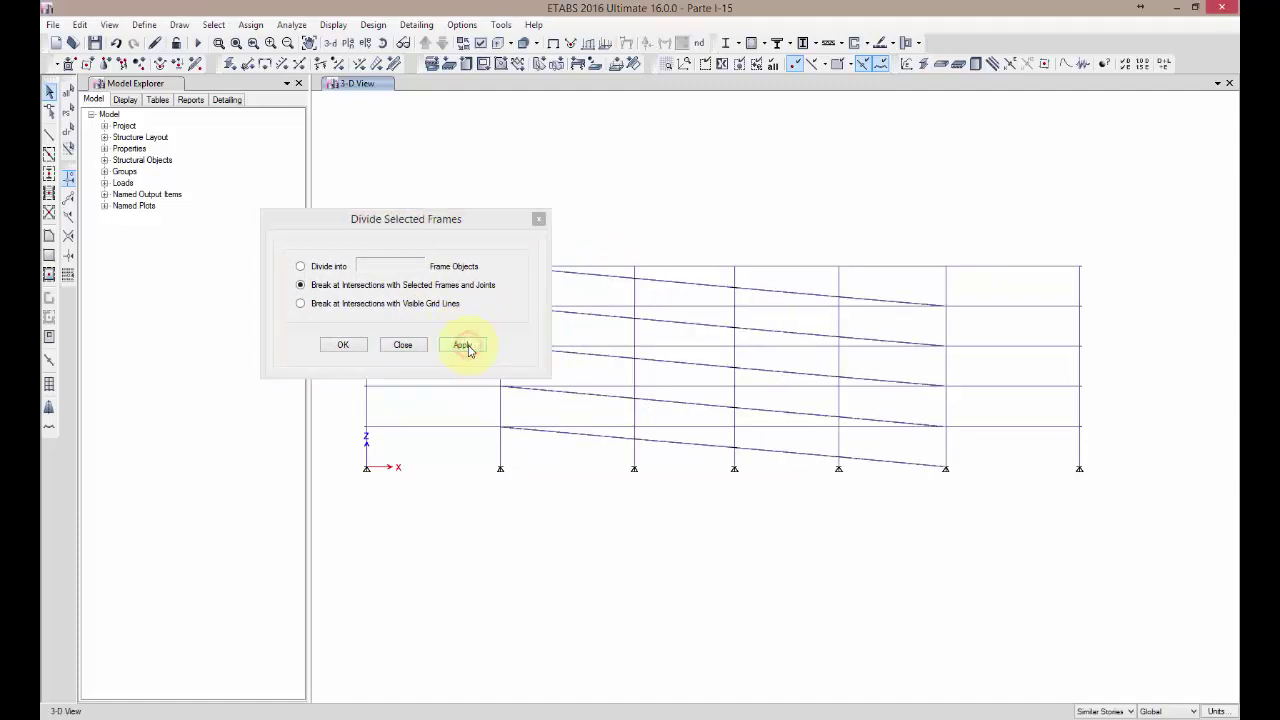
click(401, 346)
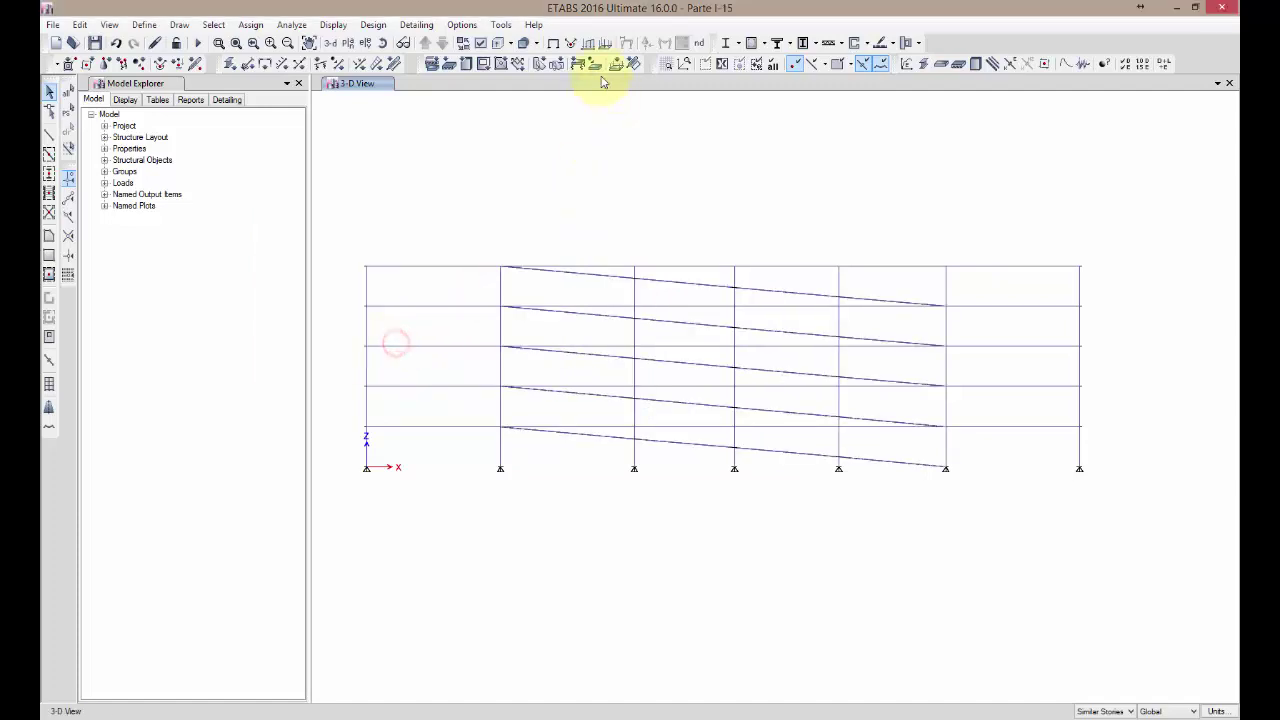
Step: Turn on the object shrink display and return to the default 3-D view of the whole building
click(463, 43)
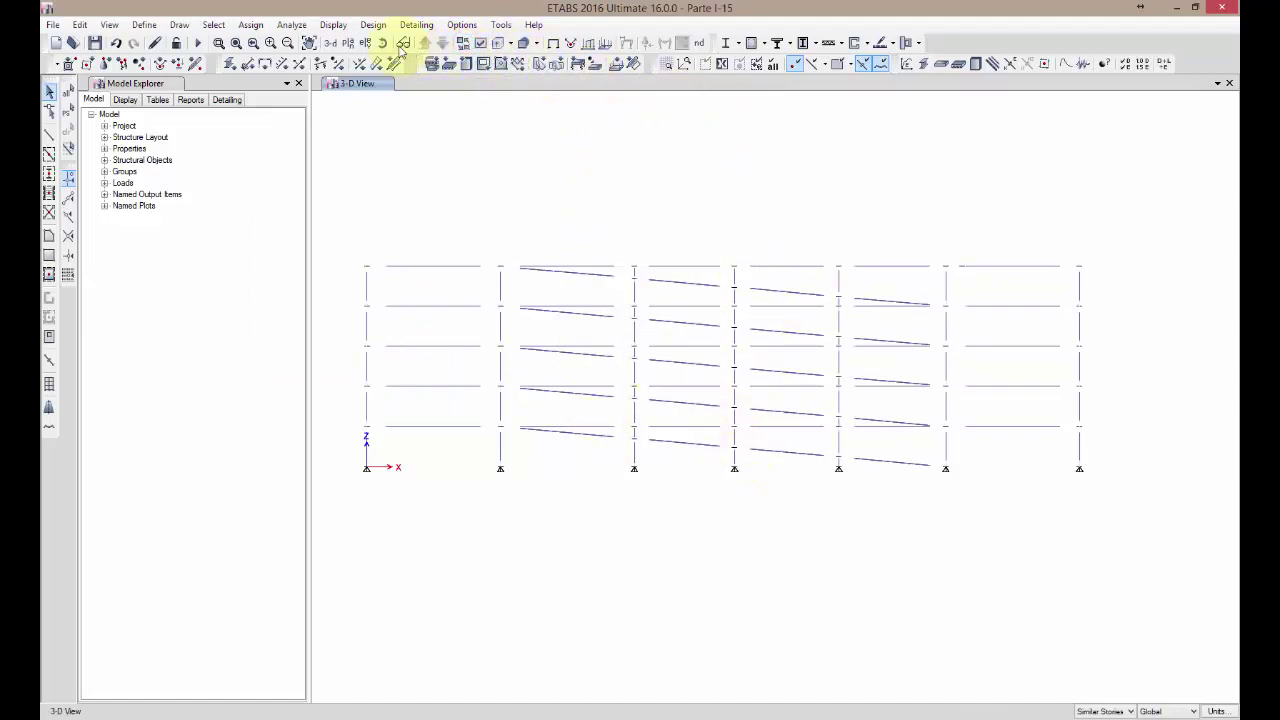
click(330, 44)
scroll(789, 556, up, 4)
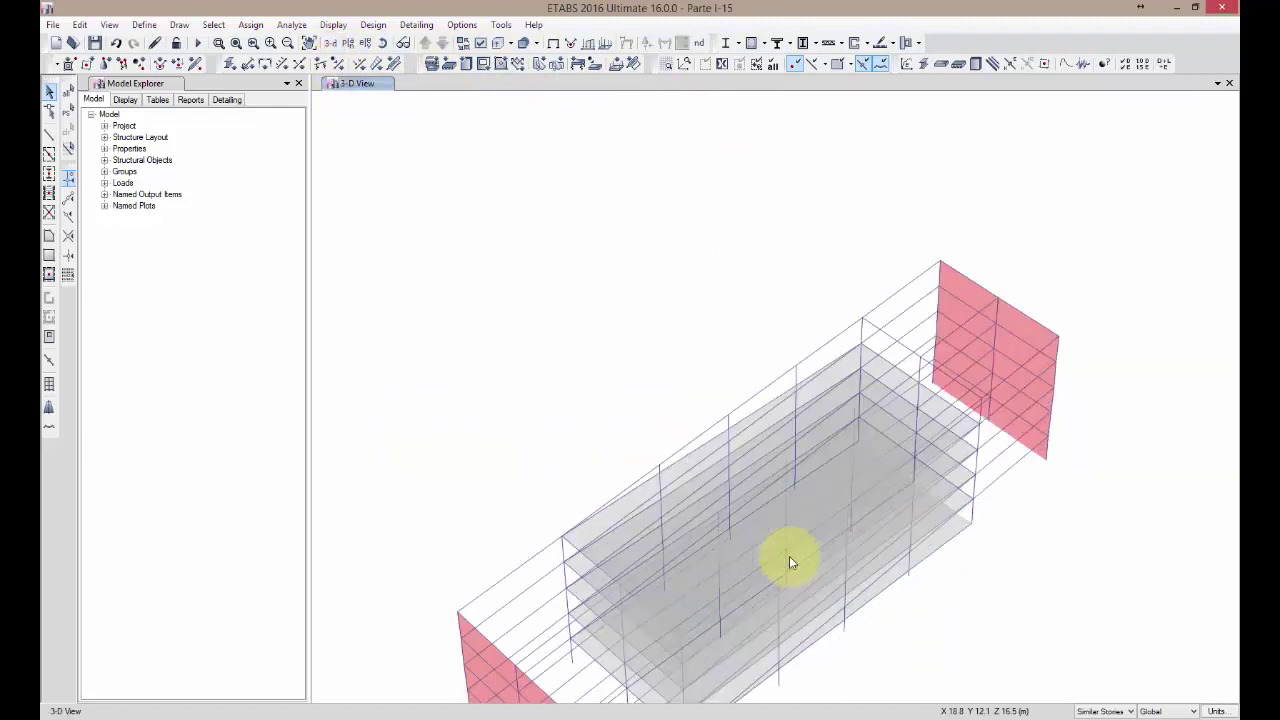
middle_drag(924, 655, 920, 503)
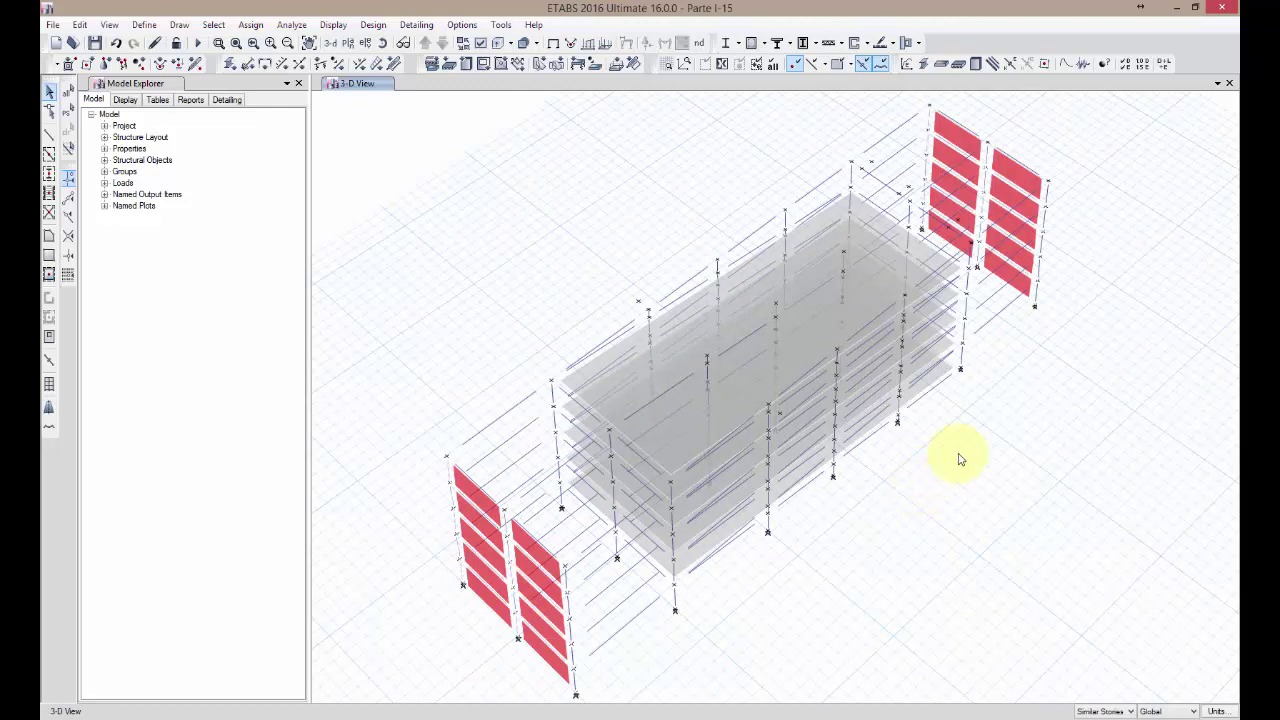
Step: Rotate the local axes of the central ramp slabs 90 degrees from the default orientation
click(833, 213)
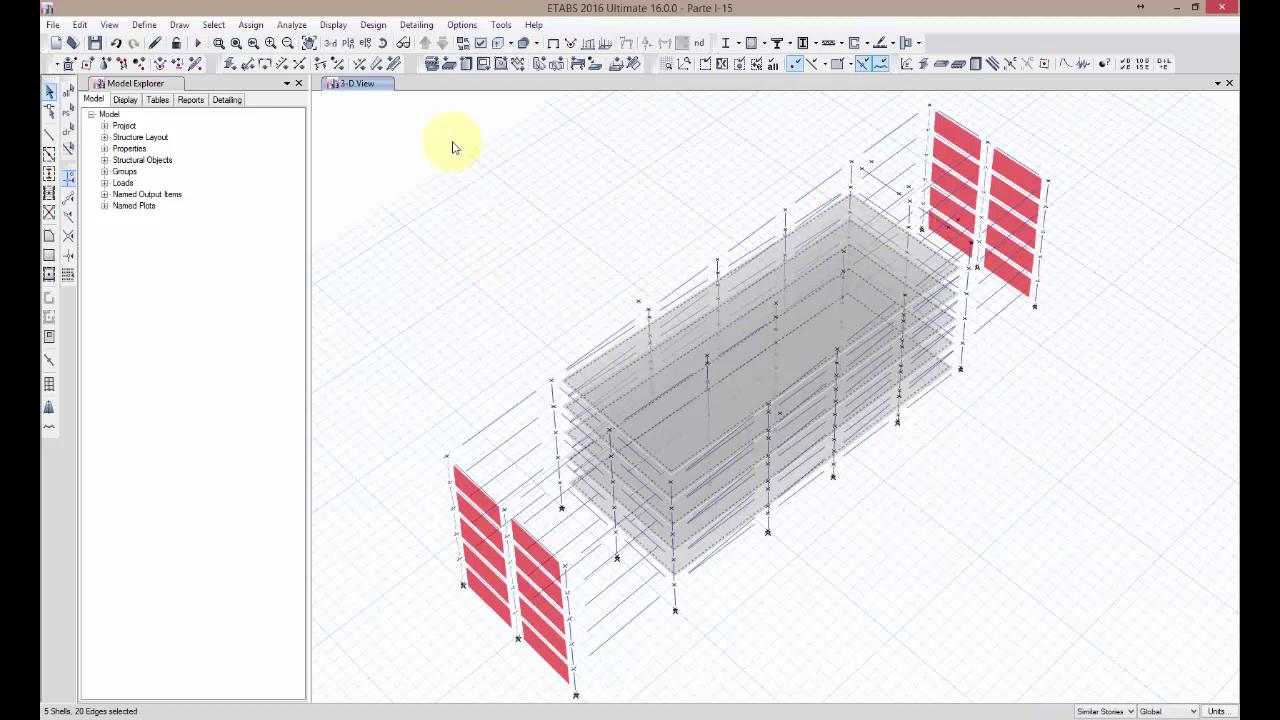
click(250, 24)
click(255, 79)
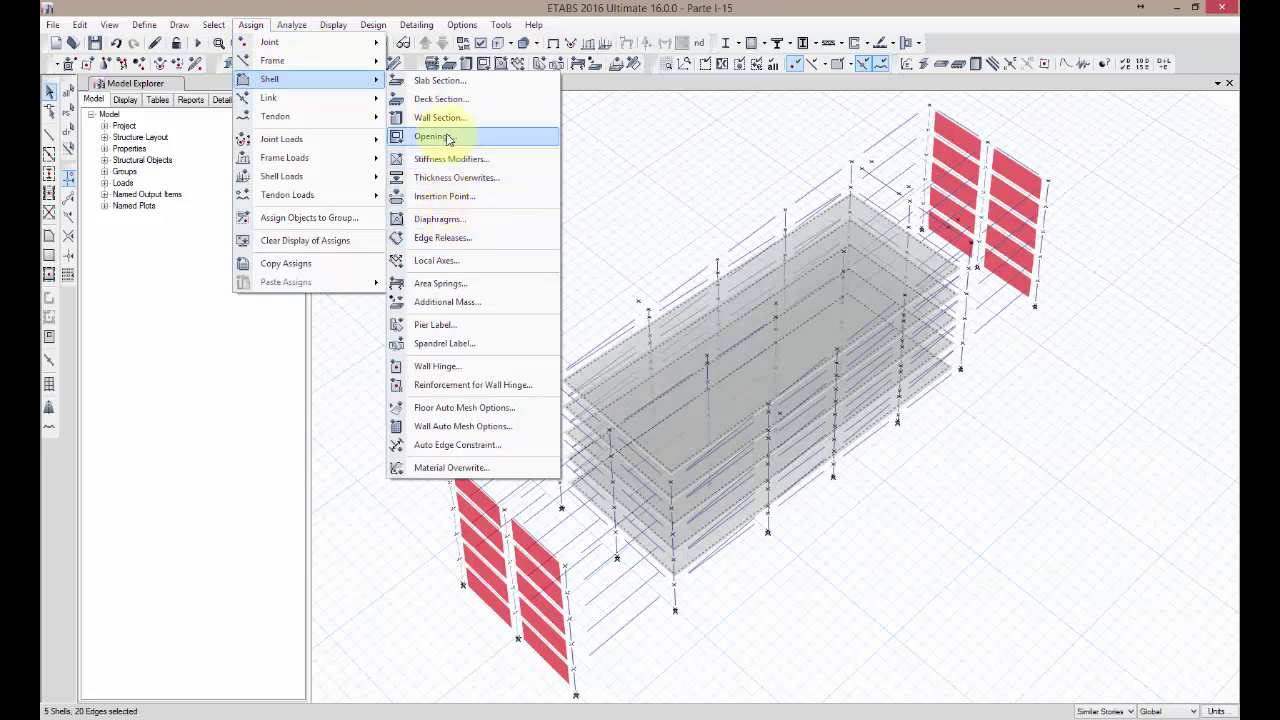
click(453, 260)
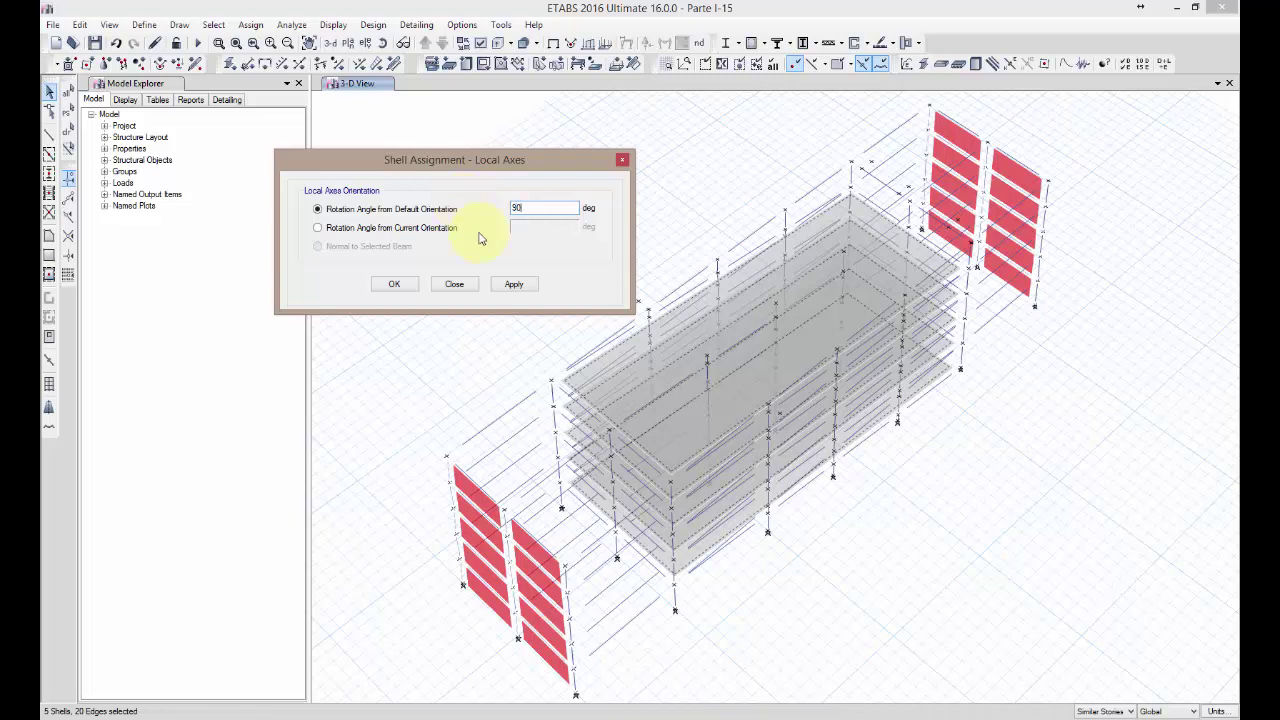
click(390, 287)
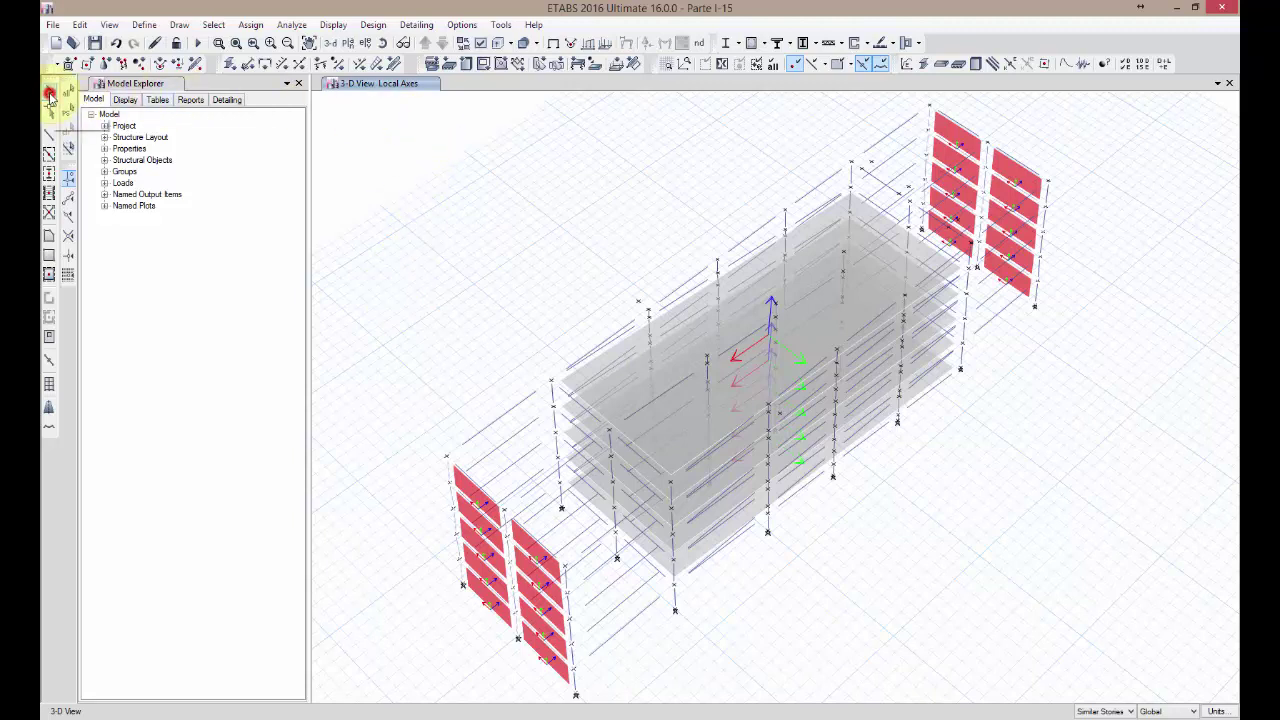
Step: Select the central ramp slabs and all VC-RampaL and VC-RampaT frames, and divide the slabs at intersections with the selected frame objects
click(830, 217)
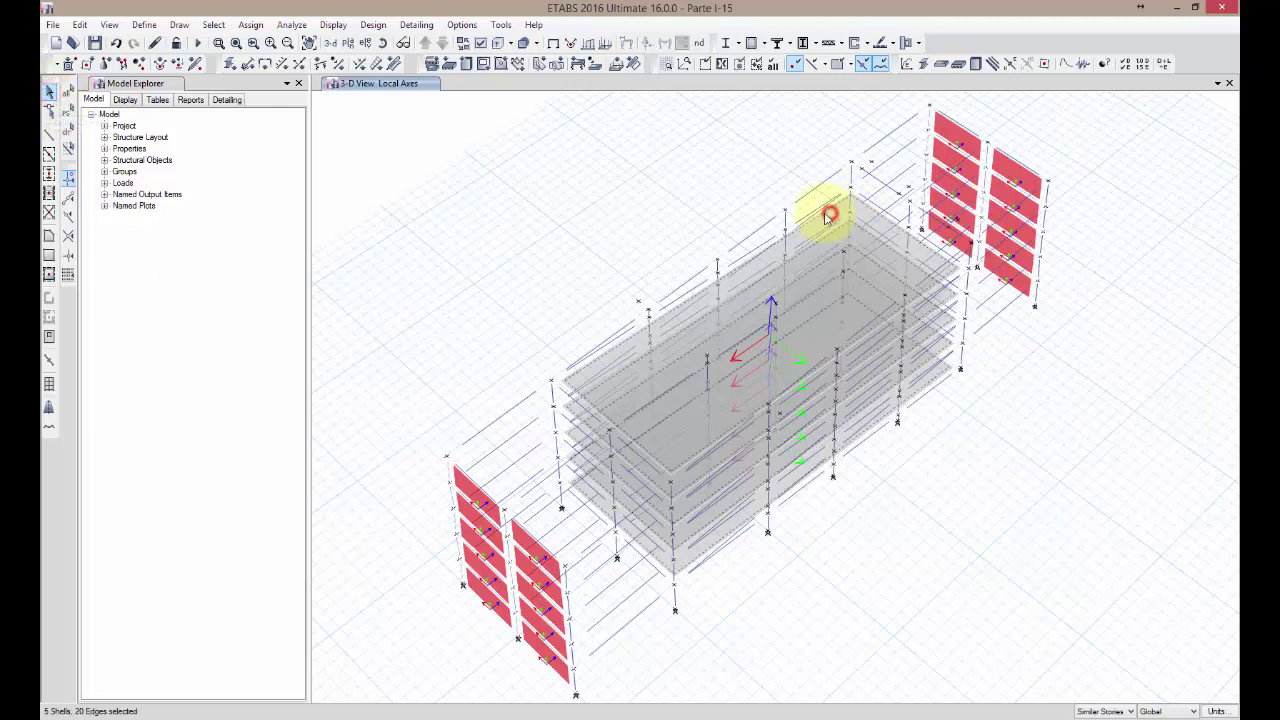
click(212, 25)
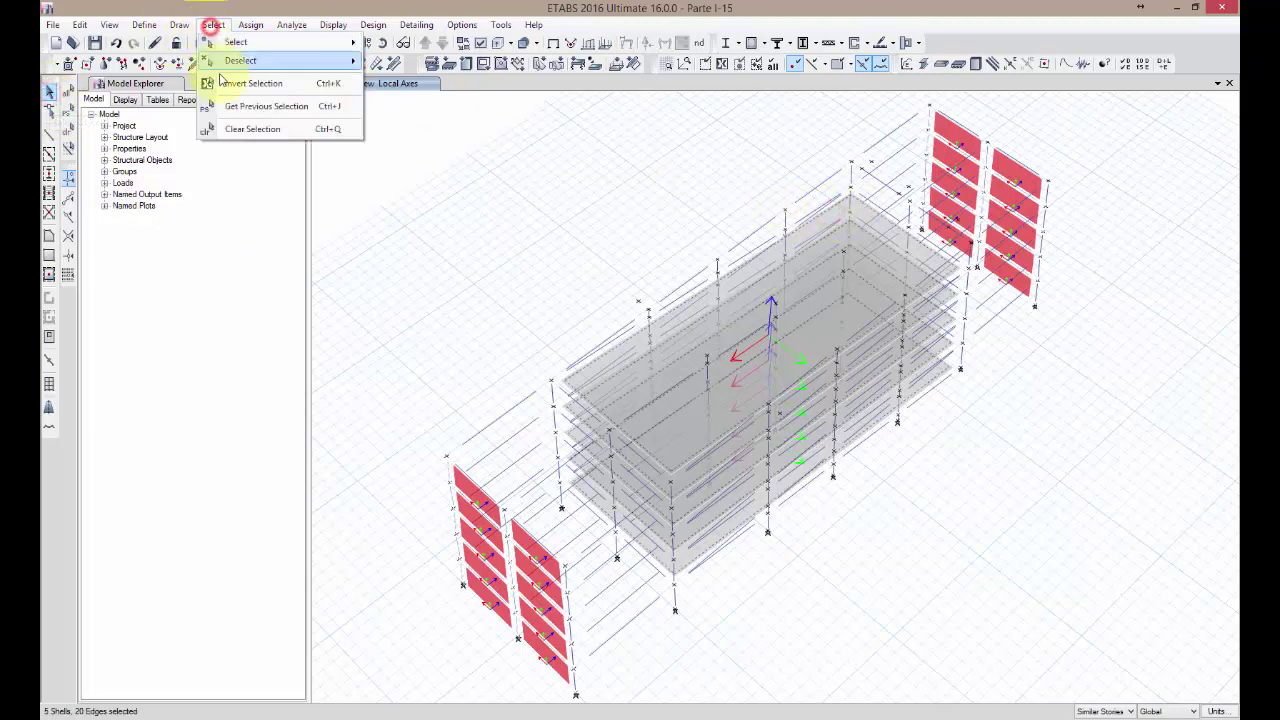
click(240, 43)
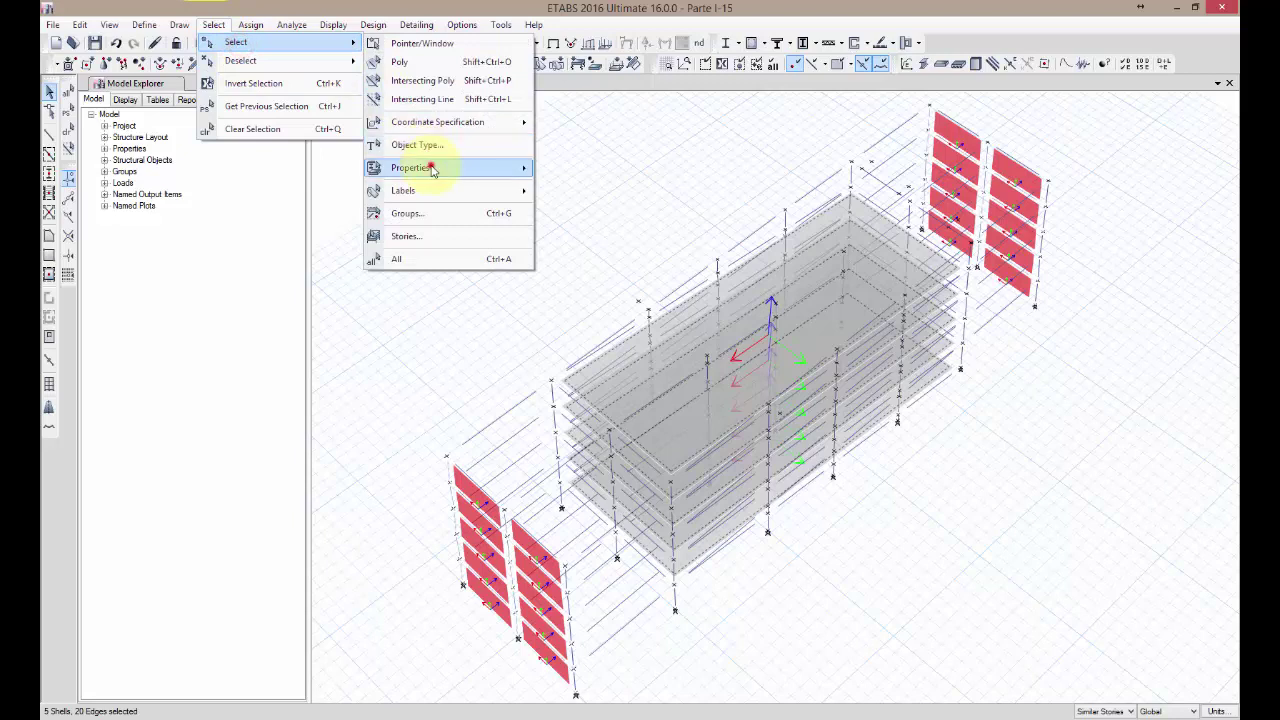
mouse_move(405, 167)
click(572, 190)
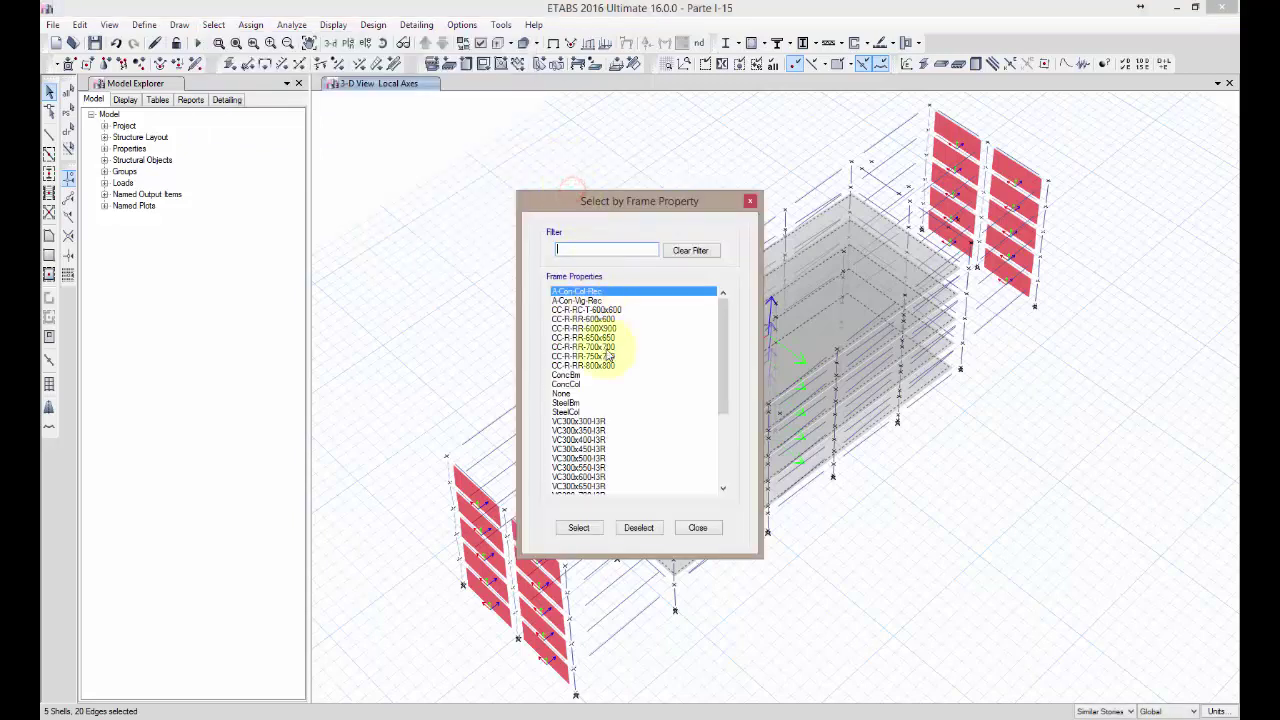
drag(722, 368, 726, 480)
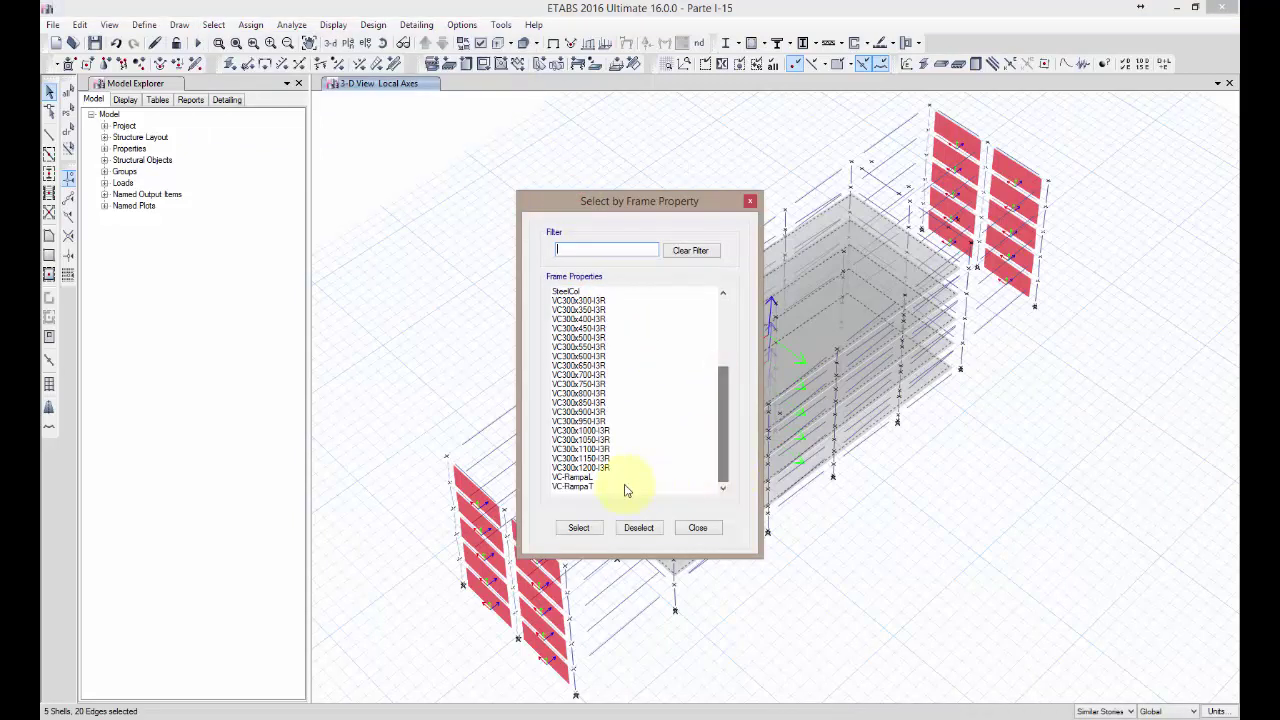
drag(595, 478, 597, 488)
click(580, 527)
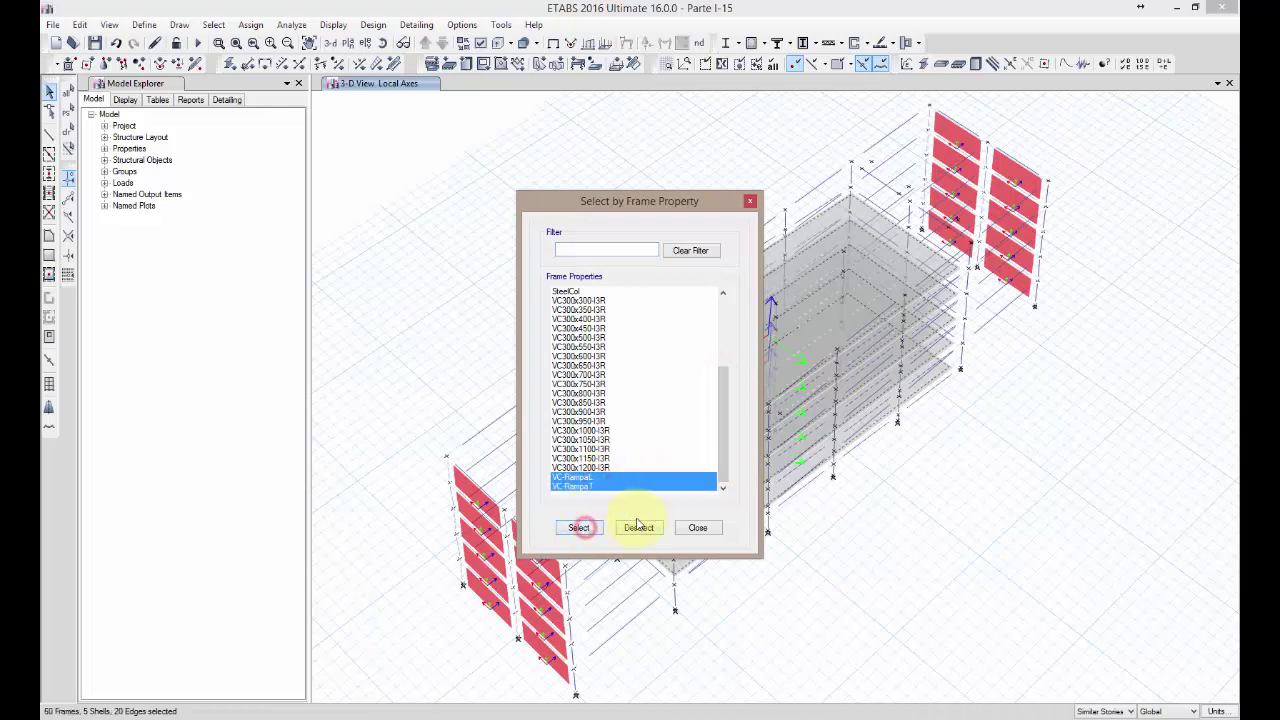
click(706, 528)
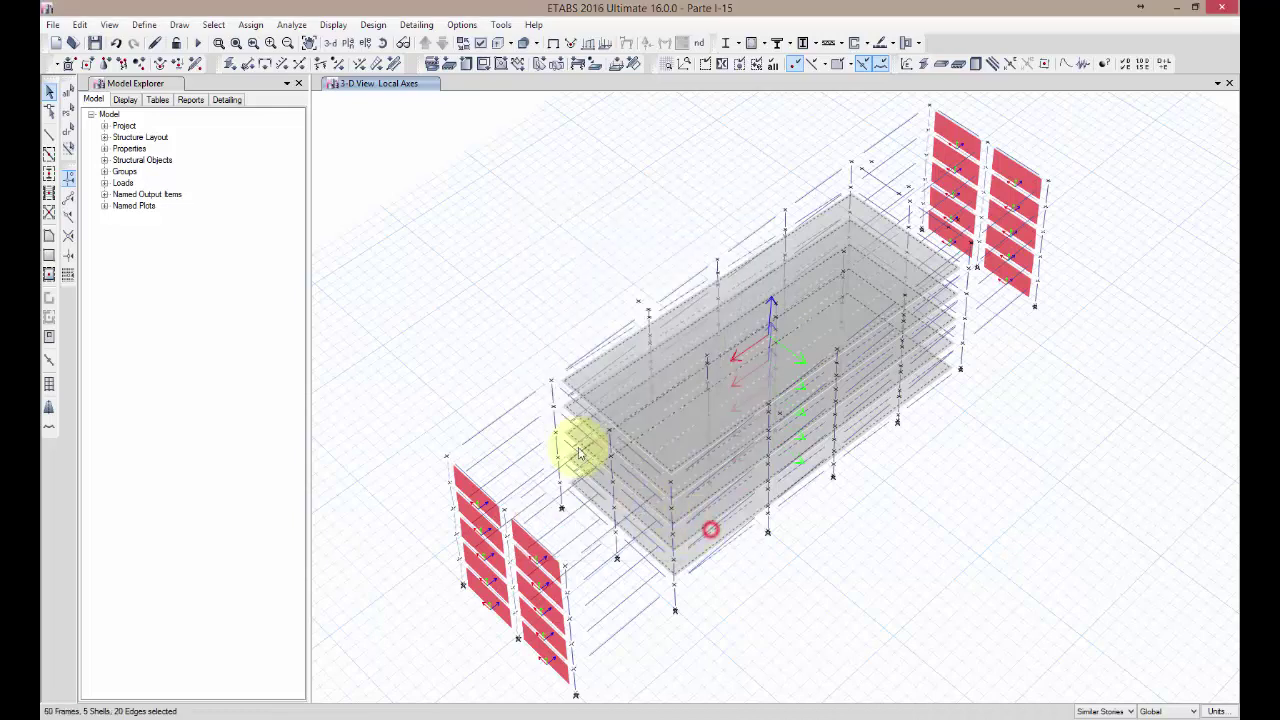
click(79, 25)
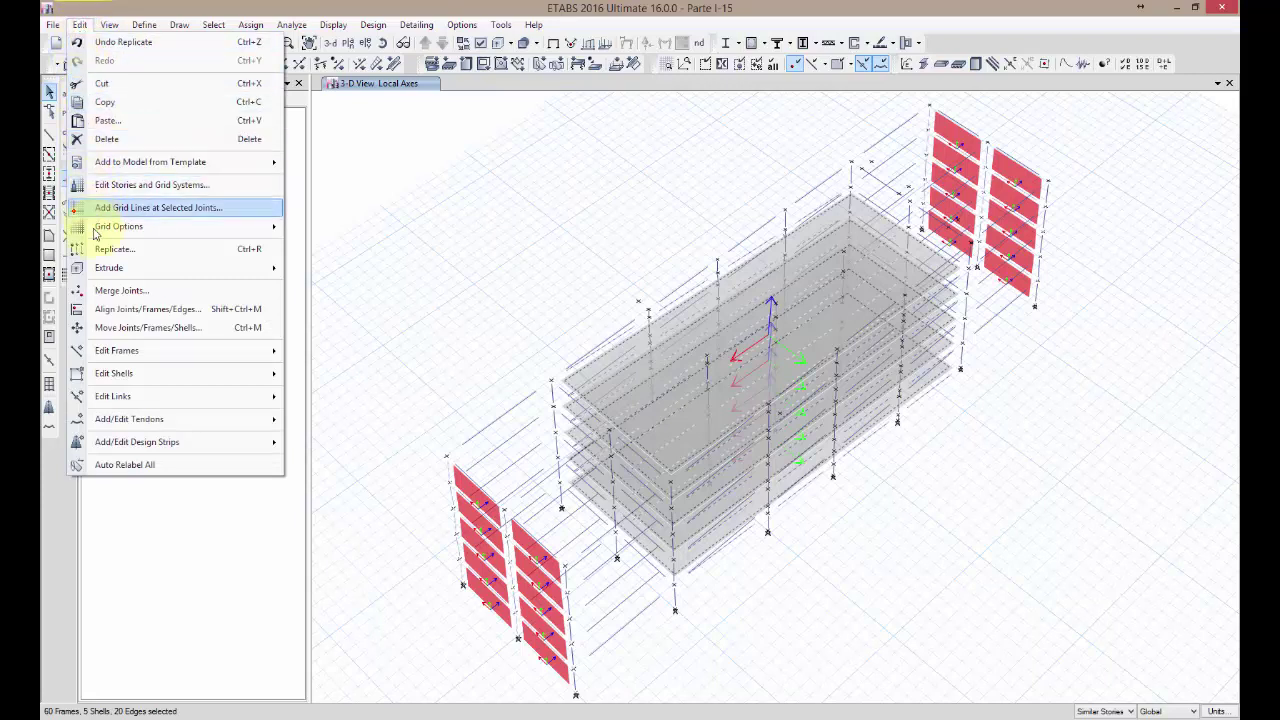
mouse_move(117, 375)
click(330, 375)
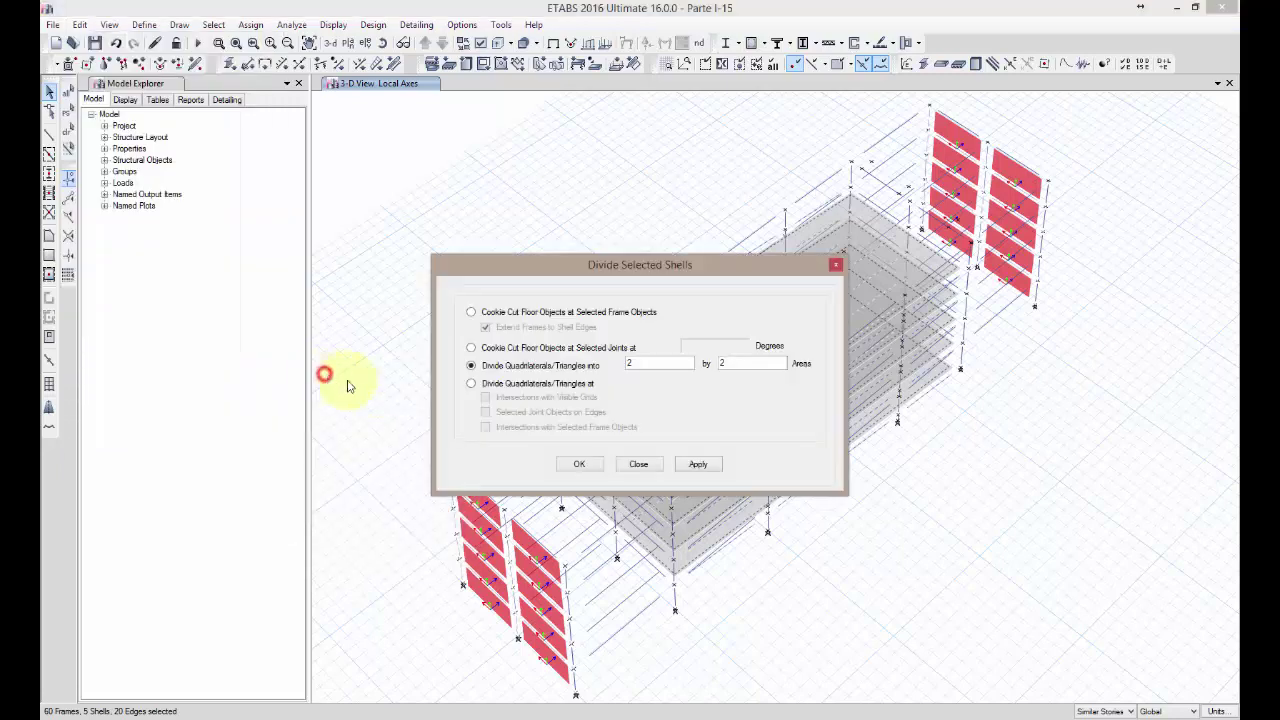
click(471, 384)
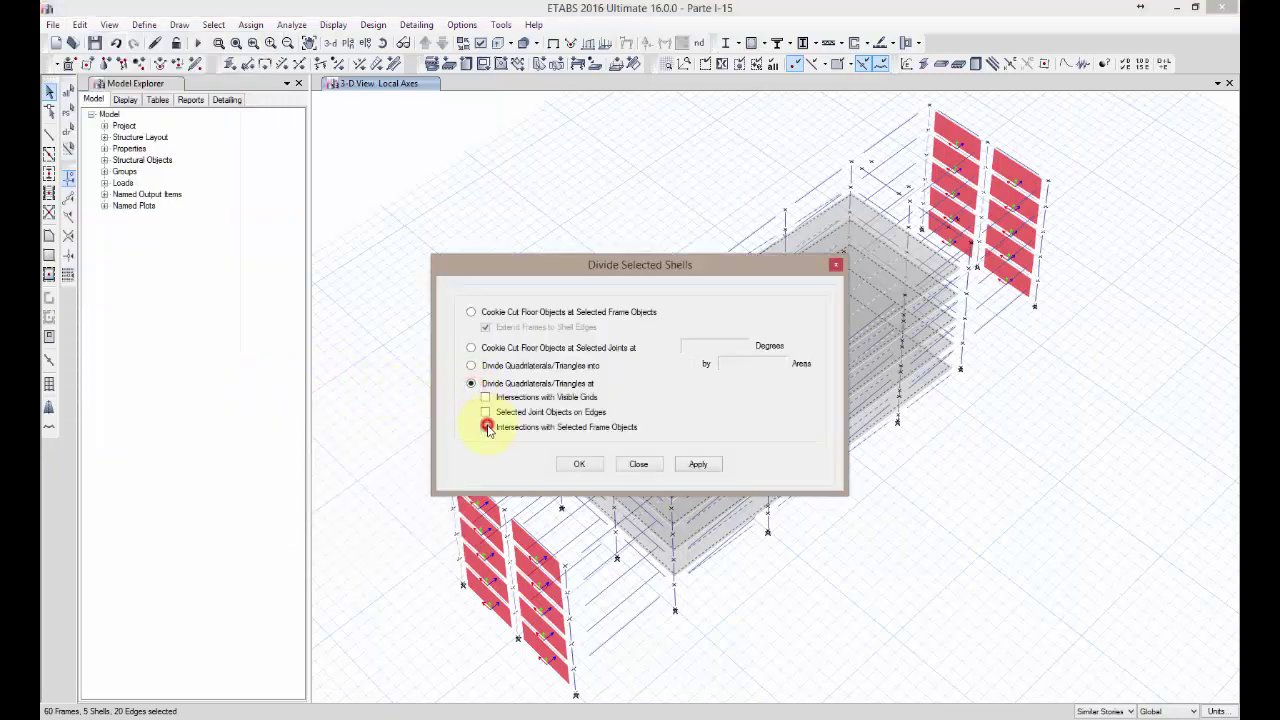
click(486, 427)
click(701, 464)
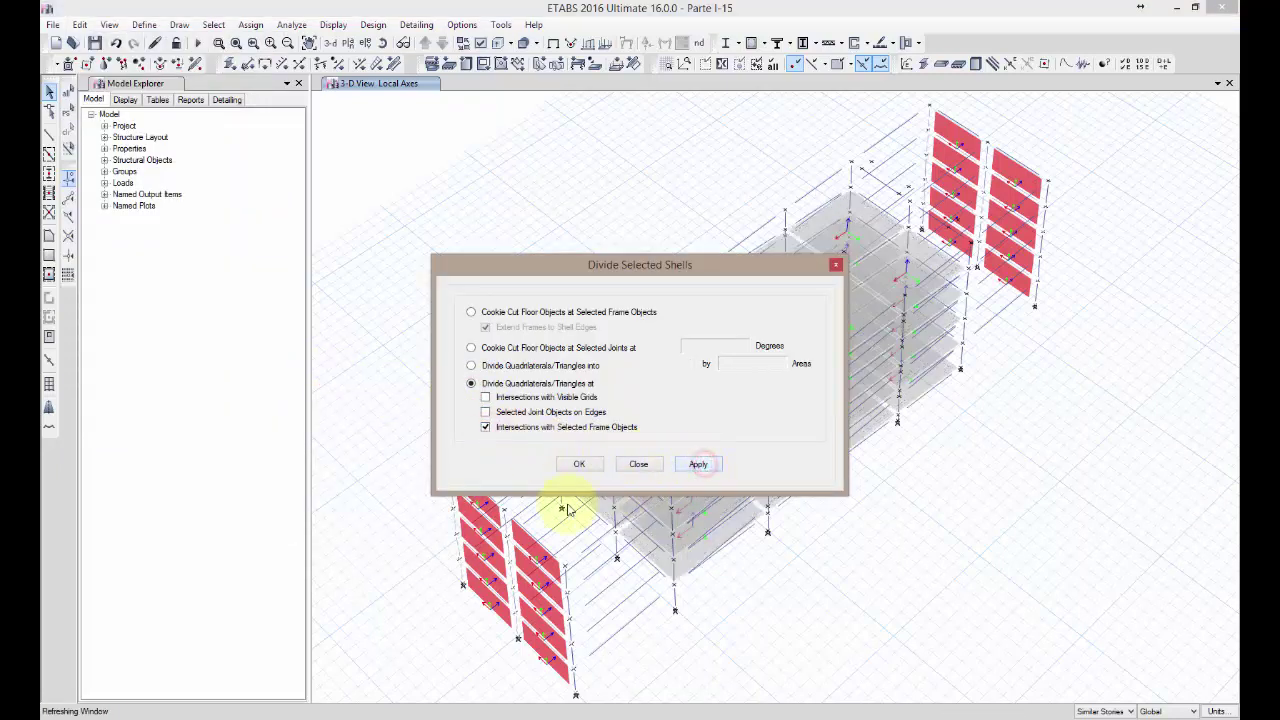
click(652, 464)
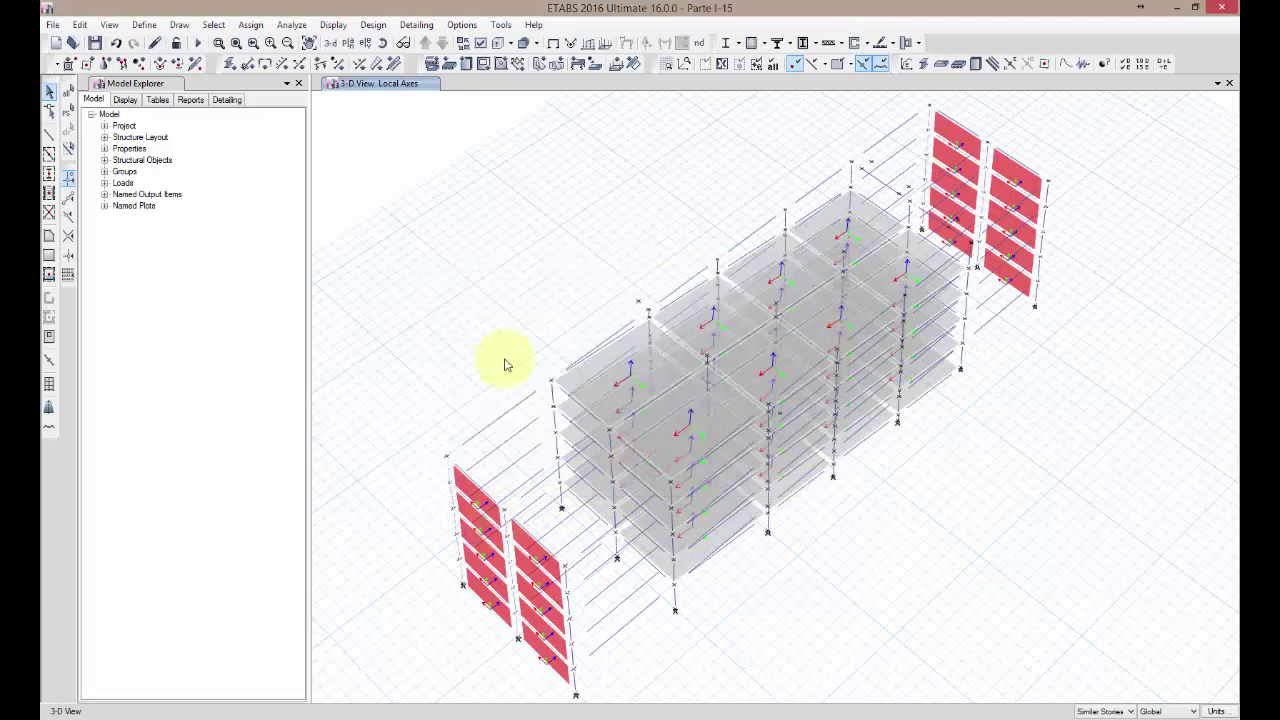
Step: Save the model under the name Parte I-16.EDB, replacing the existing file
click(51, 24)
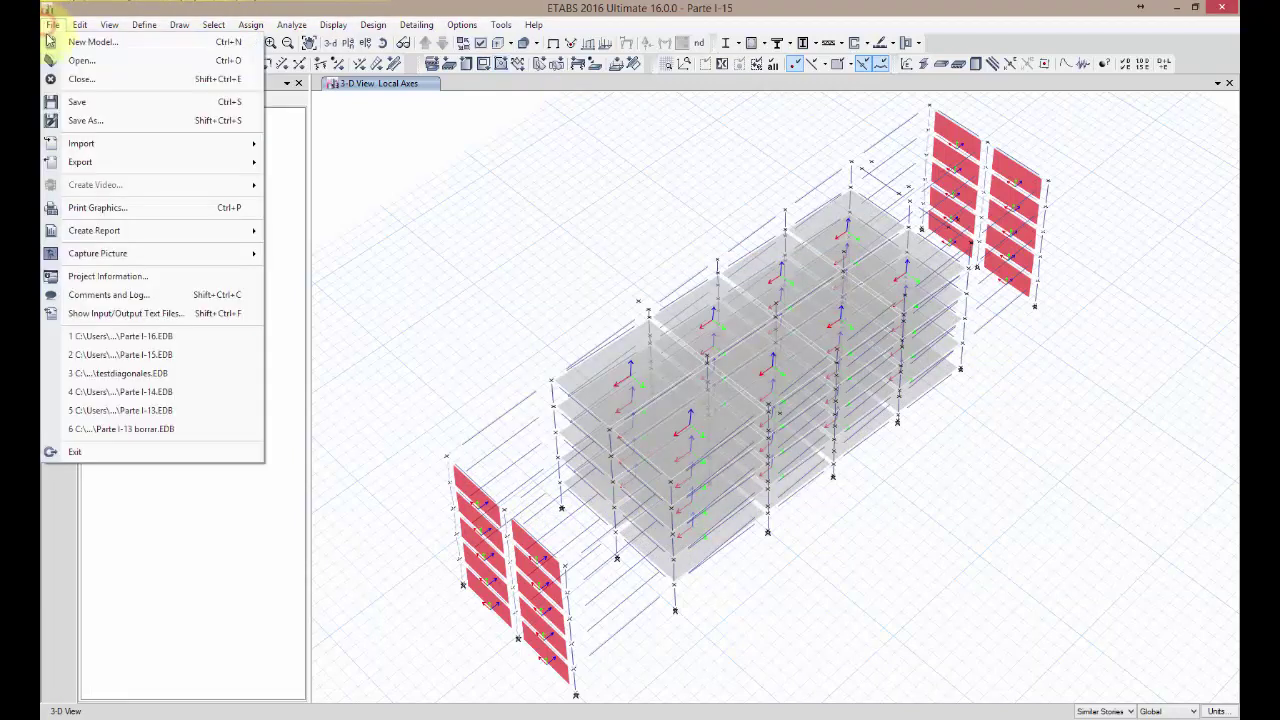
click(75, 120)
click(446, 158)
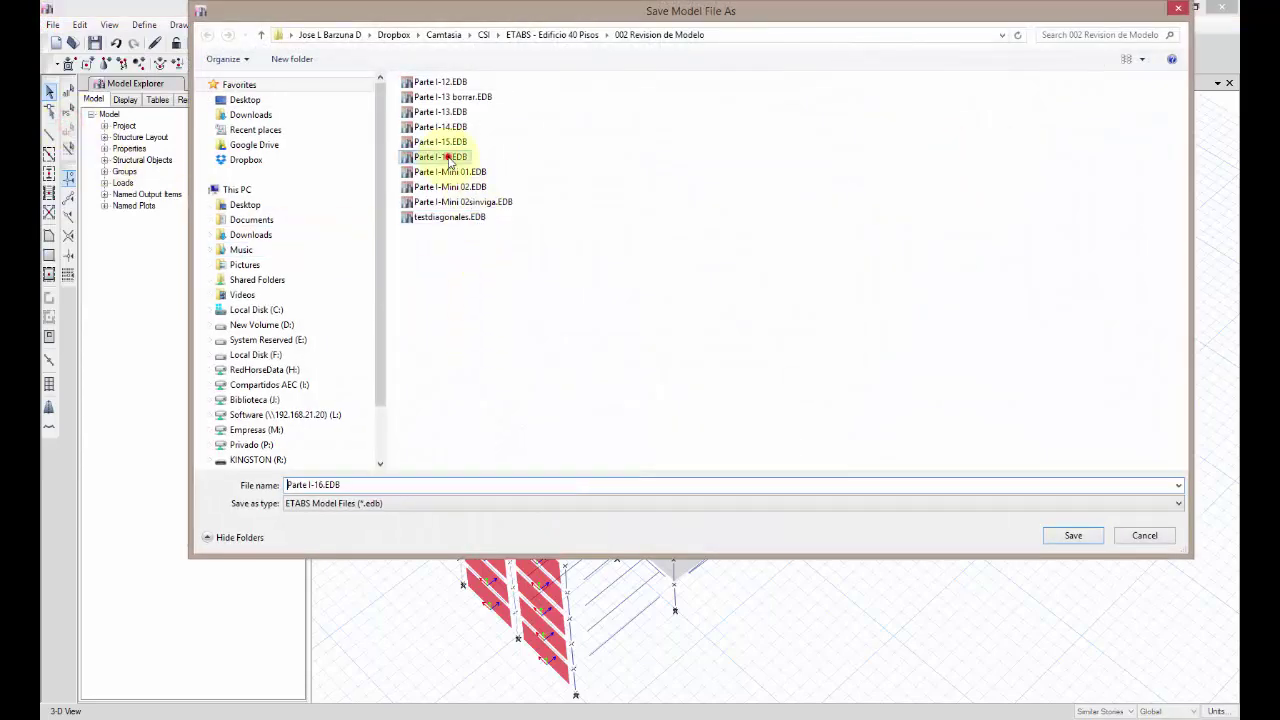
click(1076, 541)
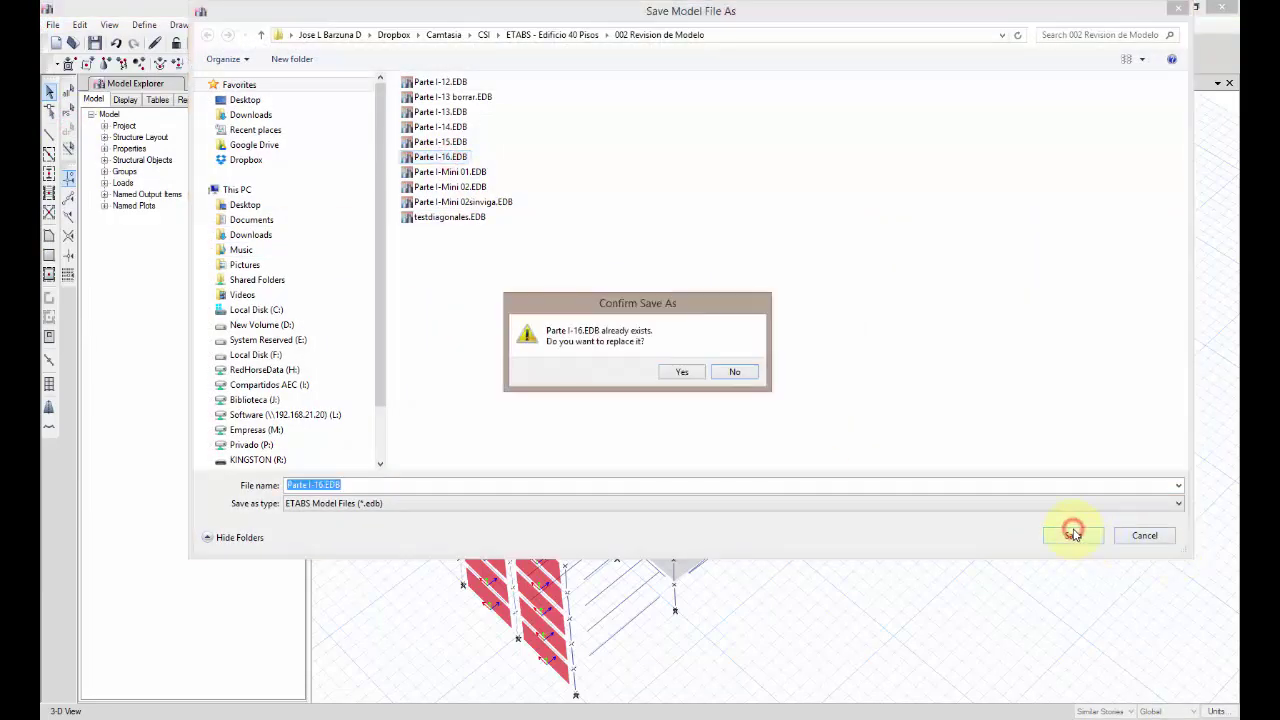
click(677, 373)
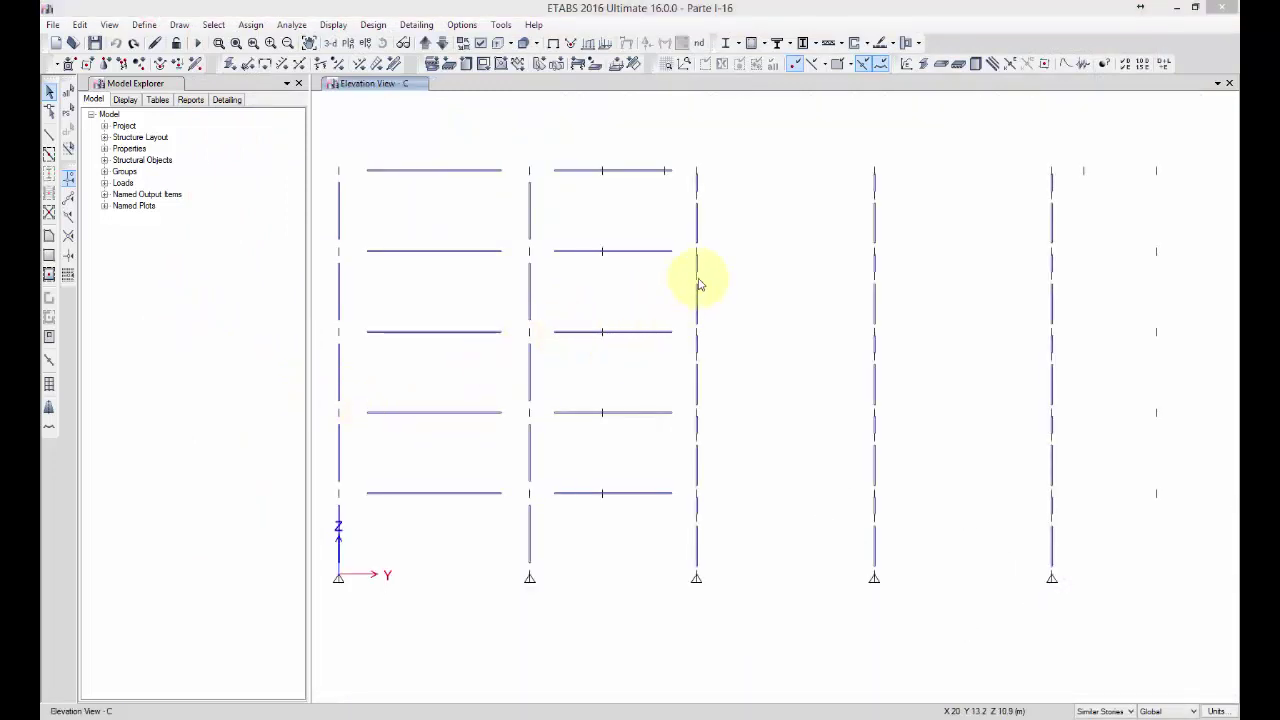
Step: Draw horizontal VC-RampaT frames in elevation C across the two ramp bays on all levels, the uppermost at about Z 14.1 m
click(49, 133)
click(252, 582)
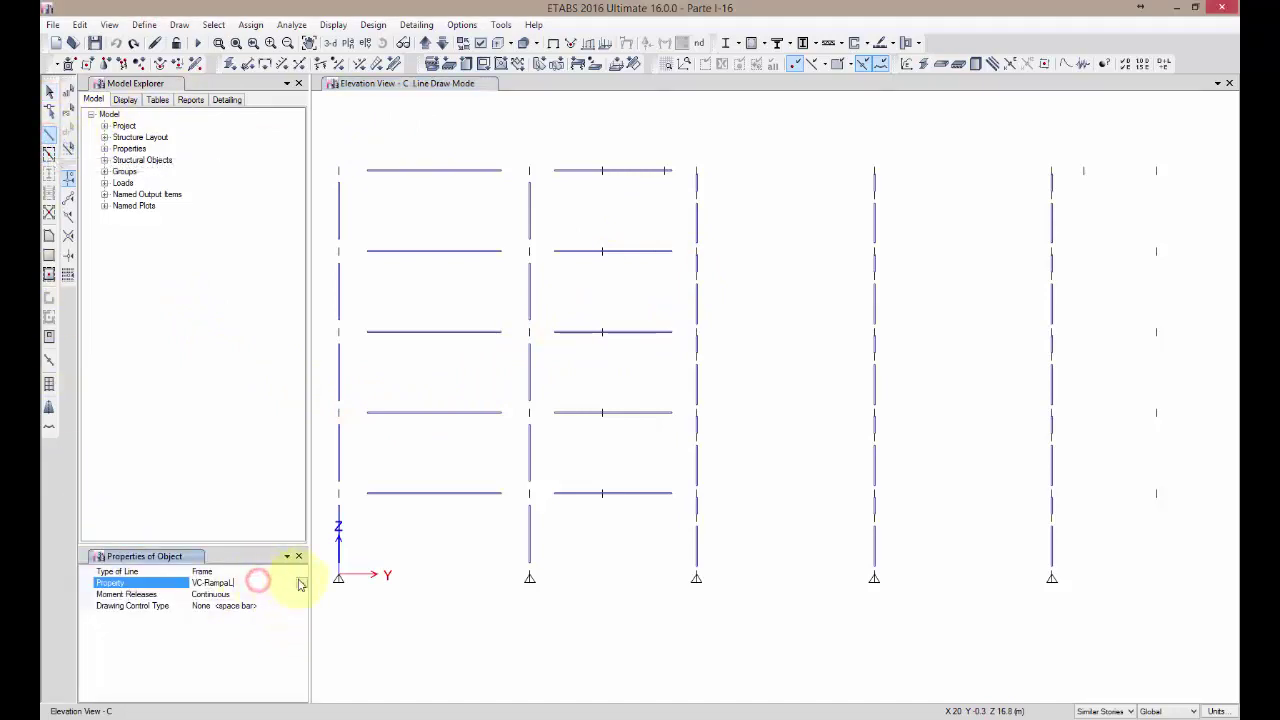
click(301, 583)
scroll(268, 640, down, 2)
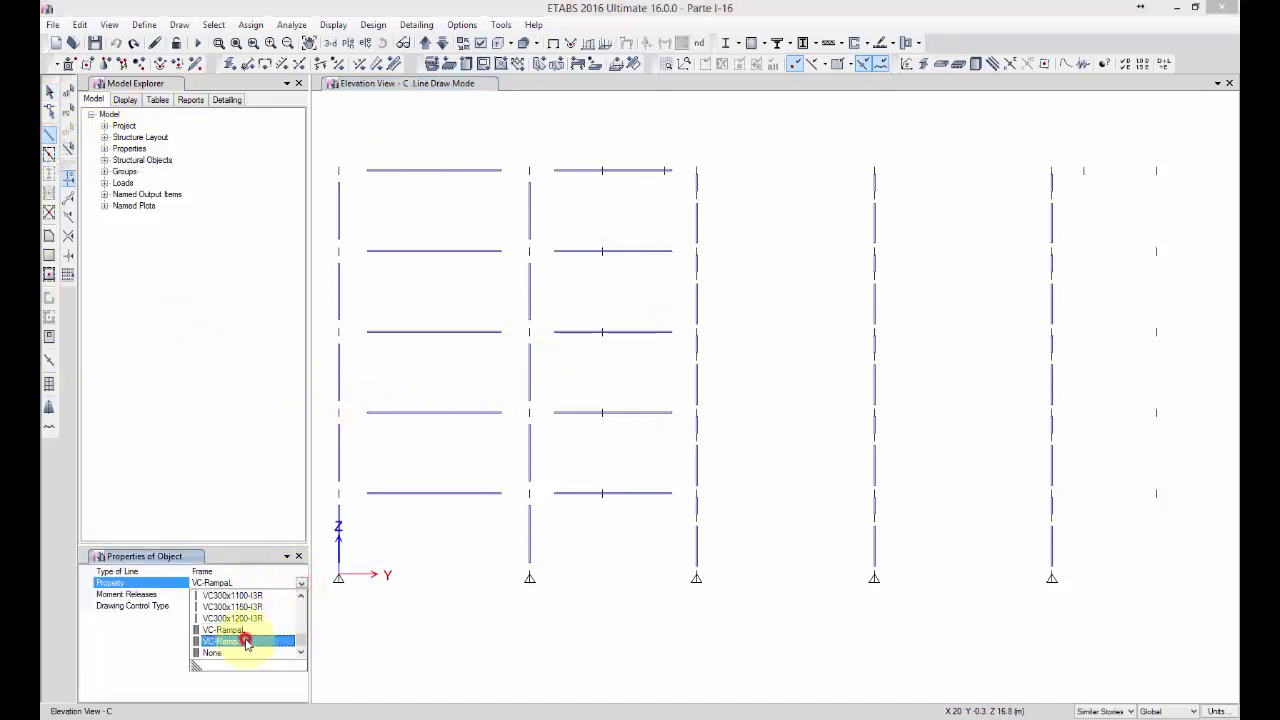
click(245, 638)
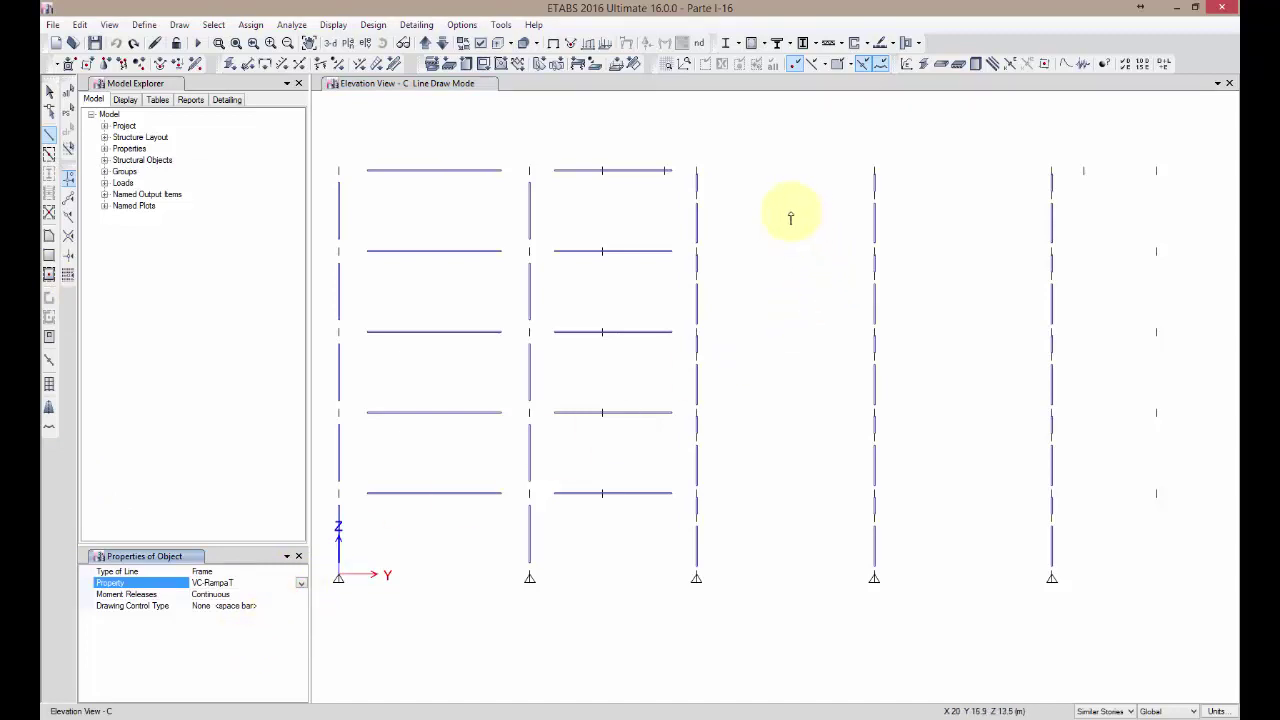
click(695, 196)
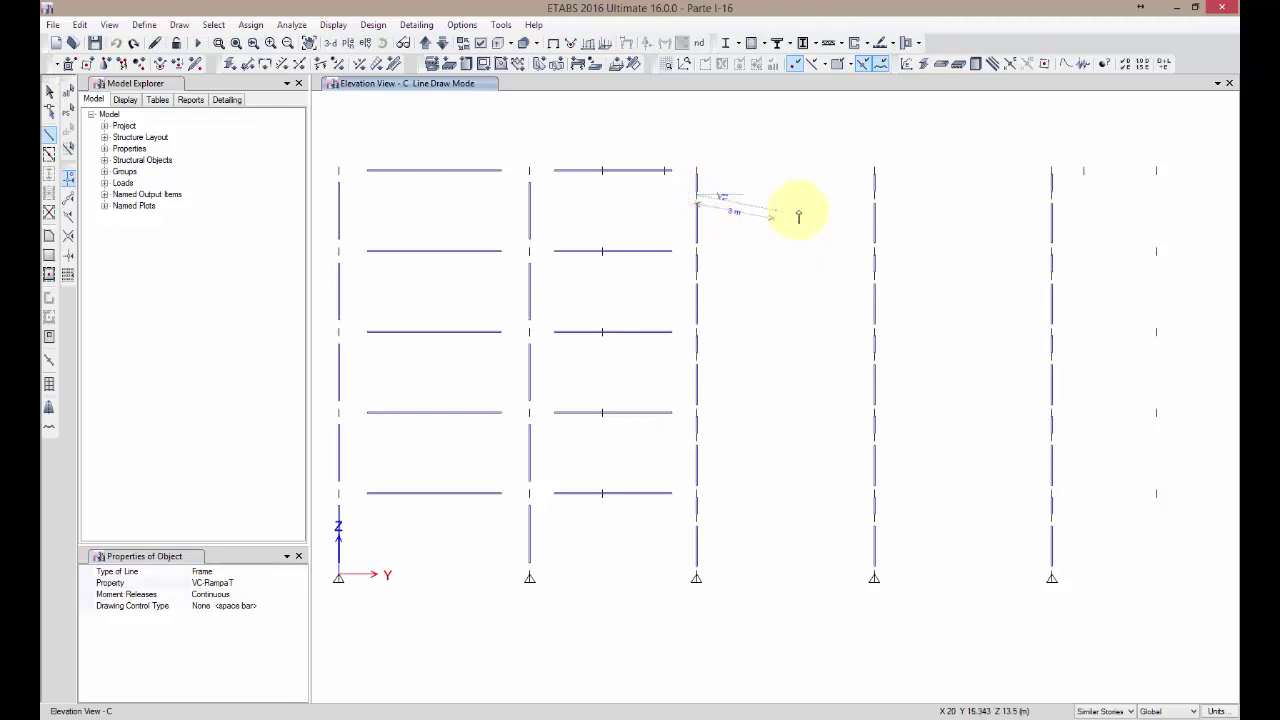
click(875, 198)
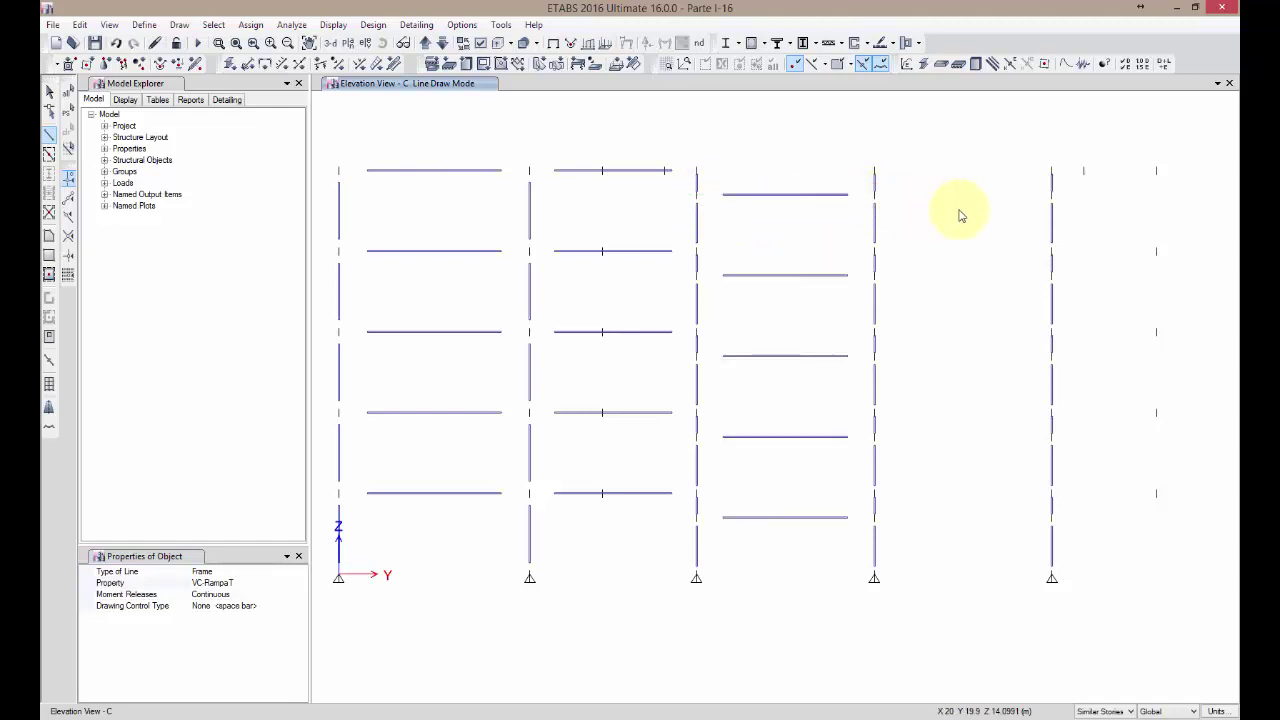
click(1051, 196)
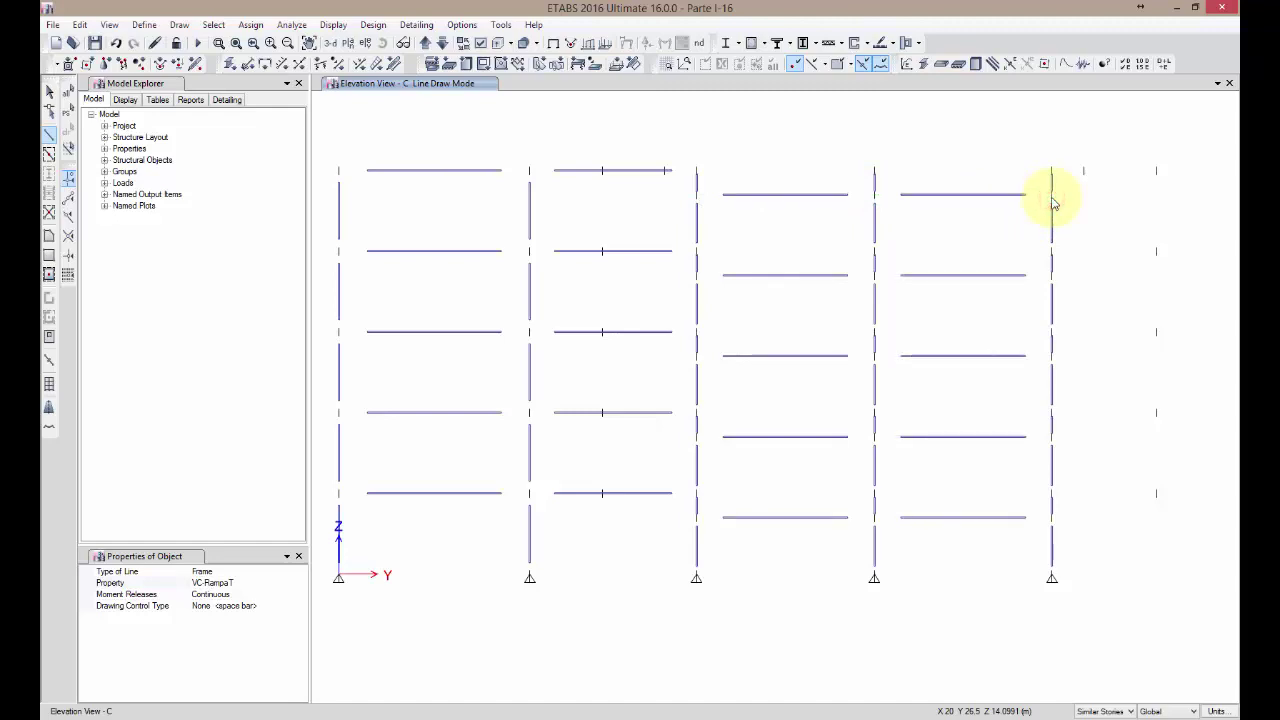
right_click(1012, 225)
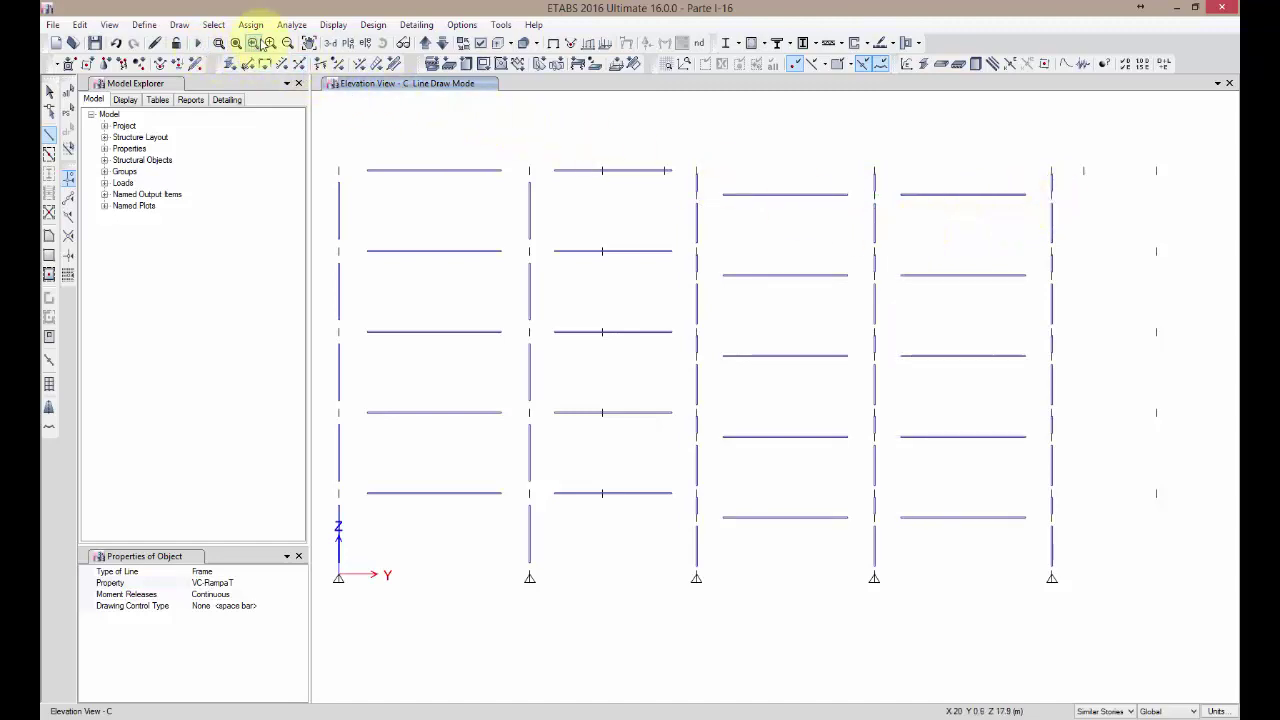
Step: Draw horizontal VC-RampaT frames in elevation E across the two 6.6 m ramp bays on all levels, the uppermost at about Z 13.42 m
click(444, 44)
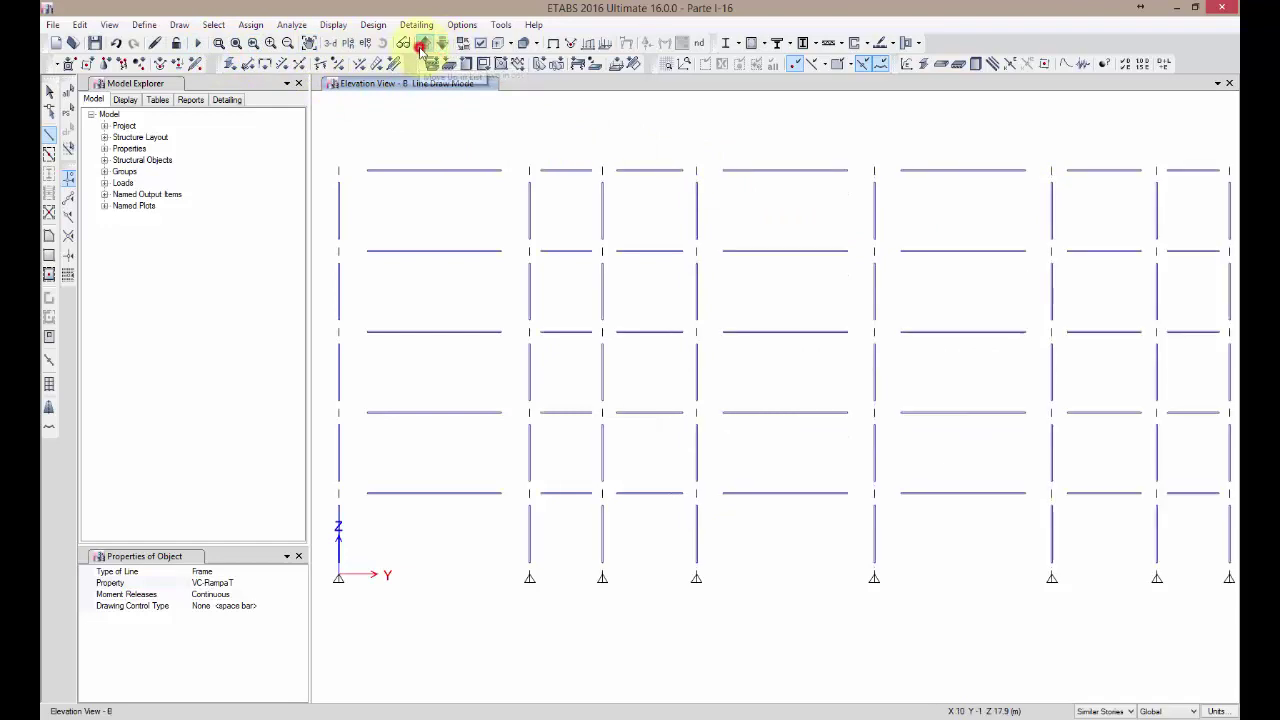
click(423, 45)
click(423, 45)
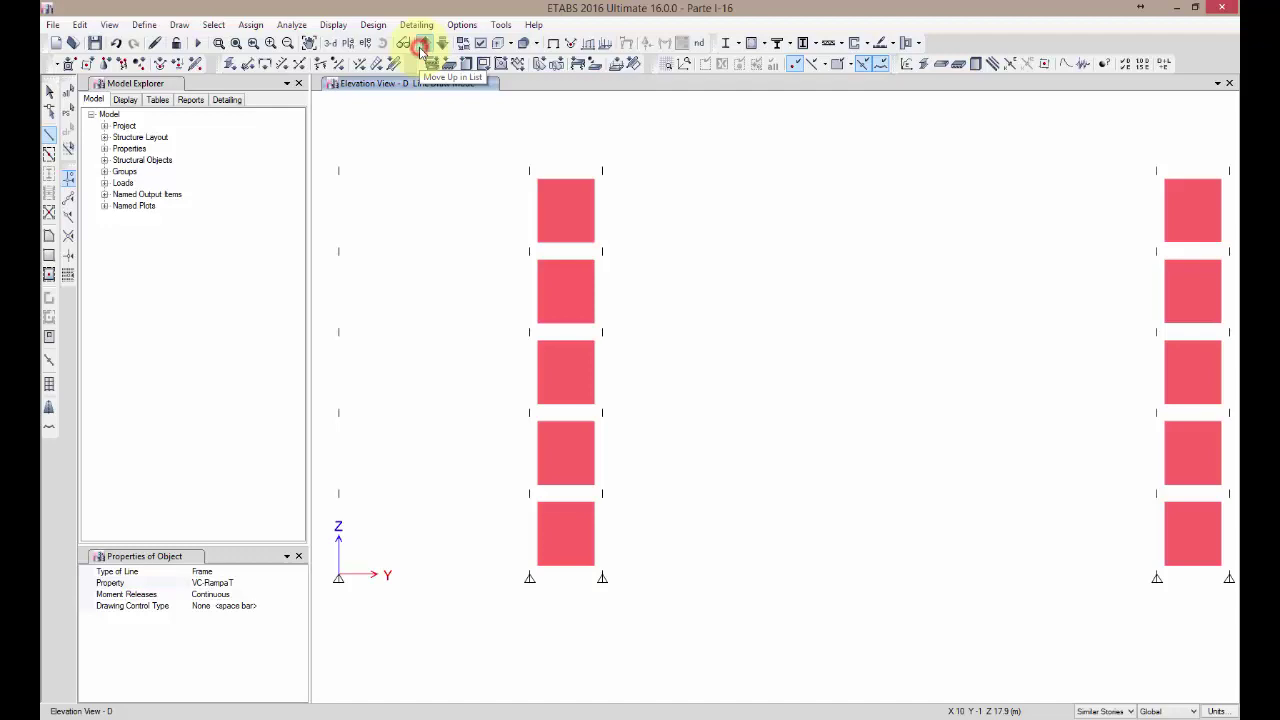
click(423, 45)
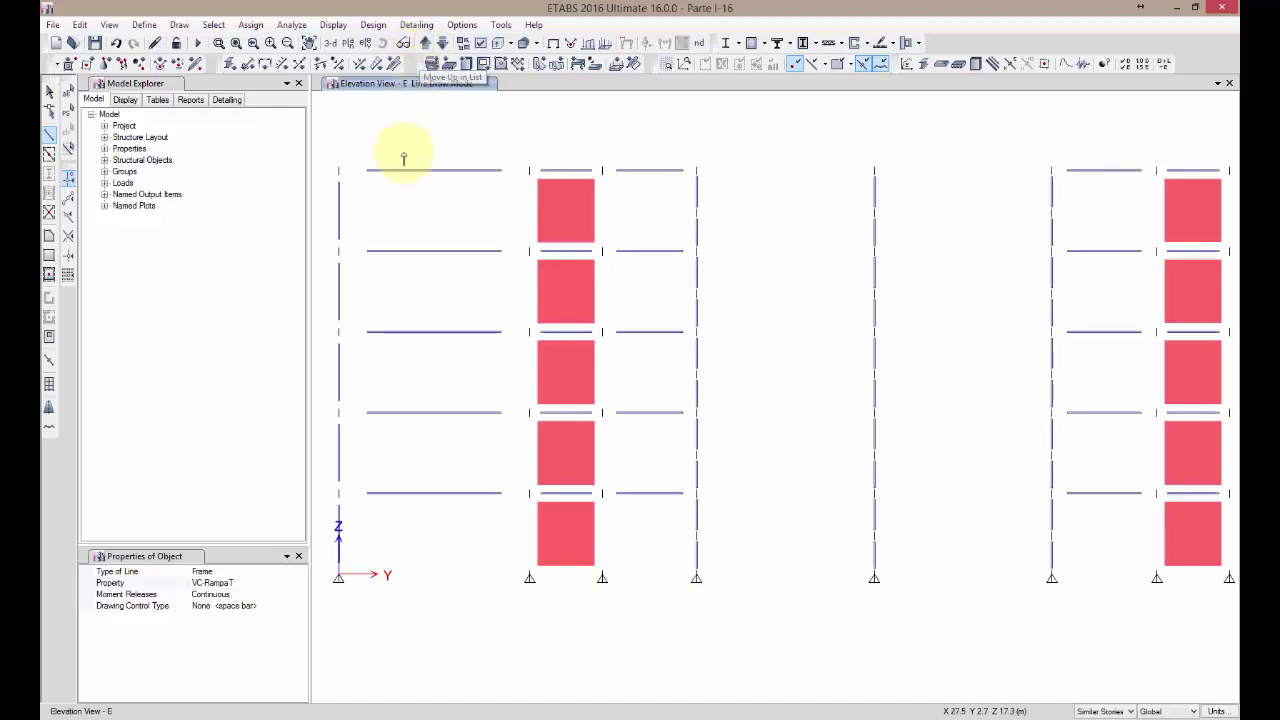
click(696, 214)
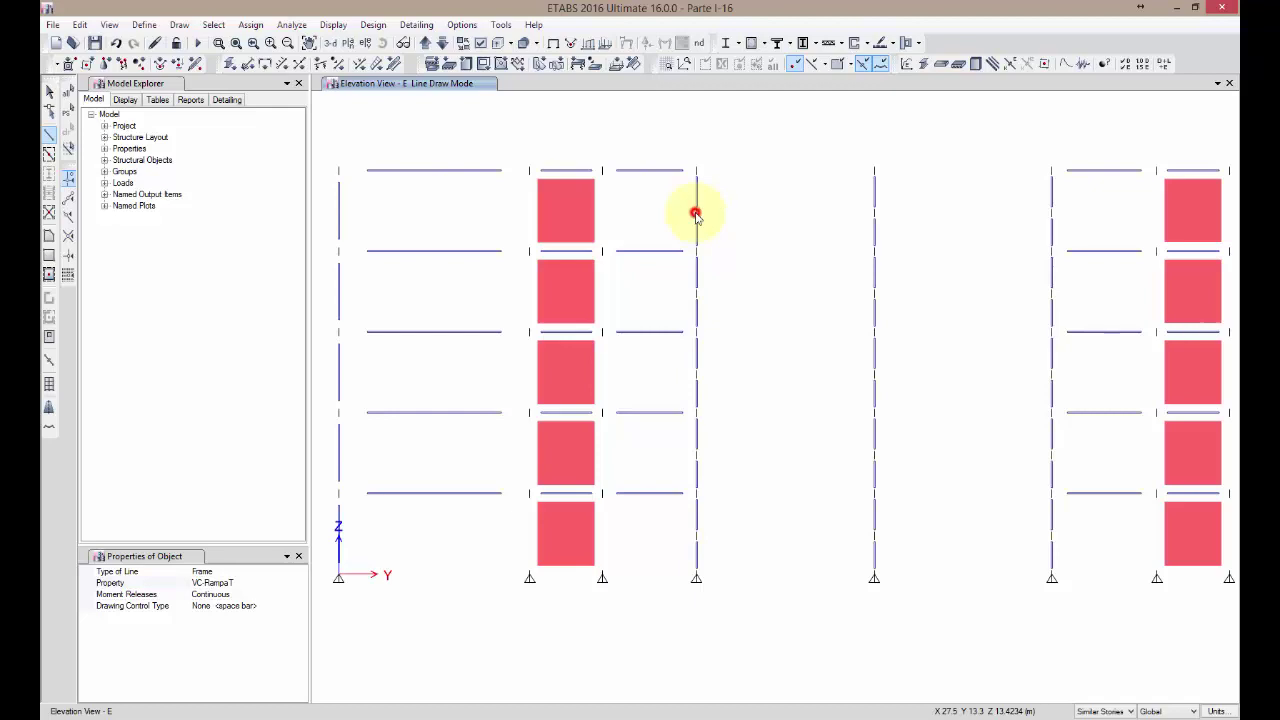
click(874, 214)
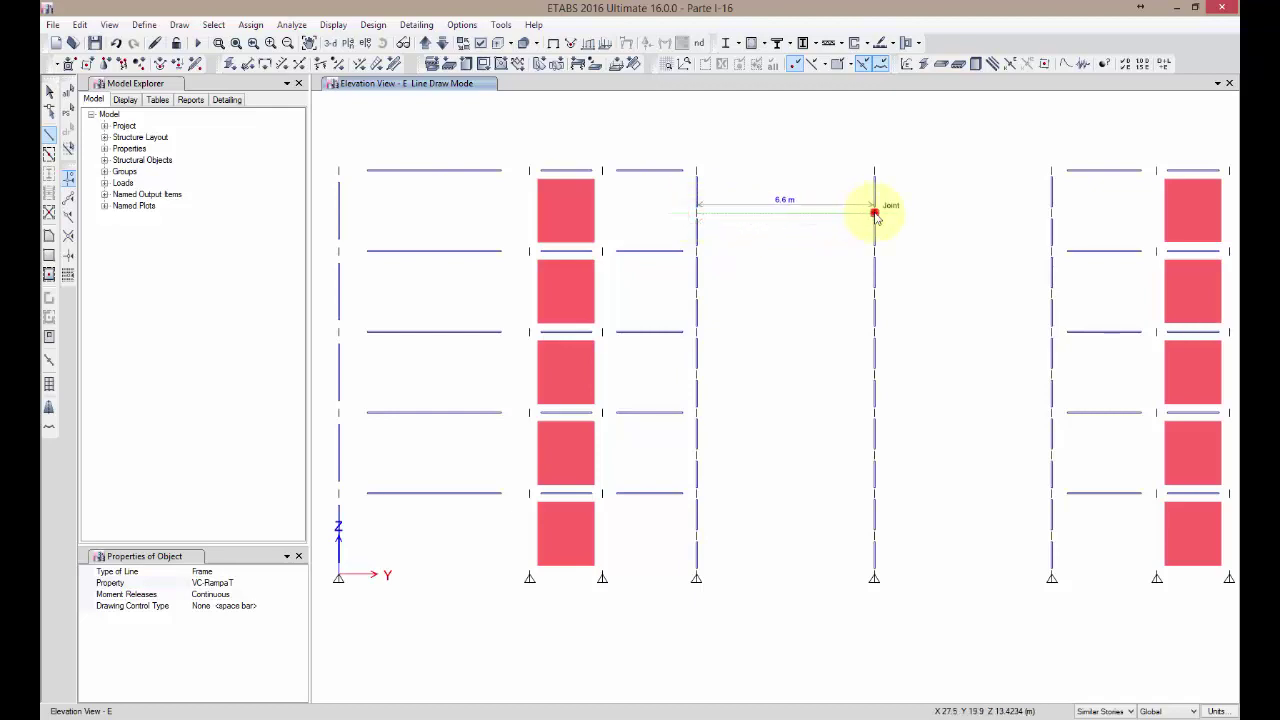
double_click(1051, 213)
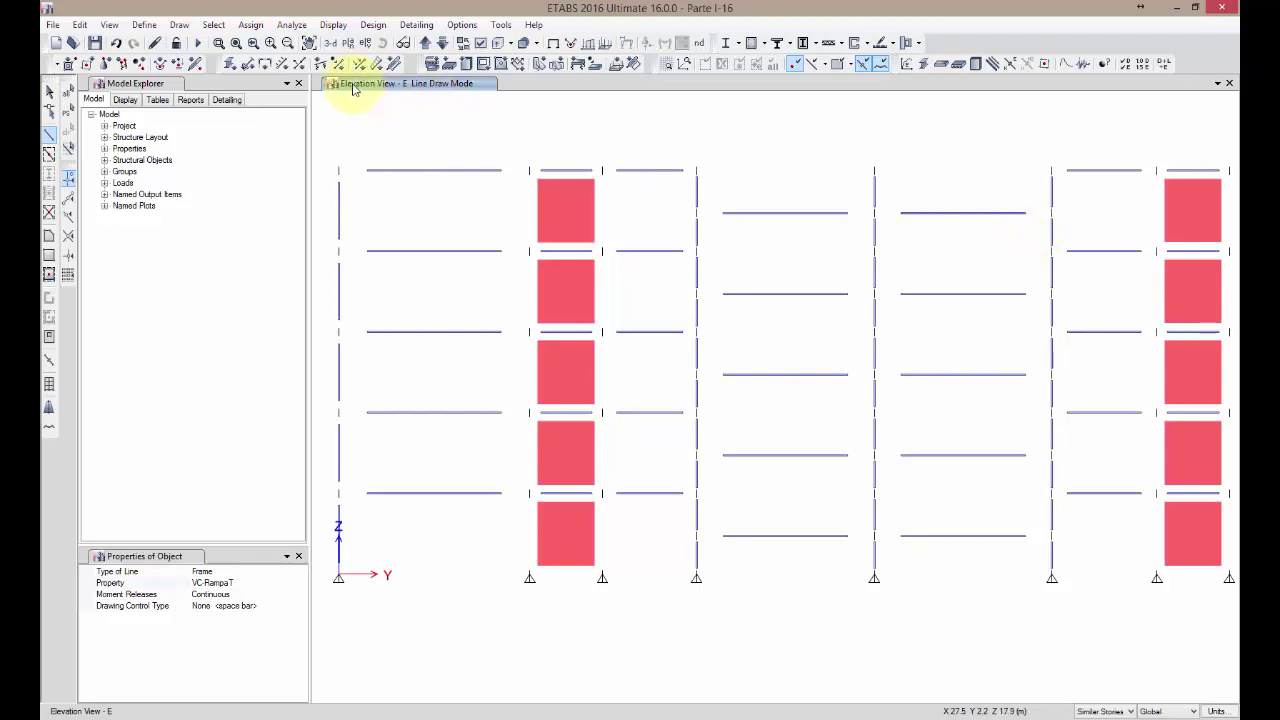
Step: Draw horizontal VC-RampaT frames in elevation G across the two ramp bays on all levels, the uppermost at about Z 12.72 m
click(443, 45)
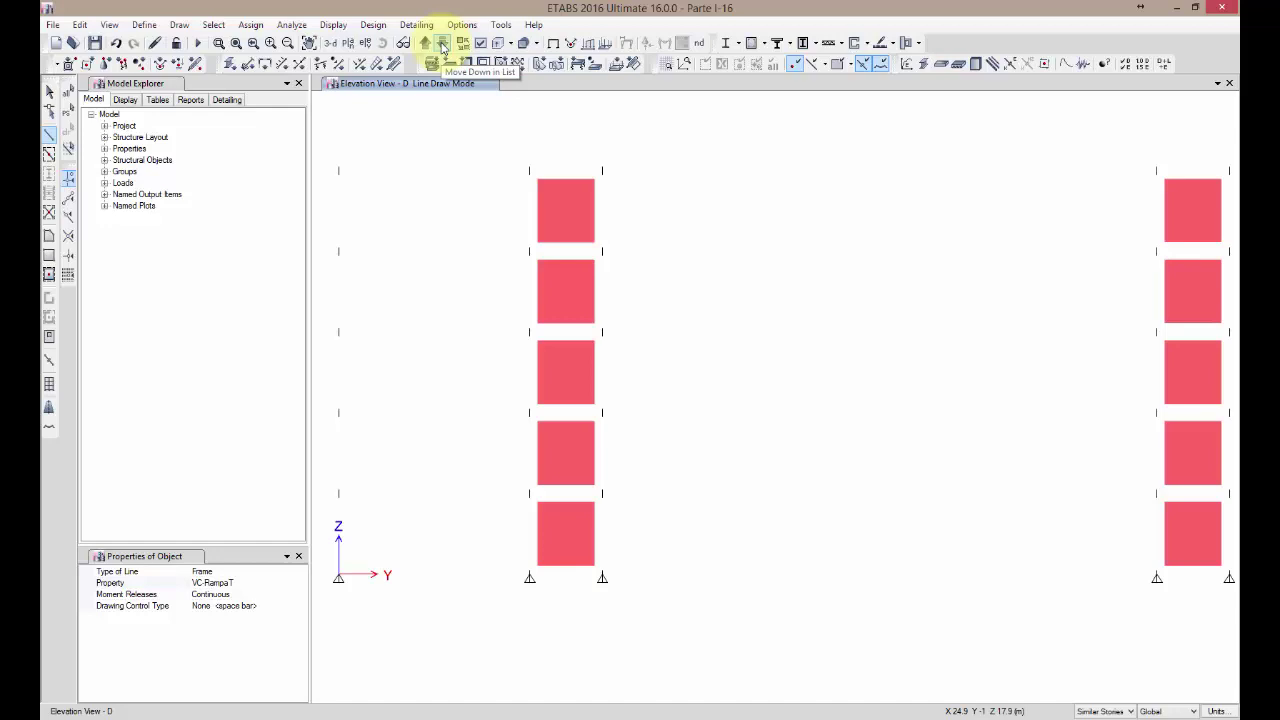
click(442, 45)
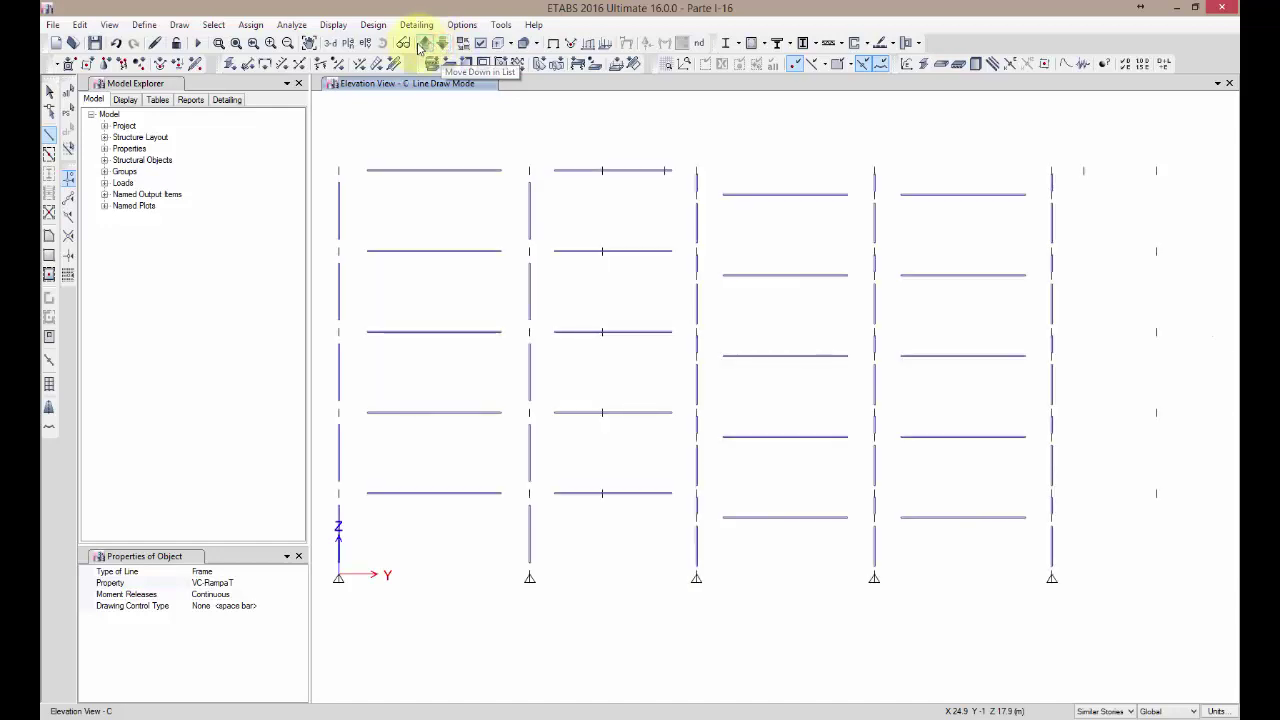
click(423, 44)
click(423, 44)
click(423, 44)
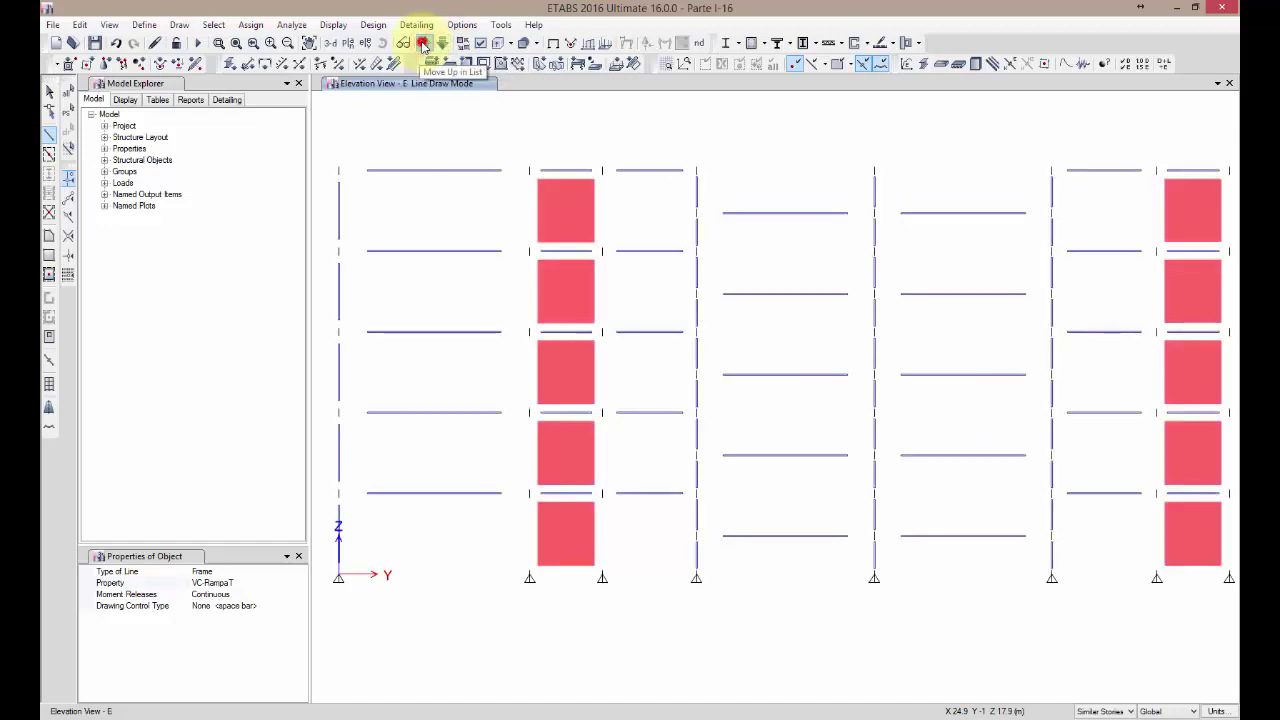
click(423, 44)
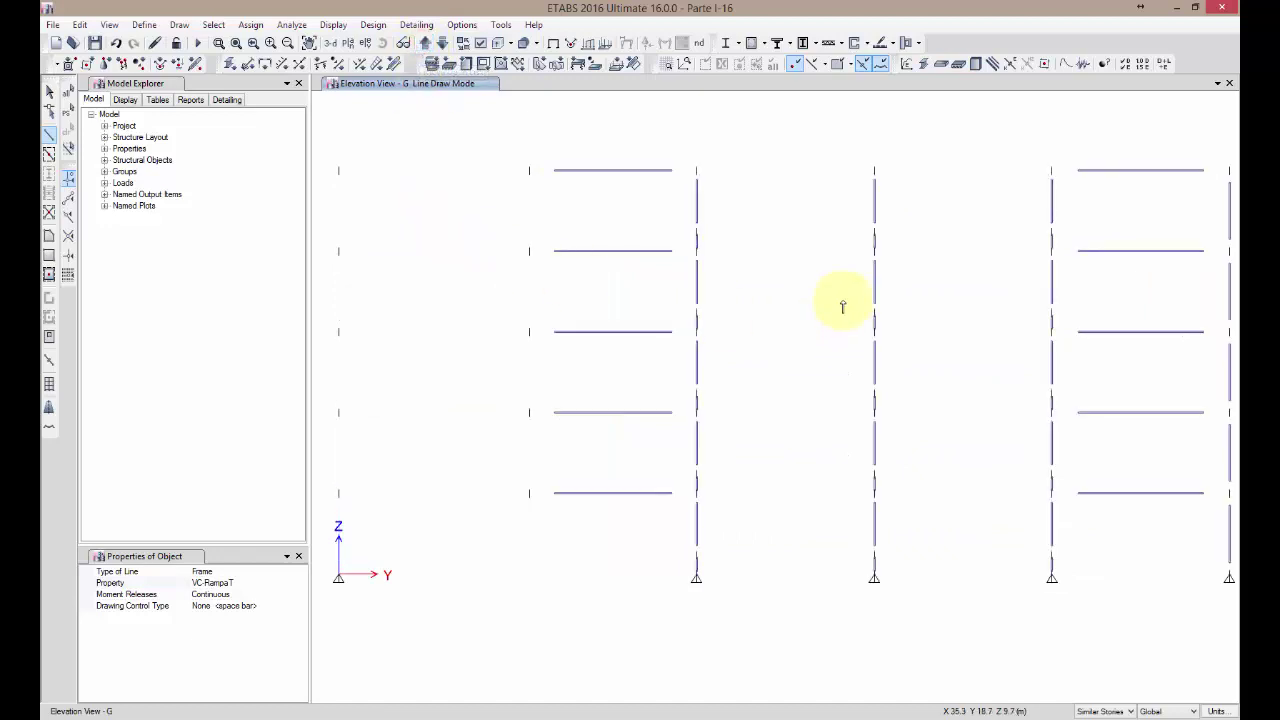
click(697, 232)
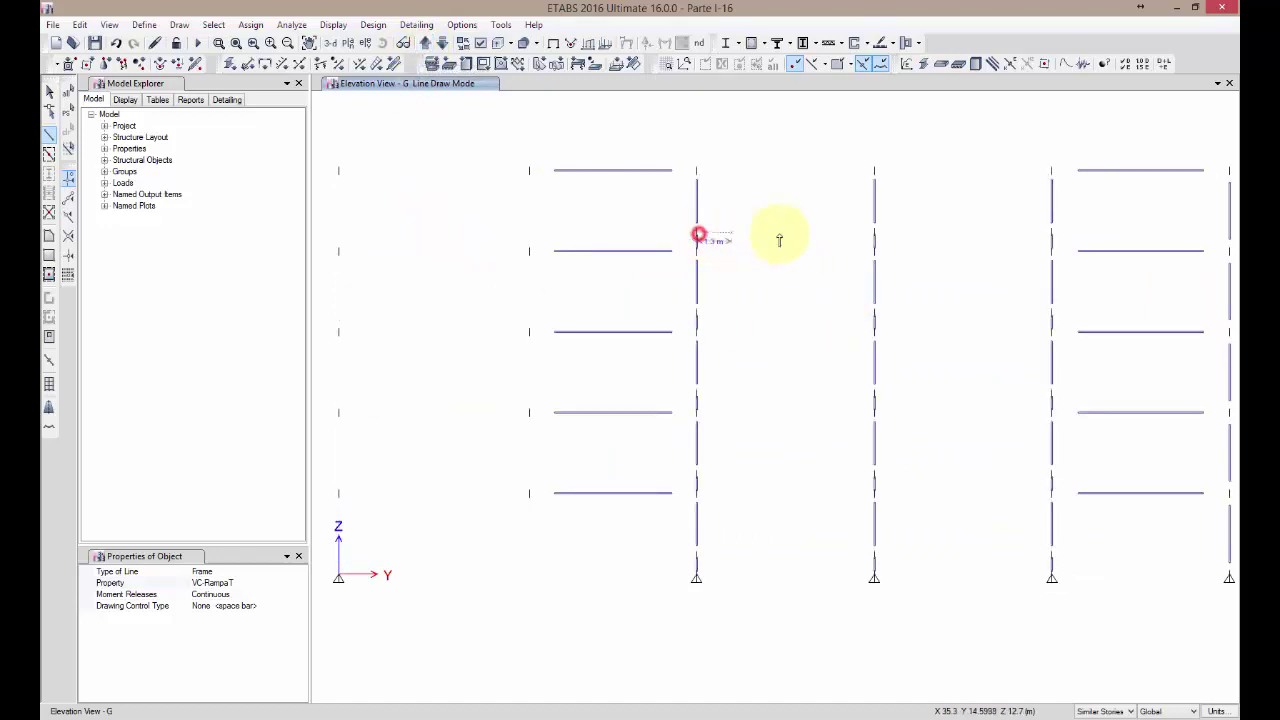
click(874, 232)
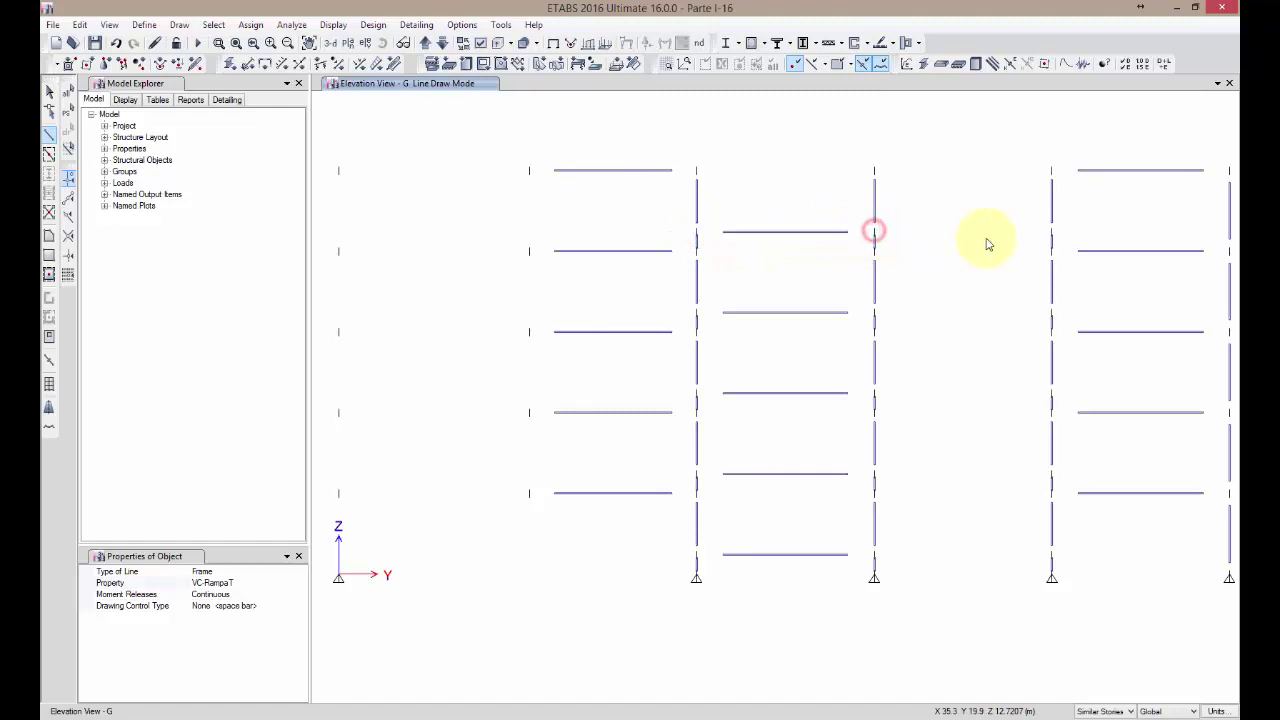
click(1051, 232)
right_click(970, 358)
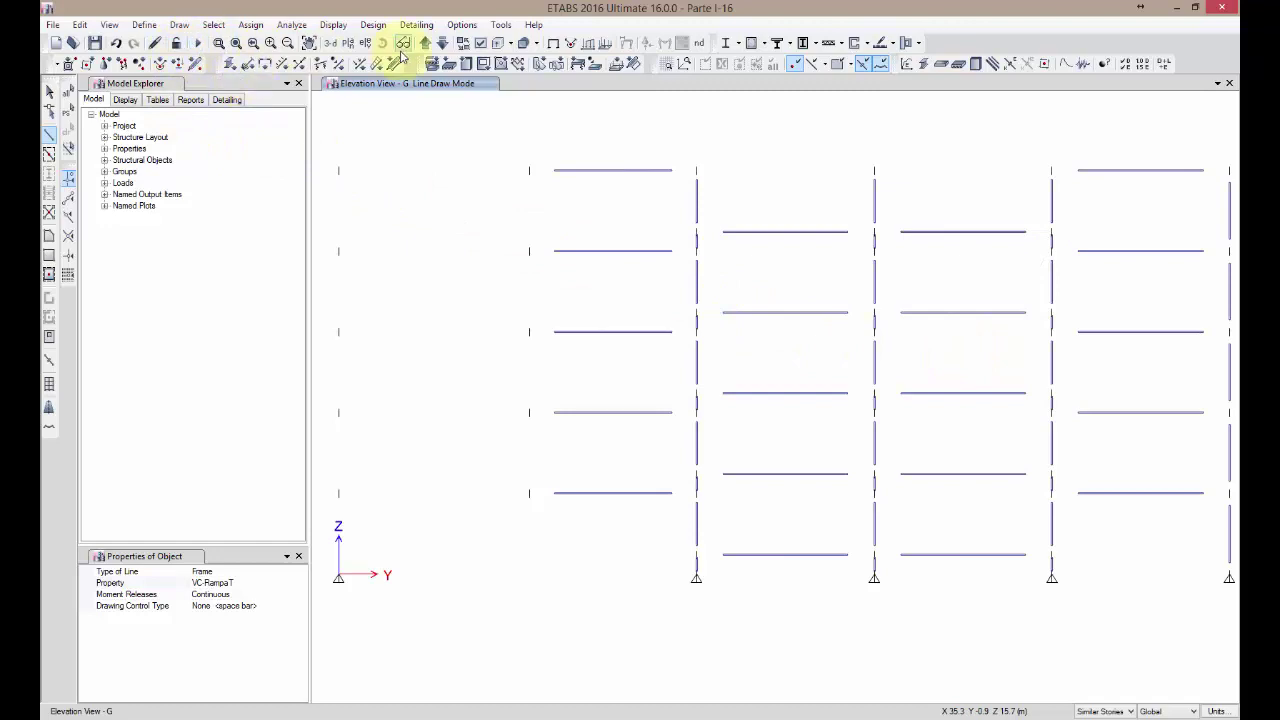
Step: Show the whole building in the 3-D view, save the model as Parte I-17.EDB, and end frame drawing
click(330, 42)
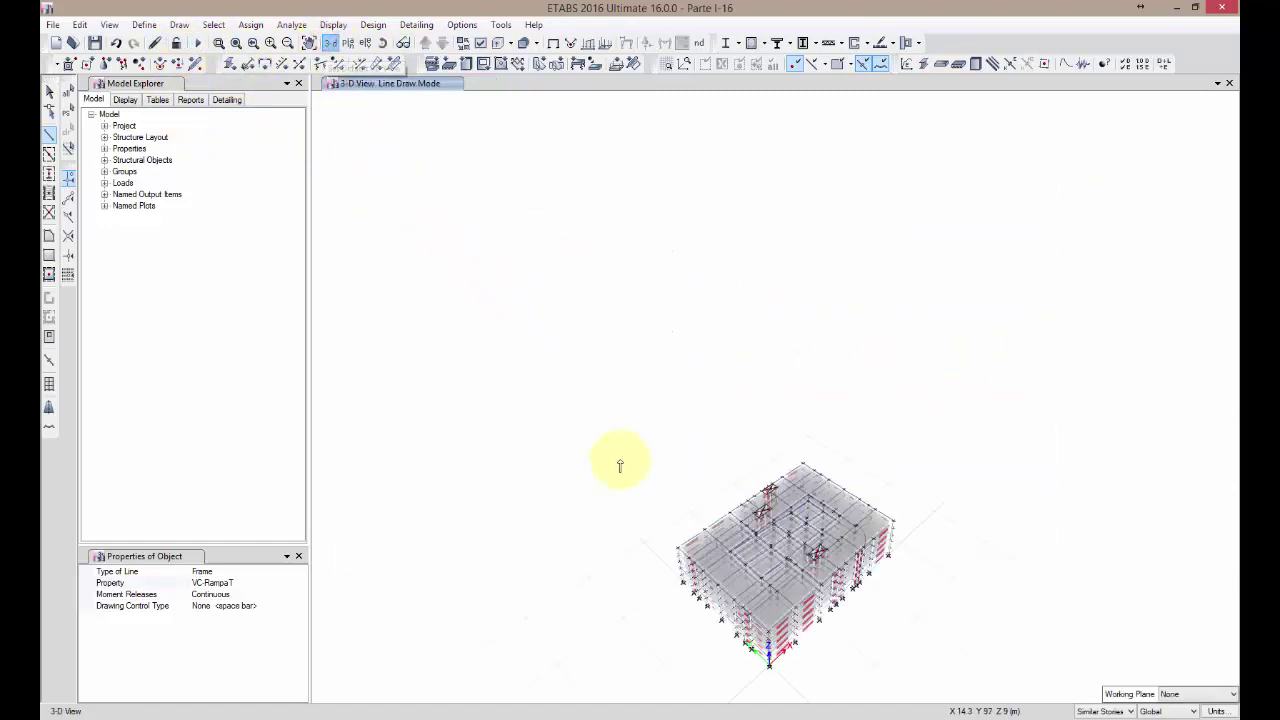
middle_drag(620, 466, 603, 311)
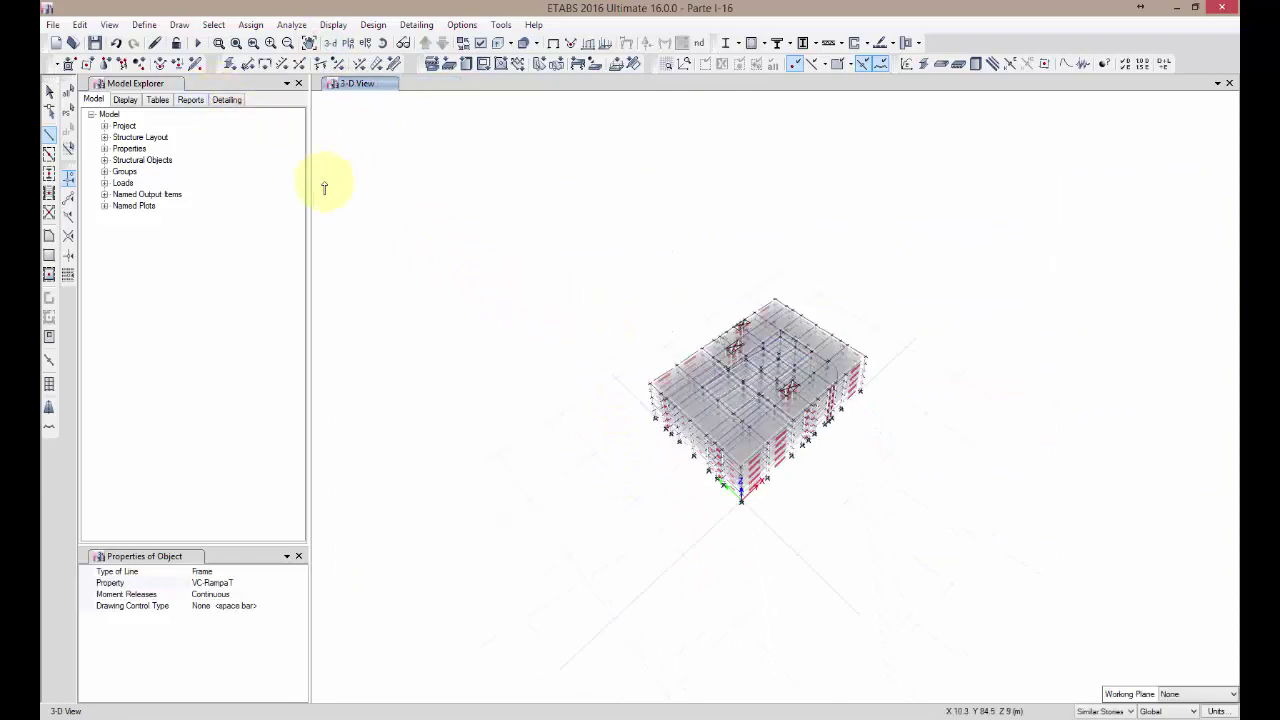
scroll(750, 380, up, 3)
scroll(634, 360, down, 2)
click(52, 24)
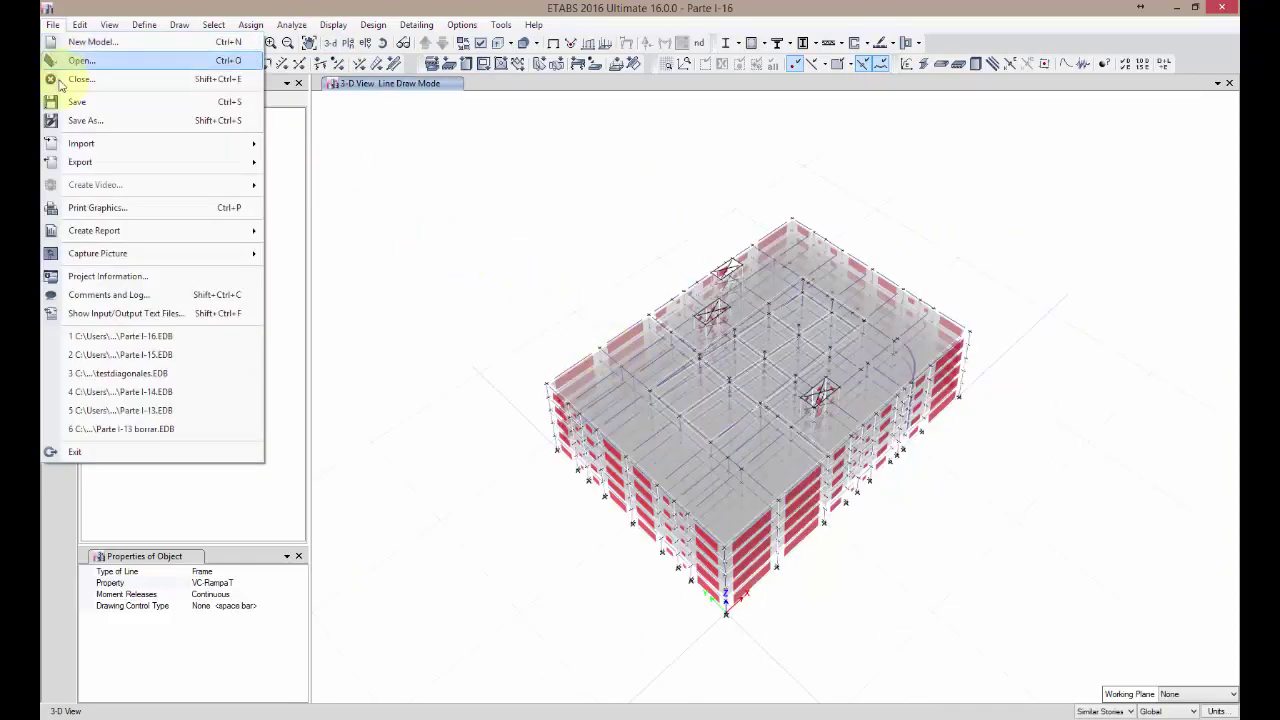
click(85, 120)
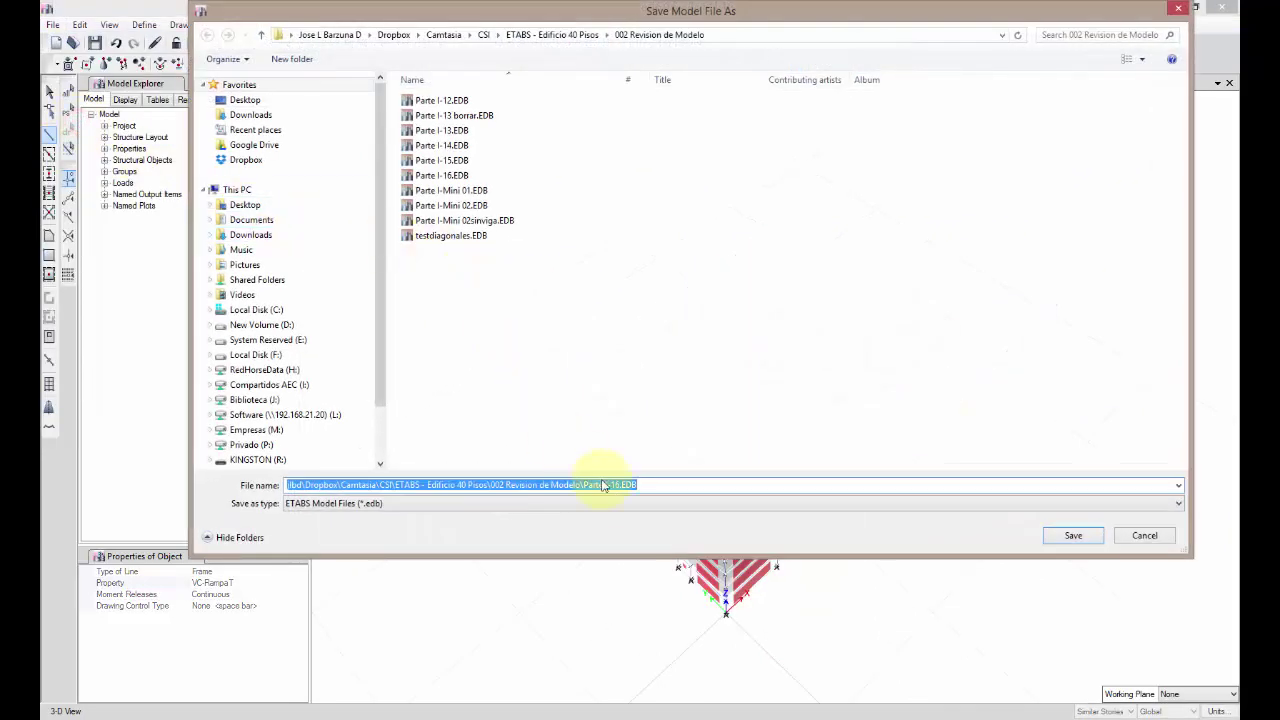
click(620, 484)
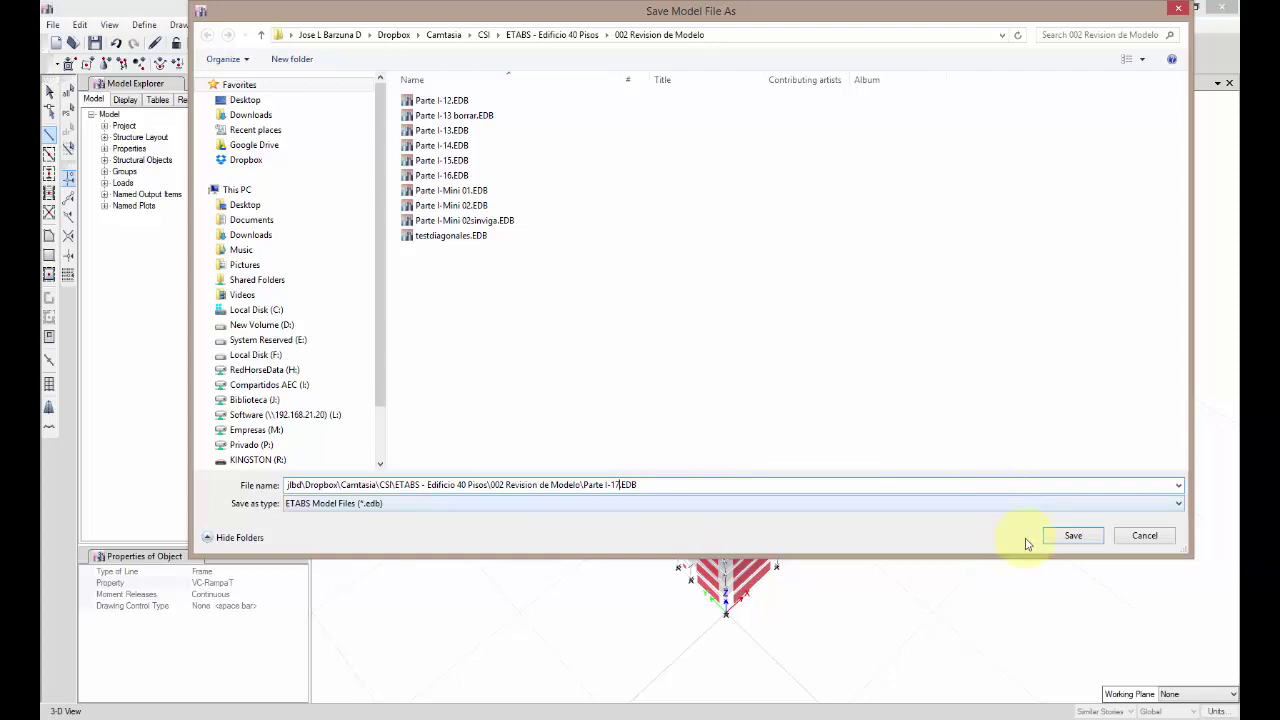
click(1070, 536)
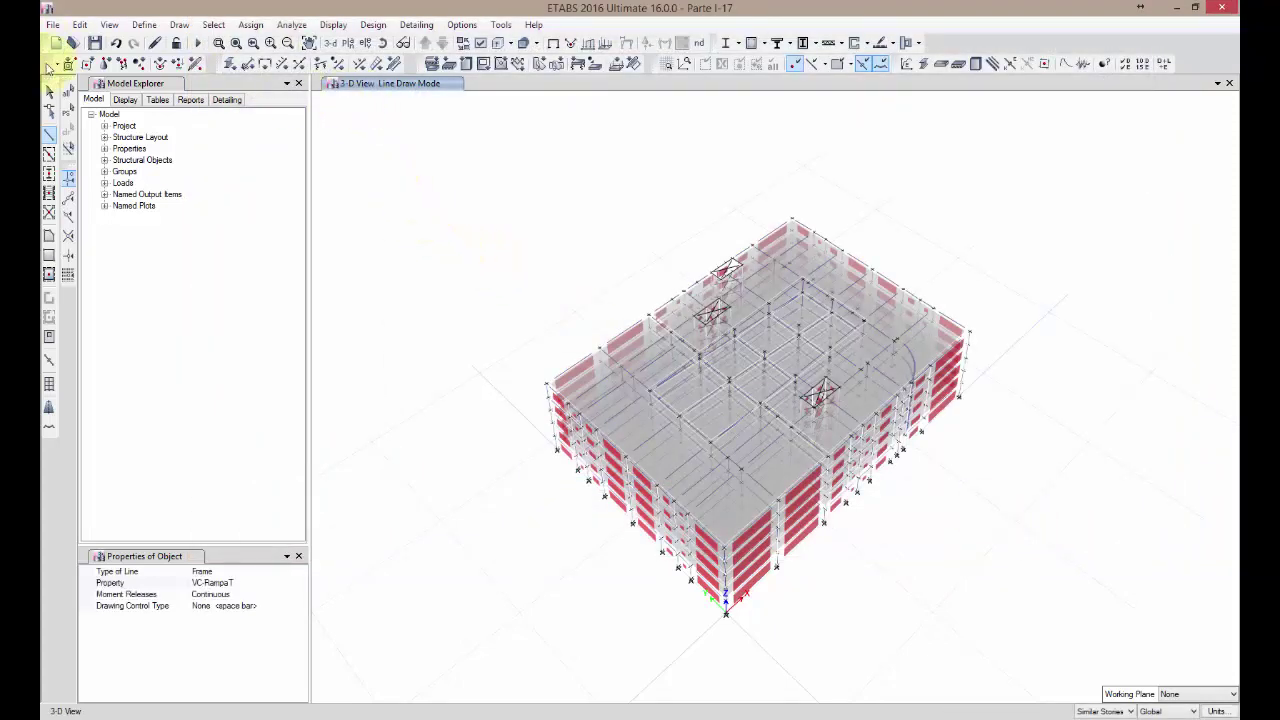
click(47, 95)
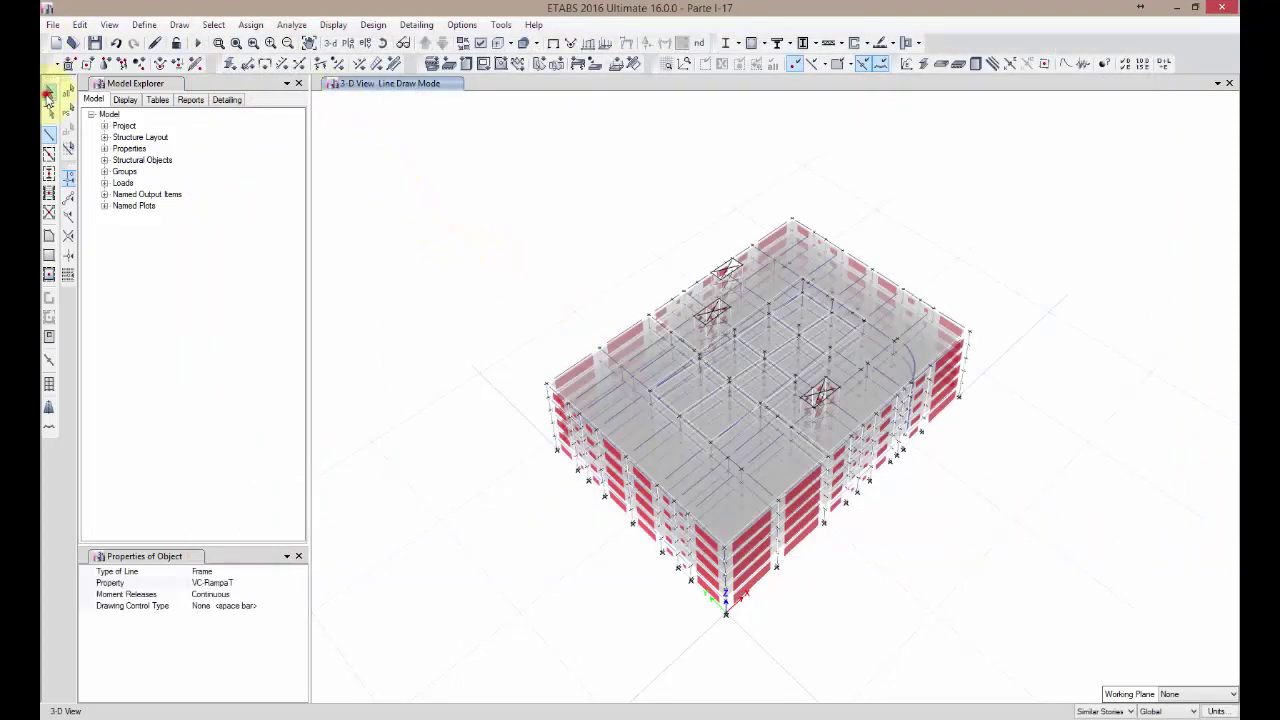
Step: Run the analysis of the complete building model and inspect the CP-Dead deformed shape in the 3-D view
click(199, 44)
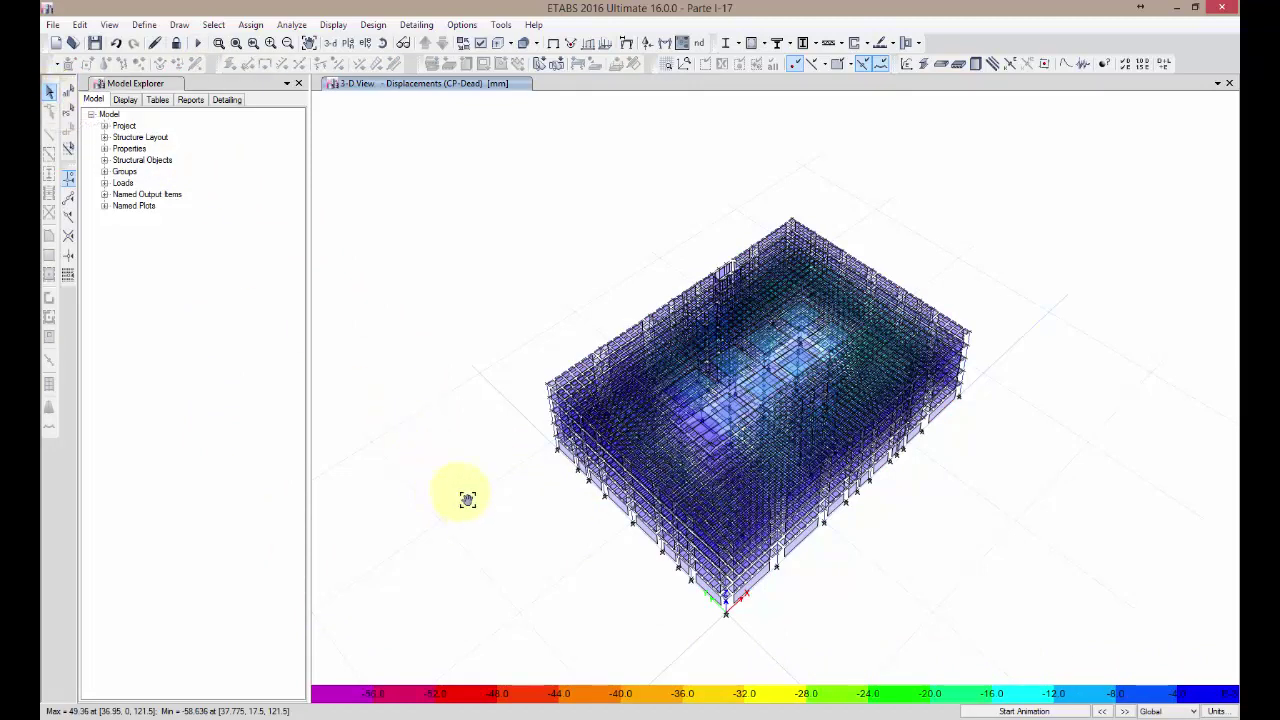
middle_drag(467, 499, 451, 483)
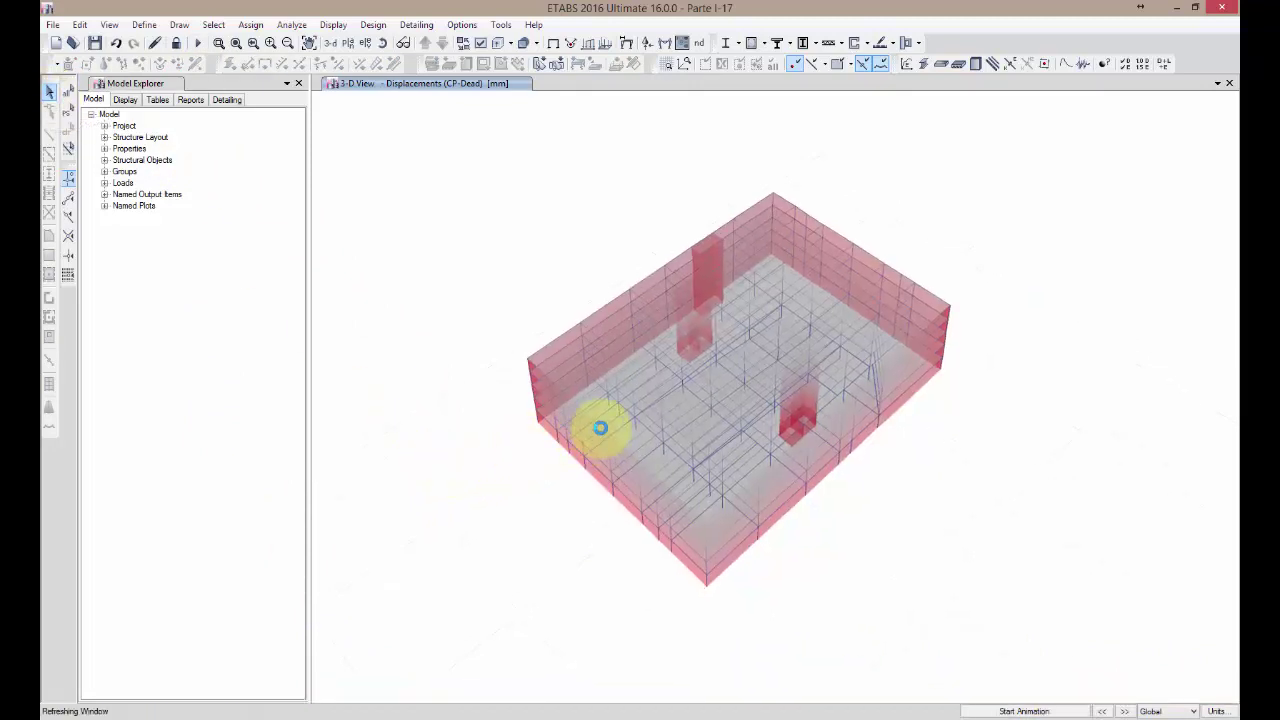
scroll(617, 420, up, 3)
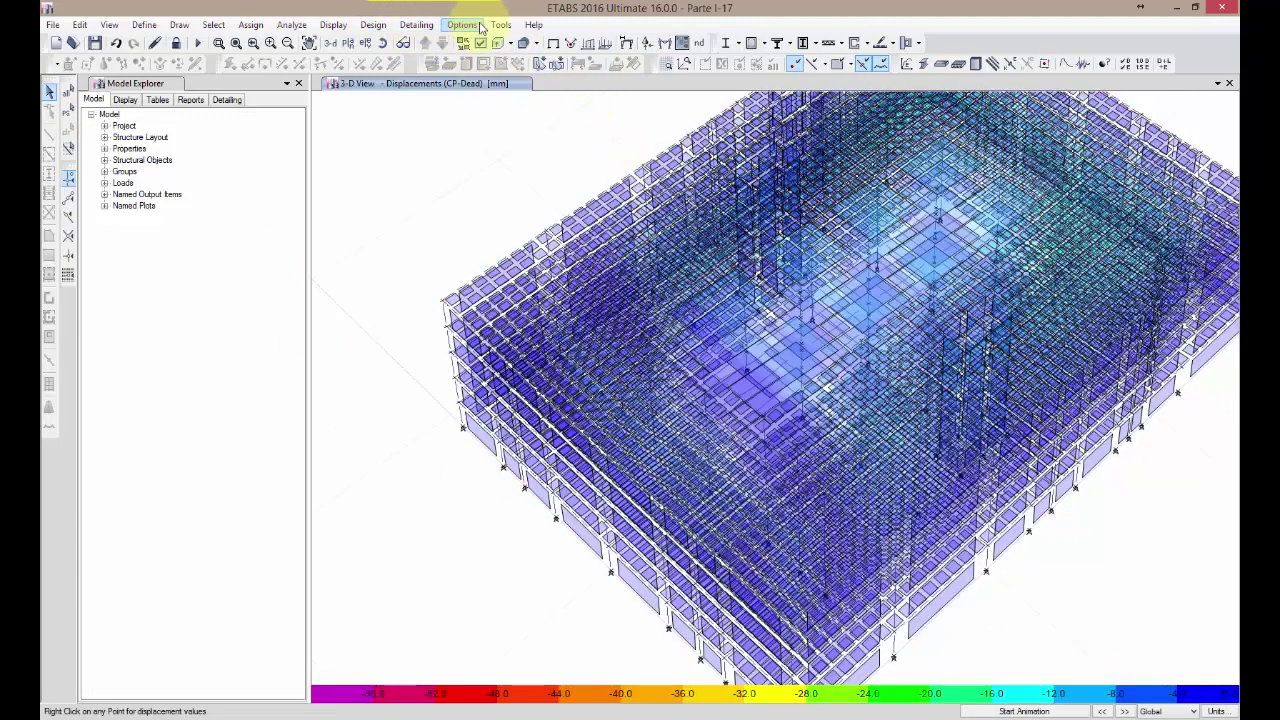
Step: Display the frame loads for the CP-Dead pattern as all tributary forces, with joint loads and loading values included
click(335, 25)
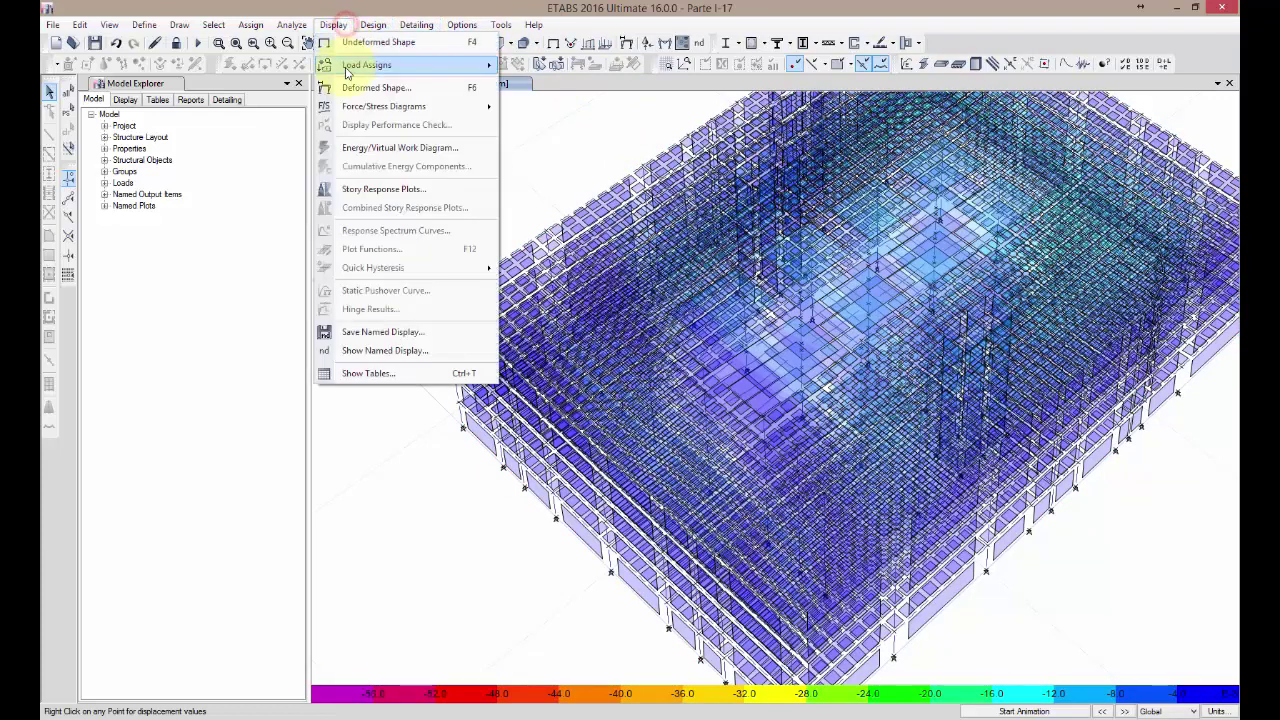
mouse_move(366, 64)
click(543, 83)
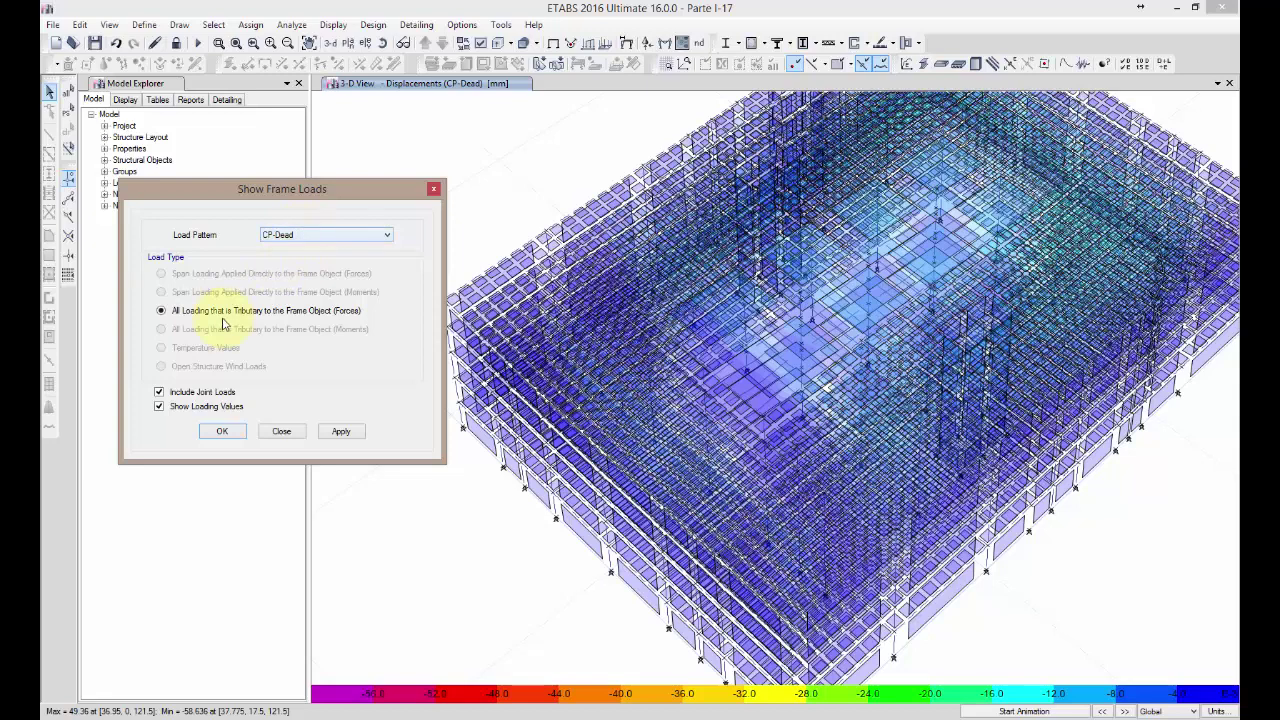
click(341, 431)
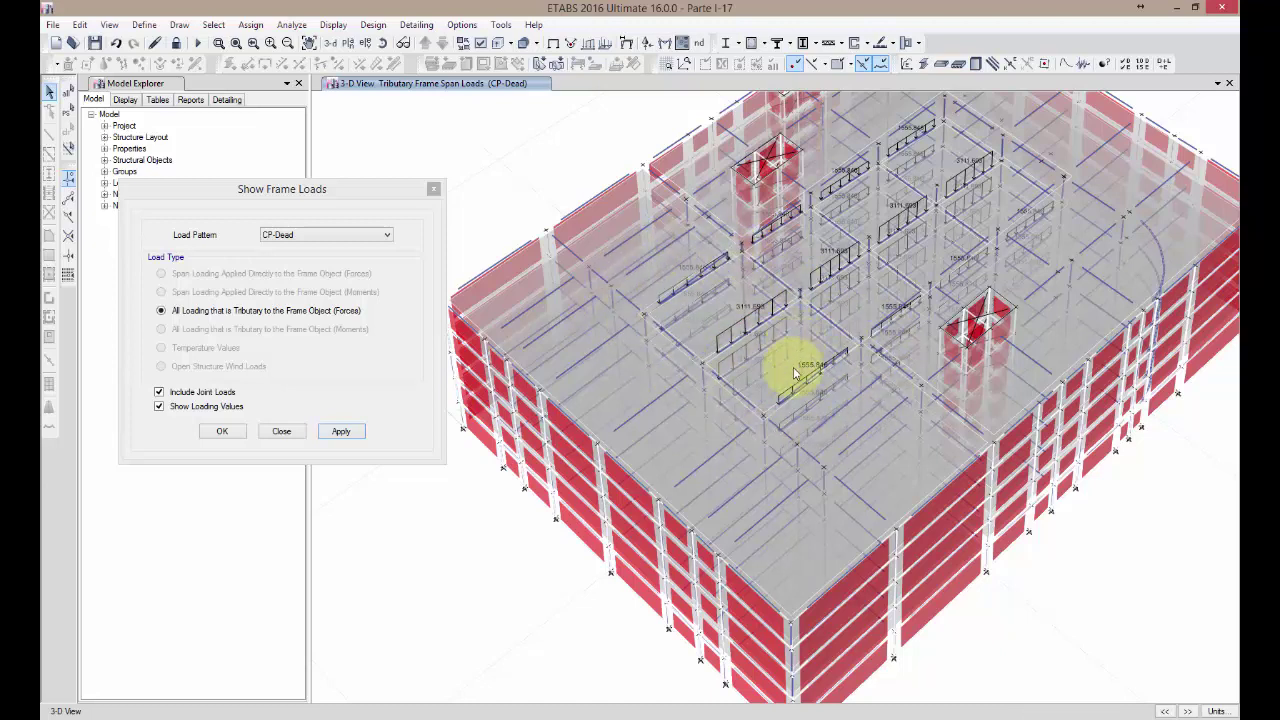
middle_drag(857, 432, 850, 476)
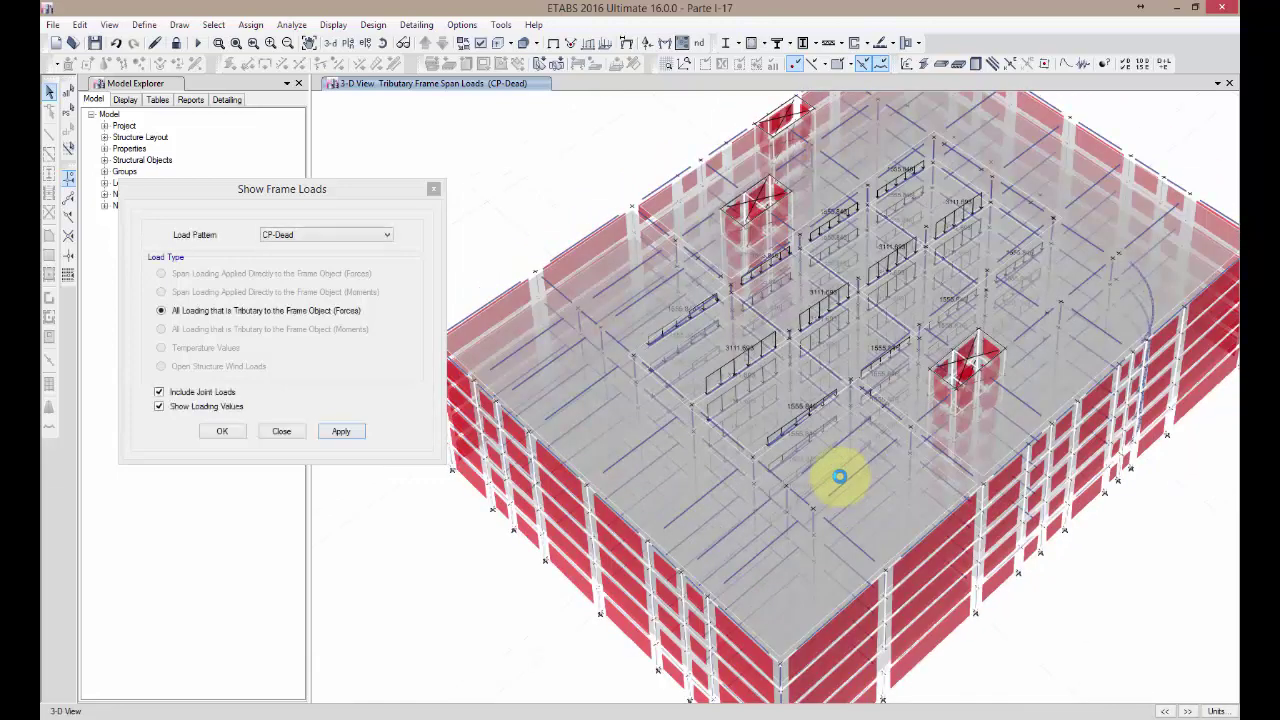
Step: Show elevation 5 and examine the CP-Dead tributary loads on the sloped ramp beams, then close the elevation and frame-load settings
click(367, 42)
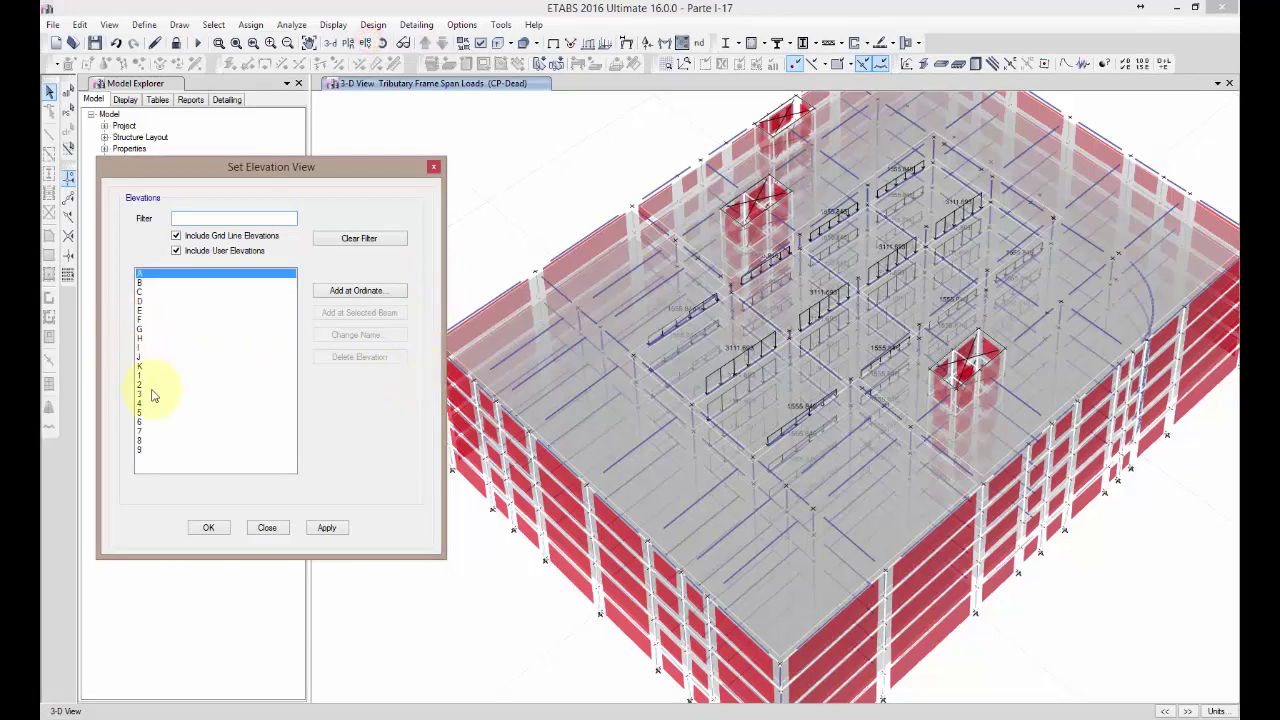
click(147, 412)
click(328, 528)
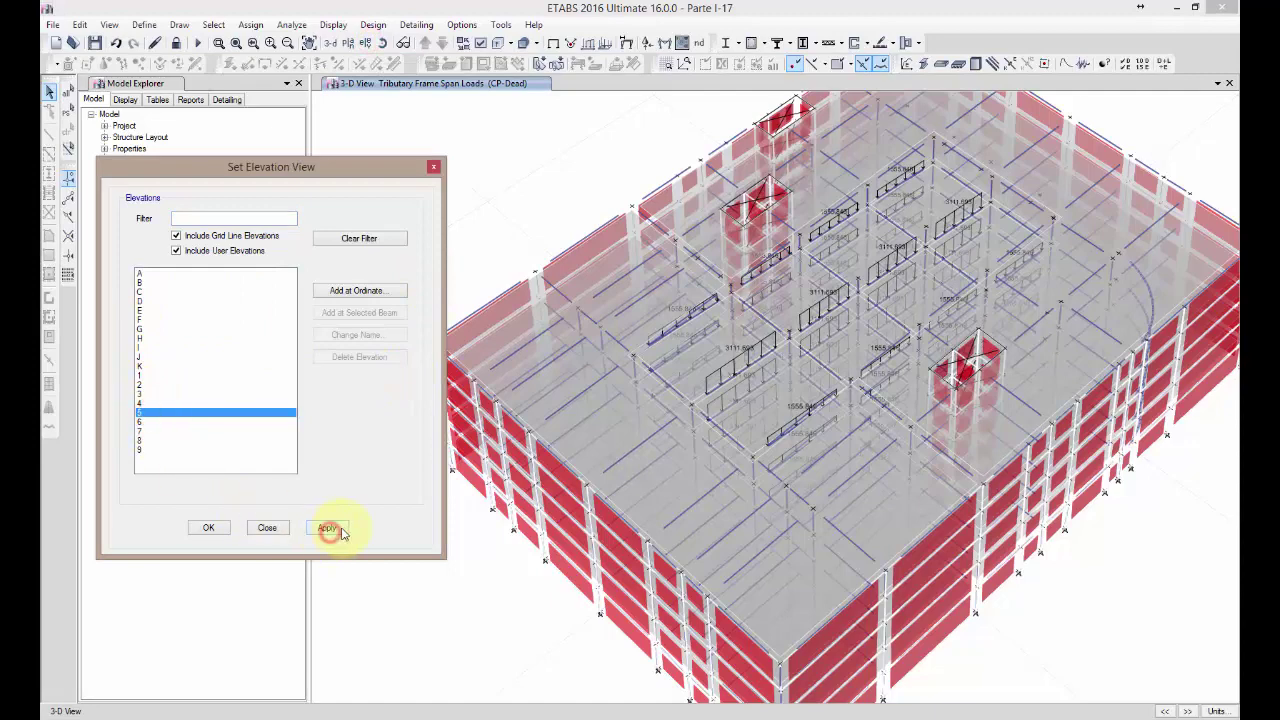
scroll(763, 655, up, 5)
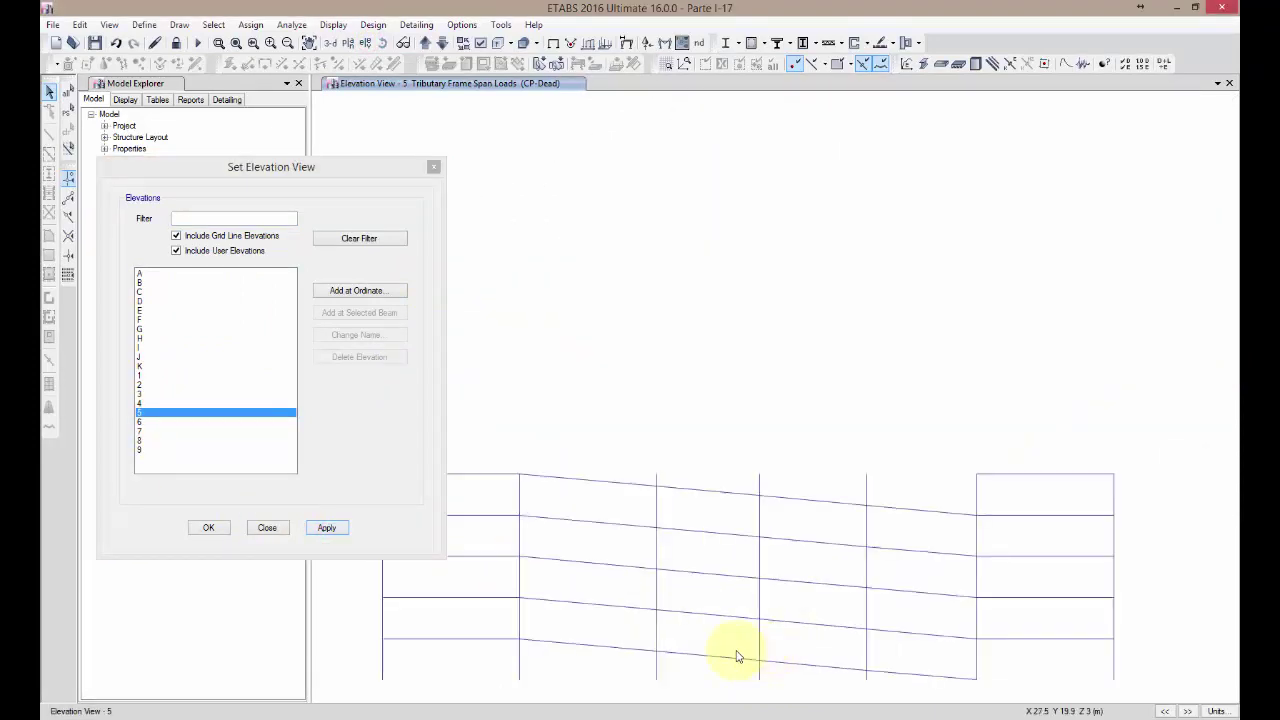
scroll(737, 657, up, 2)
scroll(752, 570, down, 3)
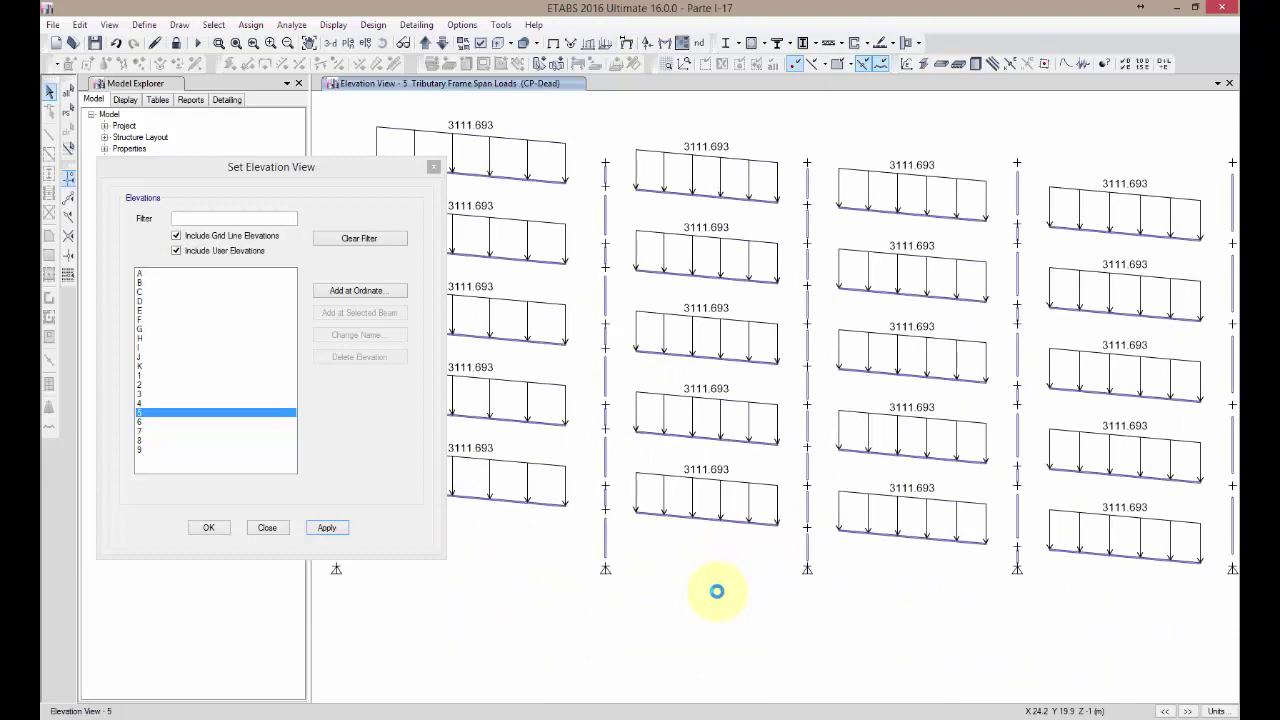
click(267, 527)
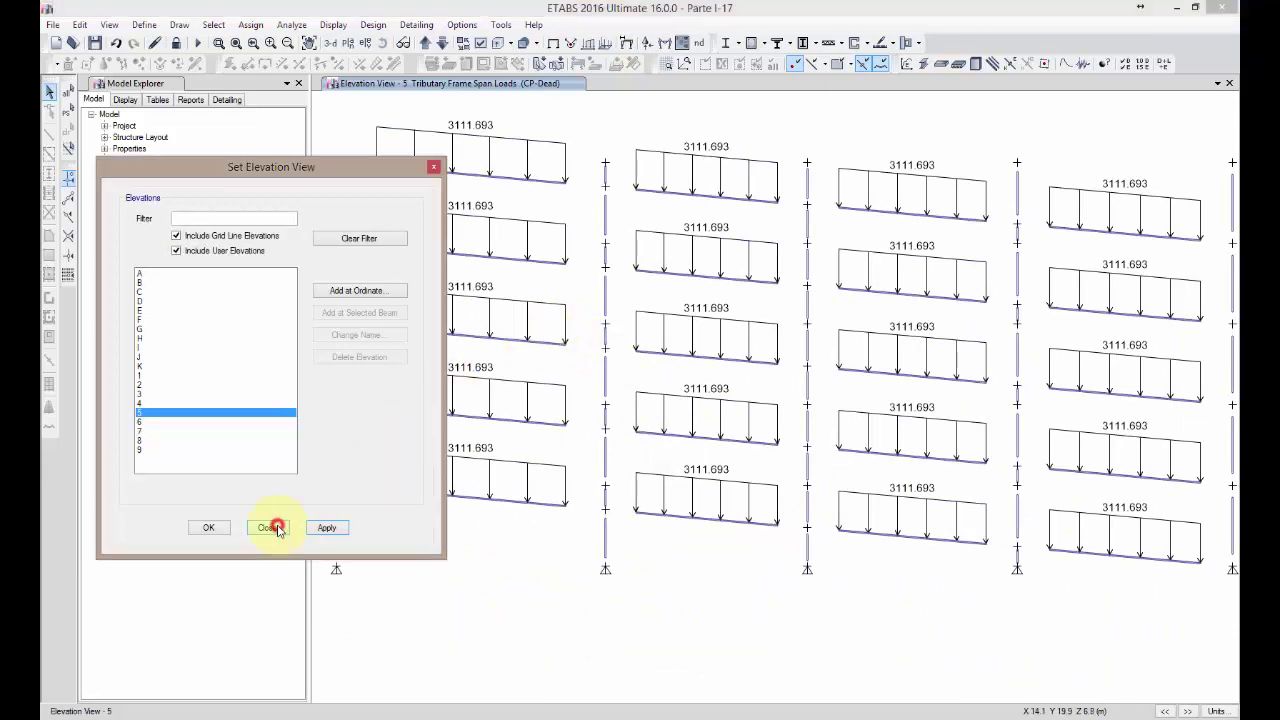
click(283, 430)
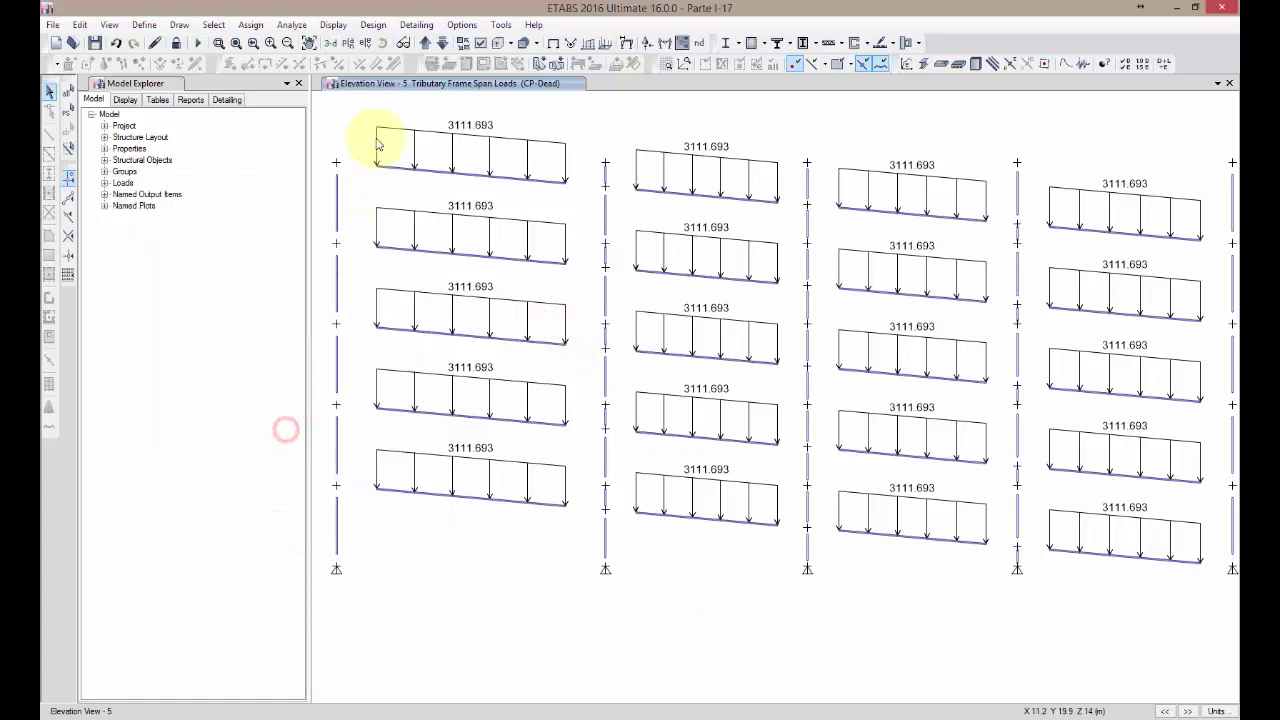
Step: Open the last analysis run log and review it from the beginning through the stability checks to the list of linear static cases
click(288, 25)
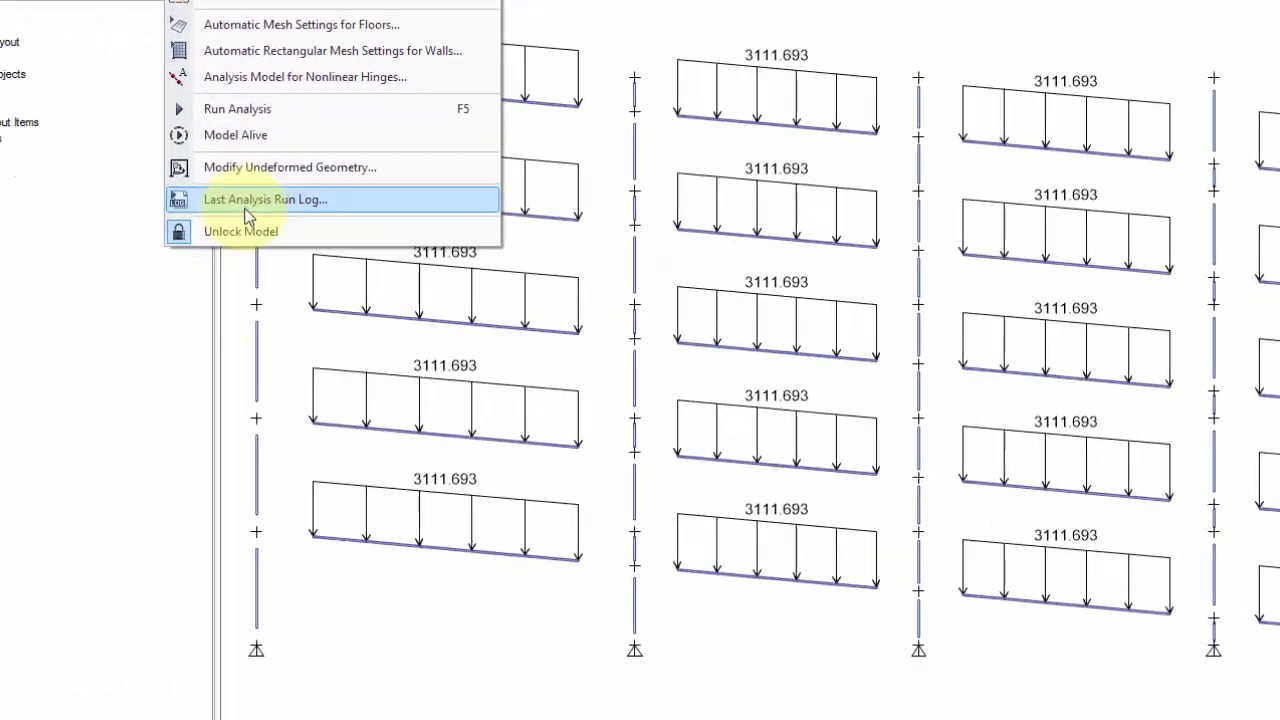
click(290, 249)
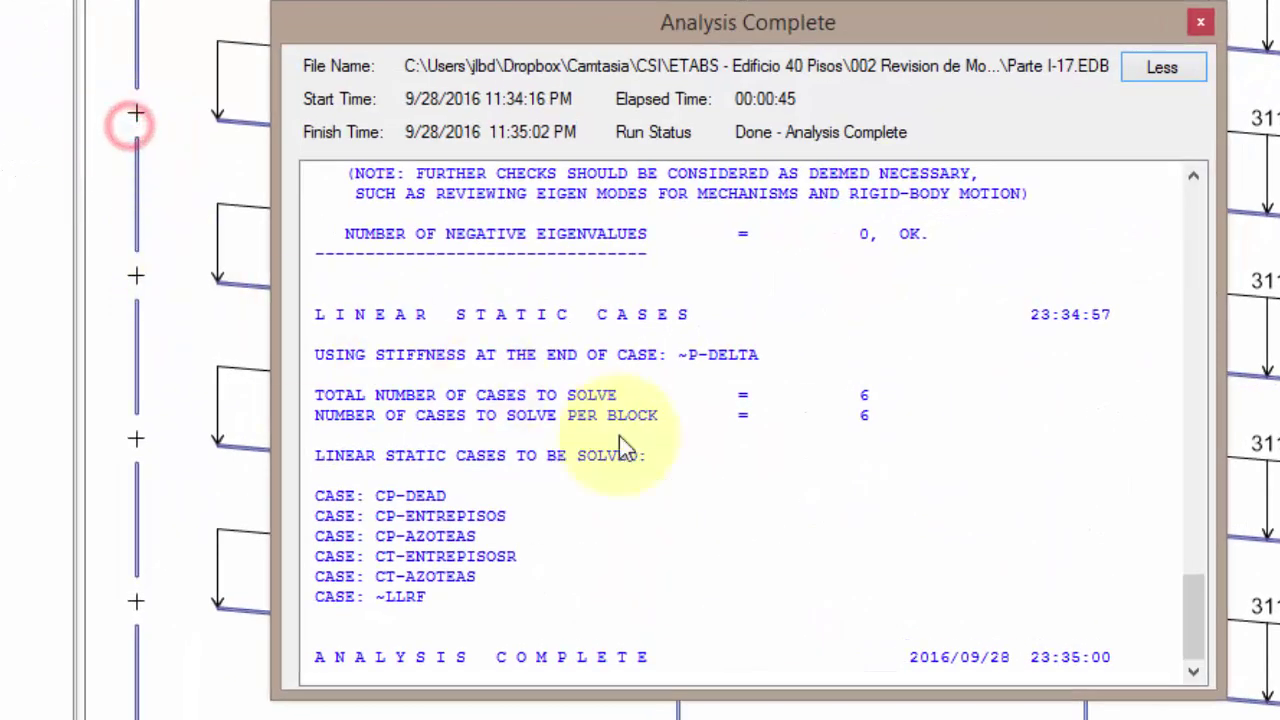
click(770, 497)
scroll(771, 505, up, 10)
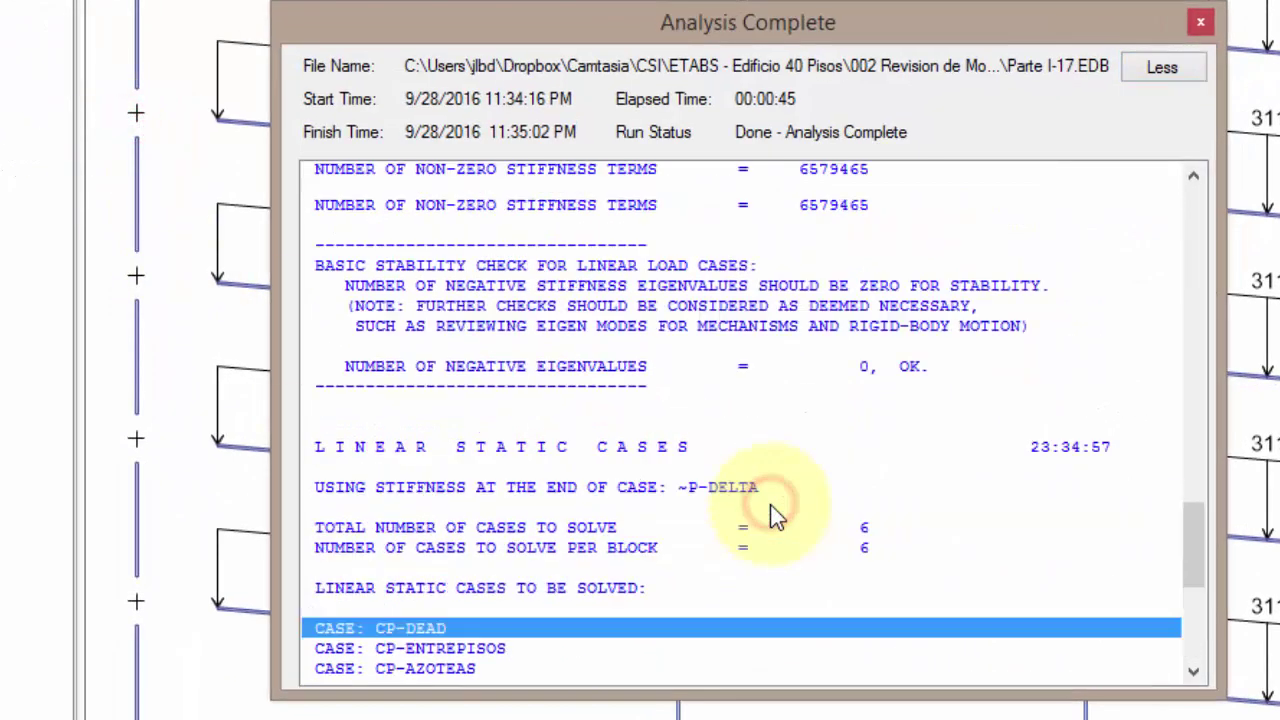
scroll(770, 515, up, 8)
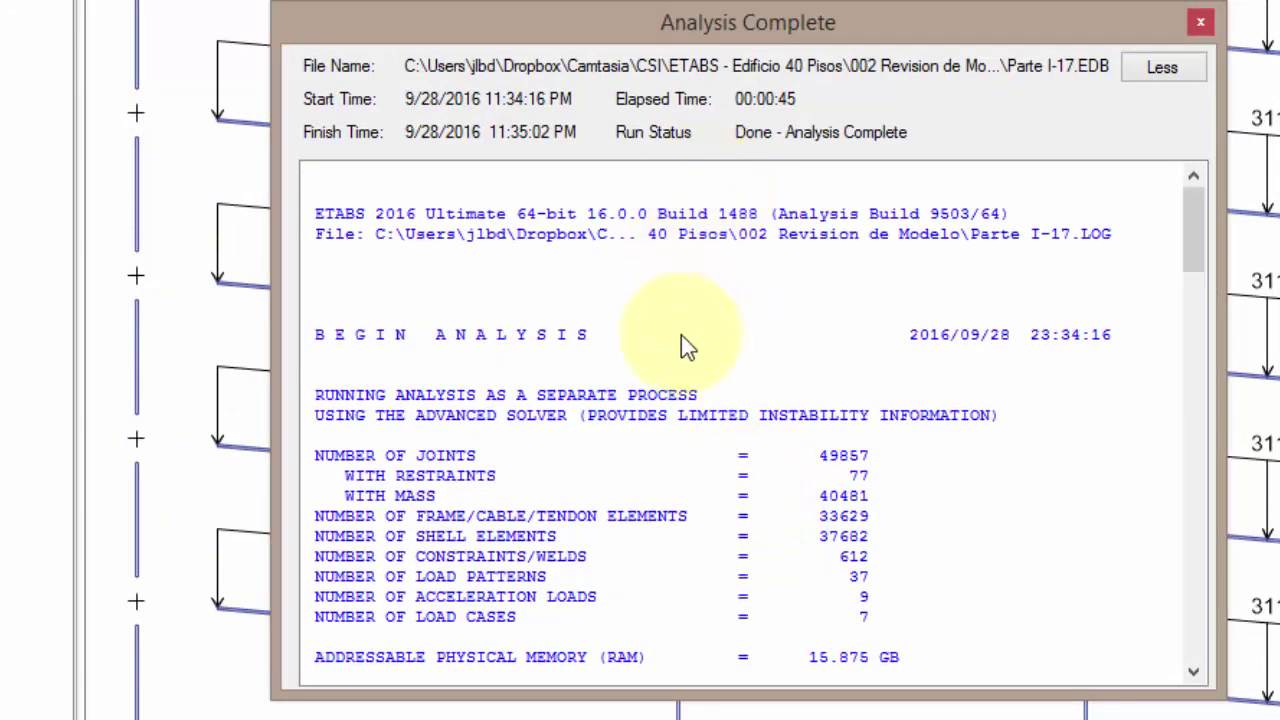
scroll(681, 335, down, 4)
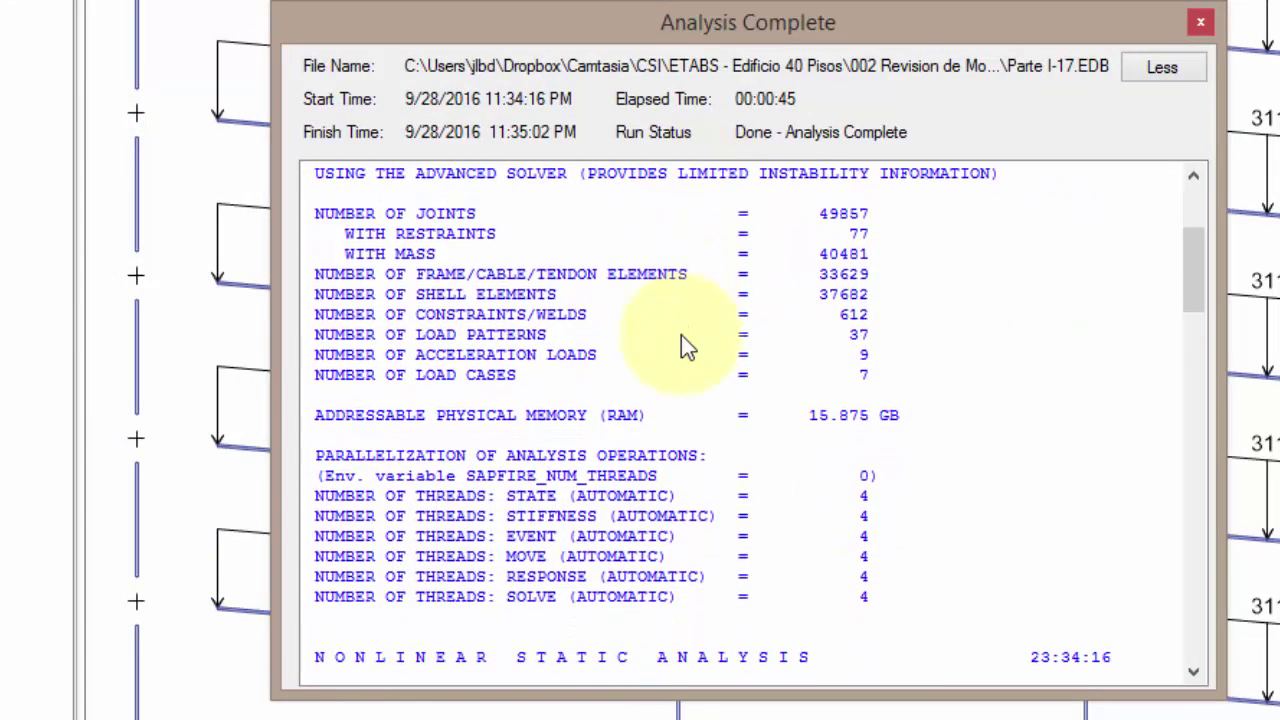
scroll(681, 335, down, 8)
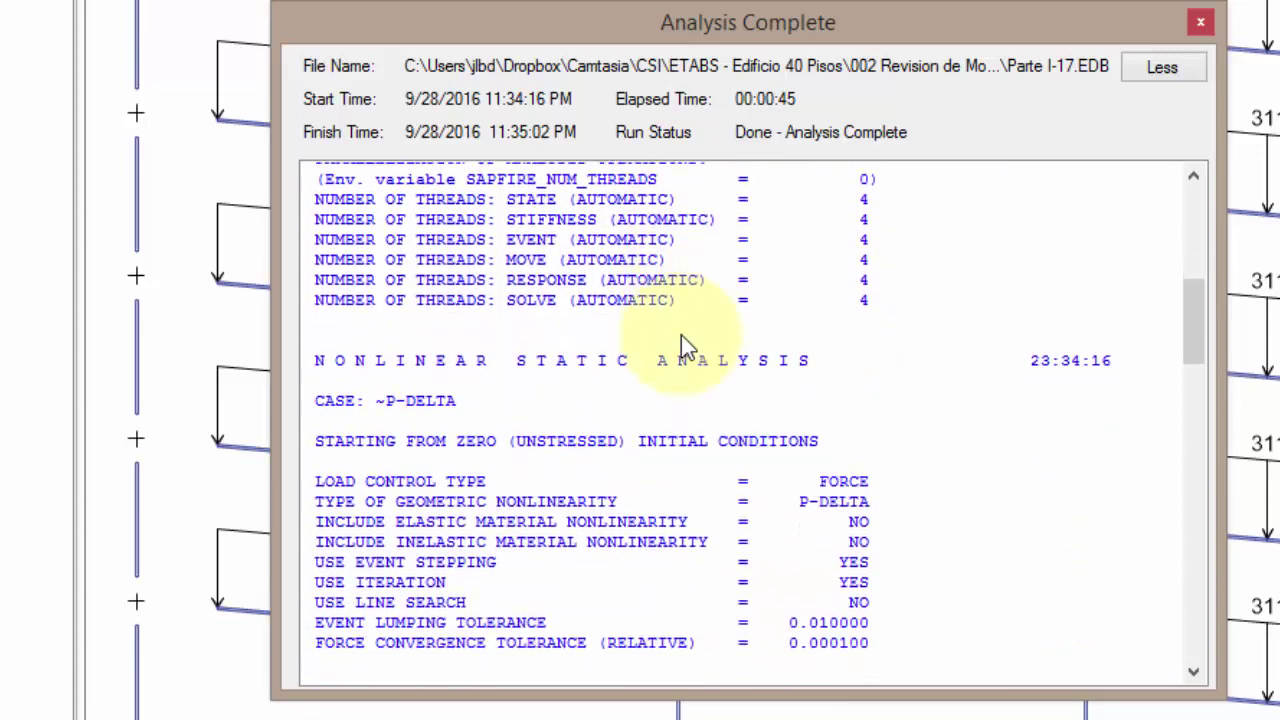
scroll(681, 335, down, 7)
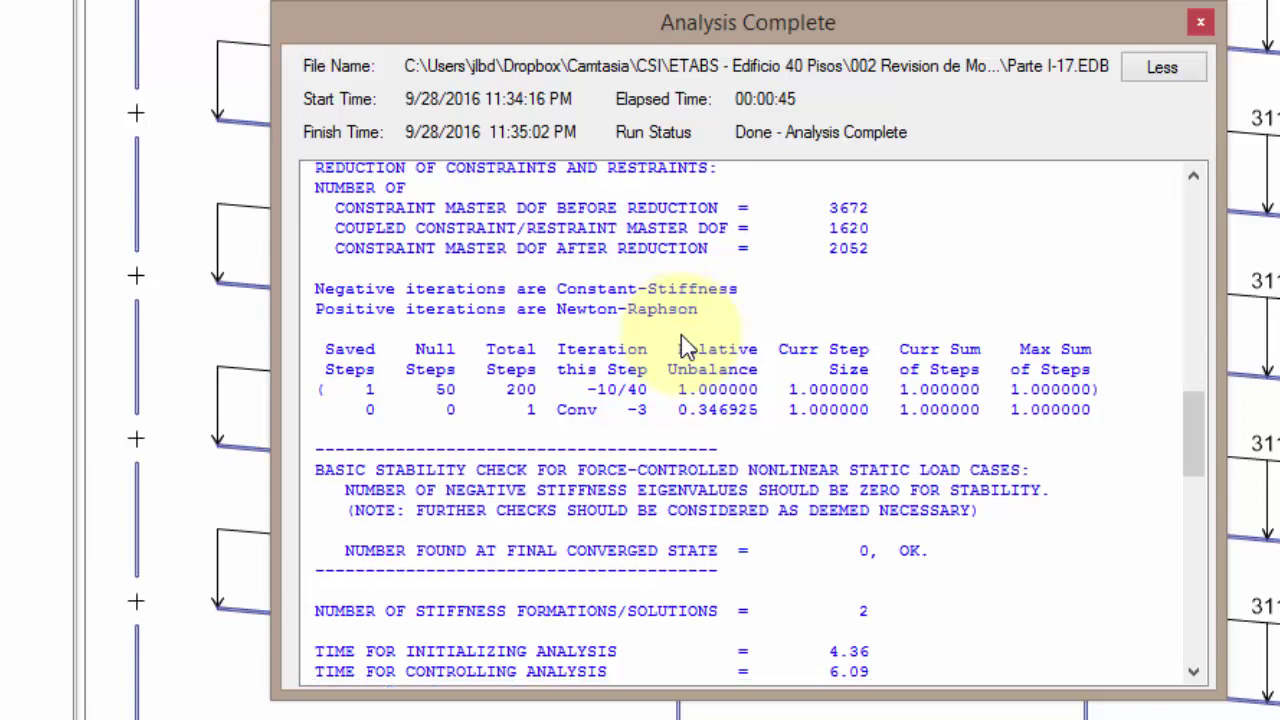
scroll(681, 335, down, 5)
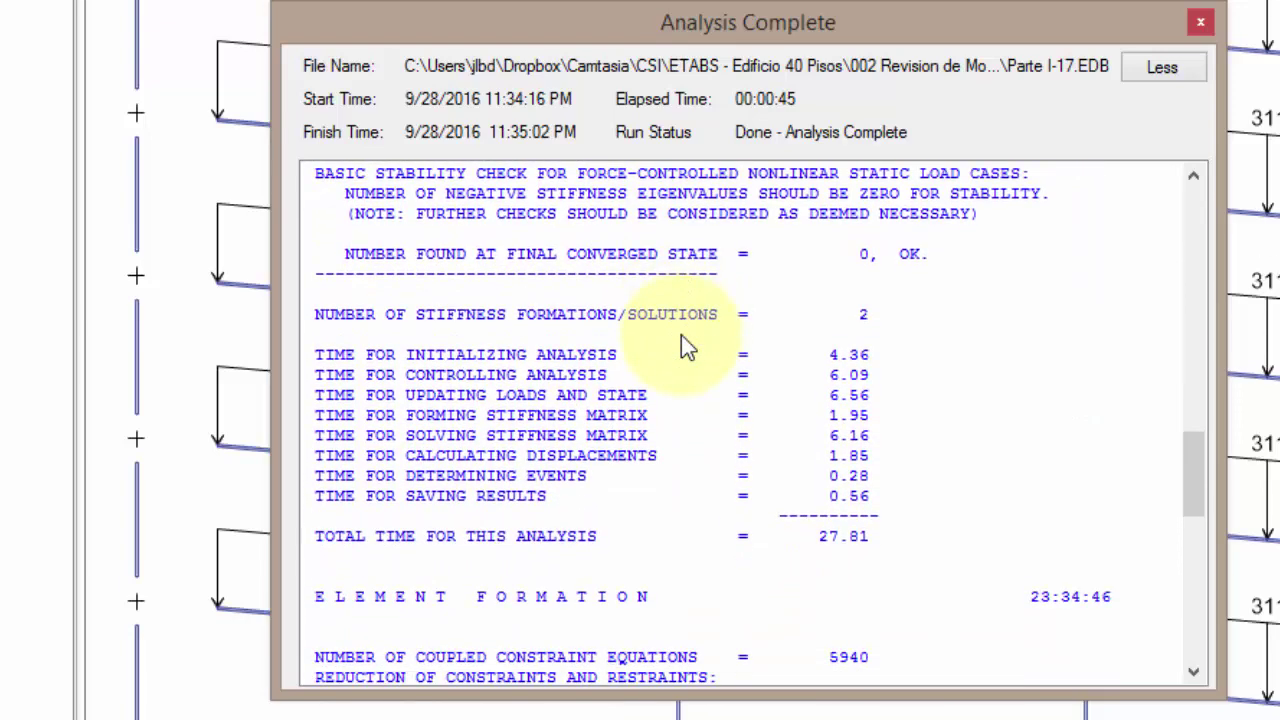
scroll(681, 335, down, 5)
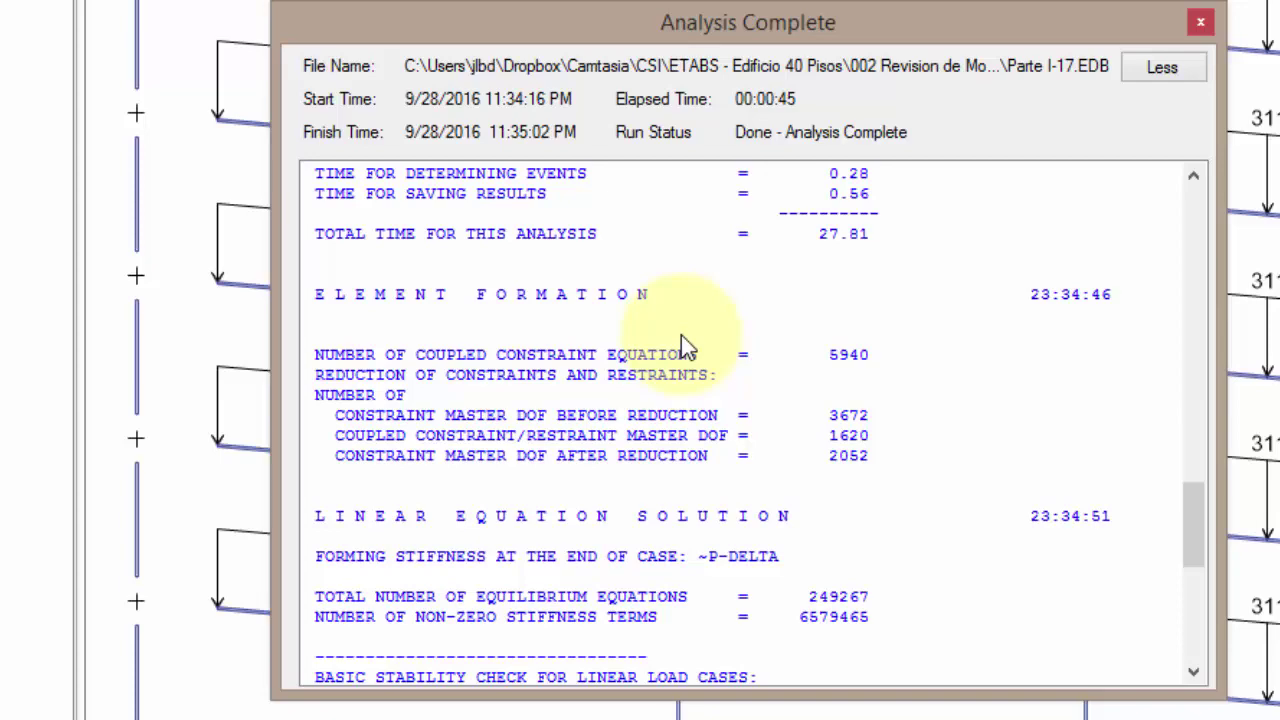
scroll(681, 335, down, 4)
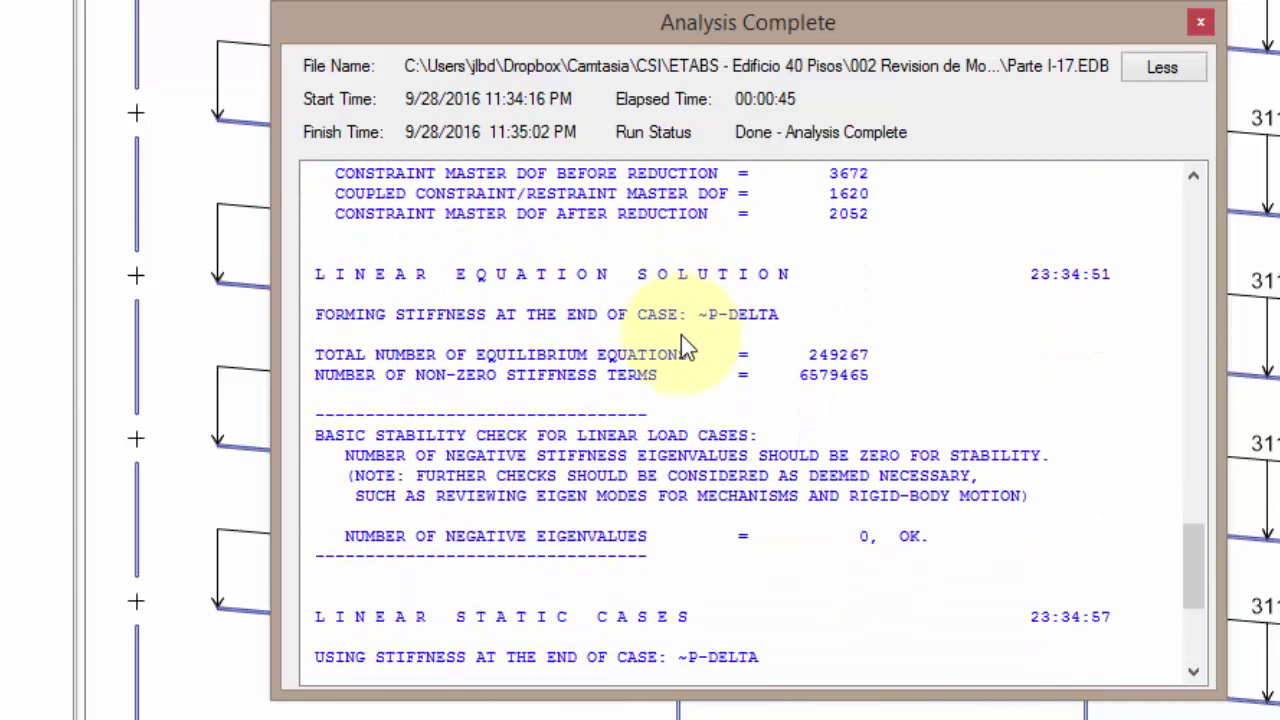
scroll(681, 335, down, 5)
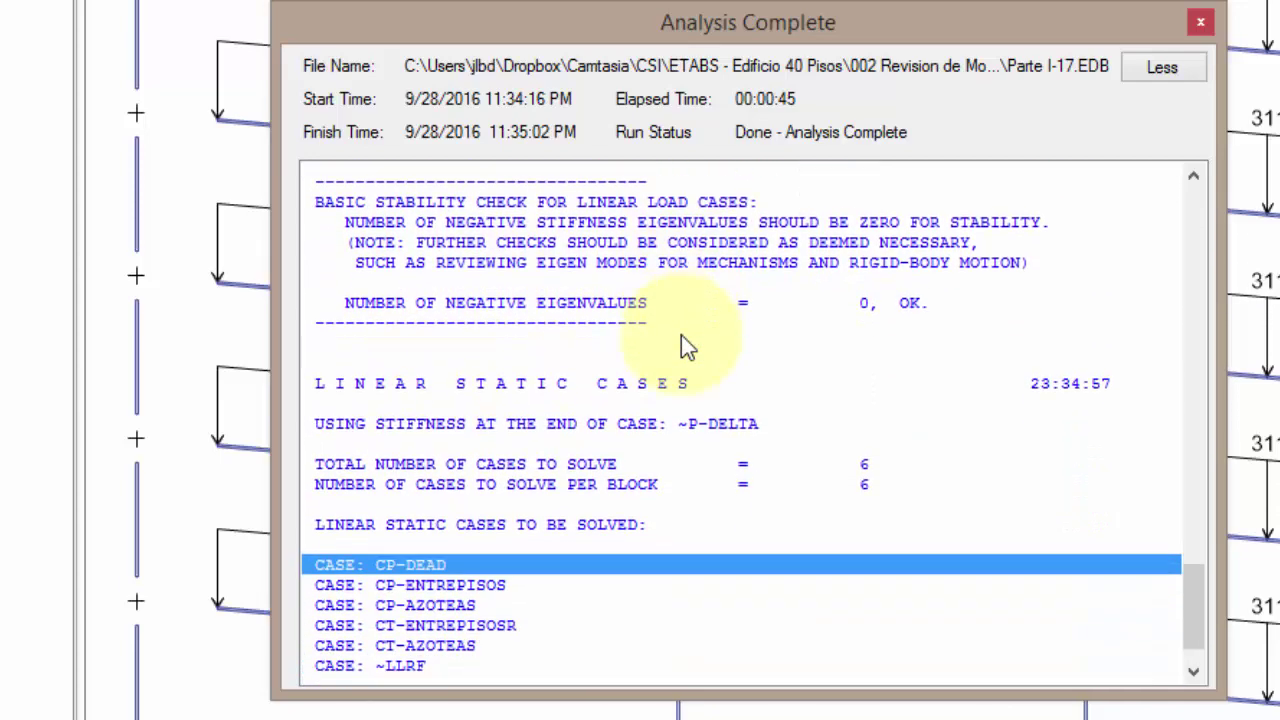